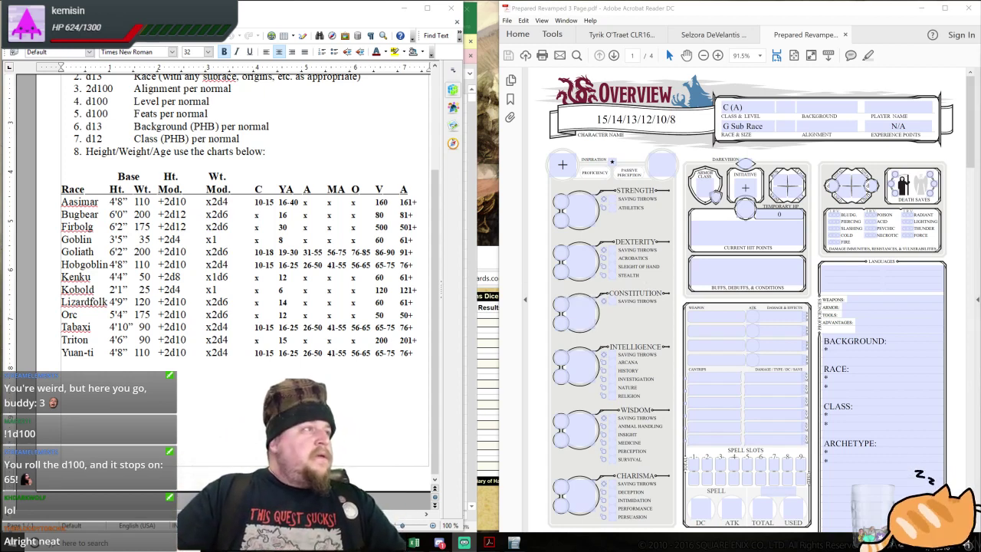
Scroll the Volo's guide, then bring the Dice Roller window in front of it
{"action": "scroll", "coordinate": [245, 269], "scroll_direction": "up", "scroll_amount": 3}
{"action": "scroll", "coordinate": [452, 250], "scroll_direction": "down", "scroll_amount": 1}
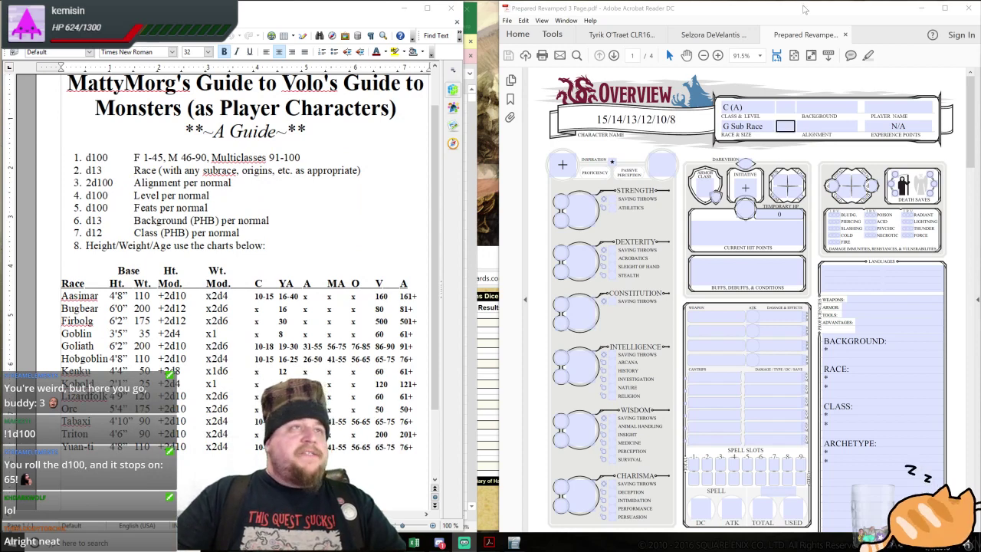
{"action": "left_click", "coordinate": [488, 258]}
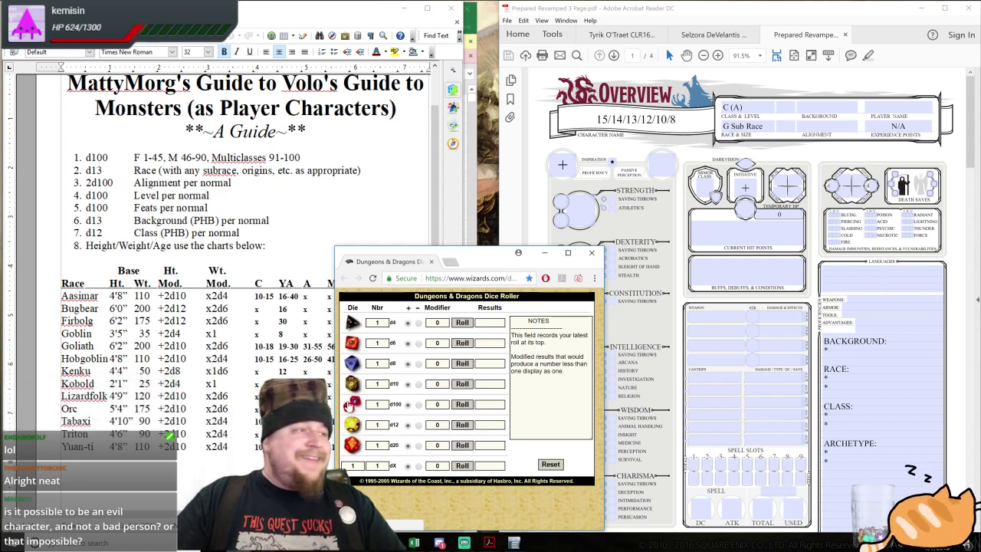
Roll 1d100 for a 40, then change the sheet's race letter from G to F
{"action": "left_click", "coordinate": [351, 404]}
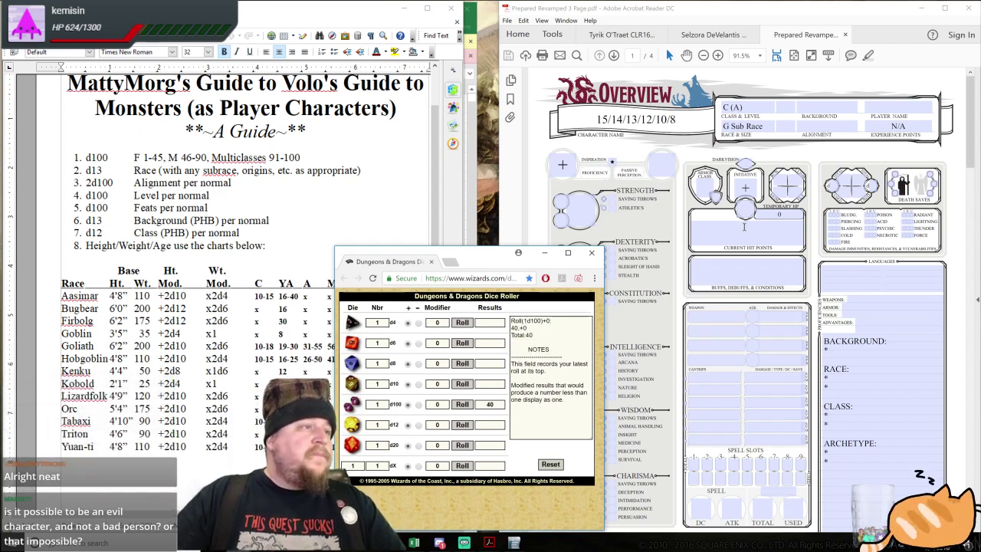
{"action": "left_click", "coordinate": [725, 126]}
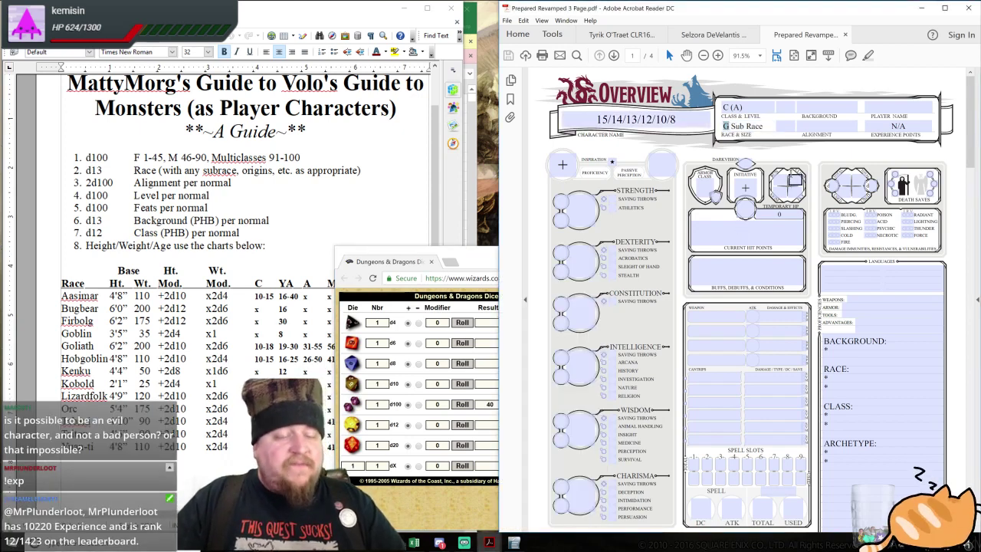
{"action": "type", "text": "F"}
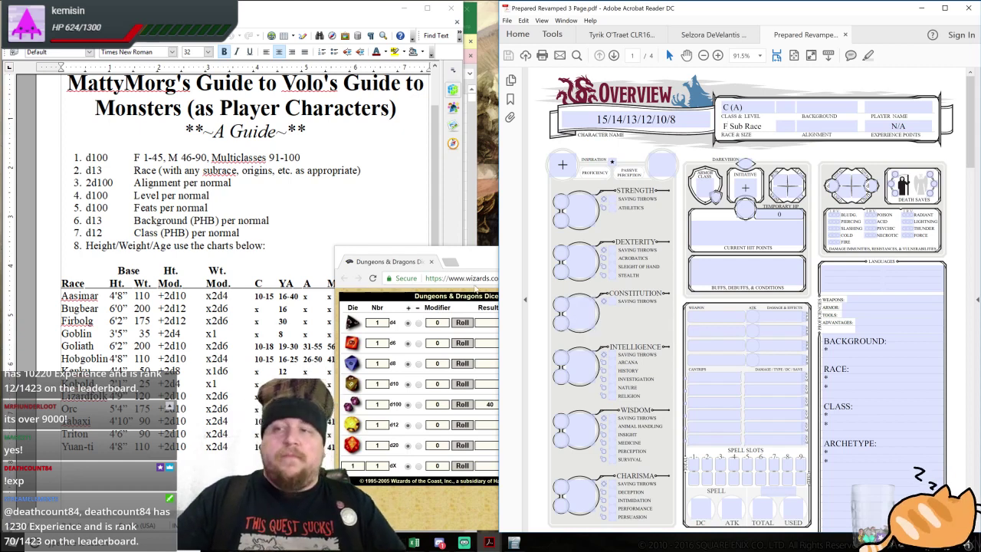
{"action": "left_click", "coordinate": [481, 258]}
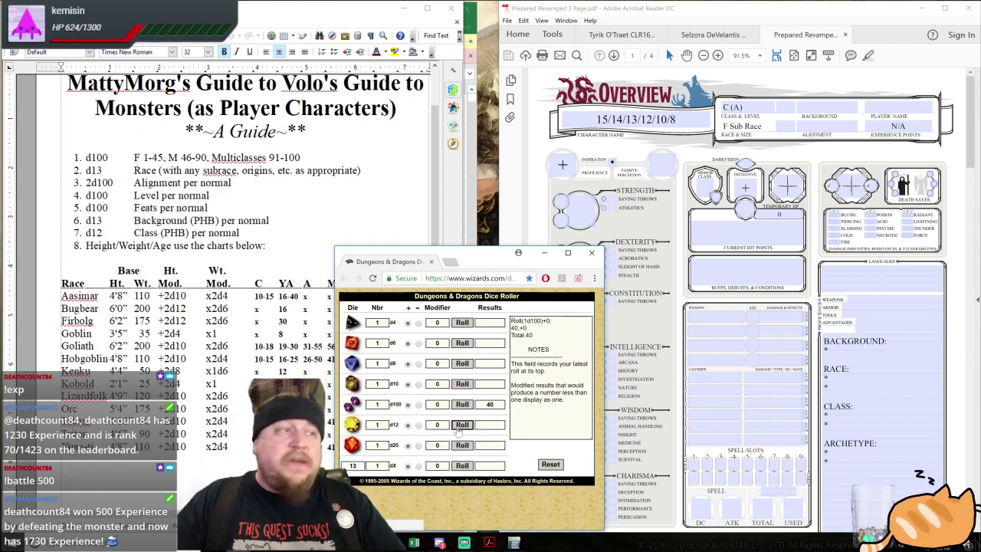
Roll a d13, getting 5, and check the guide's race table
{"action": "left_click", "coordinate": [461, 466]}
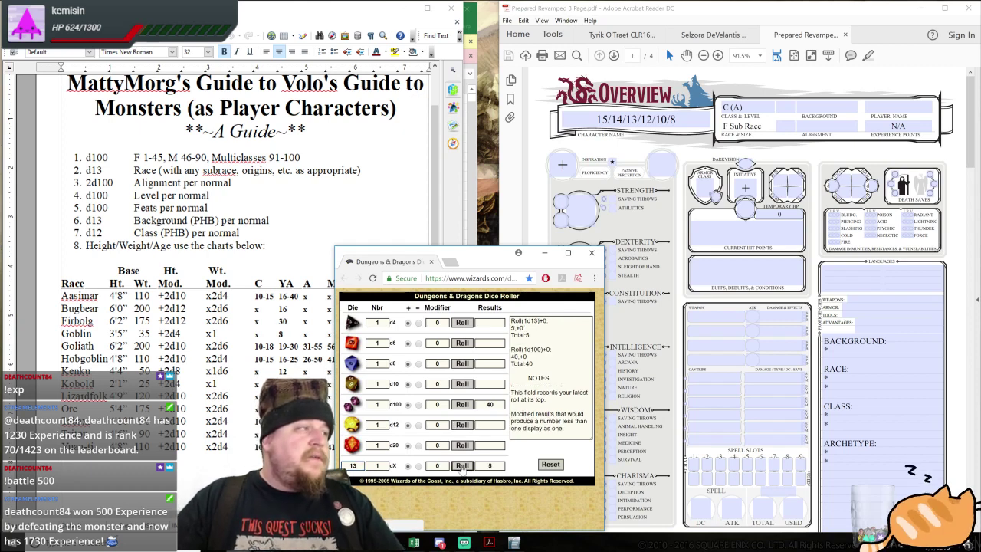
{"action": "left_click", "coordinate": [420, 526]}
{"action": "left_click", "coordinate": [307, 460]}
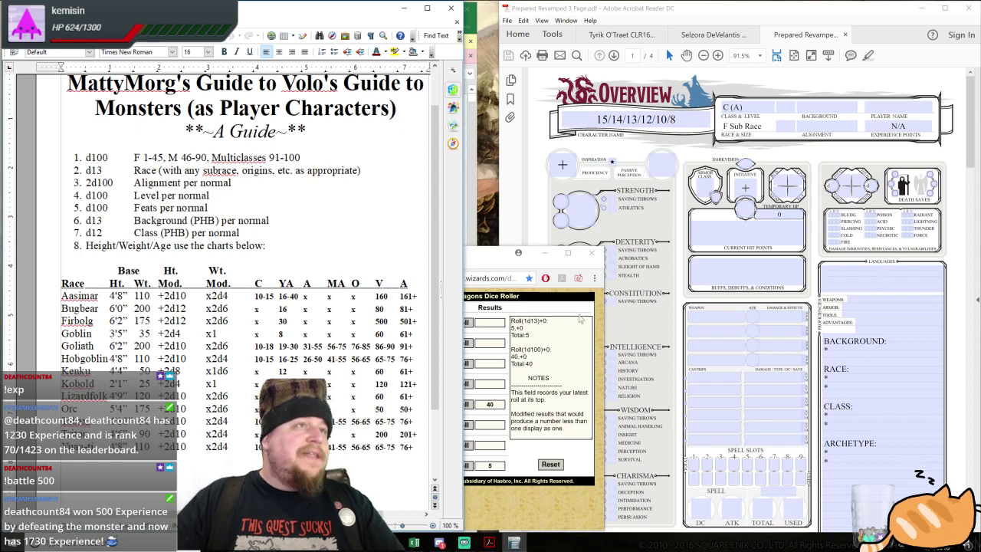
{"action": "left_click", "coordinate": [498, 259]}
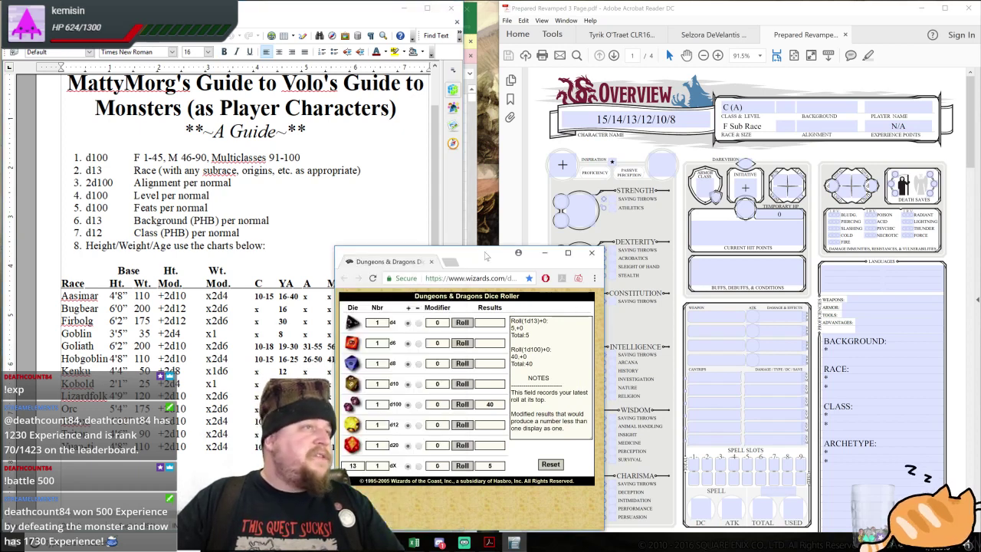
Replace the 'Sub Race' placeholder with Goliath in the sheet's race field
{"action": "mouse_move", "coordinate": [762, 126]}
{"action": "left_mouse_down"}
{"action": "mouse_move", "coordinate": [729, 127]}
{"action": "mouse_move", "coordinate": [763, 125]}
{"action": "left_mouse_up"}
{"action": "left_click", "coordinate": [750, 127]}
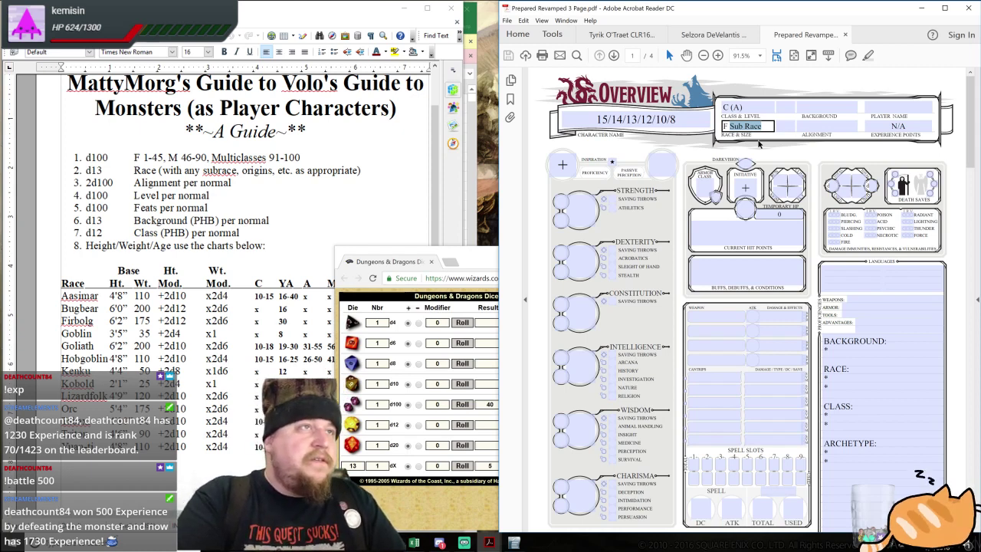
{"action": "type", "text": "Gol"}
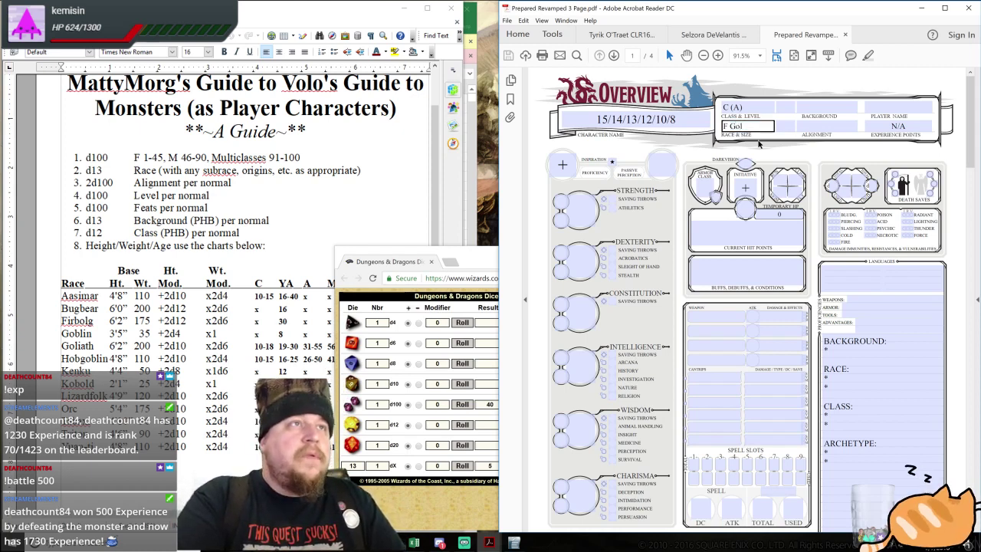
{"action": "type", "text": "iath"}
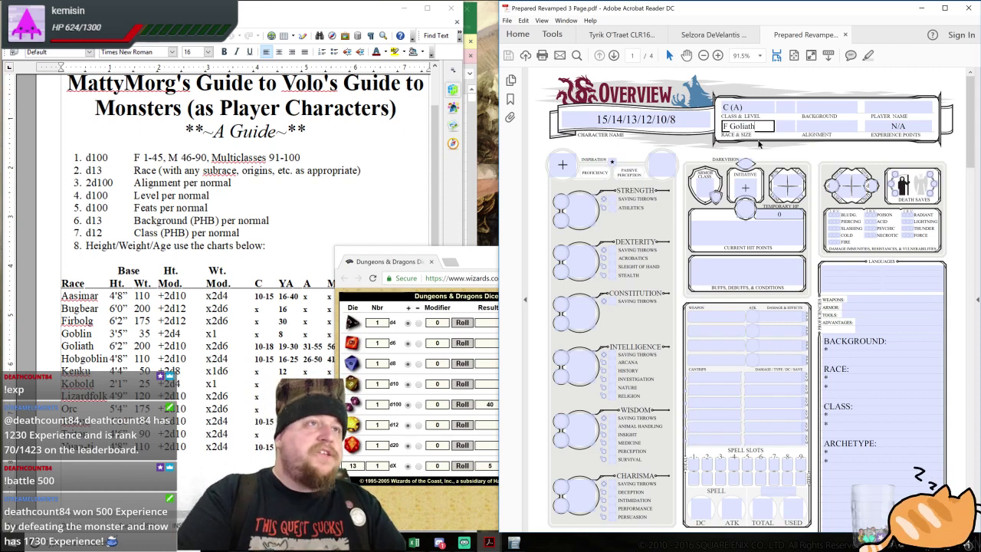
{"action": "key", "text": "shift+Tab"}
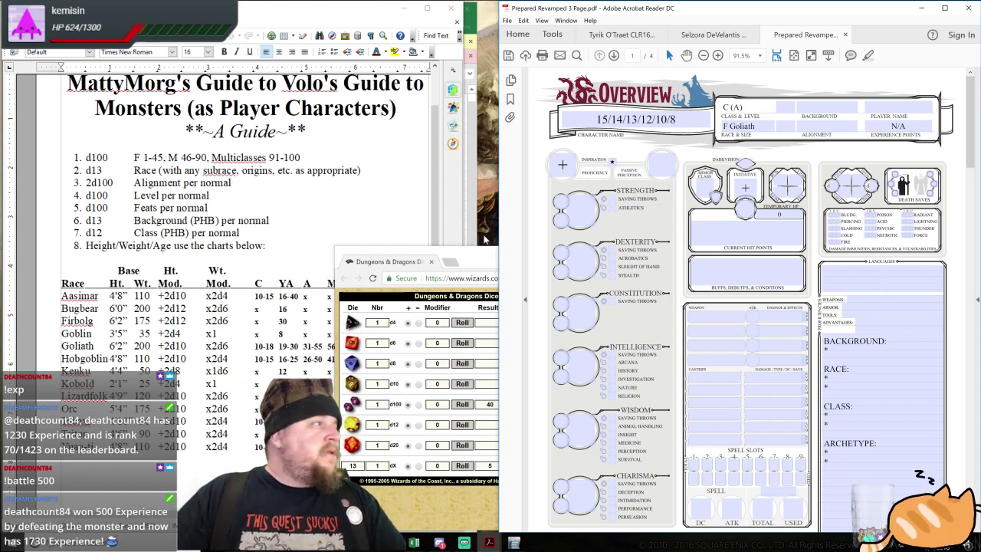
Set the d100 count to 2 and roll 88 and 43, totaling 131
{"action": "left_click", "coordinate": [488, 257]}
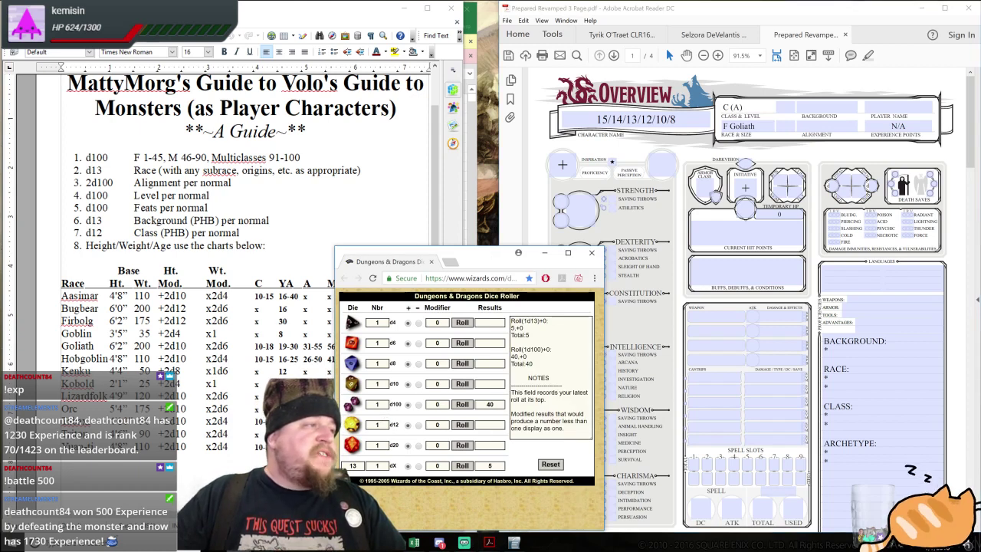
{"action": "double_click", "coordinate": [378, 404]}
{"action": "type", "text": "2"}
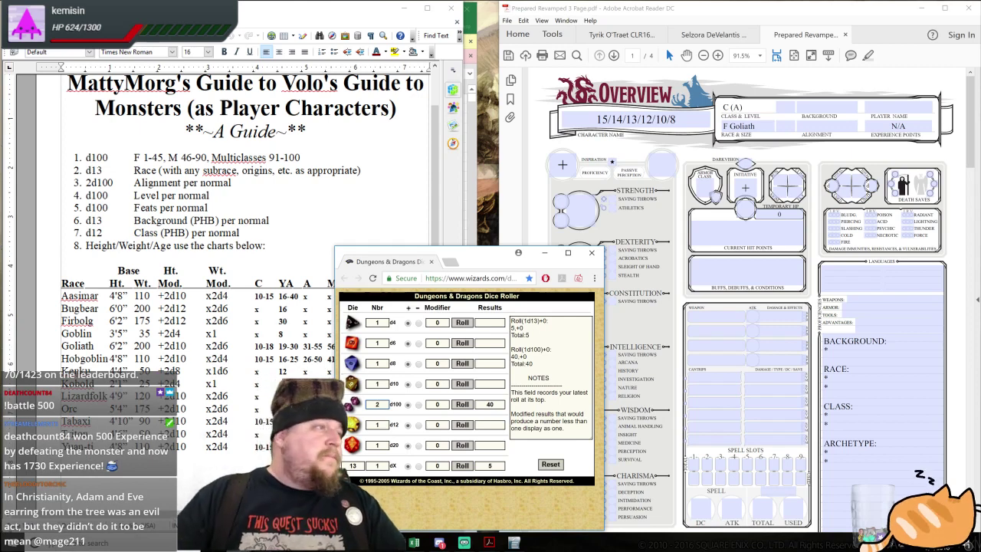
{"action": "left_click", "coordinate": [353, 404]}
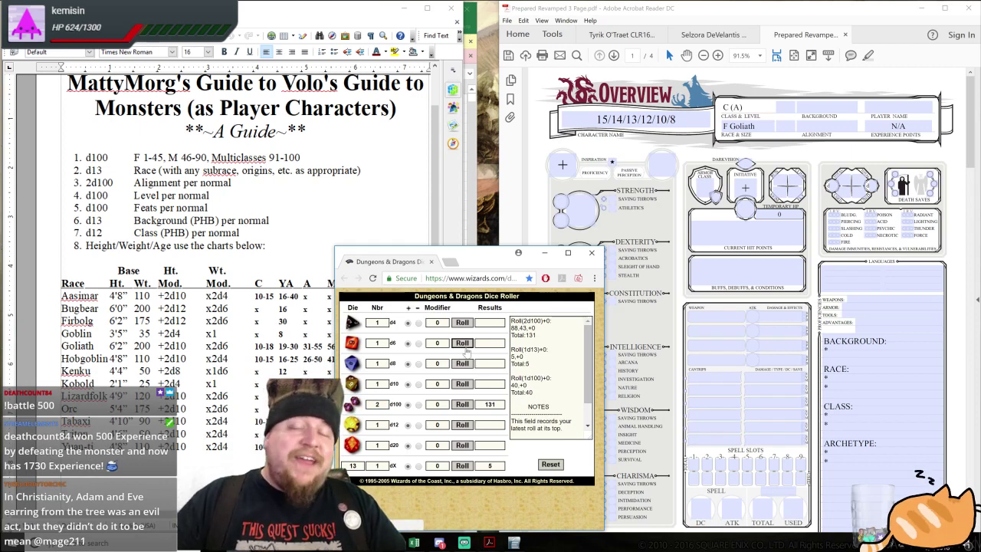
{"action": "left_click", "coordinate": [279, 321]}
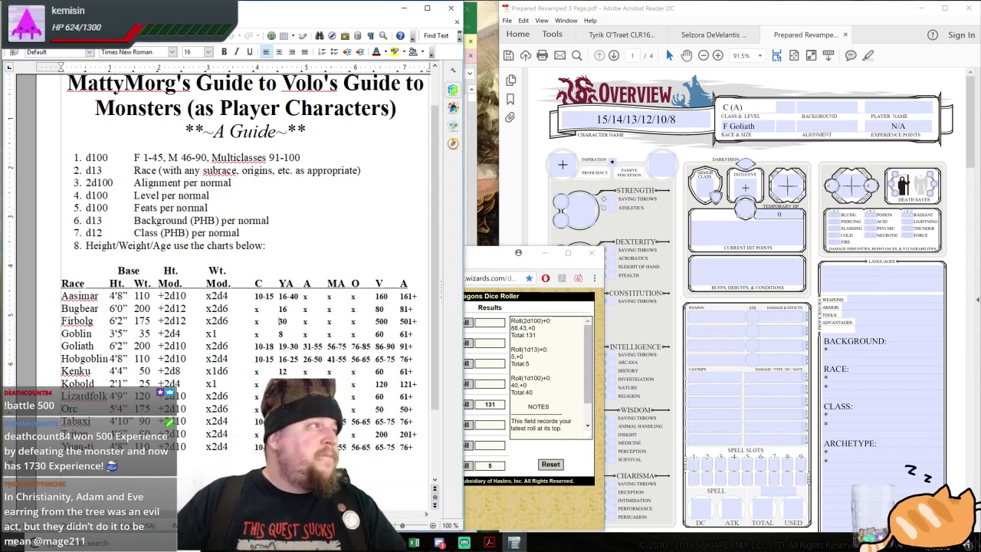
Look up the 131 roll in Excel's G/N/E alignment table and enter NE as the alignment
{"action": "double_click", "coordinate": [346, 20]}
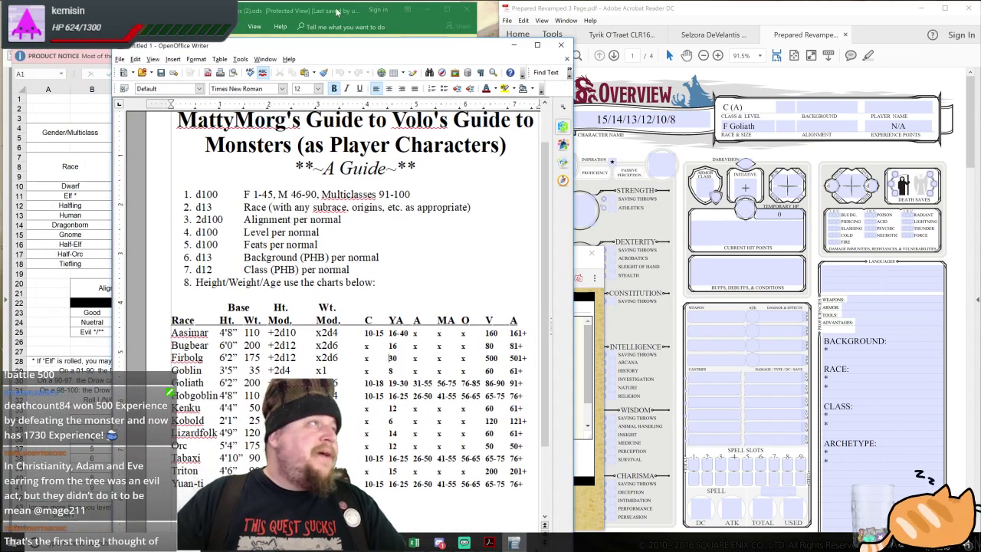
{"action": "left_click", "coordinate": [337, 11]}
{"action": "left_click", "coordinate": [288, 282]}
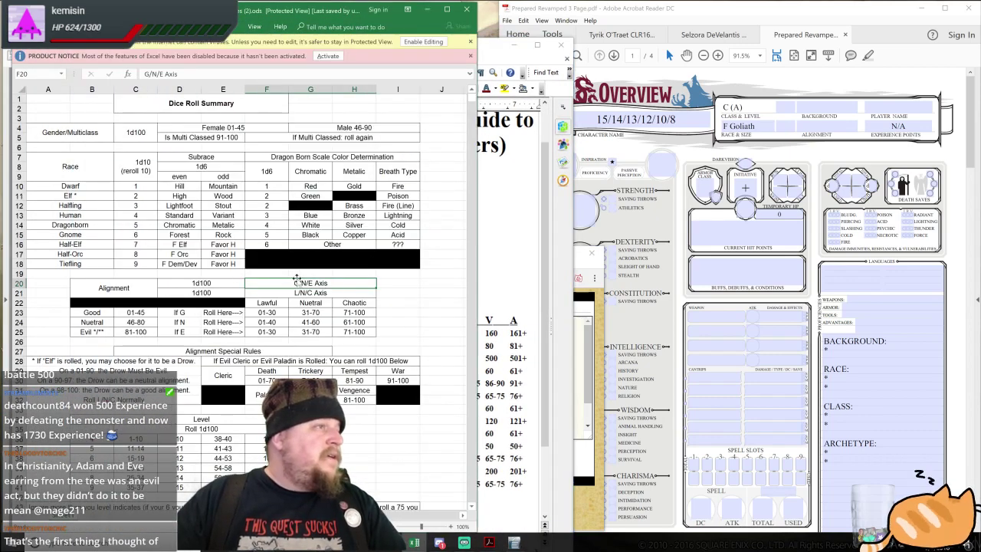
{"action": "left_click", "coordinate": [571, 370]}
{"action": "left_click", "coordinate": [250, 282]}
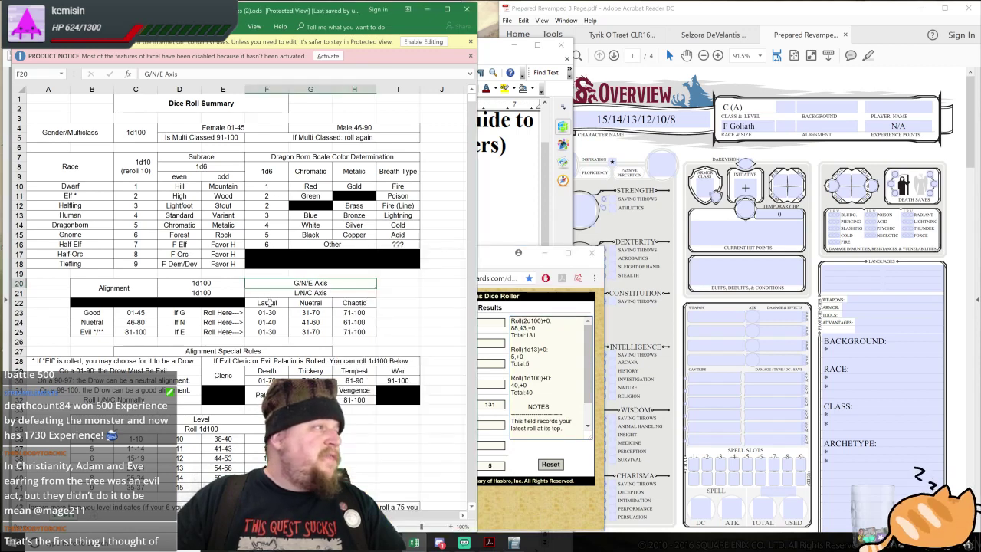
{"action": "left_click", "coordinate": [791, 125]}
{"action": "type", "text": "N"}
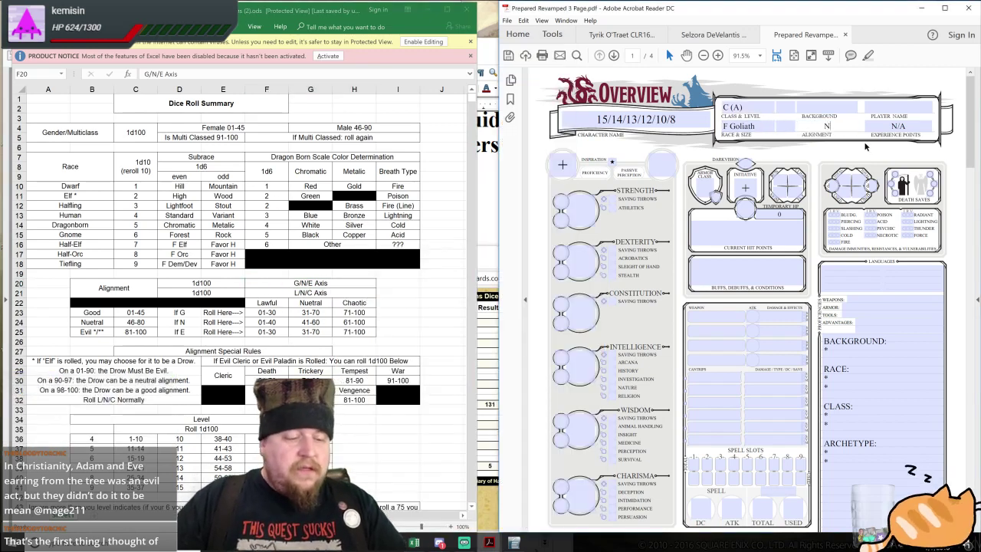
{"action": "type", "text": "E"}
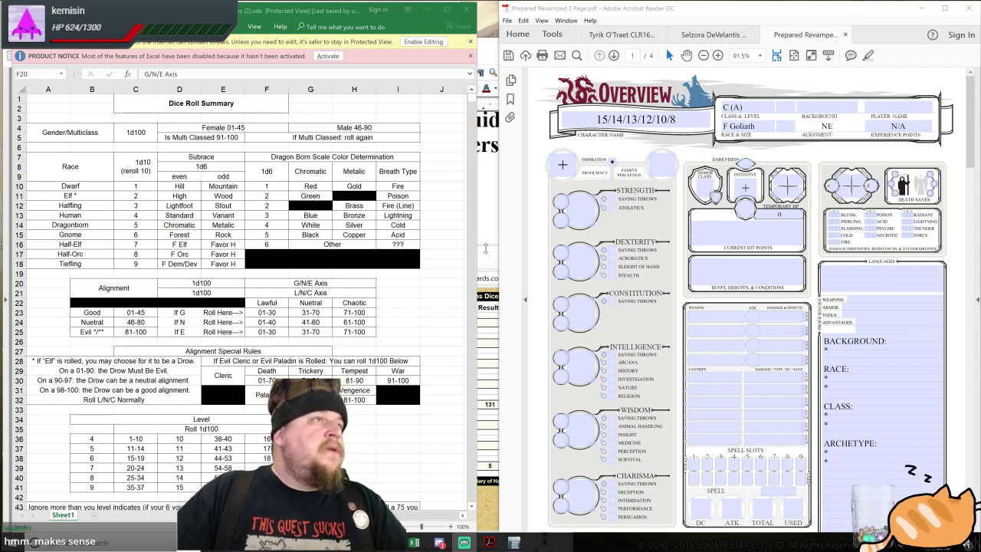
{"action": "left_click", "coordinate": [828, 127]}
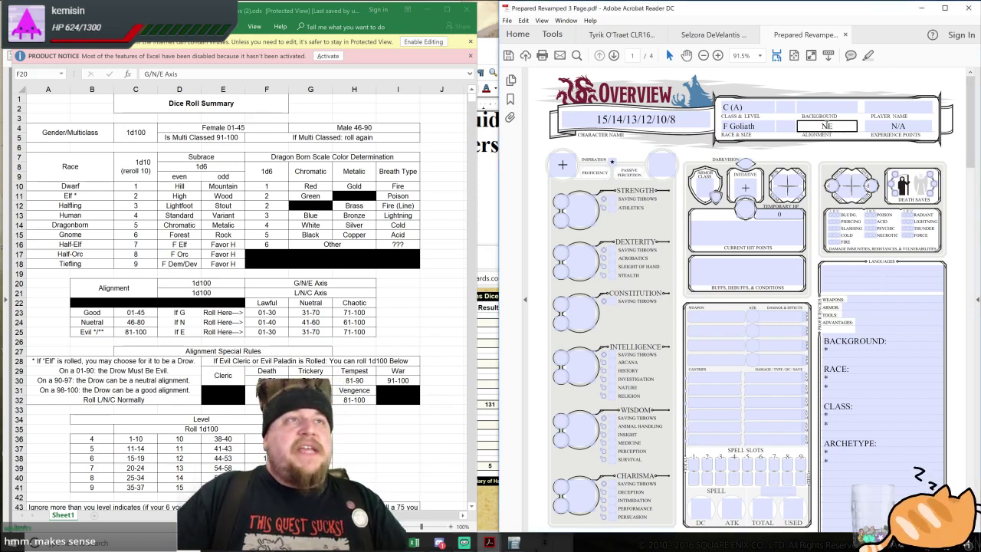
{"action": "left_click", "coordinate": [903, 124]}
{"action": "left_click", "coordinate": [844, 125]}
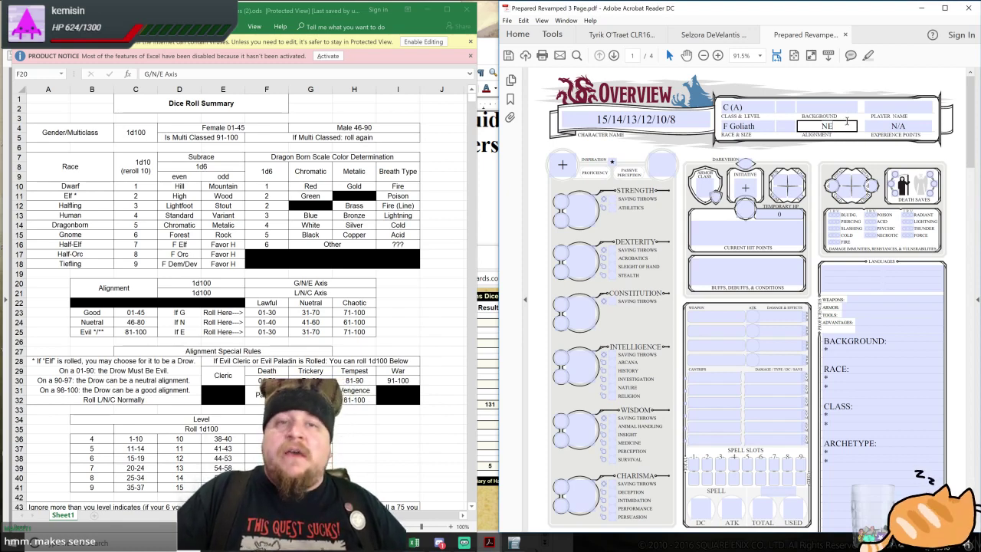
{"action": "left_click", "coordinate": [764, 127]}
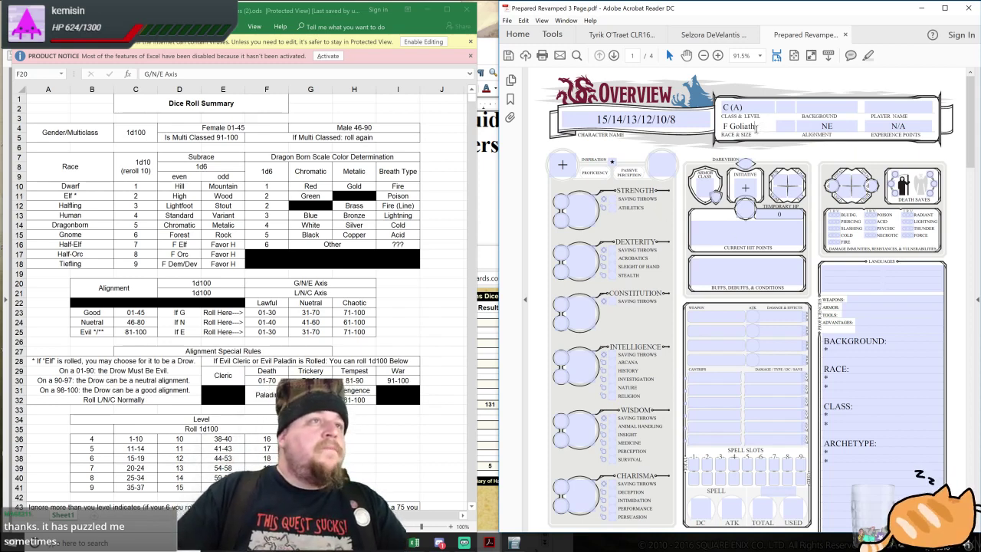
{"action": "left_click", "coordinate": [443, 255]}
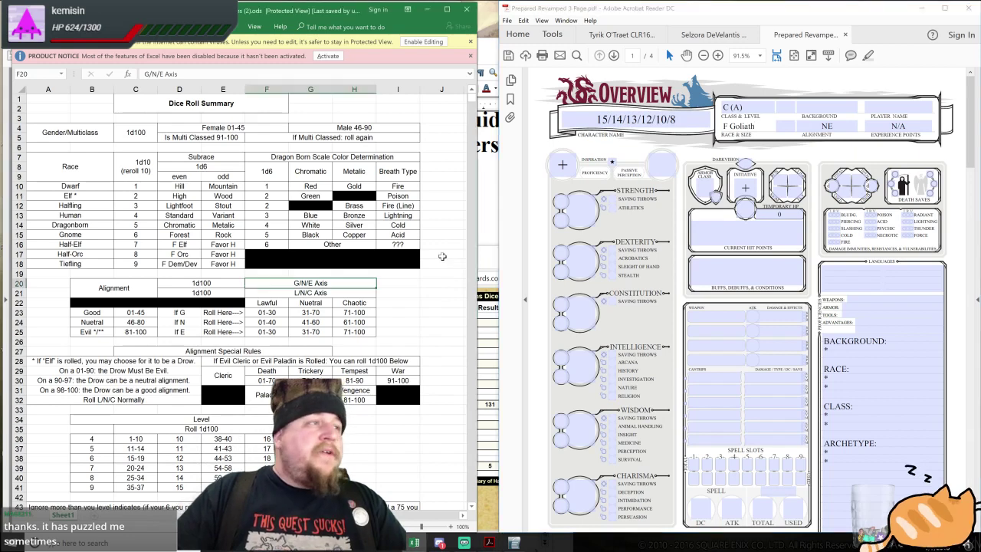
{"action": "key", "text": "Down"}
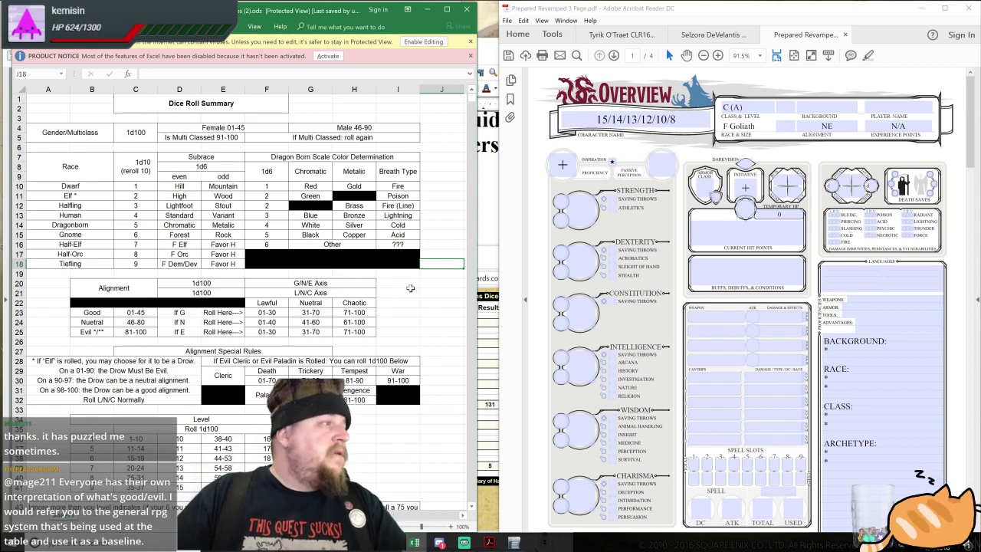
Scroll Excel down to the level table and roll d100 for the level, getting 58
{"action": "scroll", "coordinate": [420, 289], "scroll_direction": "down", "scroll_amount": 1}
{"action": "scroll", "coordinate": [420, 283], "scroll_direction": "down", "scroll_amount": 1}
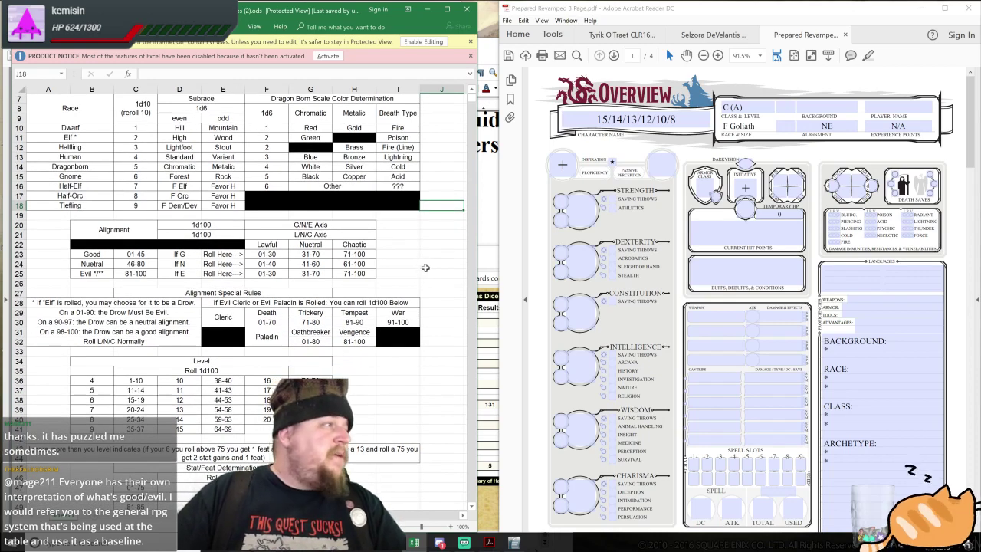
{"action": "scroll", "coordinate": [422, 273], "scroll_direction": "down", "scroll_amount": 1}
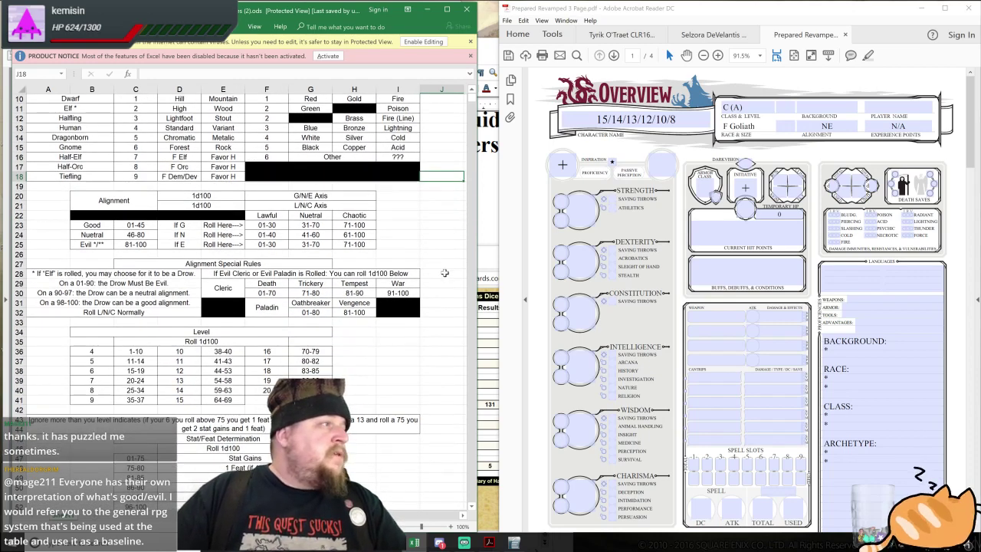
{"action": "scroll", "coordinate": [427, 253], "scroll_direction": "down", "scroll_amount": 3}
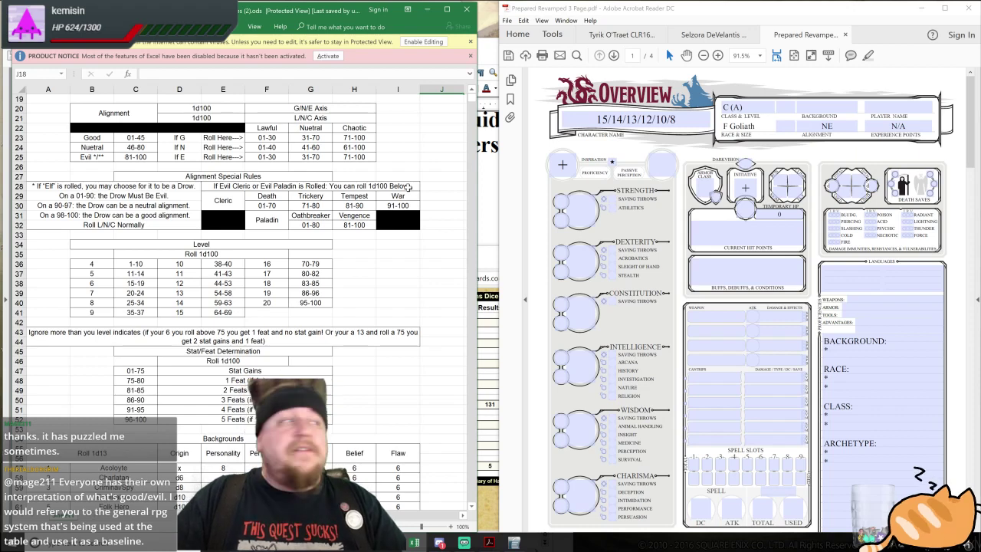
{"action": "left_click", "coordinate": [408, 295]}
{"action": "left_click", "coordinate": [490, 257]}
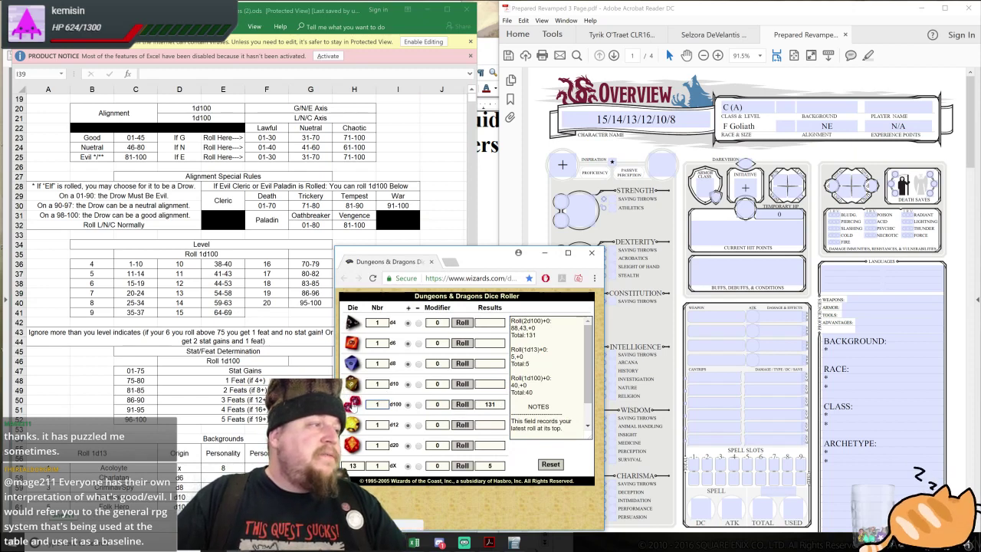
{"action": "key", "text": "Return"}
Mark the 54-58 row for level 13 and enter 13 beside the class
{"action": "key", "text": "alt+Tab"}
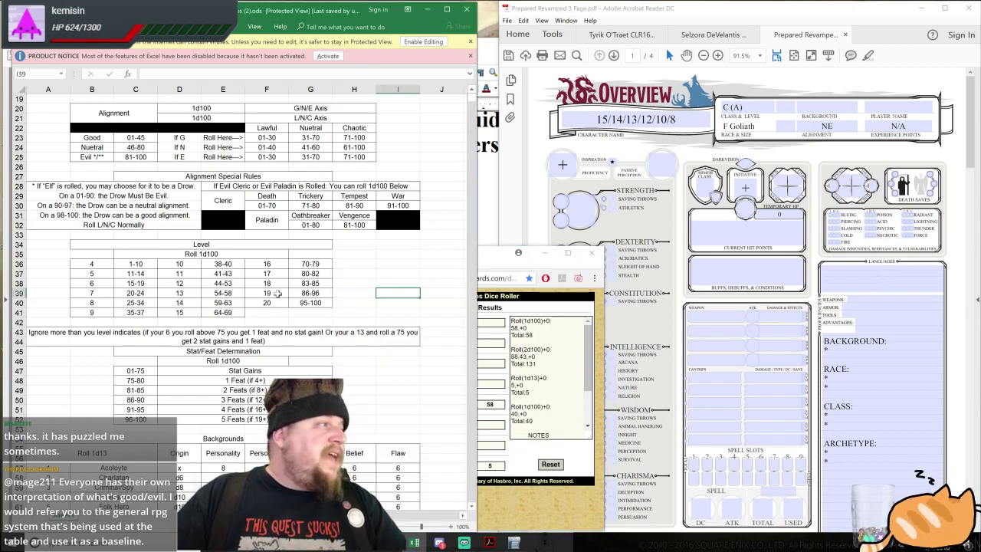
{"action": "left_click_drag", "start_coordinate": [230, 293], "coordinate": [184, 293]}
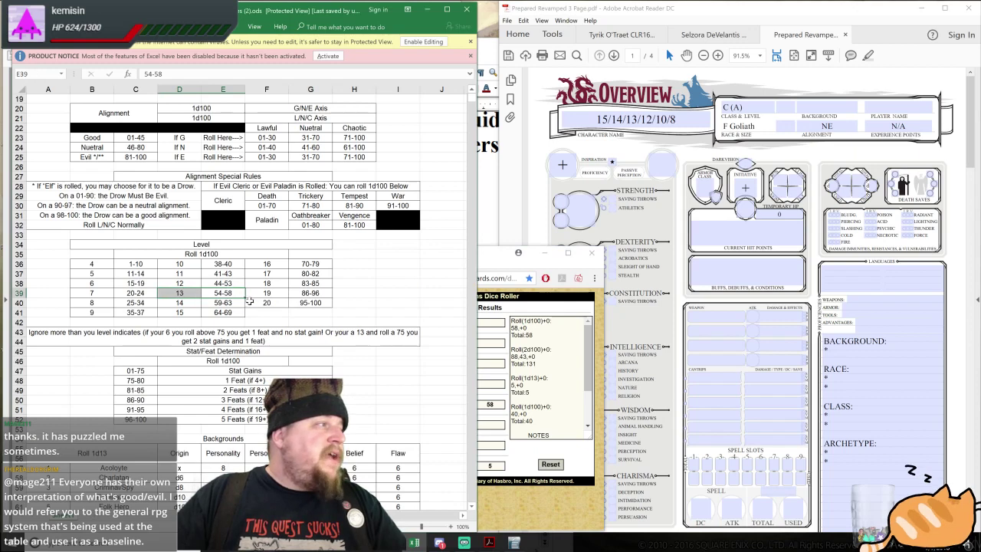
{"action": "left_click", "coordinate": [779, 108]}
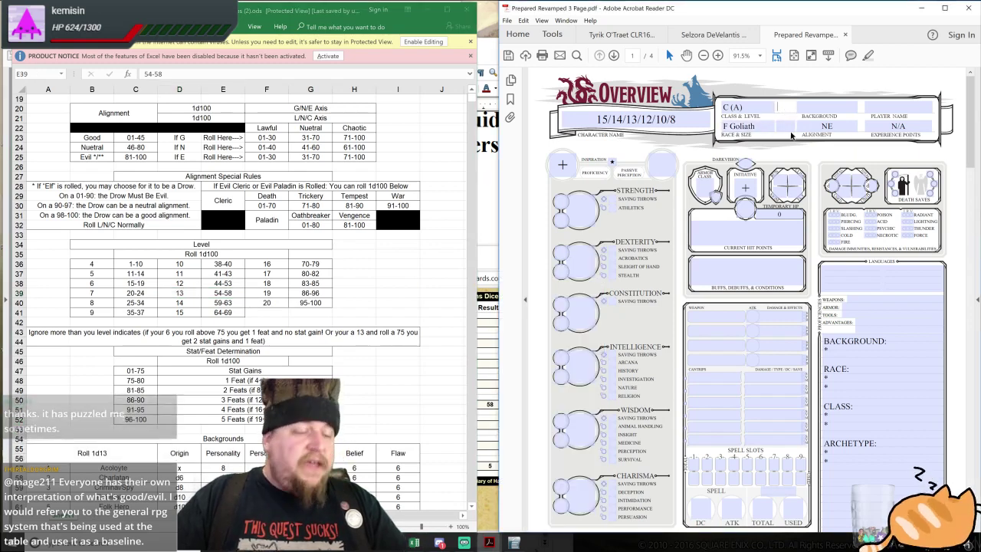
{"action": "type", "text": "13"}
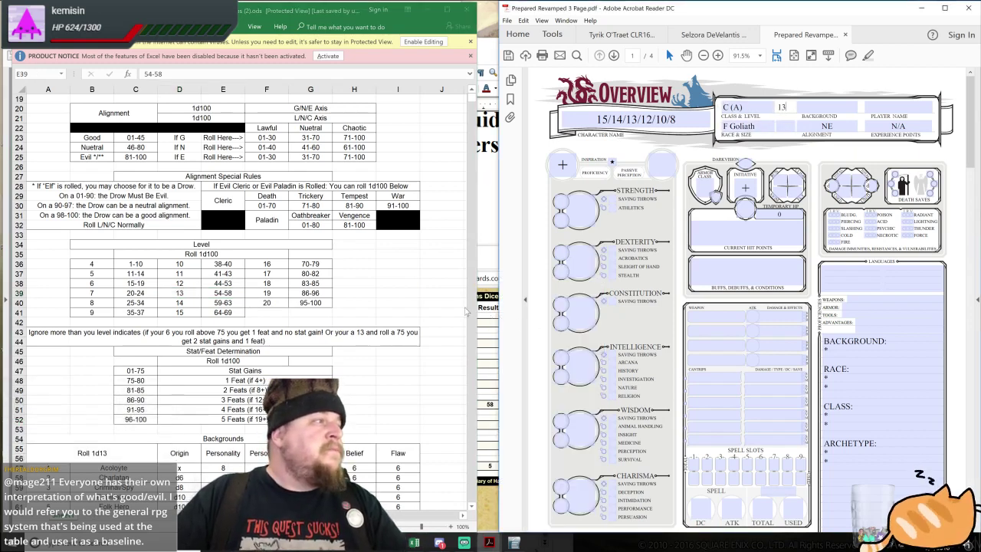
Scroll Excel down to the Backgrounds table and roll d100 again, getting 58
{"action": "left_click", "coordinate": [400, 343]}
{"action": "scroll", "coordinate": [398, 341], "scroll_direction": "down", "scroll_amount": 2}
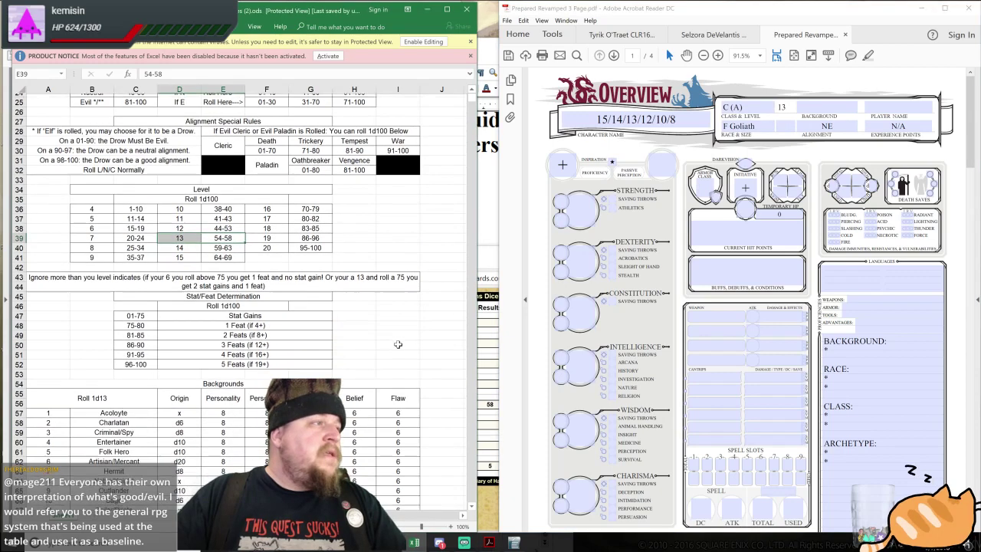
{"action": "scroll", "coordinate": [398, 342], "scroll_direction": "down", "scroll_amount": 1}
{"action": "left_click", "coordinate": [492, 255]}
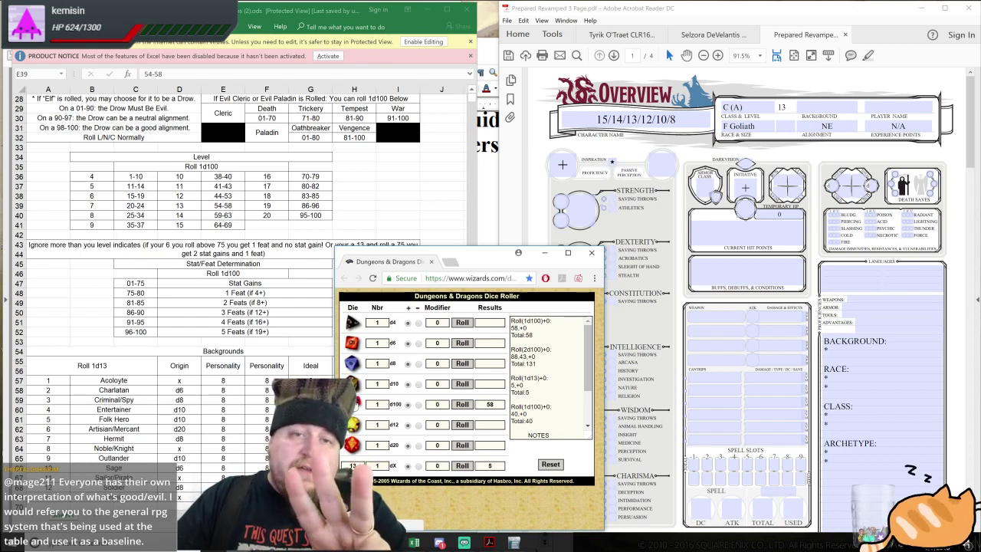
{"action": "left_click", "coordinate": [355, 402]}
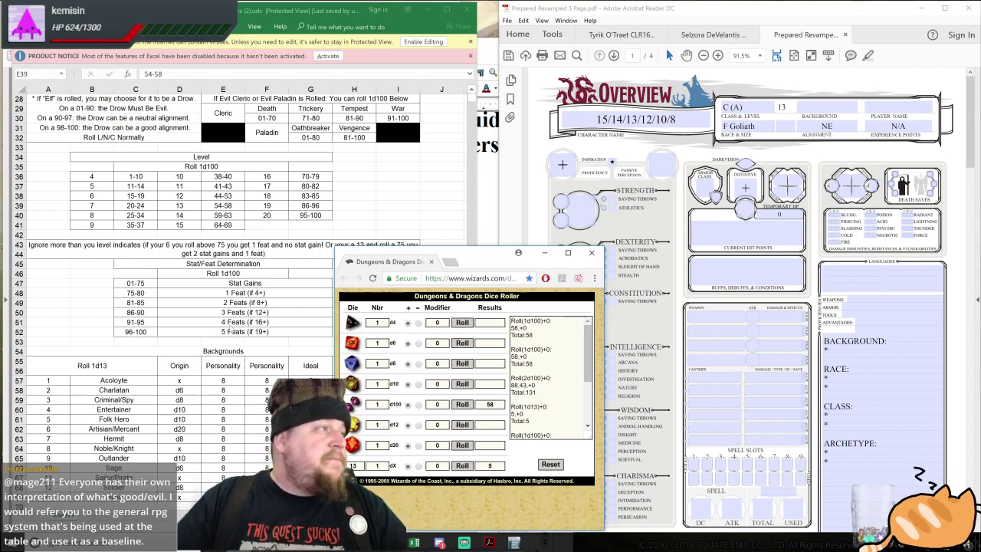
{"action": "left_click", "coordinate": [70, 310]}
{"action": "scroll", "coordinate": [343, 340], "scroll_direction": "down", "scroll_amount": 1}
{"action": "scroll", "coordinate": [349, 341], "scroll_direction": "down", "scroll_amount": 3}
{"action": "left_click", "coordinate": [491, 259]}
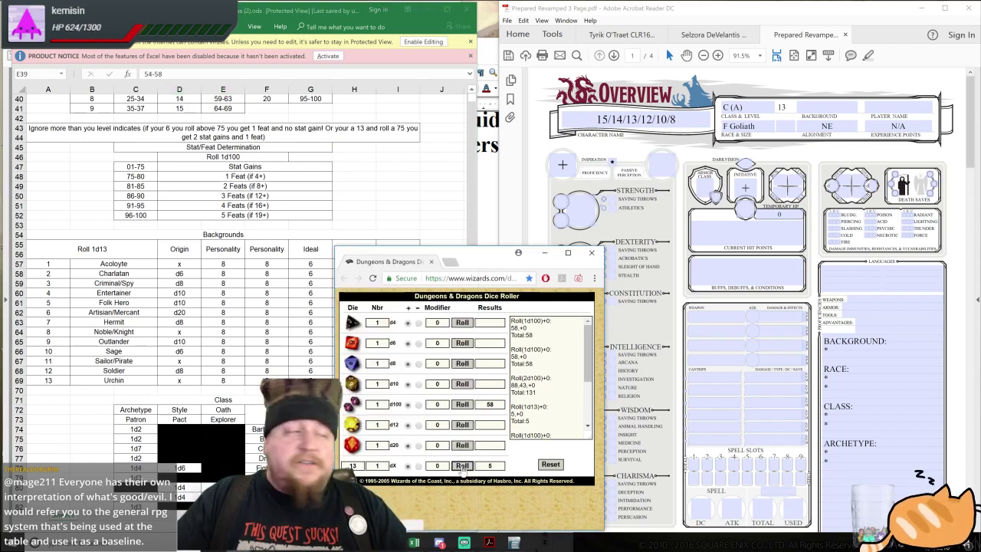
Roll a d13 for 5 and enter Folk Hero in the Background field
{"action": "left_click", "coordinate": [462, 466]}
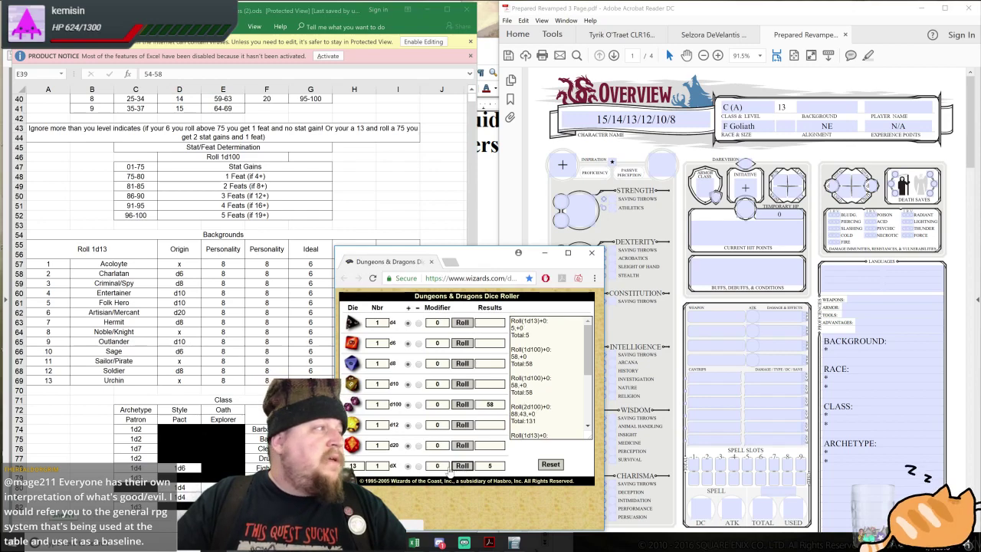
{"action": "left_click", "coordinate": [152, 305]}
{"action": "scroll", "coordinate": [151, 306], "scroll_direction": "up", "scroll_amount": 1}
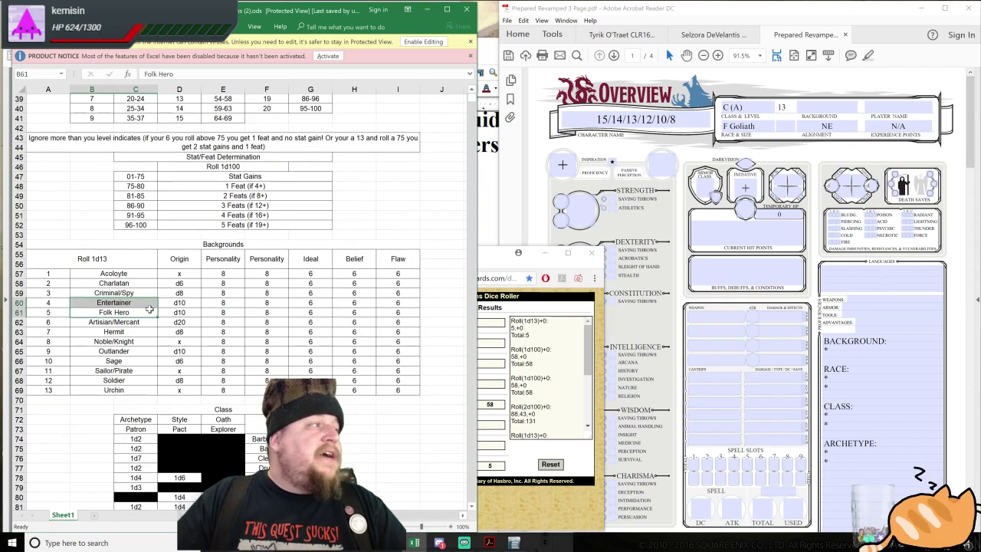
{"action": "left_click", "coordinate": [151, 311]}
{"action": "left_click", "coordinate": [806, 109]}
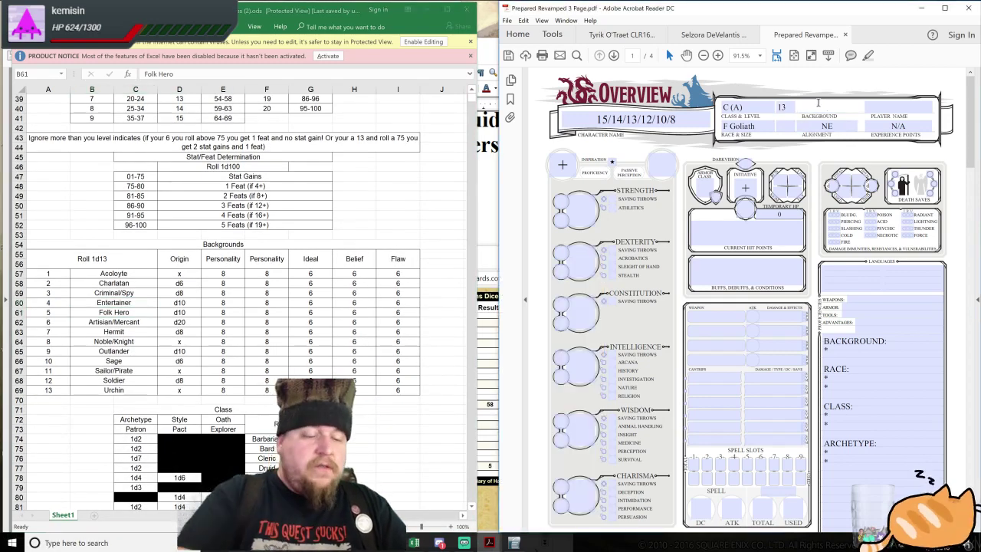
{"action": "type", "text": "Folk Hero"}
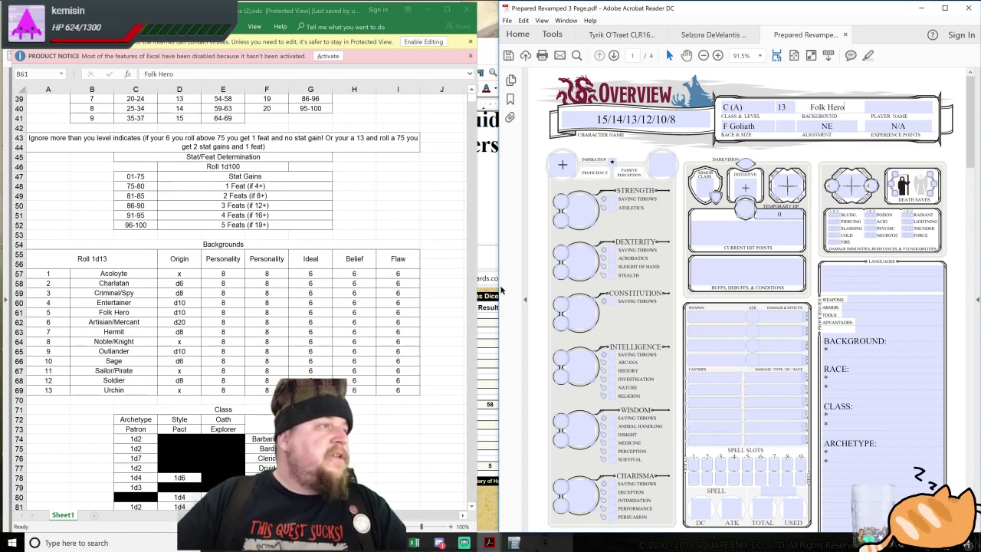
Roll a d10 for the background variant and append (#8) to Folk Hero
{"action": "left_click", "coordinate": [489, 260]}
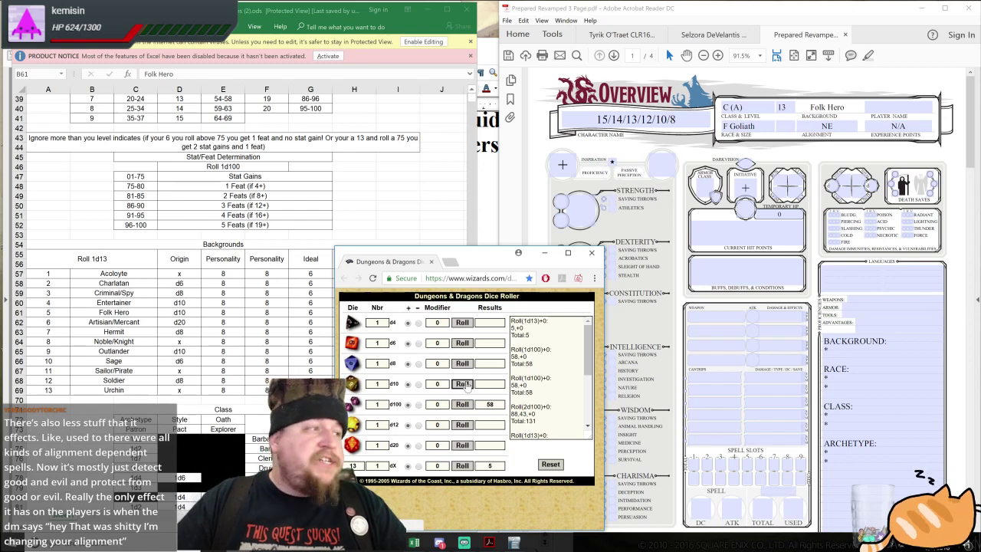
{"action": "left_click", "coordinate": [462, 384]}
{"action": "left_click", "coordinate": [872, 119]}
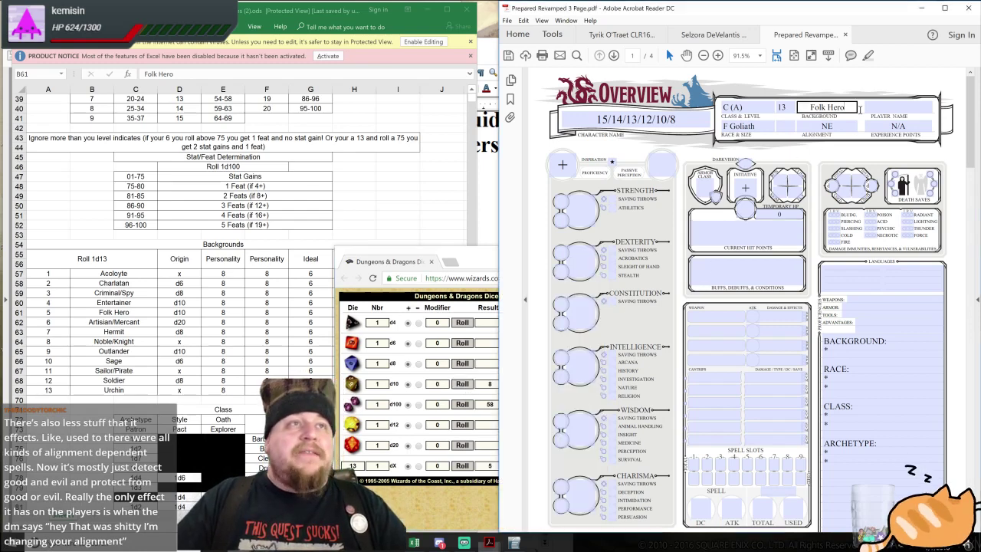
{"action": "type", "text": "(1d13"}
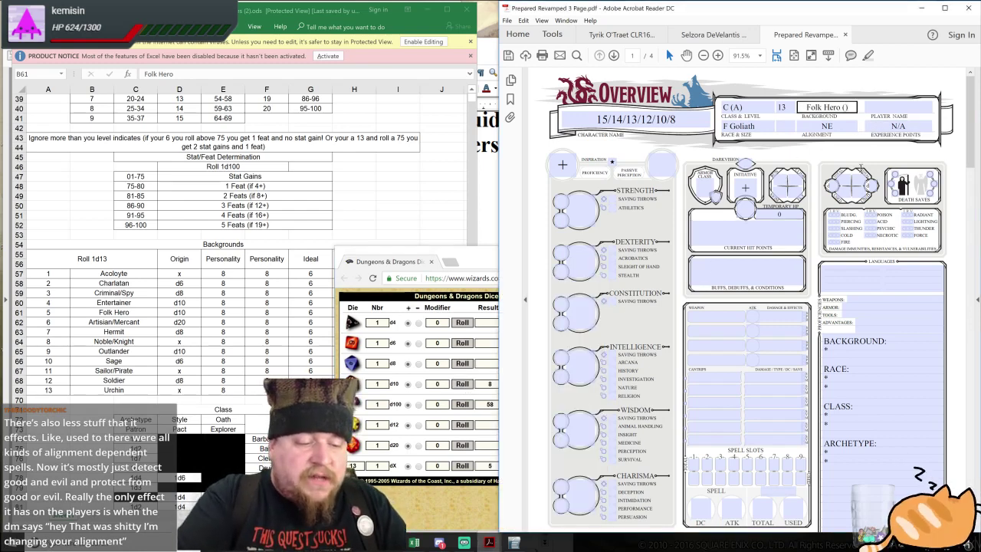
{"action": "key", "text": "BackSpace"}
{"action": "key", "text": "BackSpace"}
{"action": "key", "text": "BackSpace"}
{"action": "key", "text": "BackSpace"}
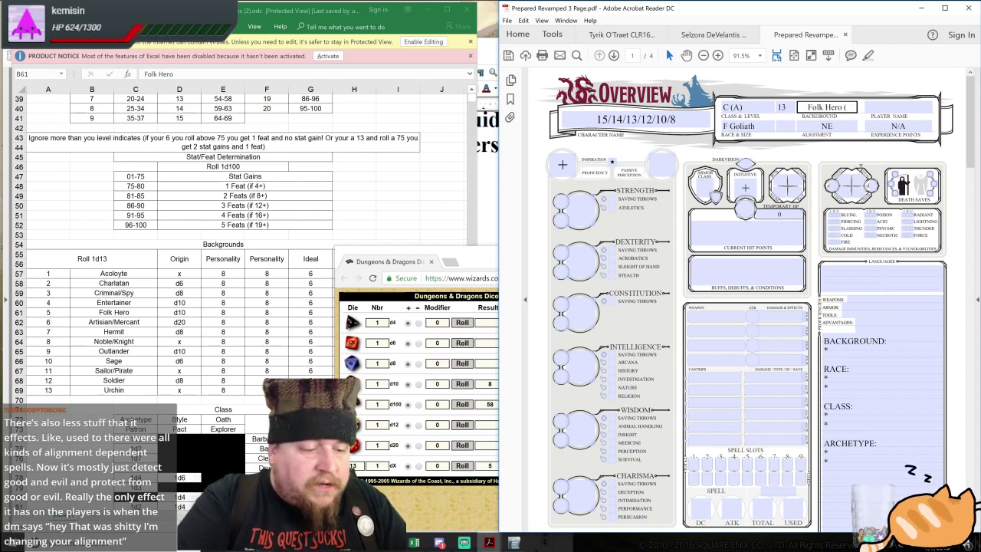
{"action": "type", "text": "#)"}
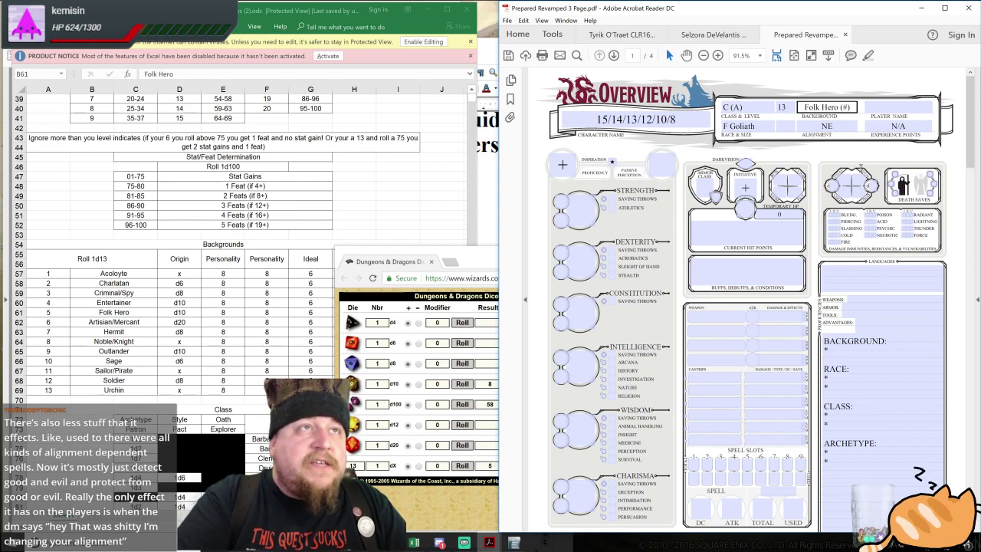
{"action": "key", "text": "Left"}
{"action": "type", "text": "8"}
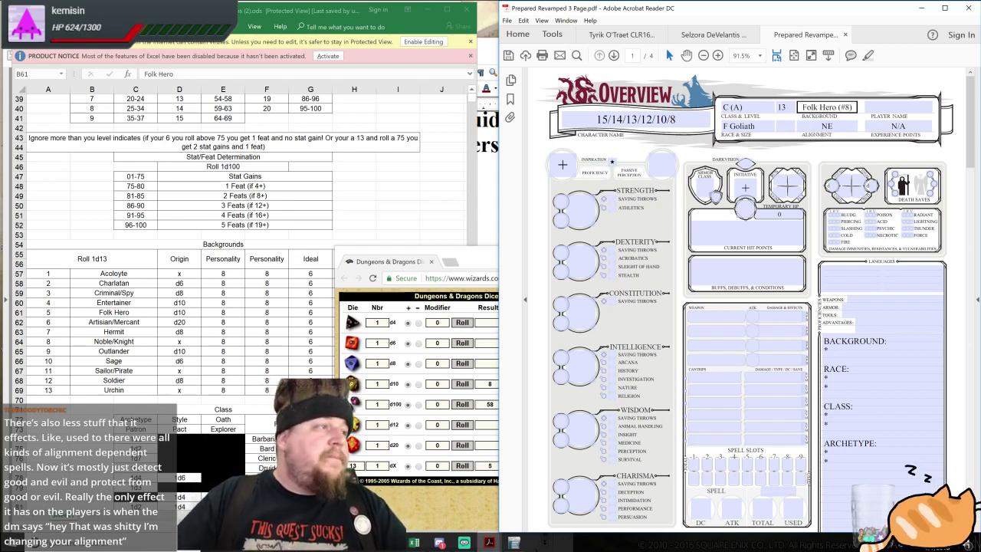
{"action": "left_click", "coordinate": [740, 330]}
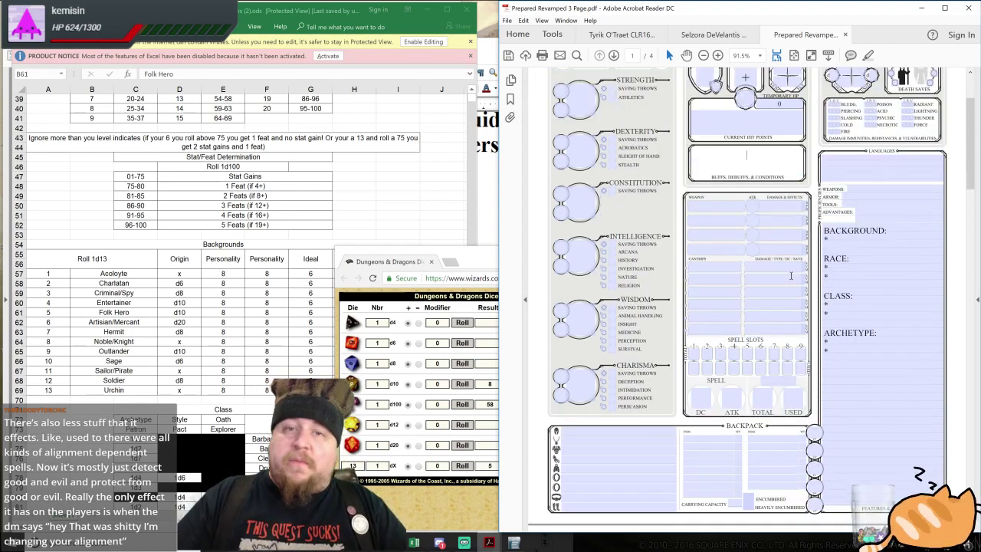
Roll 2d8 and enter personality traits 5 and 4 on page 2
{"action": "scroll", "coordinate": [802, 273], "scroll_direction": "down", "scroll_amount": 10}
{"action": "scroll", "coordinate": [803, 274], "scroll_direction": "down", "scroll_amount": 5}
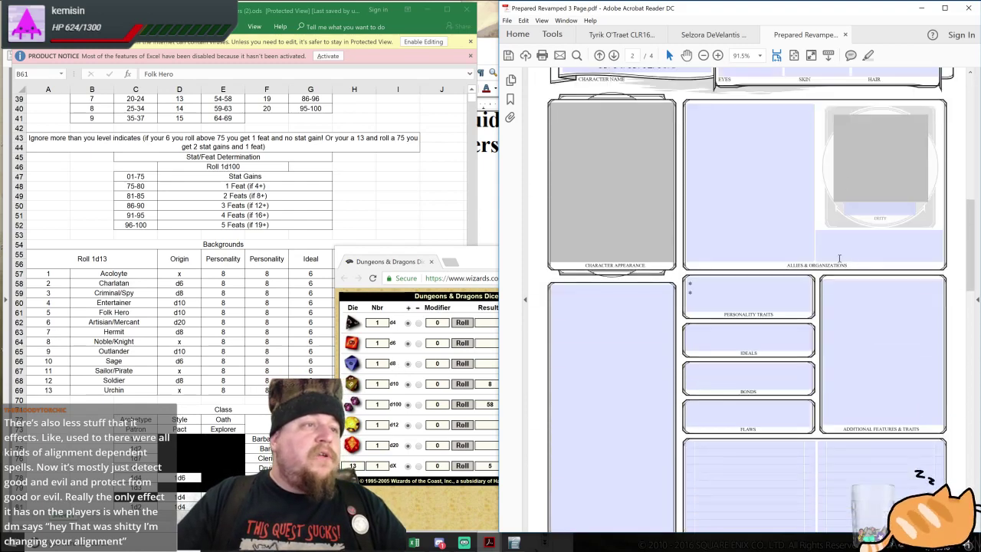
{"action": "left_click", "coordinate": [469, 259]}
{"action": "type", "text": "2"}
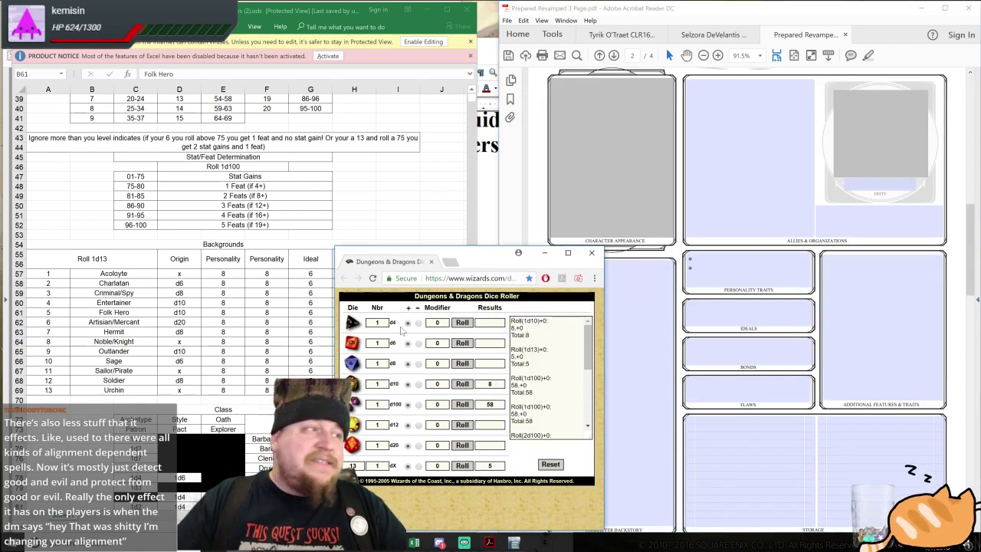
{"action": "left_click", "coordinate": [462, 364]}
{"action": "left_click", "coordinate": [709, 258]}
{"action": "type", "text": "5"}
{"action": "left_click", "coordinate": [707, 272]}
{"action": "type", "text": "4"}
Roll 3d6 and enter Ideals 6, Bonds 6 and Flaws 2
{"action": "left_click", "coordinate": [376, 342]}
{"action": "type", "text": "3"}
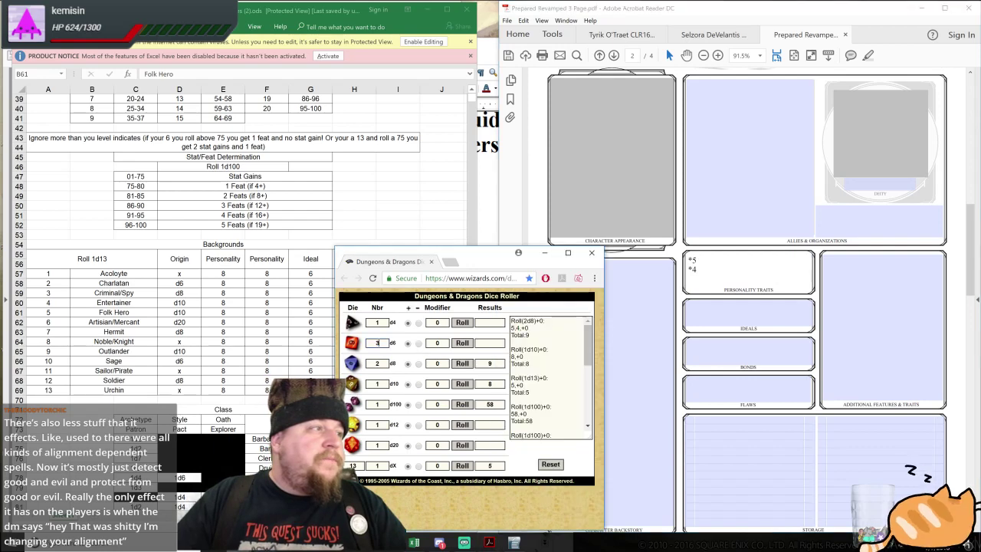
{"action": "left_click", "coordinate": [462, 343]}
{"action": "left_click", "coordinate": [747, 315]}
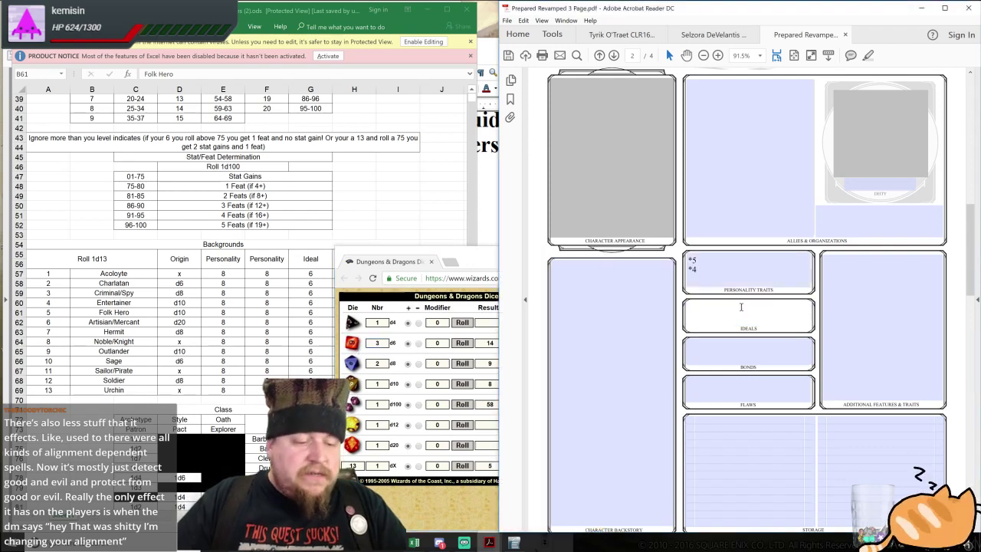
{"action": "type", "text": "6"}
{"action": "left_click", "coordinate": [755, 355]}
{"action": "type", "text": "6"}
{"action": "left_click", "coordinate": [755, 393]}
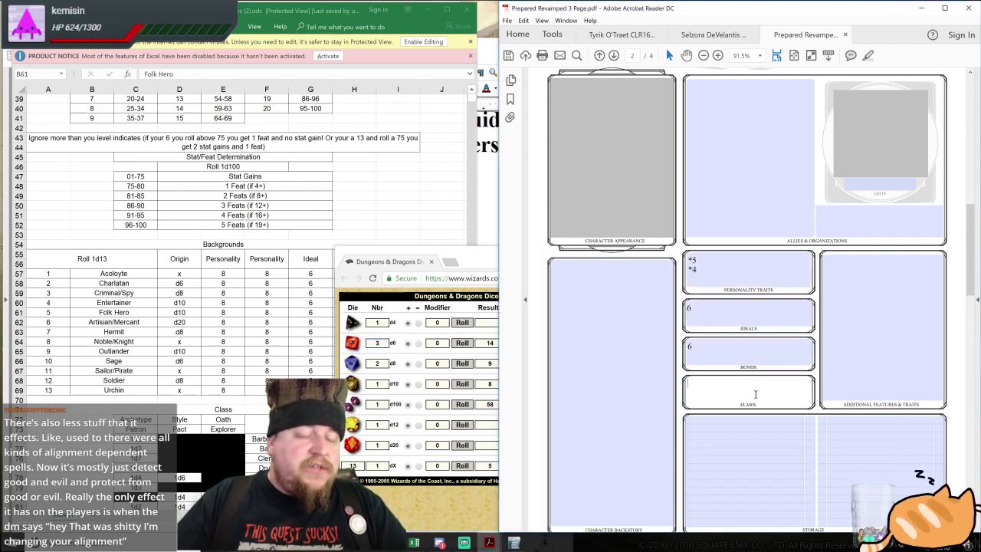
{"action": "type", "text": "2"}
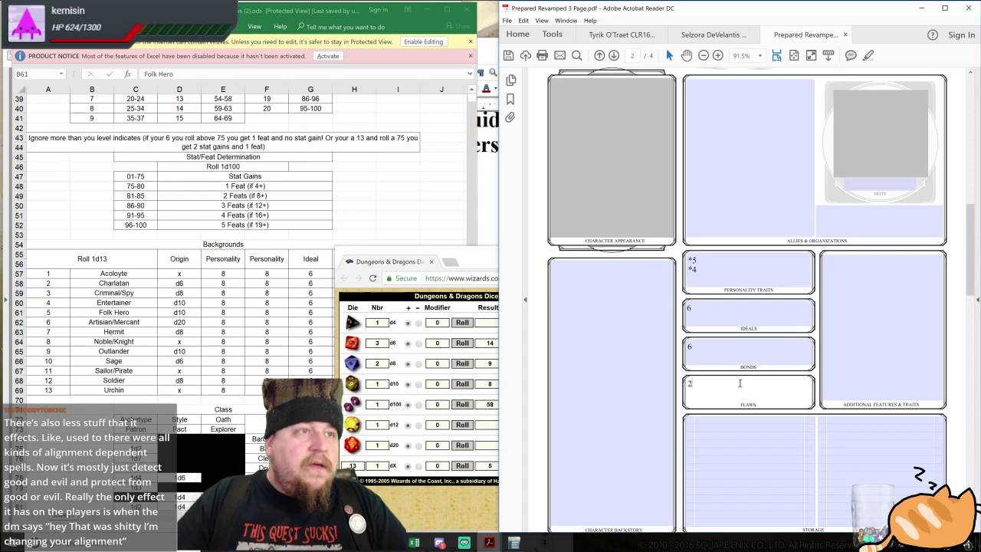
{"action": "left_click", "coordinate": [776, 311]}
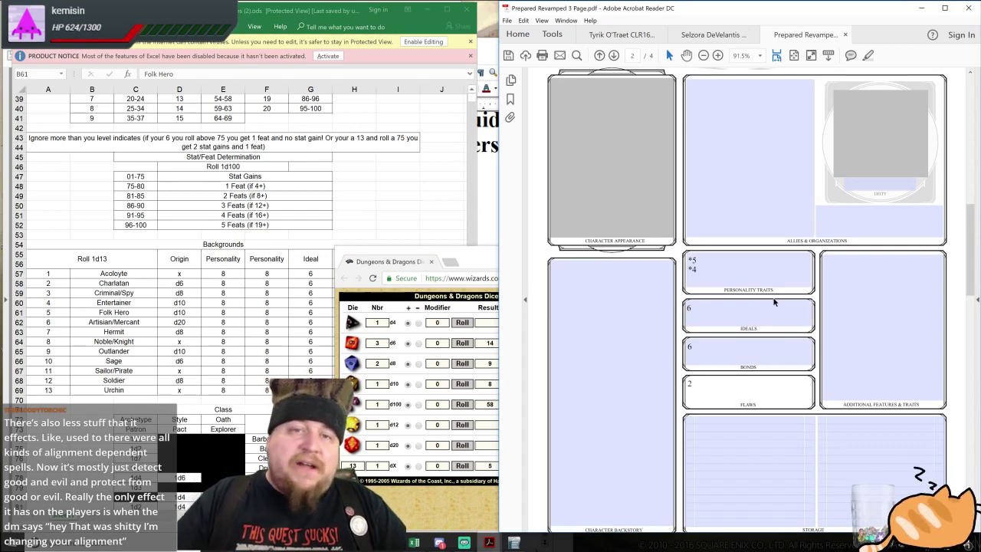
{"action": "left_click", "coordinate": [274, 301]}
{"action": "scroll", "coordinate": [363, 315], "scroll_direction": "down", "scroll_amount": 4}
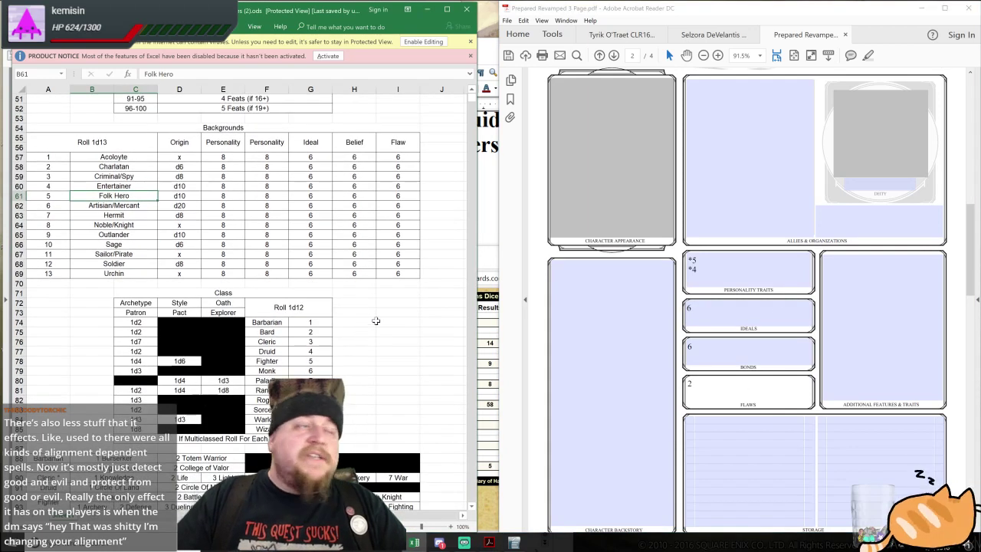
{"action": "scroll", "coordinate": [381, 317], "scroll_direction": "down", "scroll_amount": 1}
{"action": "scroll", "coordinate": [827, 299], "scroll_direction": "up", "scroll_amount": 5}
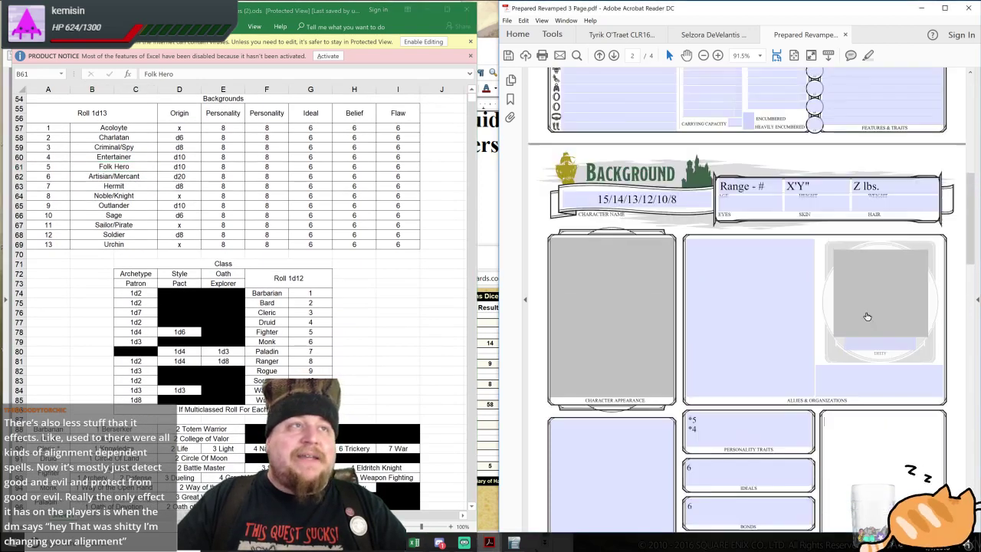
{"action": "scroll", "coordinate": [867, 284], "scroll_direction": "up", "scroll_amount": 5}
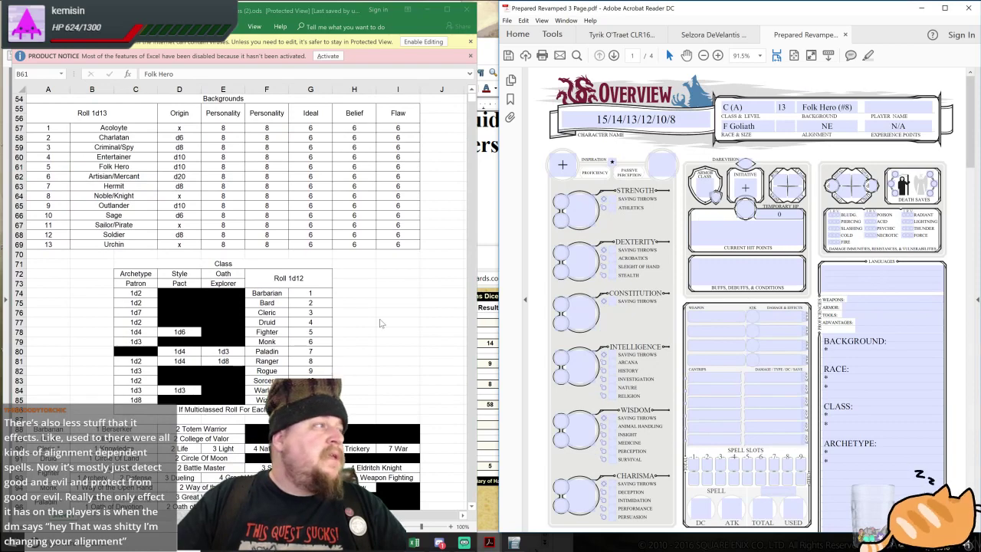
Roll a d12 for class, getting 4, and mark the Druid row in Excel
{"action": "scroll", "coordinate": [384, 291], "scroll_direction": "down", "scroll_amount": 2}
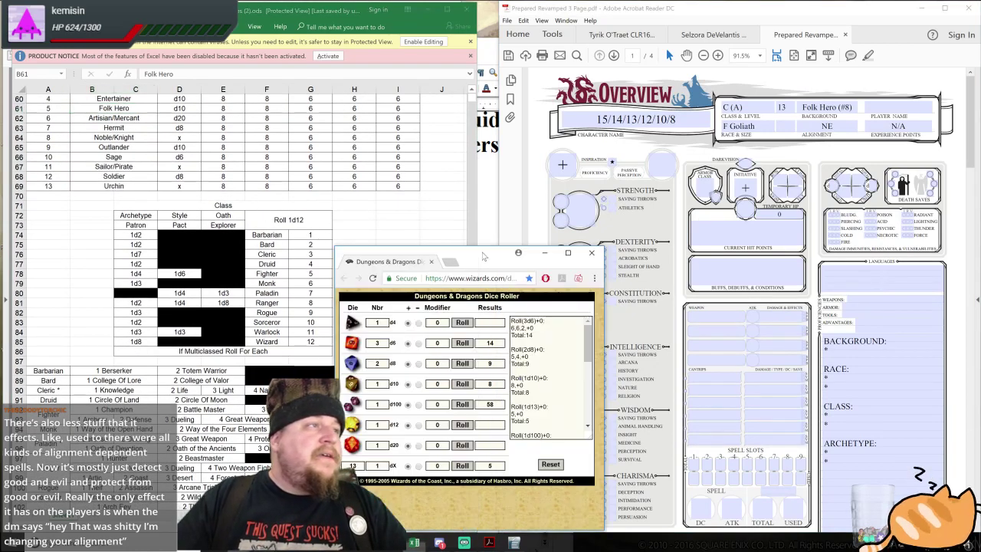
{"action": "left_click", "coordinate": [482, 258]}
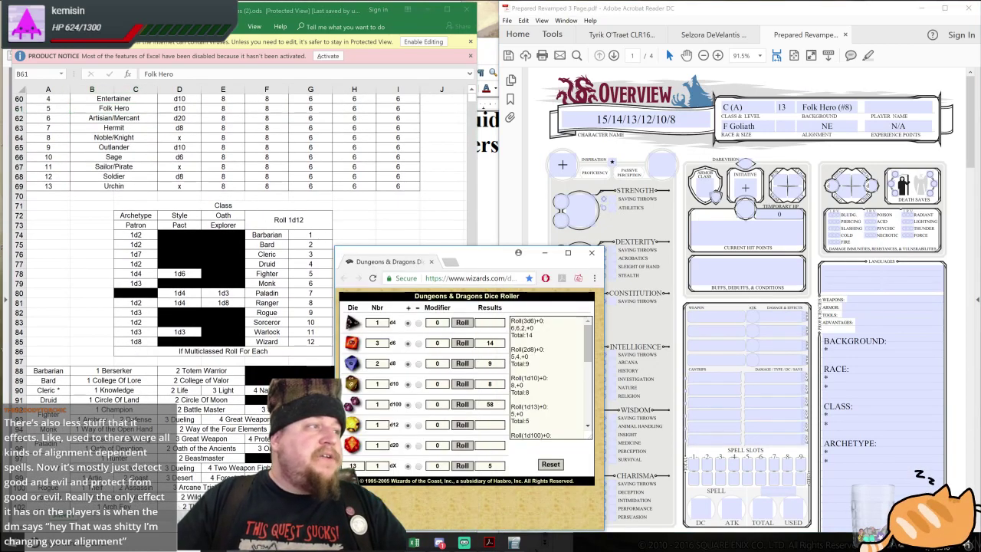
{"action": "left_click", "coordinate": [352, 425]}
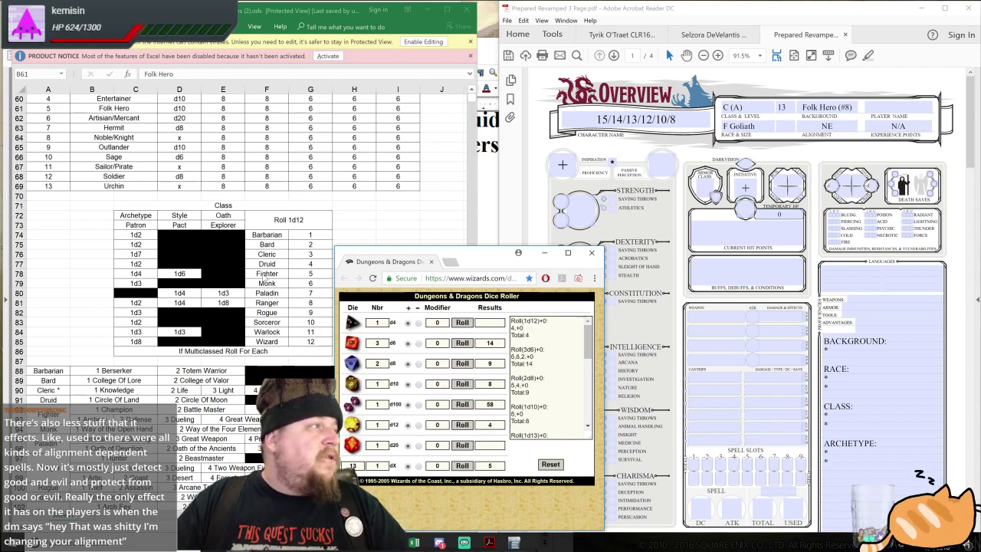
{"action": "left_click", "coordinate": [266, 264]}
{"action": "left_click_drag", "start_coordinate": [141, 264], "coordinate": [315, 263]}
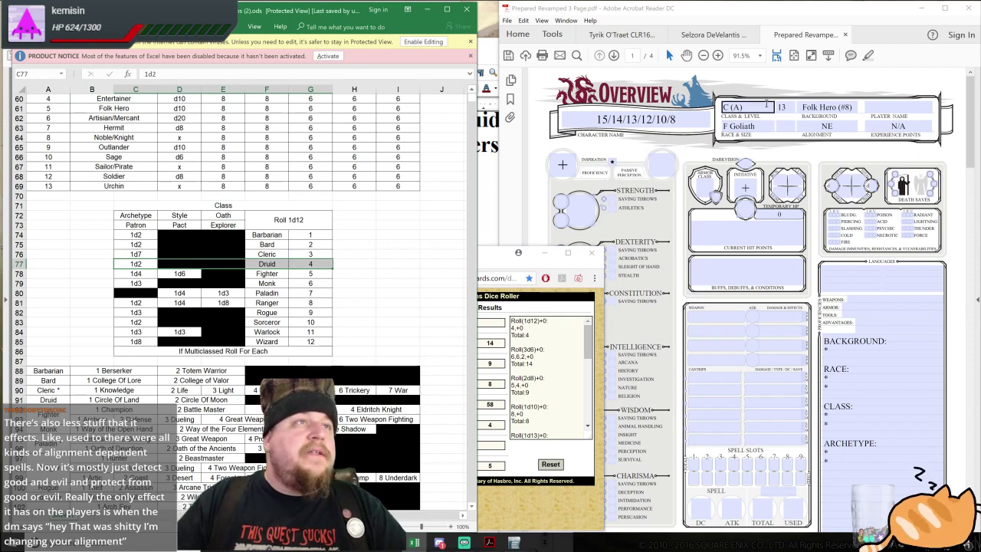
Scroll to the druid archetype table and select 1 Circle Of Land
{"action": "left_click", "coordinate": [491, 257]}
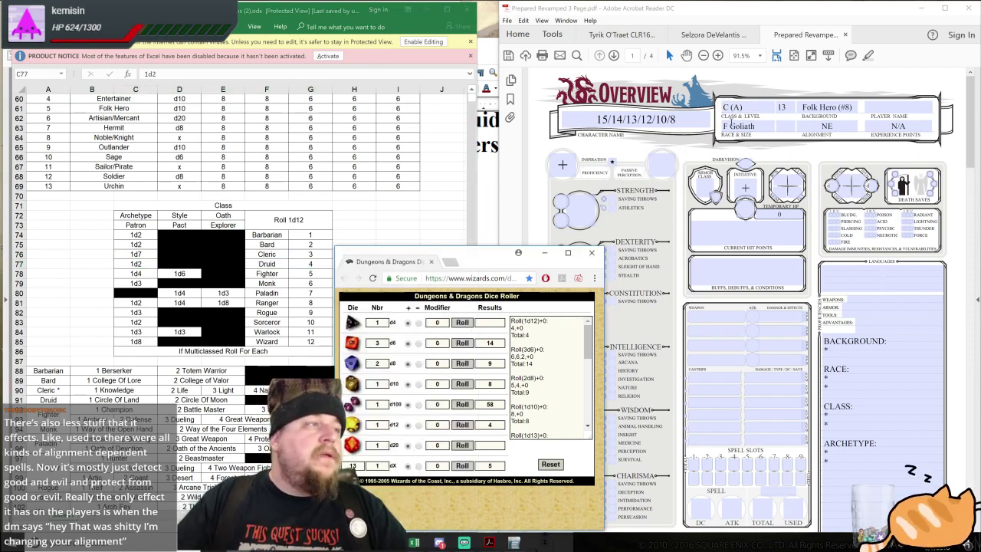
{"action": "key", "text": "alt+Tab"}
{"action": "scroll", "coordinate": [295, 351], "scroll_direction": "down", "scroll_amount": 2}
{"action": "scroll", "coordinate": [295, 350], "scroll_direction": "down", "scroll_amount": 2}
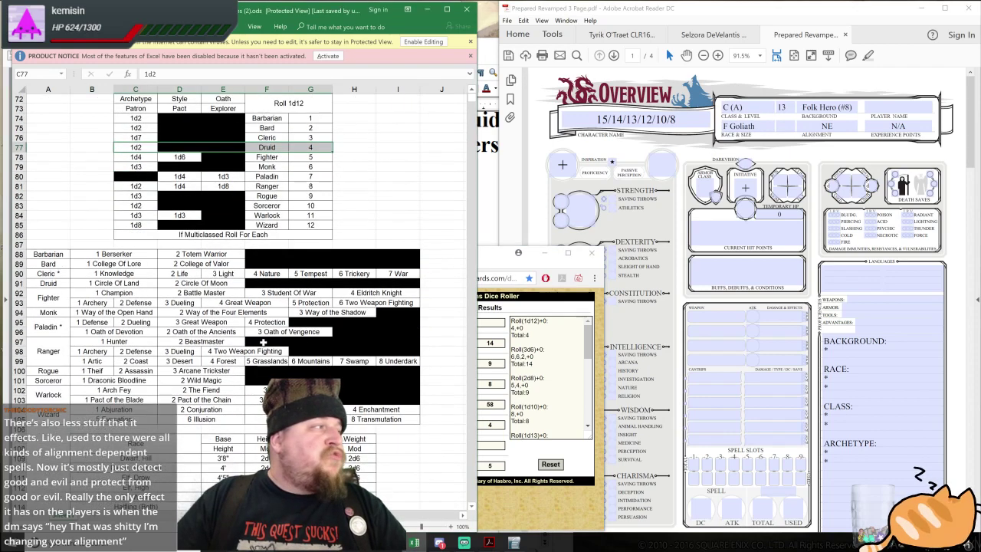
{"action": "left_click_drag", "start_coordinate": [115, 284], "coordinate": [205, 277]}
{"action": "left_click", "coordinate": [115, 284]}
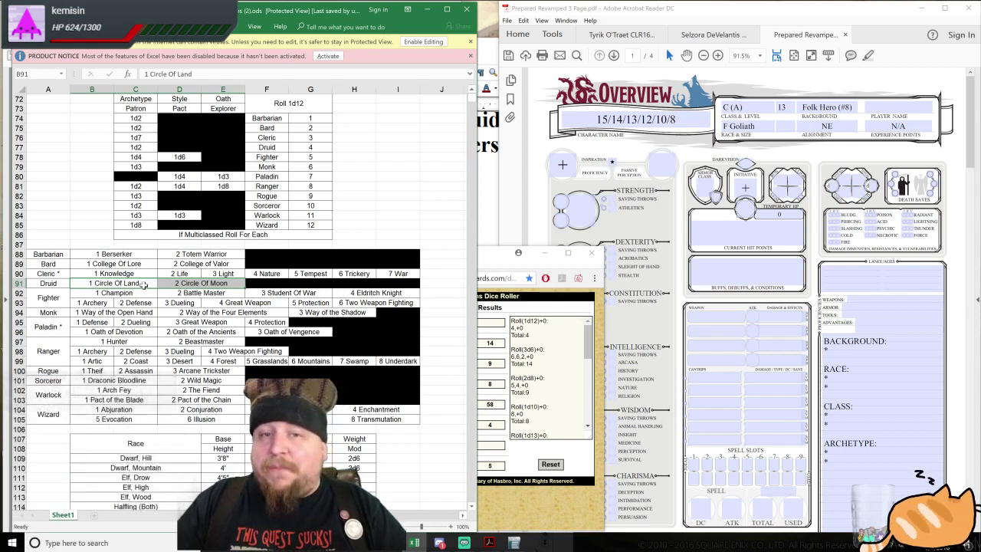
Roll a d12 for the druid circle and enter 'Druid (Circle of the Land)' as the class
{"action": "left_click", "coordinate": [490, 255]}
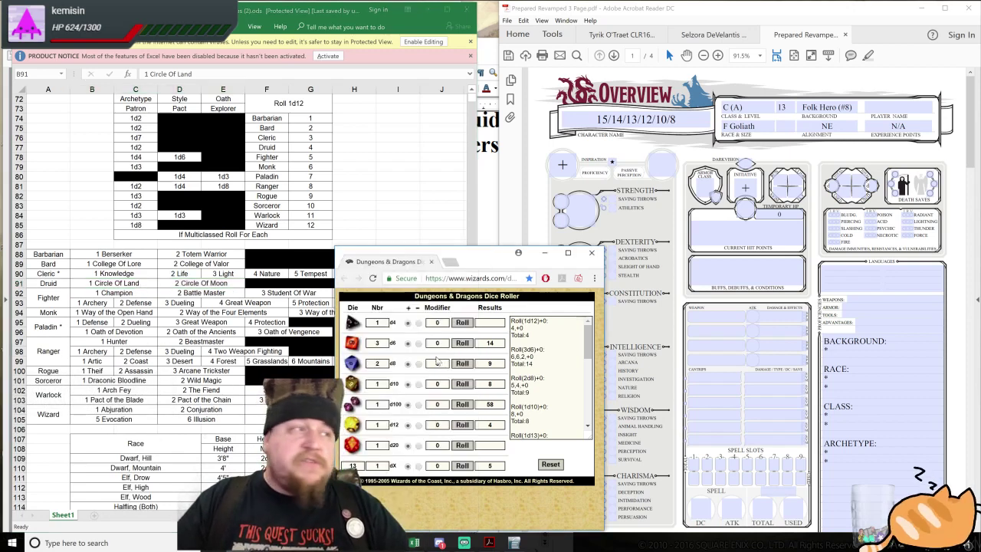
{"action": "left_click", "coordinate": [351, 425]}
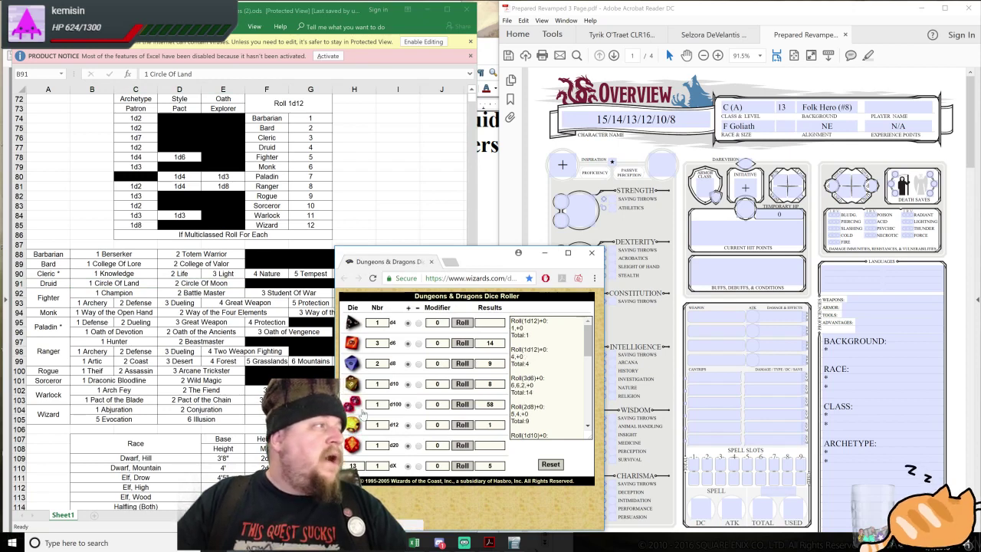
{"action": "left_click", "coordinate": [748, 106]}
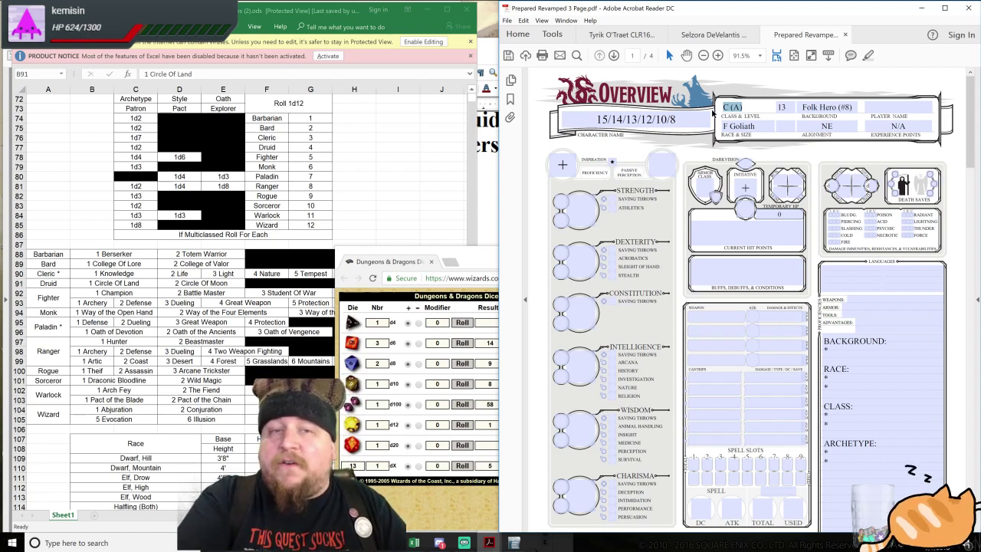
{"action": "type", "text": "Druid ("}
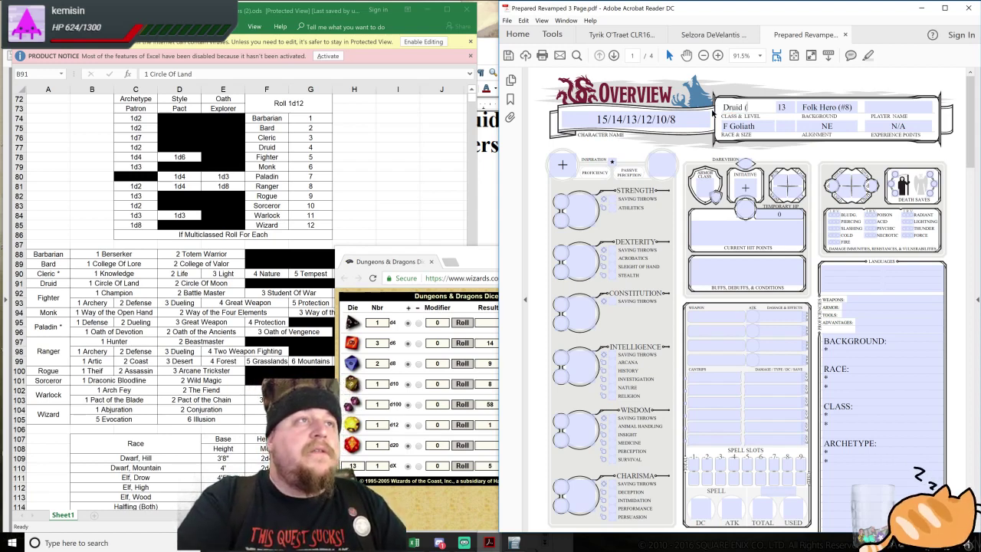
{"action": "type", "text": "Circle of the Land)"}
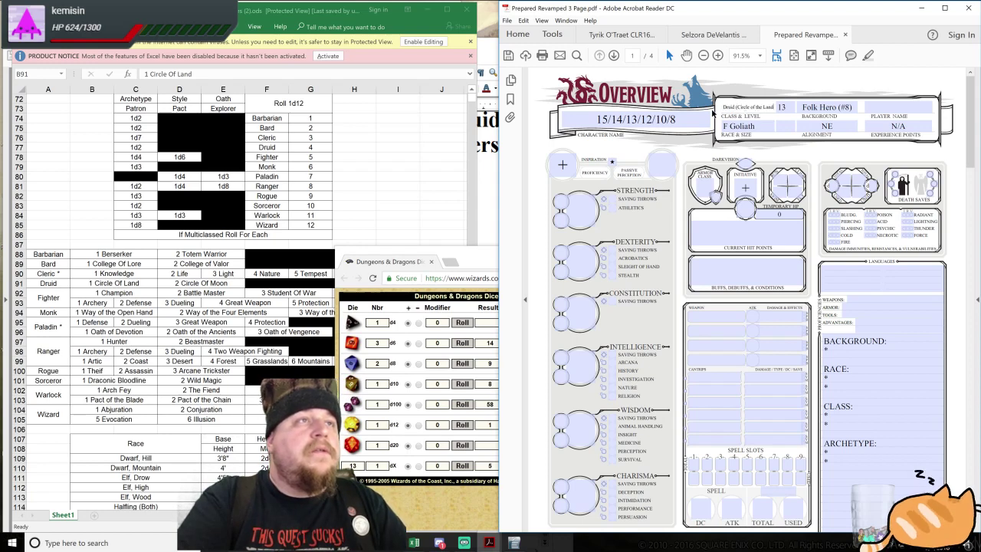
Enter 'Med' in the size field beside F Goliath
{"action": "left_click", "coordinate": [780, 126]}
{"action": "type", "text": "Med"}
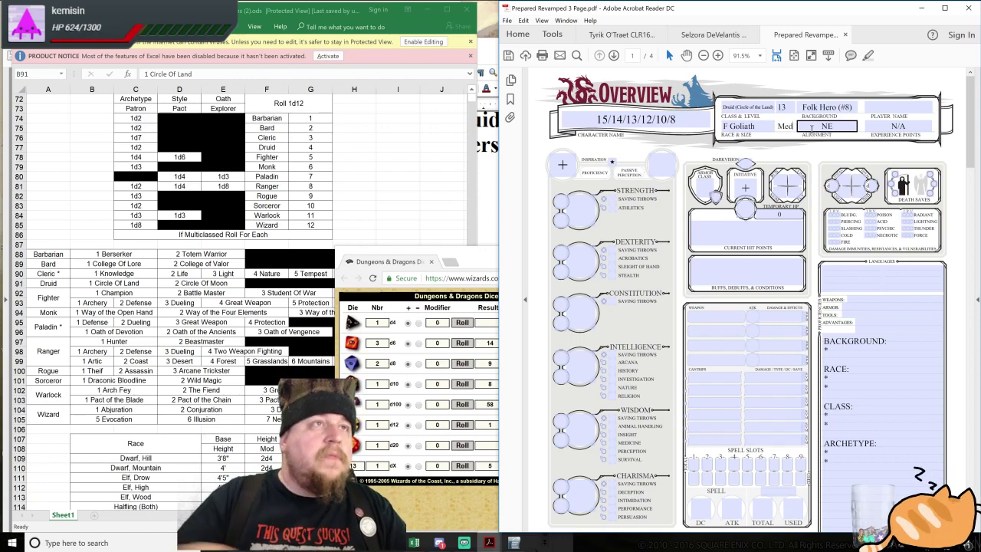
{"action": "left_click", "coordinate": [361, 232]}
{"action": "scroll", "coordinate": [378, 314], "scroll_direction": "down", "scroll_amount": 8}
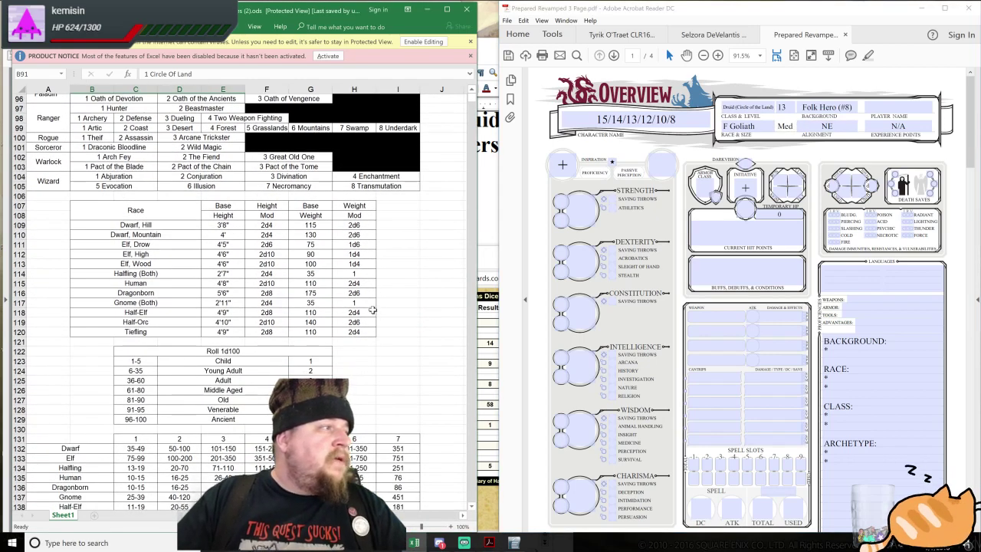
{"action": "scroll", "coordinate": [378, 317], "scroll_direction": "down", "scroll_amount": 1}
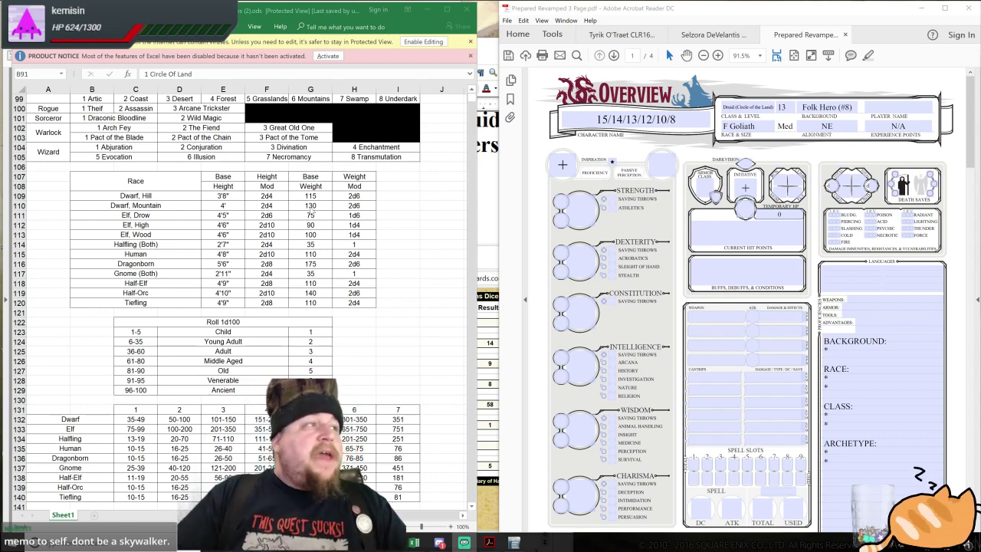
Roll a d100 and check the result against the Child and Young Adult rows of the age table
{"action": "left_click", "coordinate": [311, 205]}
{"action": "scroll", "coordinate": [407, 316], "scroll_direction": "down", "scroll_amount": 5}
{"action": "scroll", "coordinate": [415, 315], "scroll_direction": "up", "scroll_amount": 3}
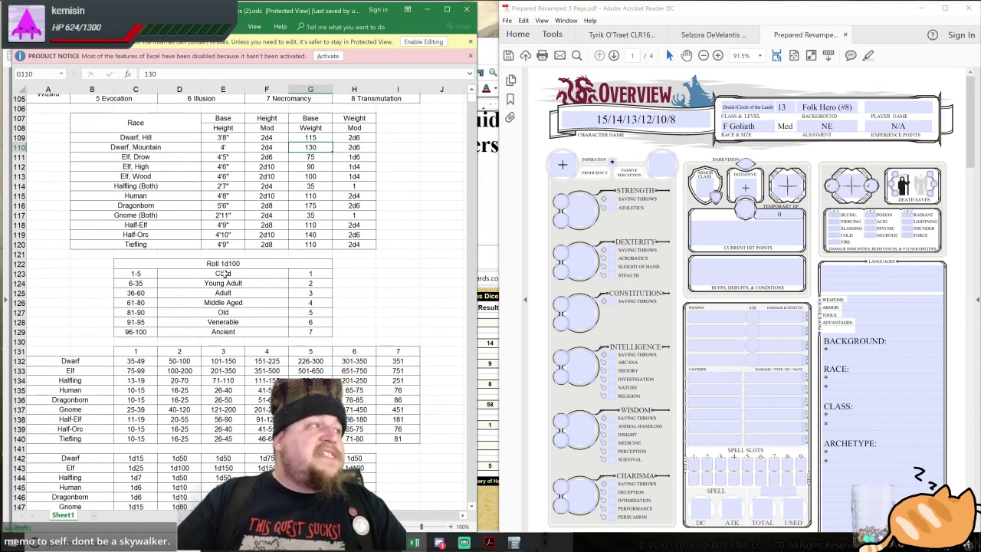
{"action": "left_click_drag", "start_coordinate": [221, 275], "coordinate": [239, 332]}
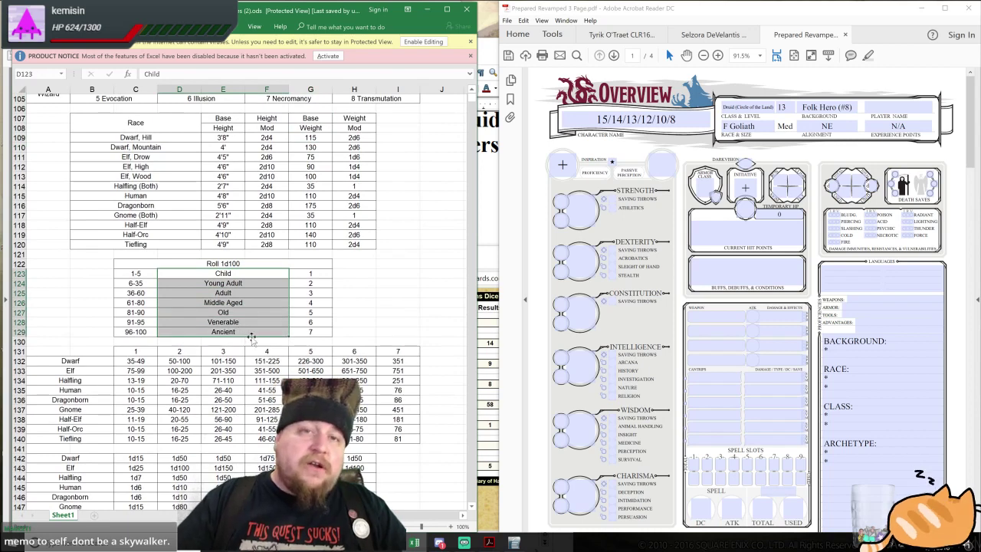
{"action": "left_click", "coordinate": [491, 258]}
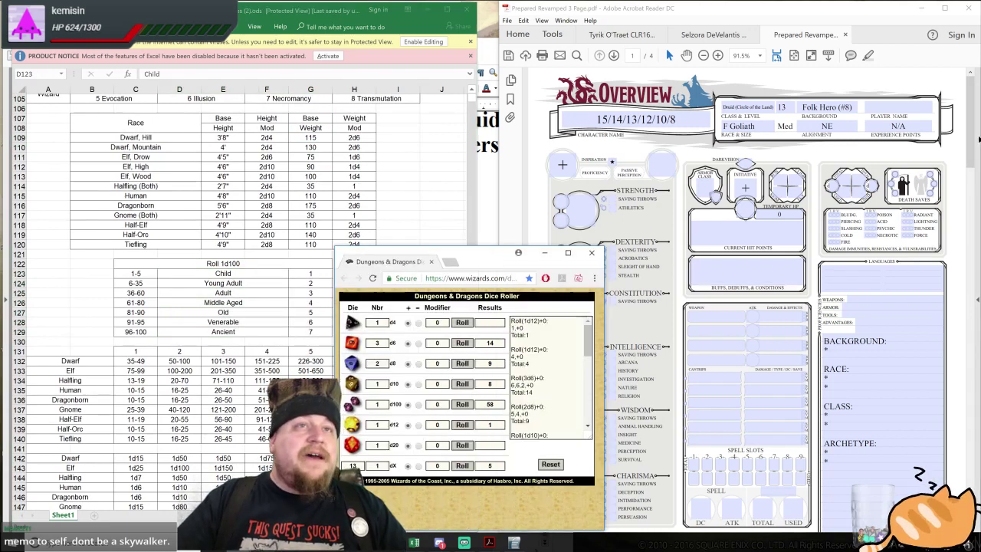
{"action": "left_click_drag", "start_coordinate": [969, 122], "coordinate": [968, 224]}
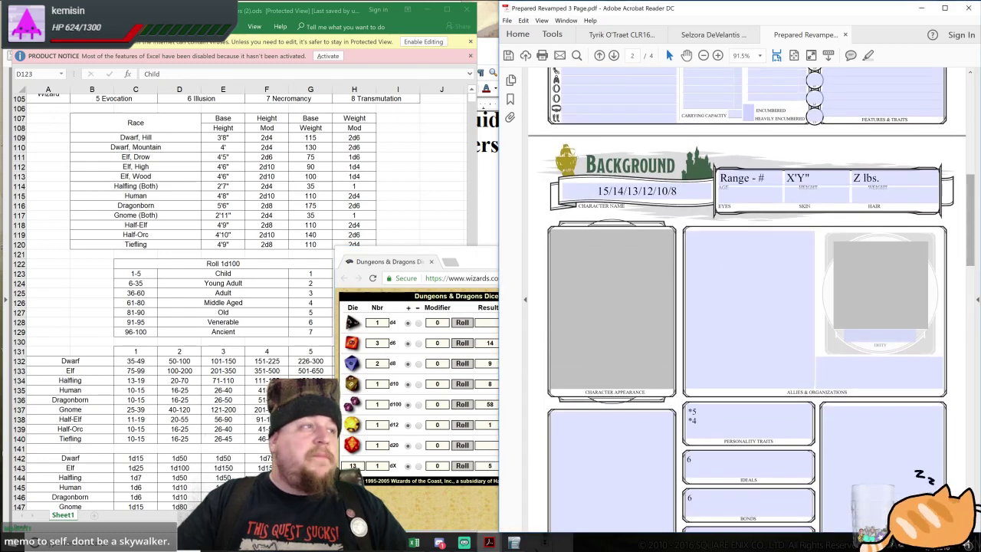
{"action": "left_click", "coordinate": [407, 351]}
{"action": "left_click", "coordinate": [354, 404]}
{"action": "left_click", "coordinate": [177, 301]}
{"action": "left_click_drag", "start_coordinate": [136, 283], "coordinate": [325, 284]}
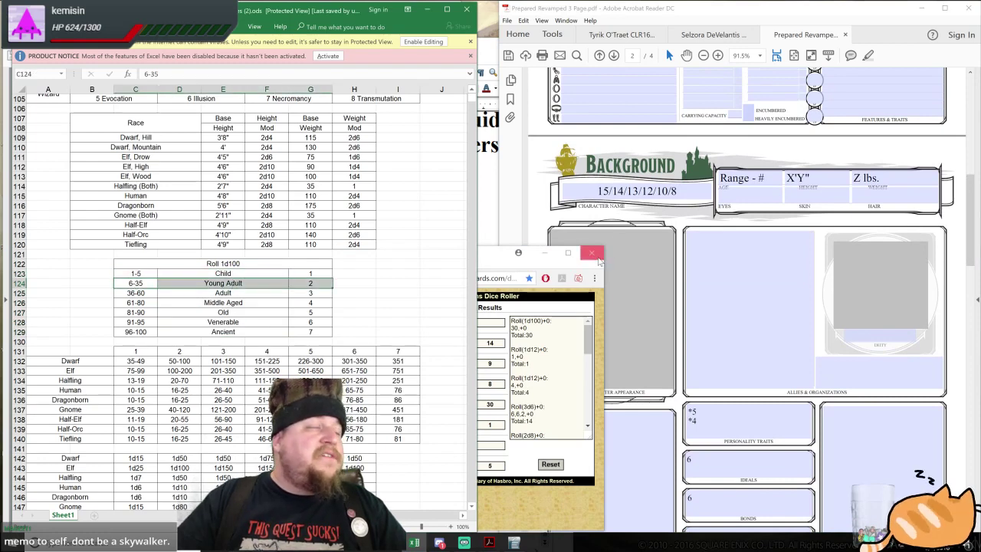
Type 'Young Adult -' into the age field on the Background page
{"action": "left_click", "coordinate": [740, 178]}
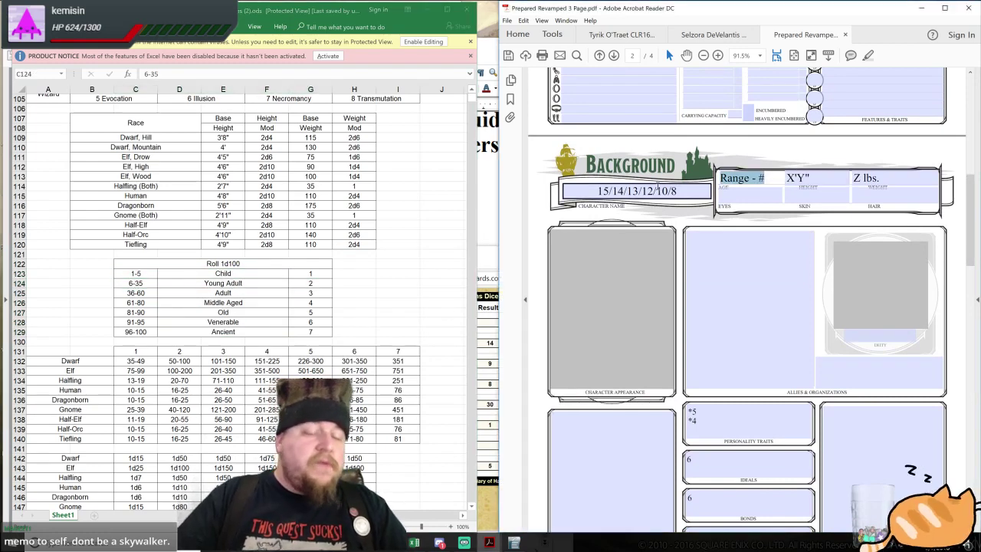
{"action": "type", "text": "Young Adult"}
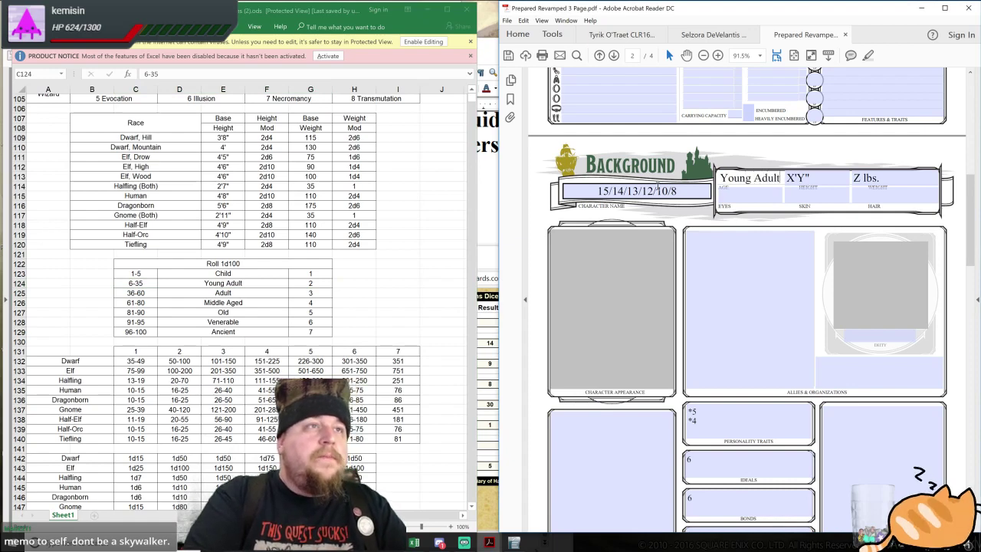
{"action": "type", "text": " -"}
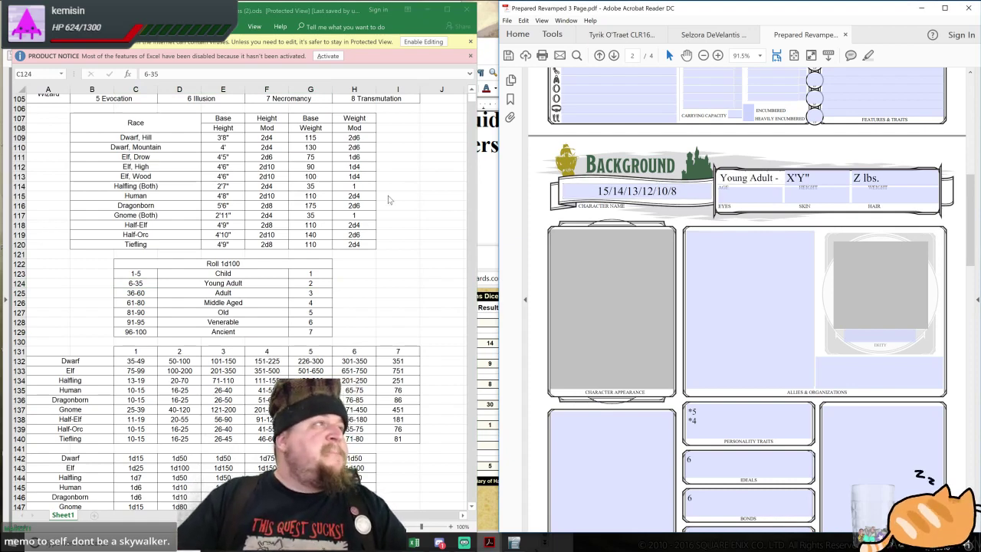
{"action": "left_click", "coordinate": [423, 228]}
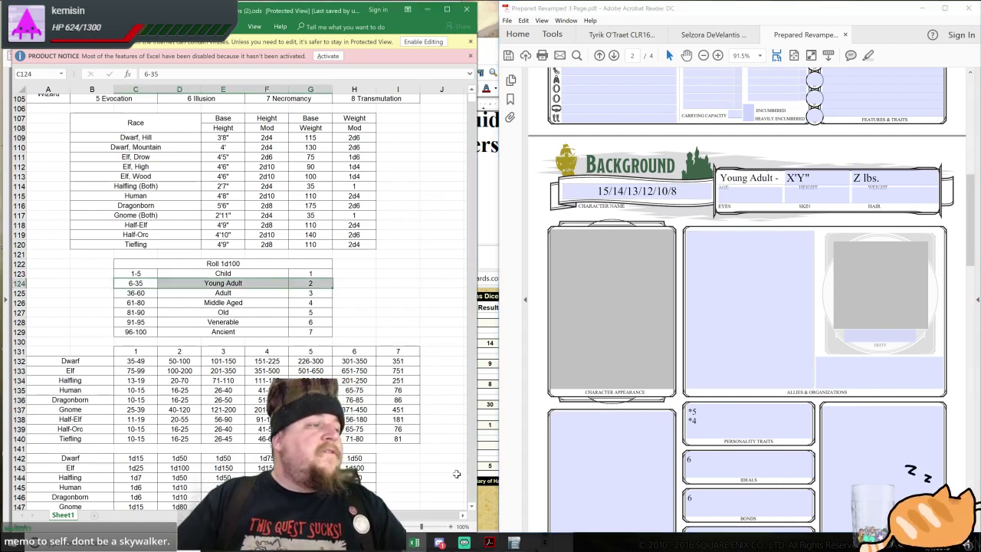
{"action": "scroll", "coordinate": [420, 159], "scroll_direction": "up", "scroll_amount": 11}
{"action": "scroll", "coordinate": [420, 159], "scroll_direction": "up", "scroll_amount": 20}
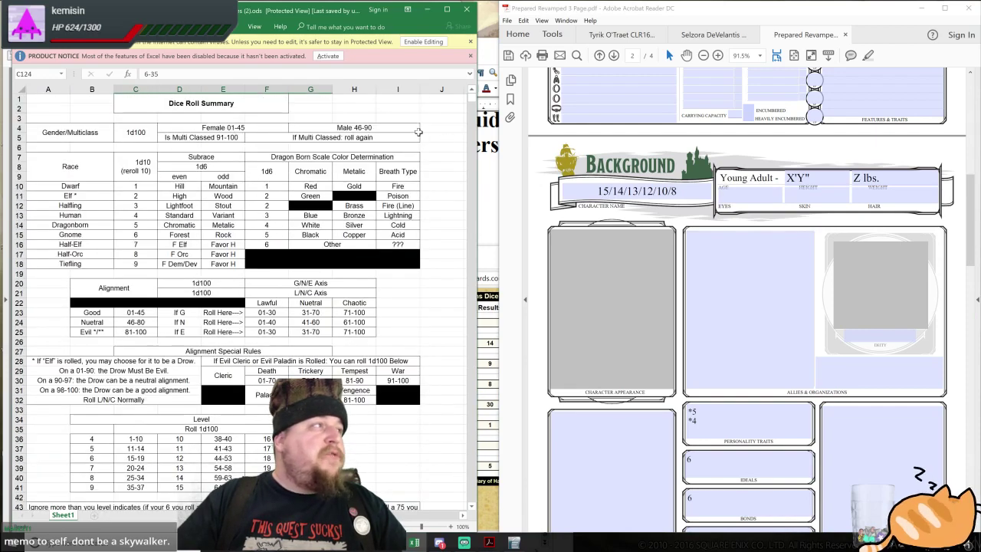
Bring up the monster guide and mark its Goliath row: 6'2", 200, +2d10, x2d6, Young Adult 19-30
{"action": "left_click", "coordinate": [429, 11]}
{"action": "left_click", "coordinate": [334, 34]}
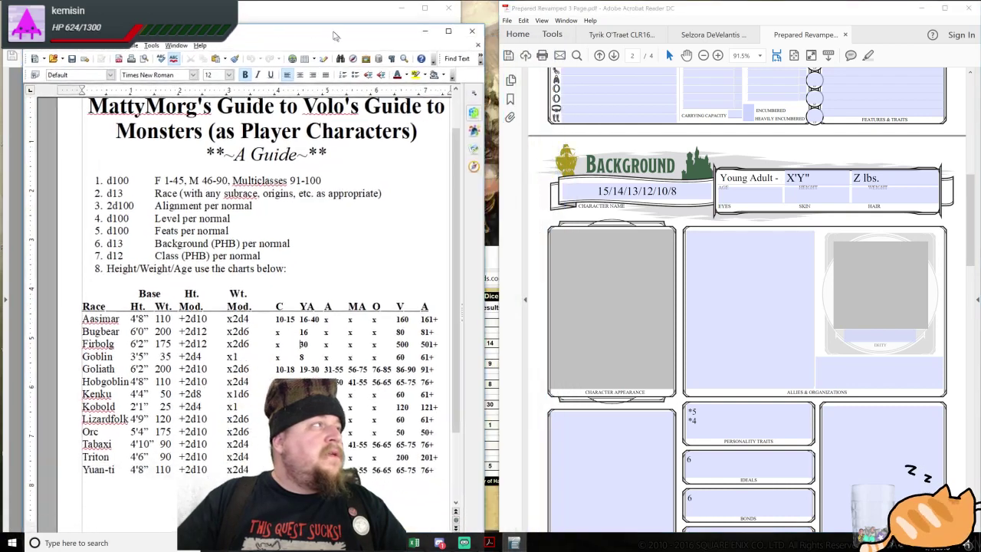
{"action": "left_click_drag", "start_coordinate": [334, 35], "coordinate": [317, 33]}
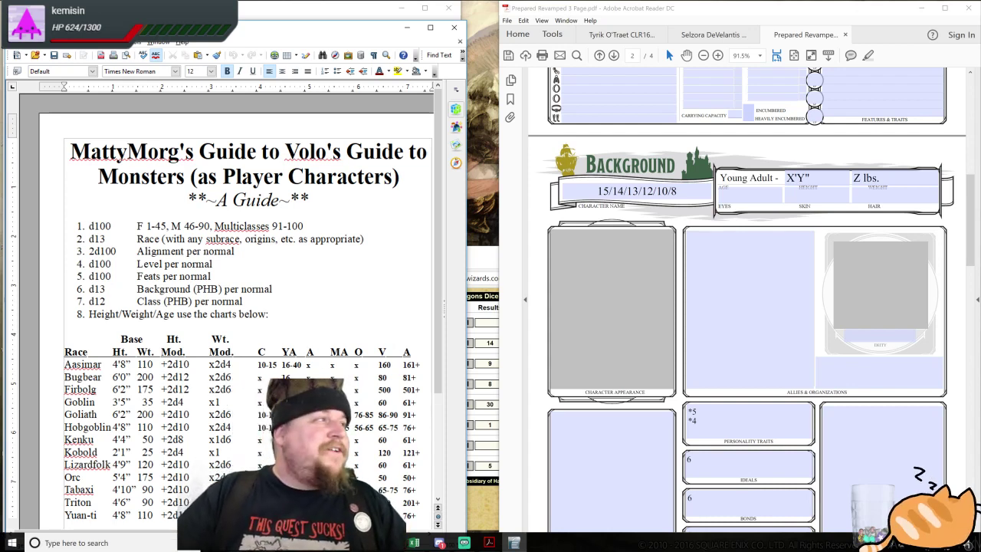
{"action": "scroll", "coordinate": [237, 307], "scroll_direction": "down", "scroll_amount": 2}
{"action": "left_click", "coordinate": [268, 237]}
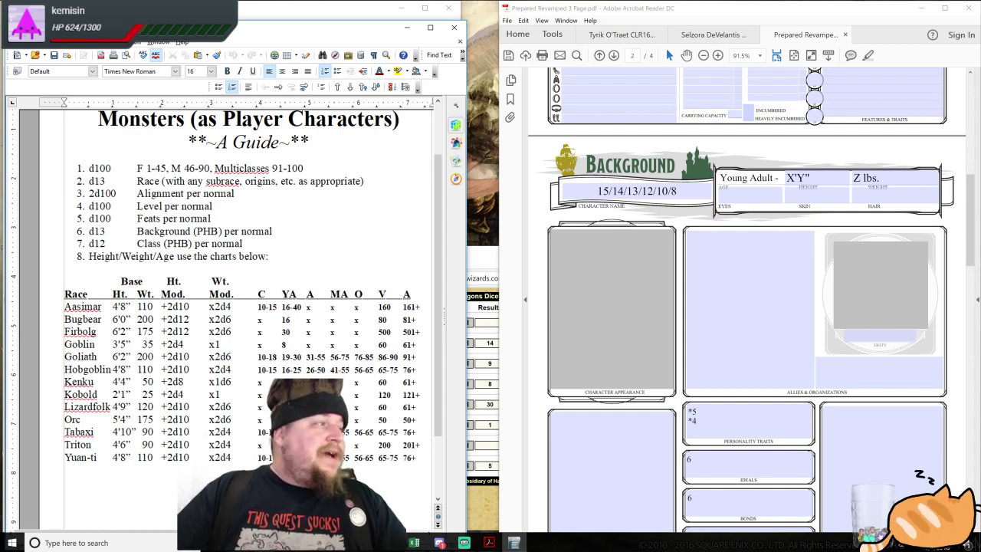
{"action": "left_click_drag", "start_coordinate": [63, 356], "coordinate": [232, 357]}
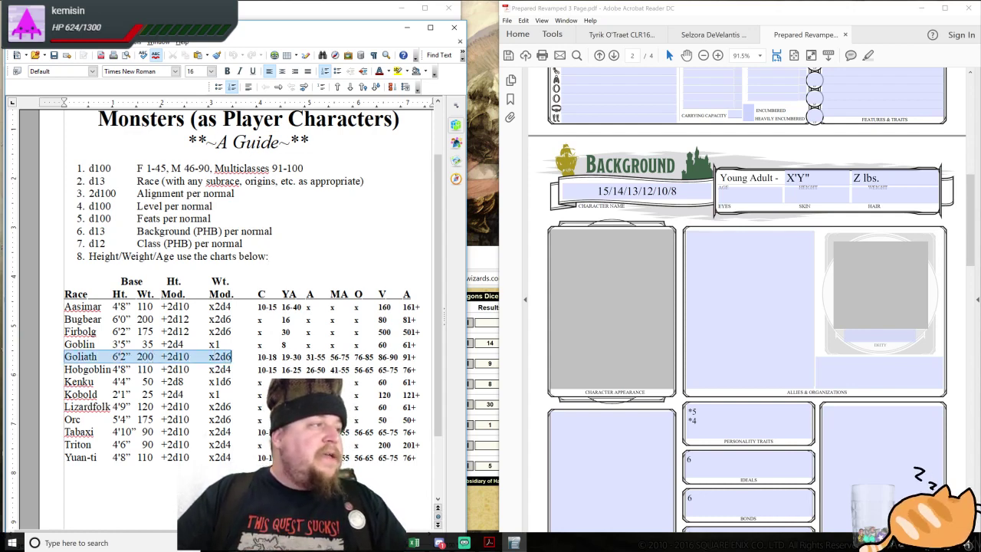
{"action": "left_click_drag", "start_coordinate": [300, 358], "coordinate": [417, 357]}
{"action": "scroll", "coordinate": [242, 307], "scroll_direction": "down", "scroll_amount": 1}
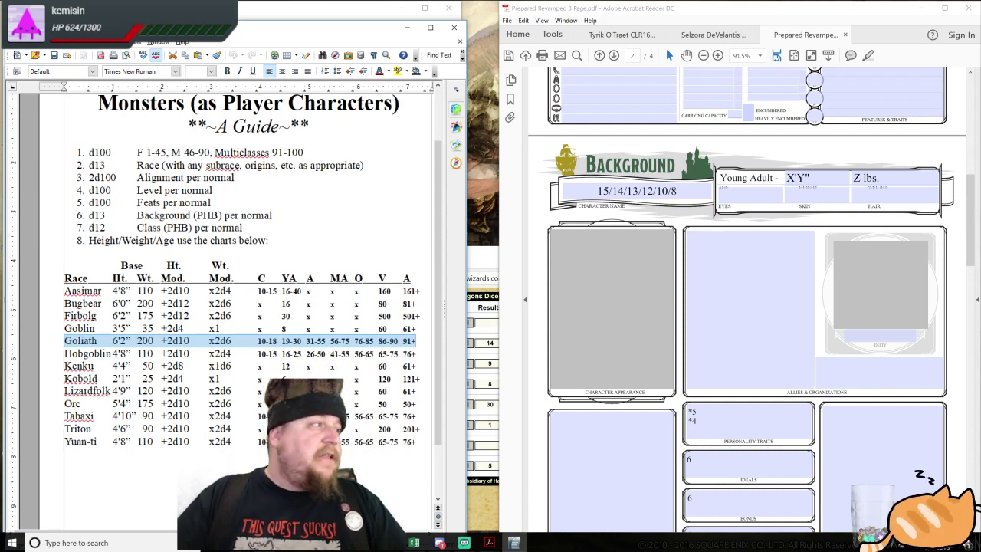
Note Goliath's 6'2" base height and roll 2d10 for the height modifier
{"action": "left_click", "coordinate": [225, 340]}
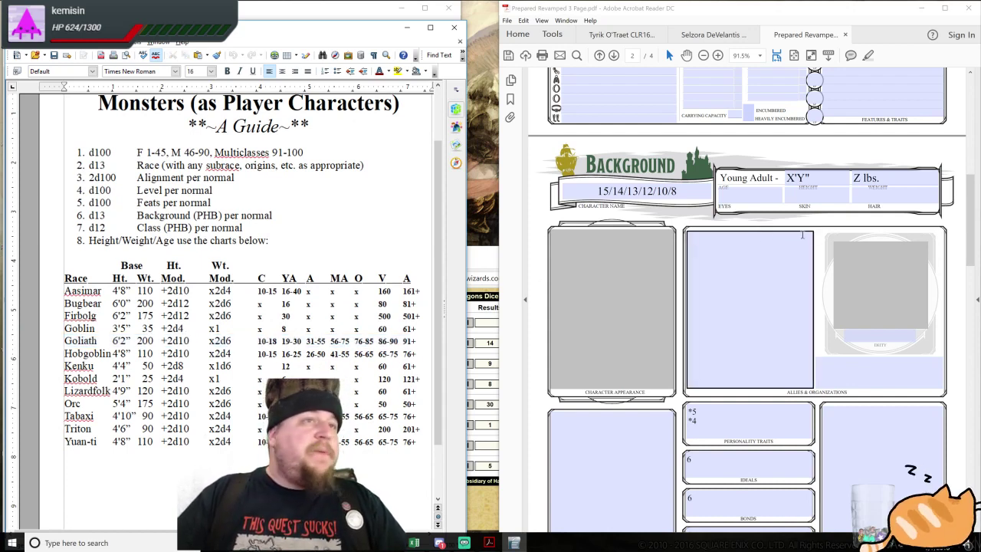
{"action": "scroll", "coordinate": [797, 293], "scroll_direction": "up", "scroll_amount": 2}
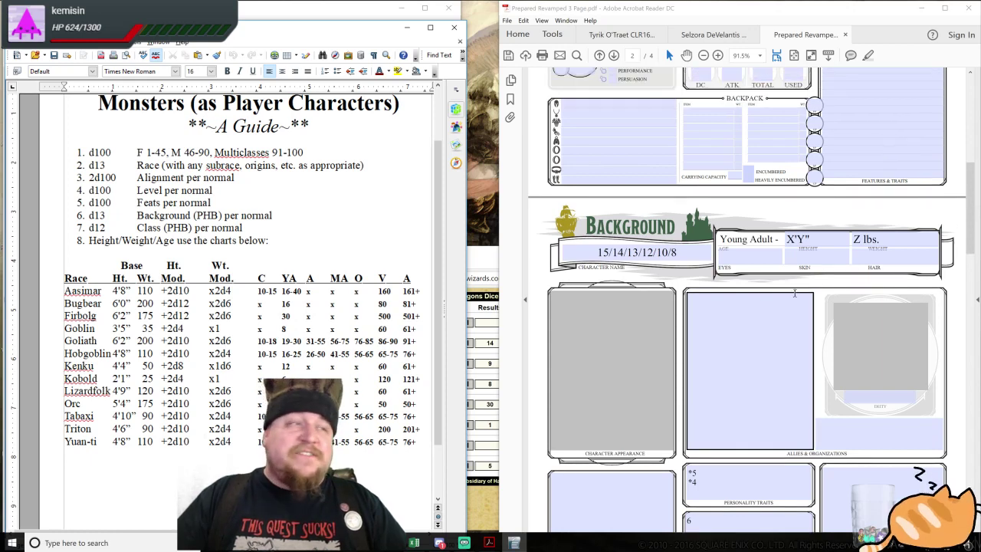
{"action": "double_click", "coordinate": [115, 340]}
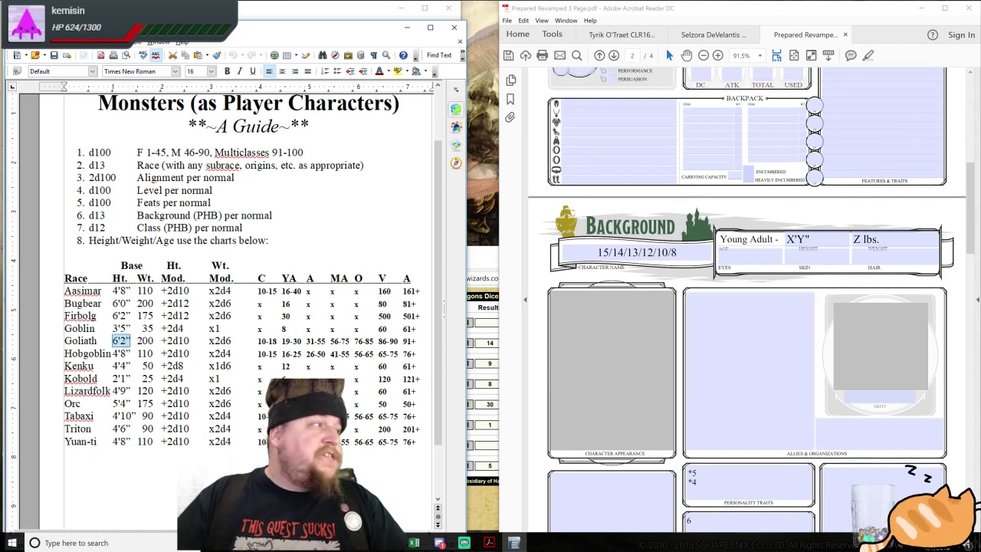
{"action": "left_click_drag", "start_coordinate": [161, 341], "coordinate": [189, 340]}
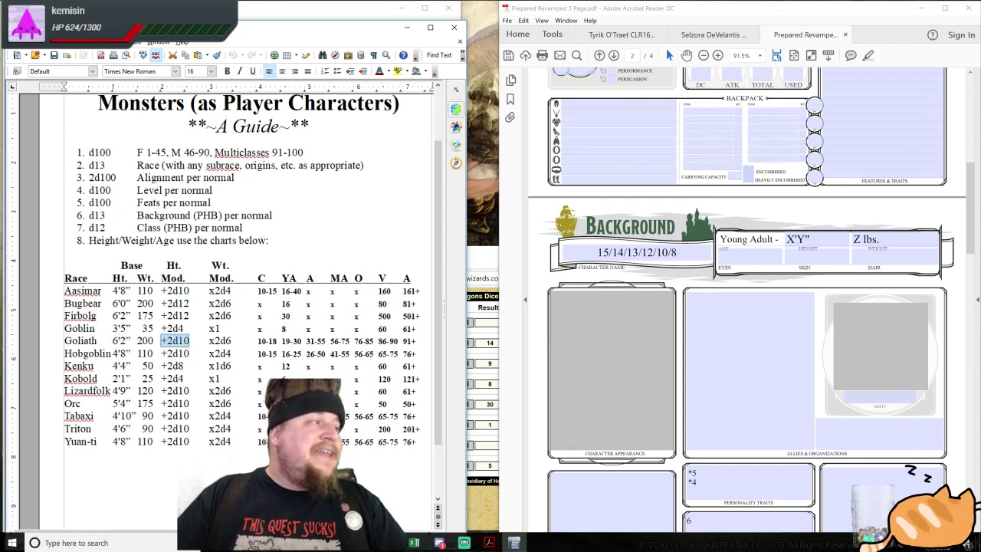
{"action": "left_click", "coordinate": [478, 255]}
{"action": "double_click", "coordinate": [377, 383]}
{"action": "type", "text": "2"}
{"action": "left_click", "coordinate": [353, 384]}
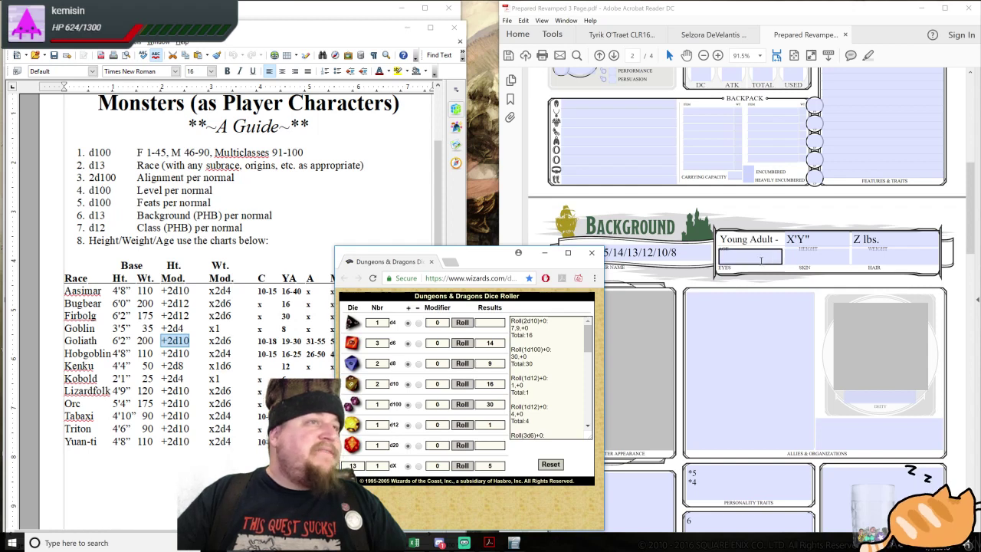
Replace the X'Y" height placeholder with 7'6"
{"action": "left_click", "coordinate": [793, 239]}
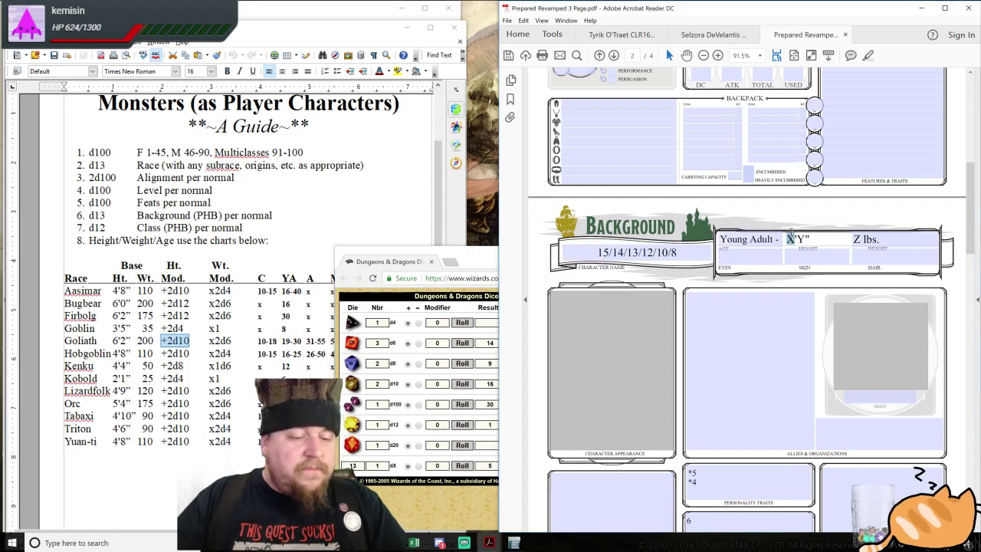
{"action": "type", "text": "7"}
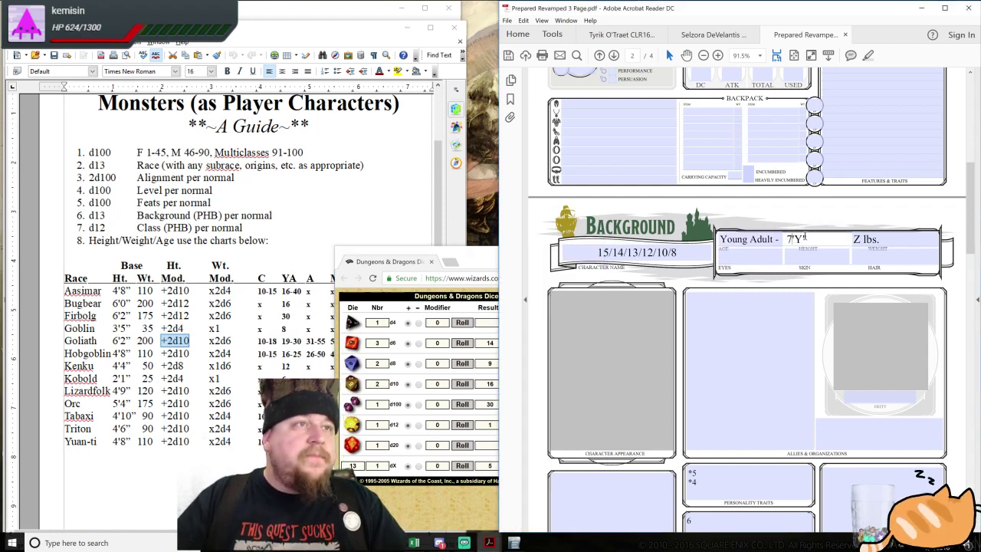
{"action": "double_click", "coordinate": [798, 239]}
{"action": "type", "text": "6"}
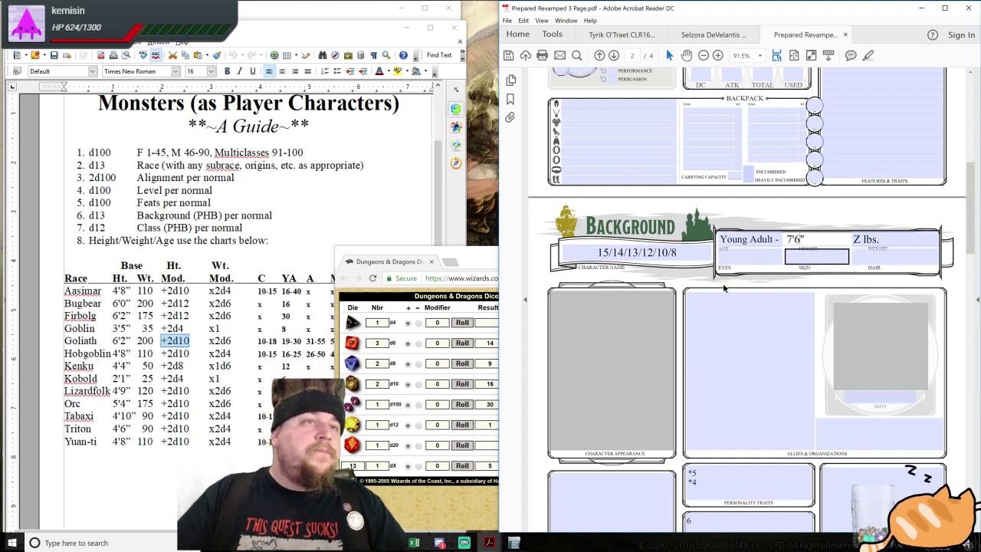
Roll 2d6 for Goliath's x2d6 weight modifier and note the 200 base weight
{"action": "left_click", "coordinate": [474, 260]}
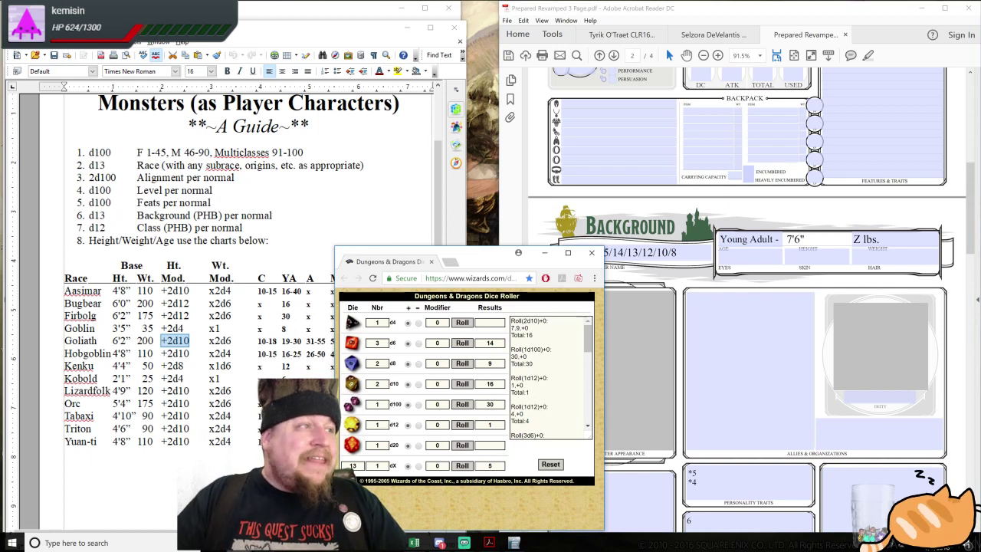
{"action": "left_click", "coordinate": [208, 340]}
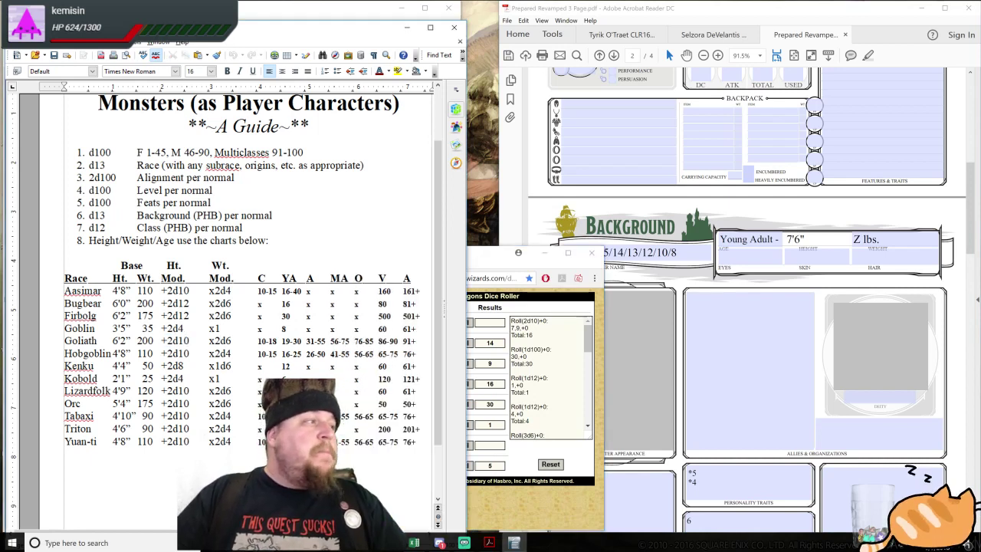
{"action": "left_click_drag", "start_coordinate": [209, 341], "coordinate": [233, 341]}
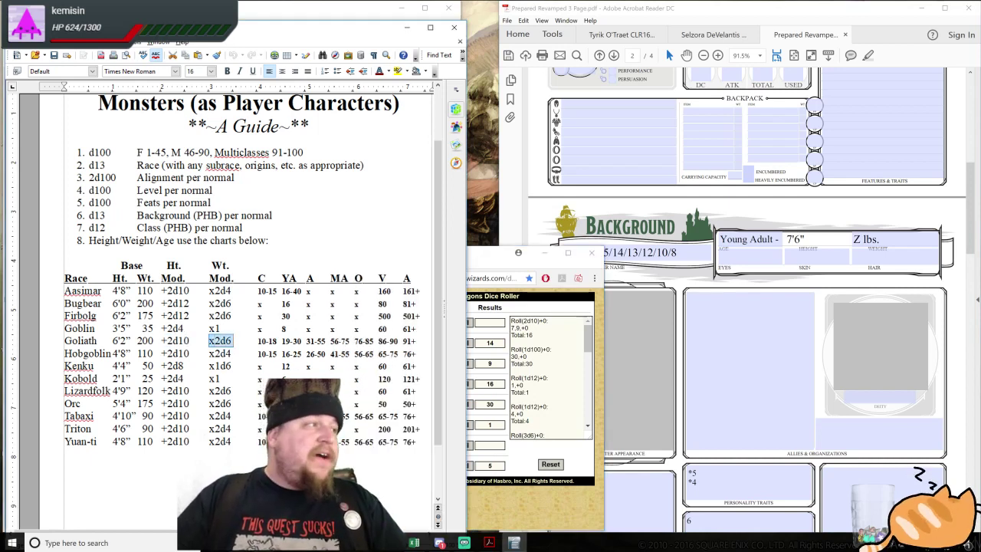
{"action": "left_click", "coordinate": [589, 337]}
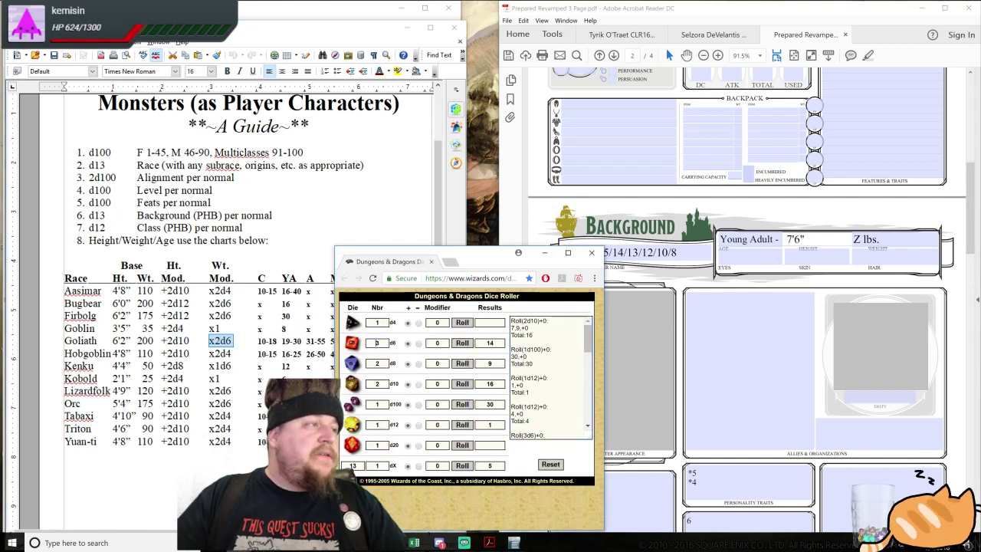
{"action": "double_click", "coordinate": [377, 343]}
{"action": "type", "text": "2"}
{"action": "left_click", "coordinate": [351, 345]}
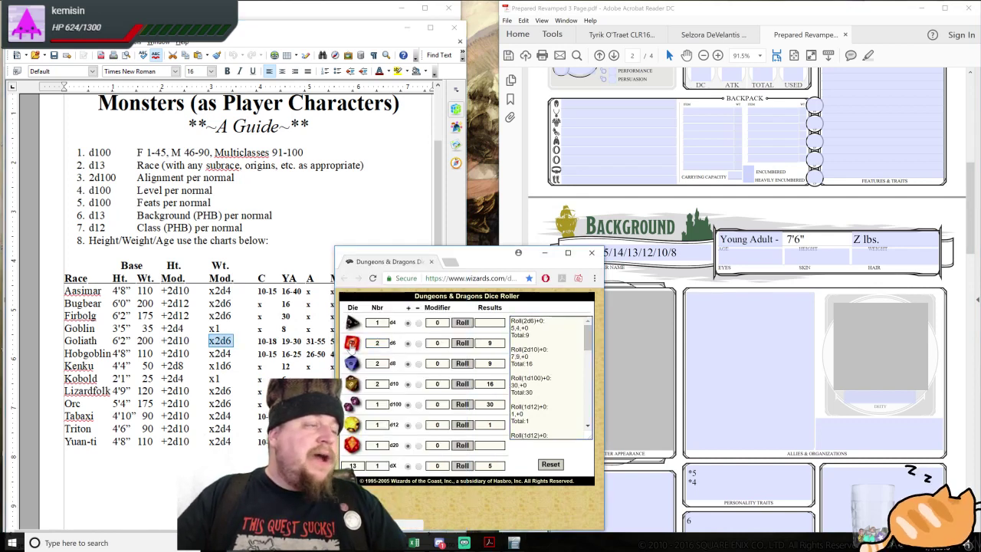
{"action": "left_click", "coordinate": [322, 341]}
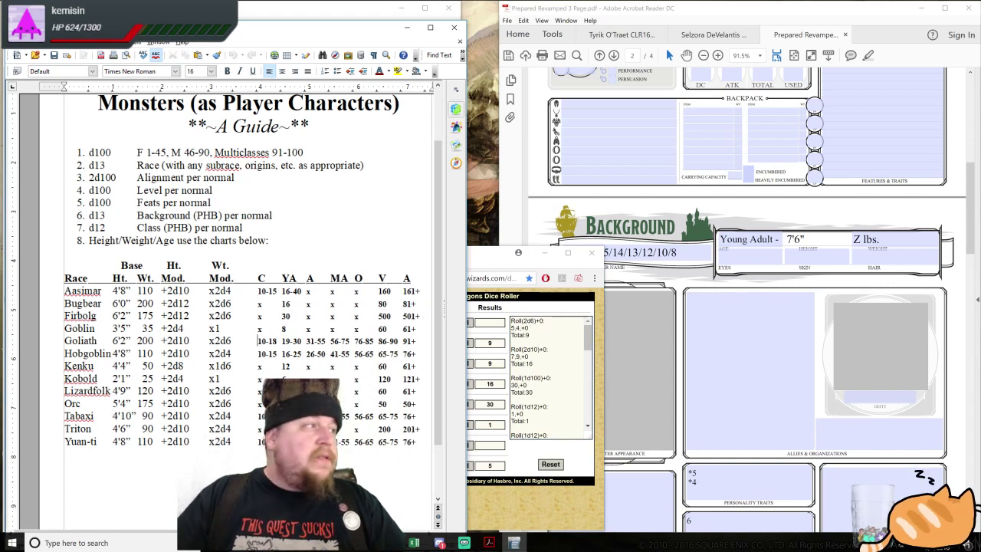
{"action": "left_click_drag", "start_coordinate": [137, 340], "coordinate": [154, 340]}
{"action": "left_click", "coordinate": [484, 264]}
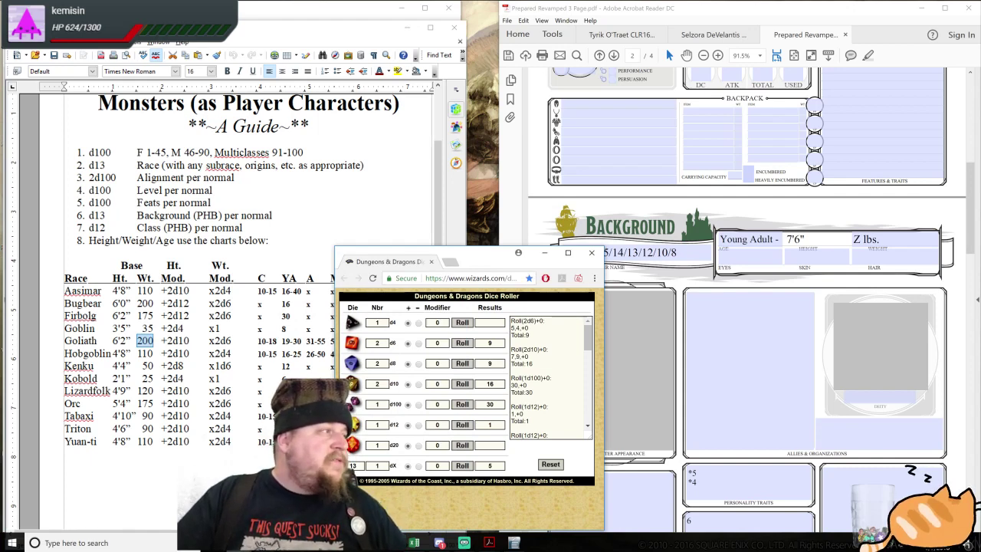
Replace the Z placeholder in the weight field with 354
{"action": "left_click", "coordinate": [767, 239]}
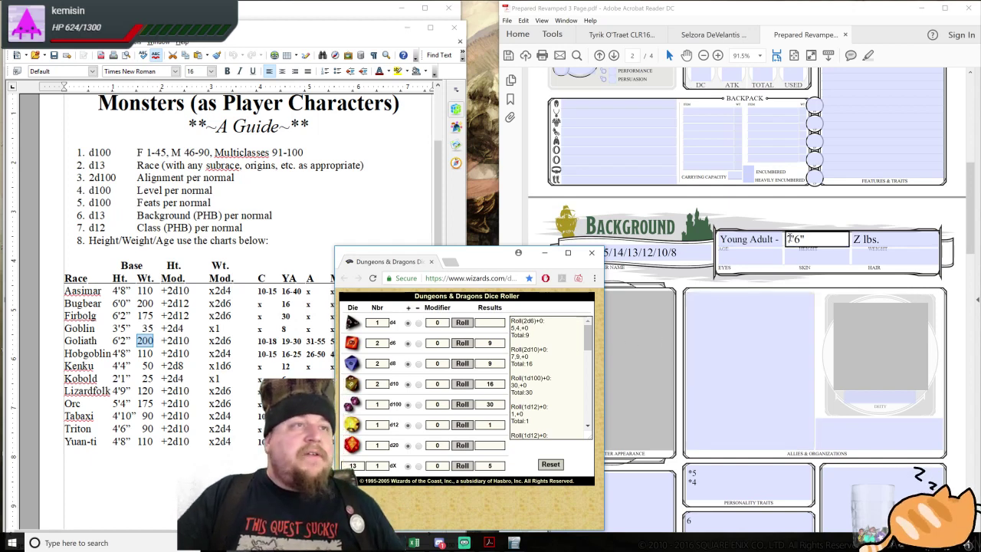
{"action": "key", "text": "Tab"}
{"action": "left_click", "coordinate": [830, 238]}
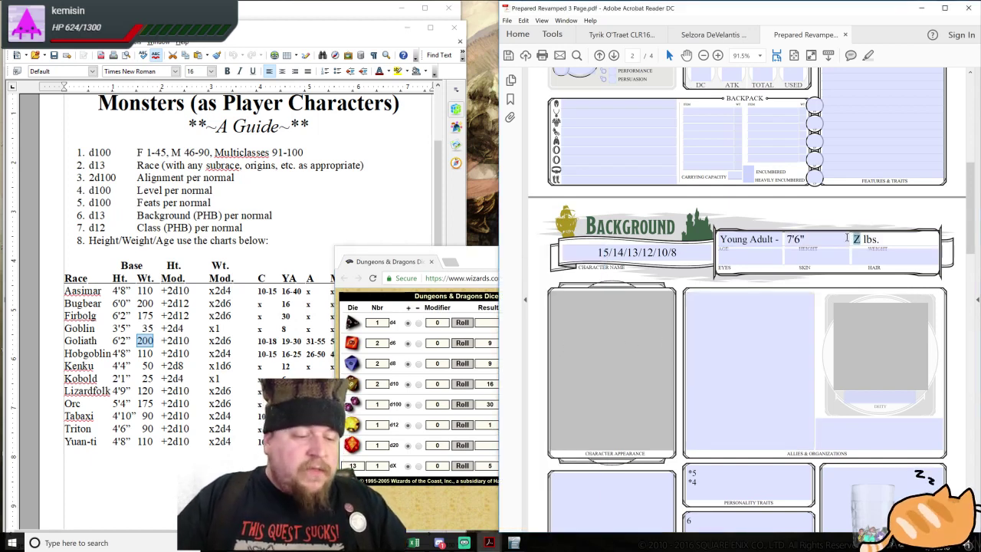
{"action": "type", "text": "354"}
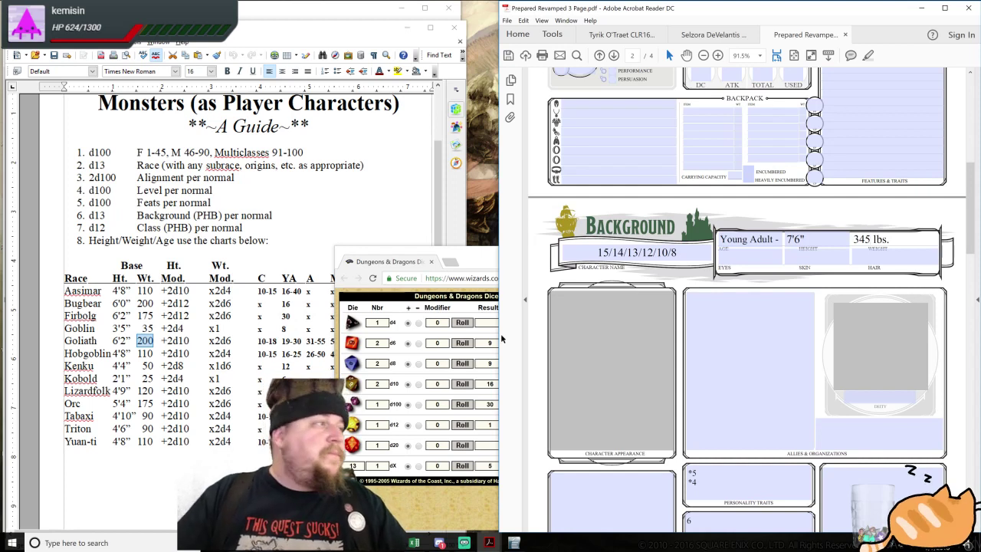
Roll a d12 for age and enter 21 after 'Young Adult -' in the age field
{"action": "left_click", "coordinate": [145, 340]}
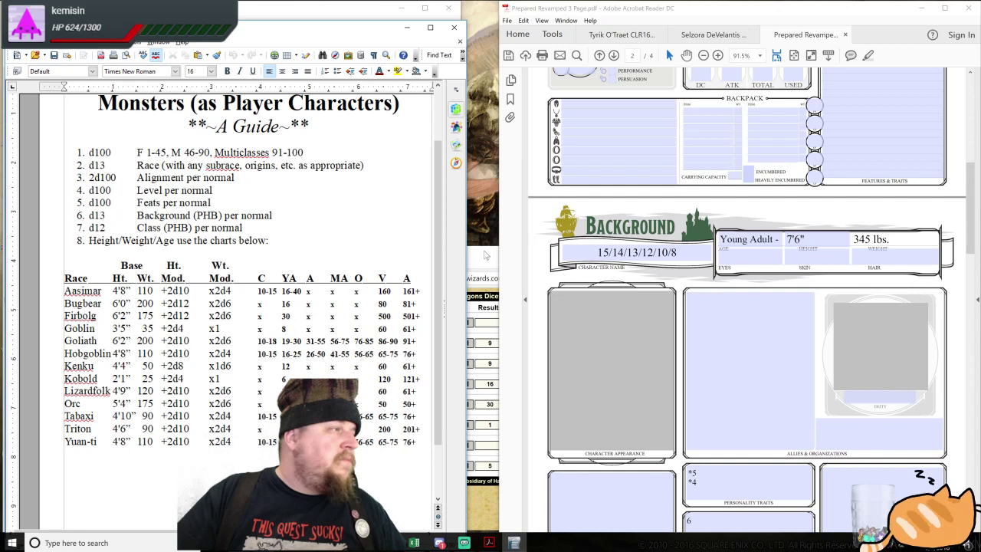
{"action": "left_click", "coordinate": [484, 255]}
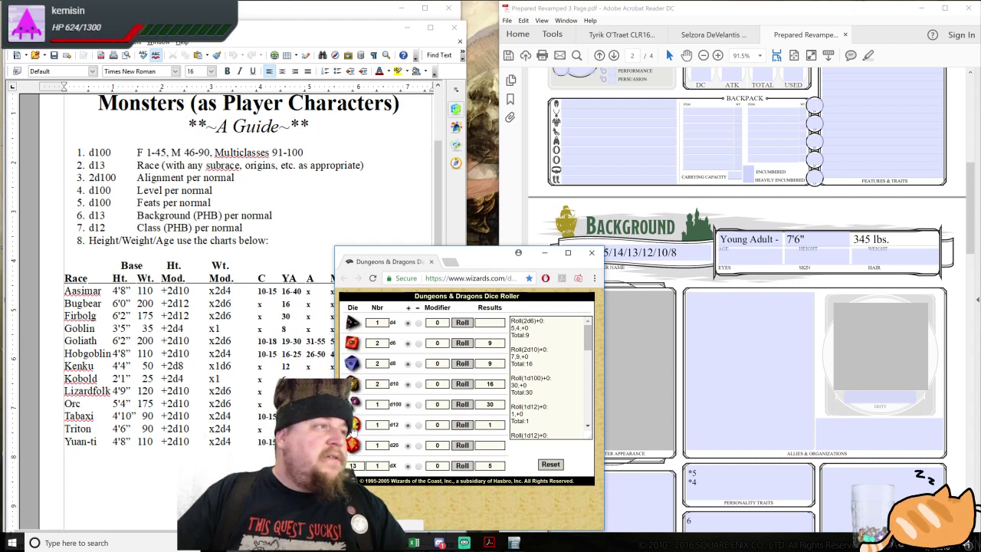
{"action": "left_click", "coordinate": [353, 426]}
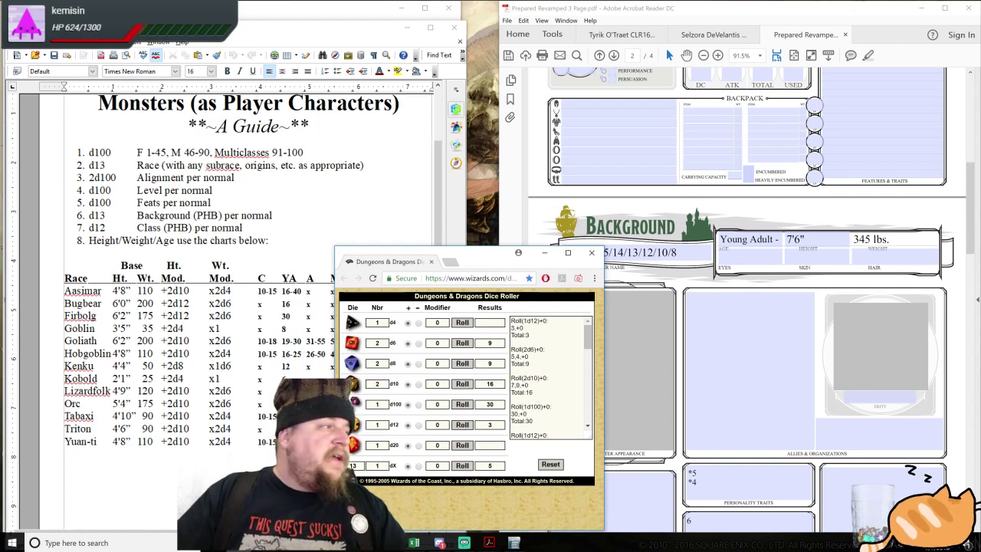
{"action": "left_click", "coordinate": [782, 239]}
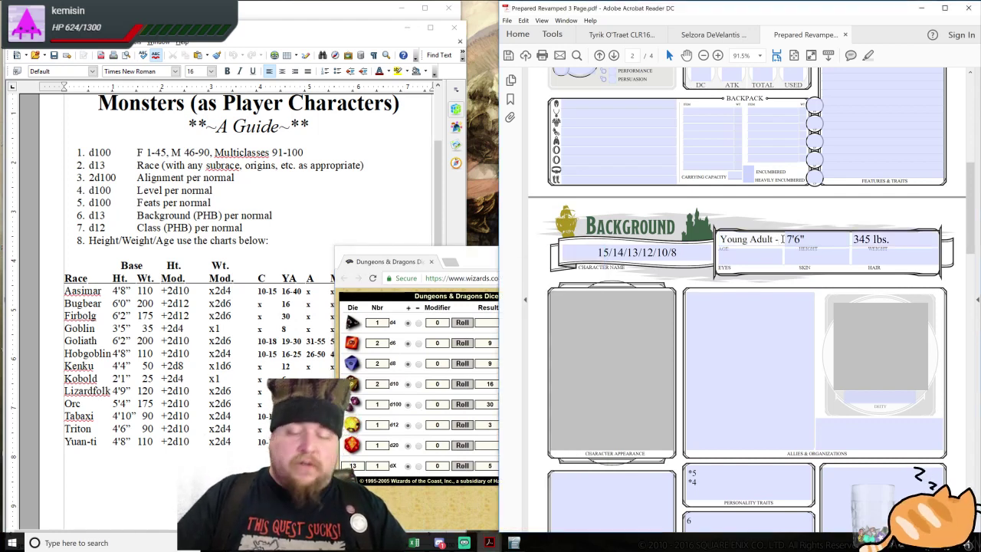
{"action": "type", "text": "21"}
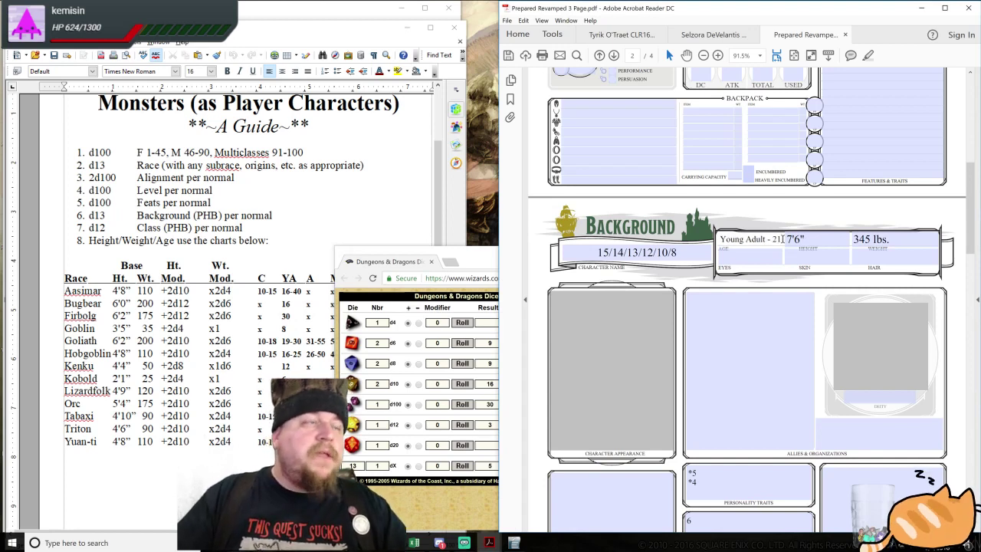
Scroll the sheet up to page 1, leaving the Advantages field unchanged
{"action": "scroll", "coordinate": [874, 314], "scroll_direction": "up", "scroll_amount": 6}
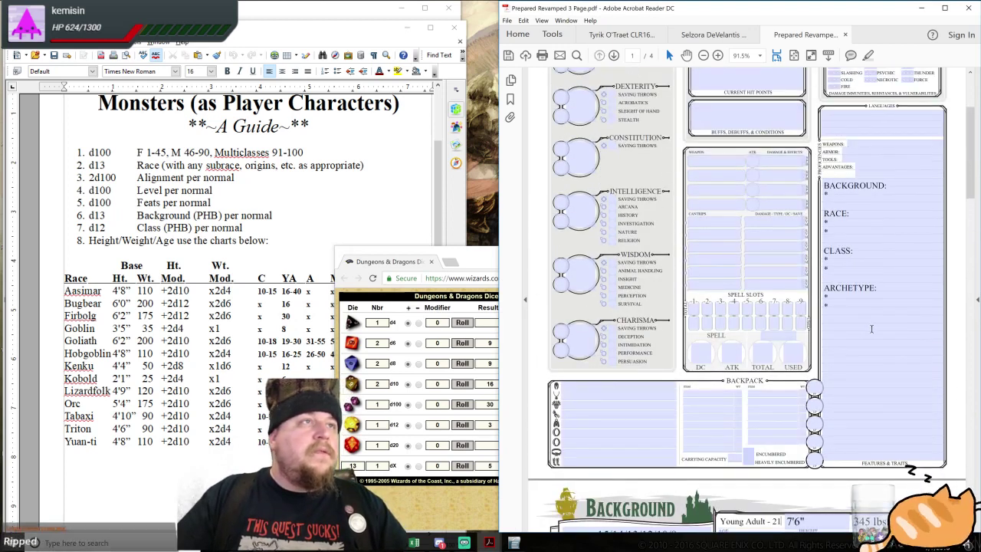
{"action": "scroll", "coordinate": [872, 328], "scroll_direction": "up", "scroll_amount": 4}
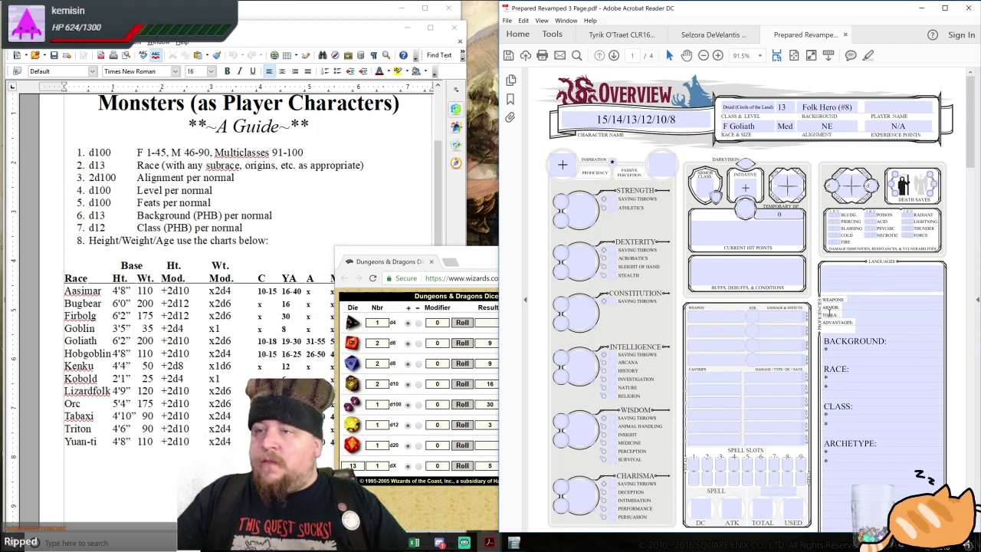
{"action": "left_click", "coordinate": [888, 321]}
{"action": "left_click", "coordinate": [837, 314]}
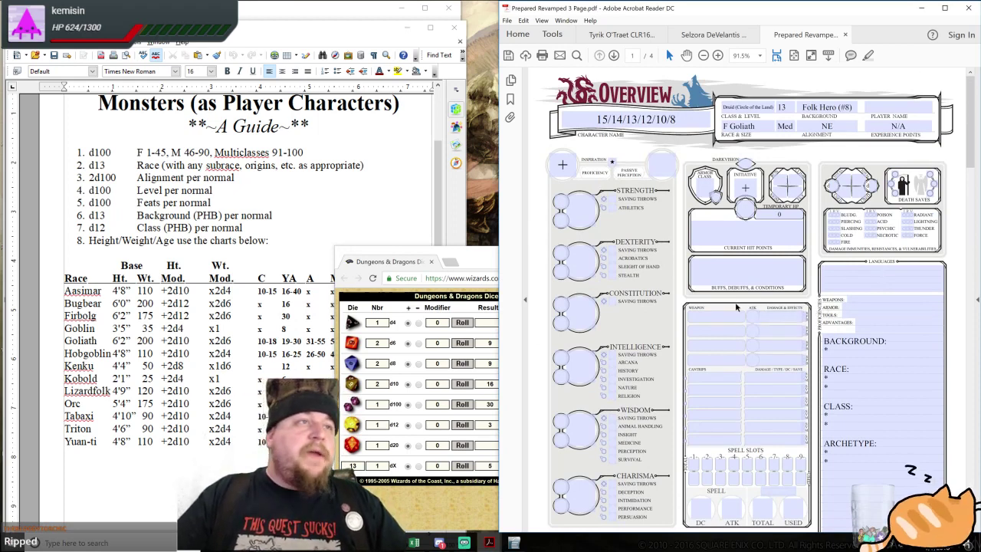
Bring the Writer race guide back in front, showing its age columns
{"action": "left_click", "coordinate": [478, 264]}
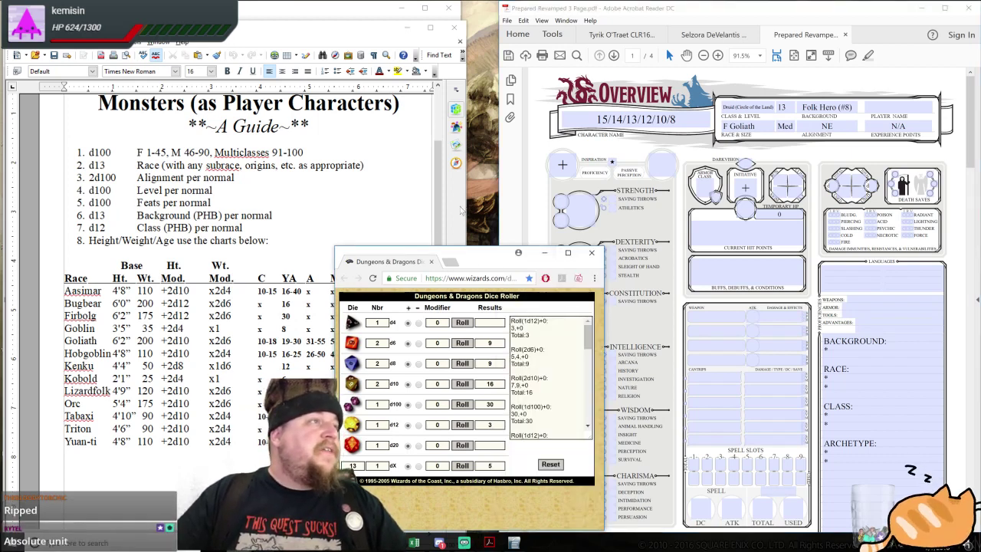
{"action": "left_click", "coordinate": [444, 211]}
{"action": "scroll", "coordinate": [230, 292], "scroll_direction": "down", "scroll_amount": 4}
{"action": "scroll", "coordinate": [230, 291], "scroll_direction": "up", "scroll_amount": 5}
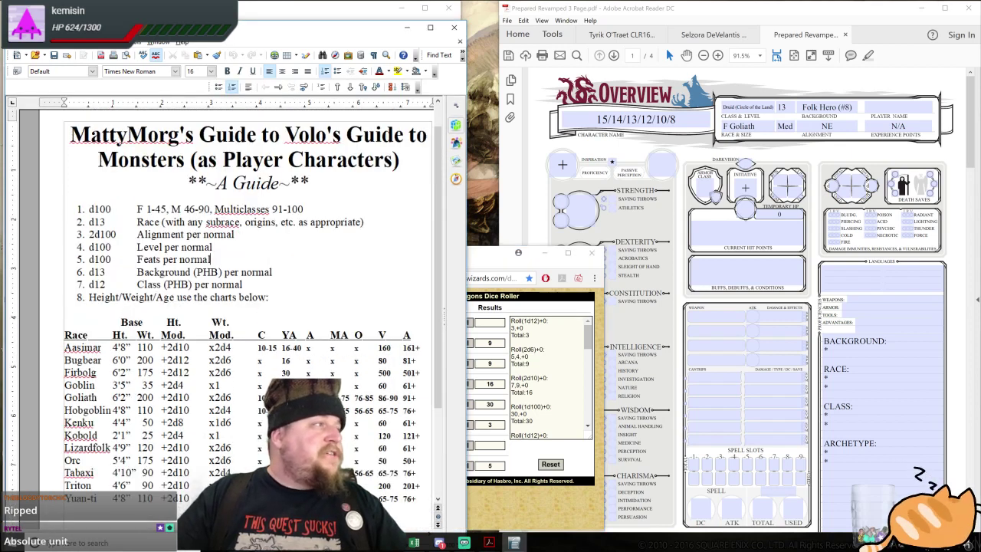
{"action": "scroll", "coordinate": [230, 292], "scroll_direction": "down", "scroll_amount": 1}
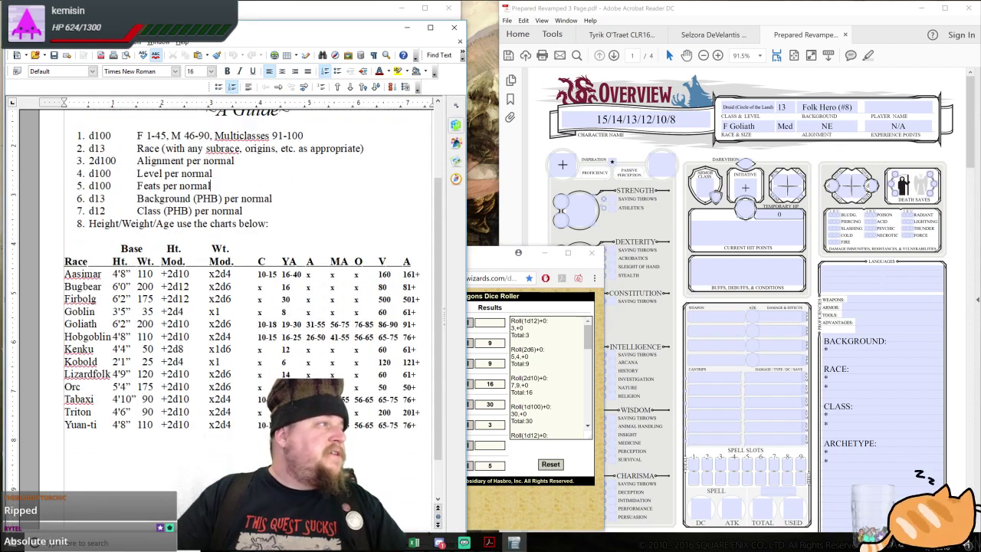
Widen the guide window, nudge the dice roller right, and scroll through the race height/weight table
{"action": "left_click", "coordinate": [212, 174]}
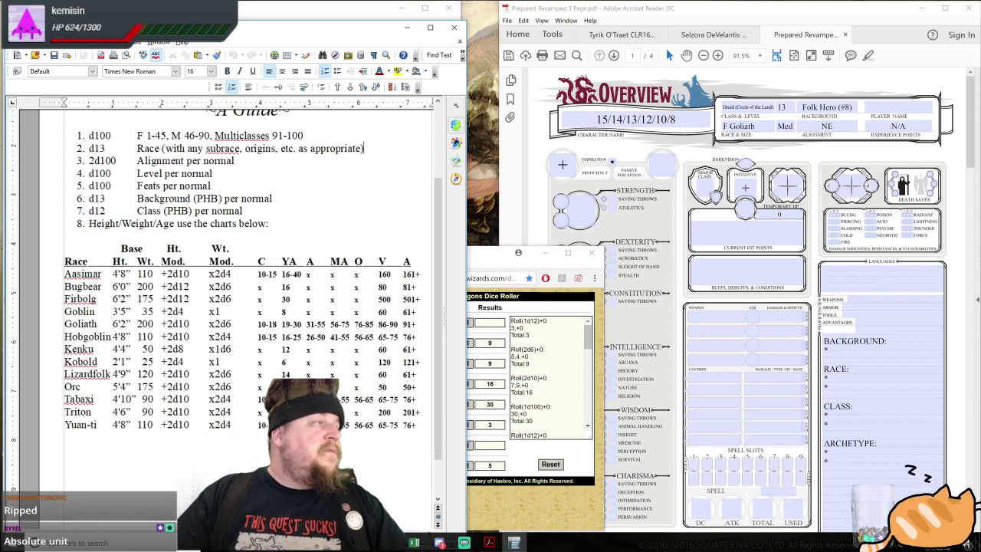
{"action": "scroll", "coordinate": [230, 292], "scroll_direction": "up", "scroll_amount": 2}
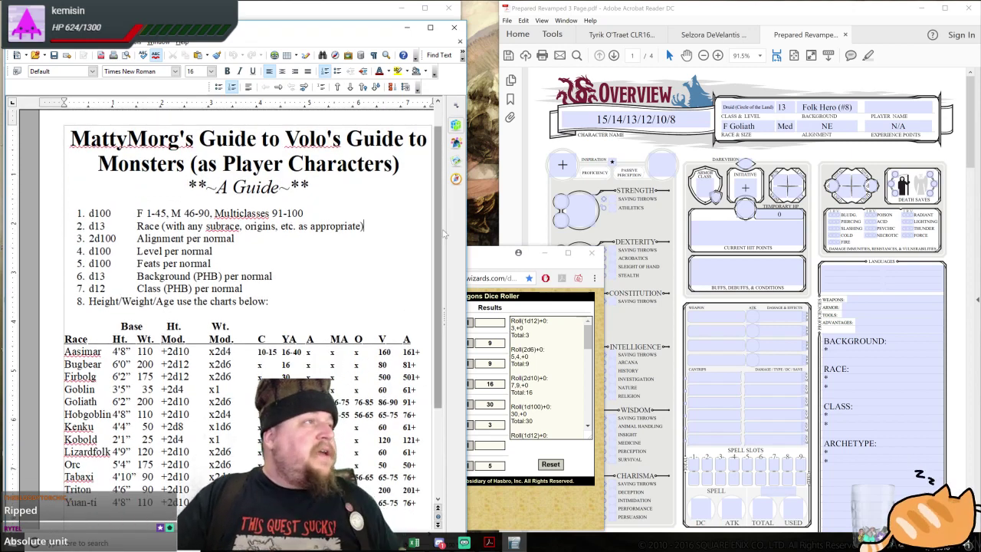
{"action": "left_click_drag", "start_coordinate": [466, 220], "coordinate": [495, 209]}
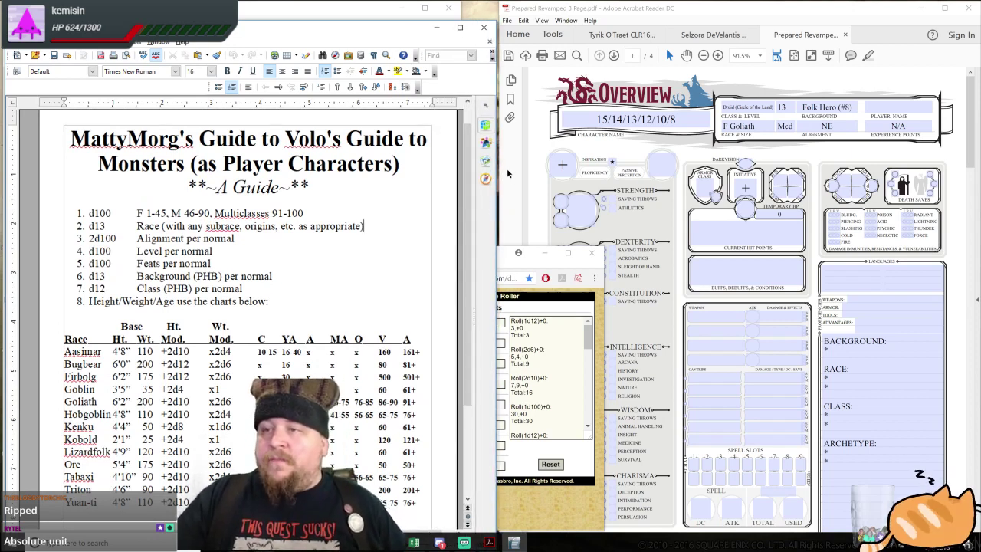
{"action": "left_click_drag", "start_coordinate": [503, 261], "coordinate": [513, 260]}
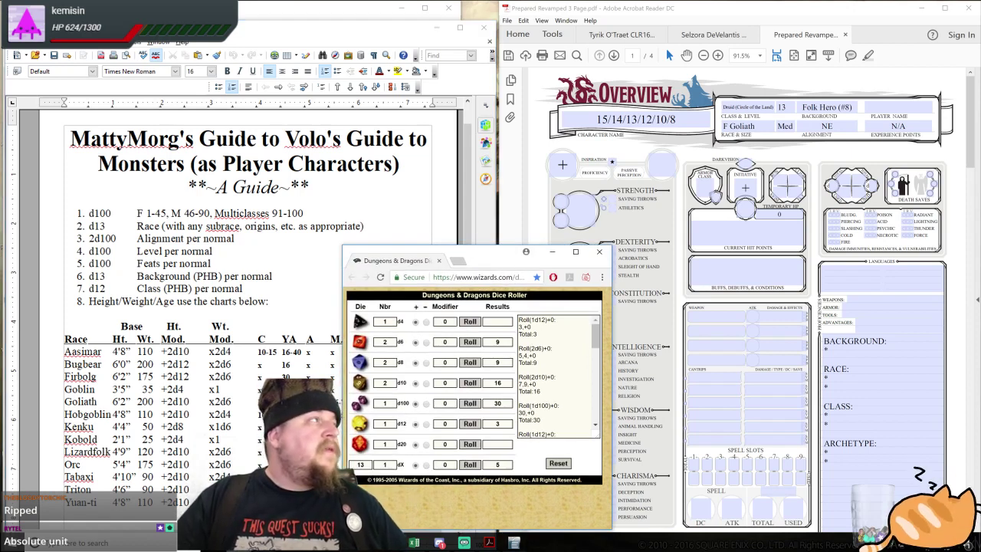
{"action": "left_click", "coordinate": [320, 226]}
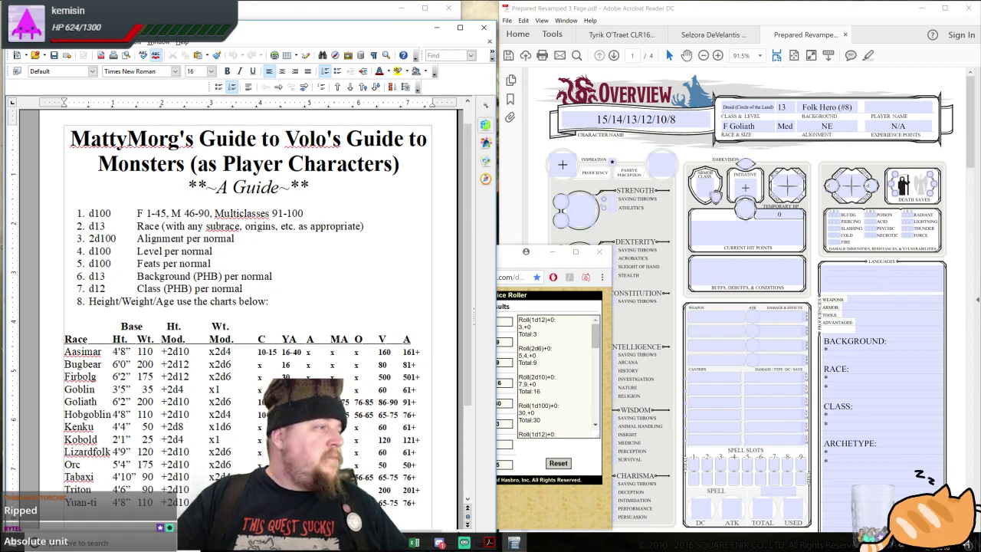
{"action": "scroll", "coordinate": [321, 226], "scroll_direction": "down", "scroll_amount": 1}
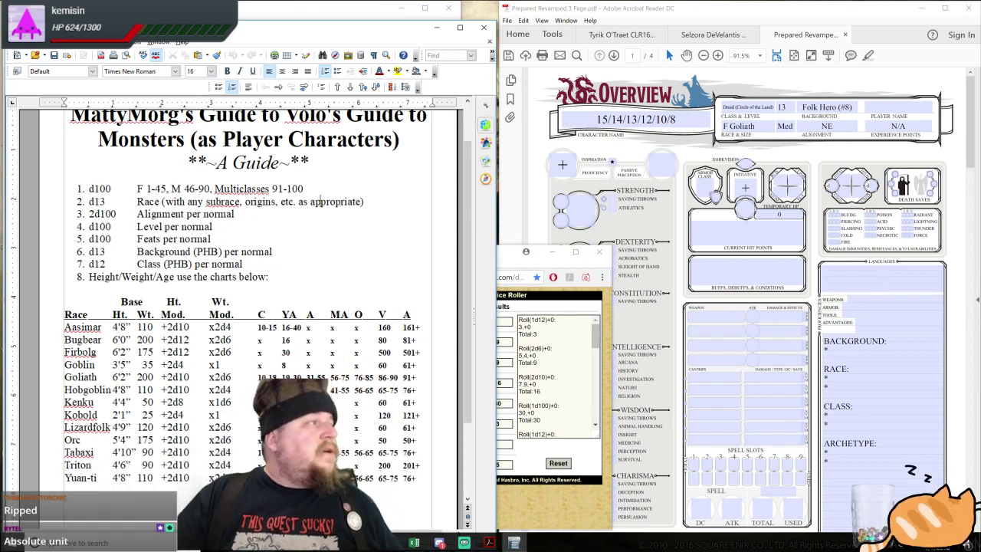
{"action": "scroll", "coordinate": [320, 226], "scroll_direction": "down", "scroll_amount": 5}
{"action": "scroll", "coordinate": [320, 226], "scroll_direction": "up", "scroll_amount": 6}
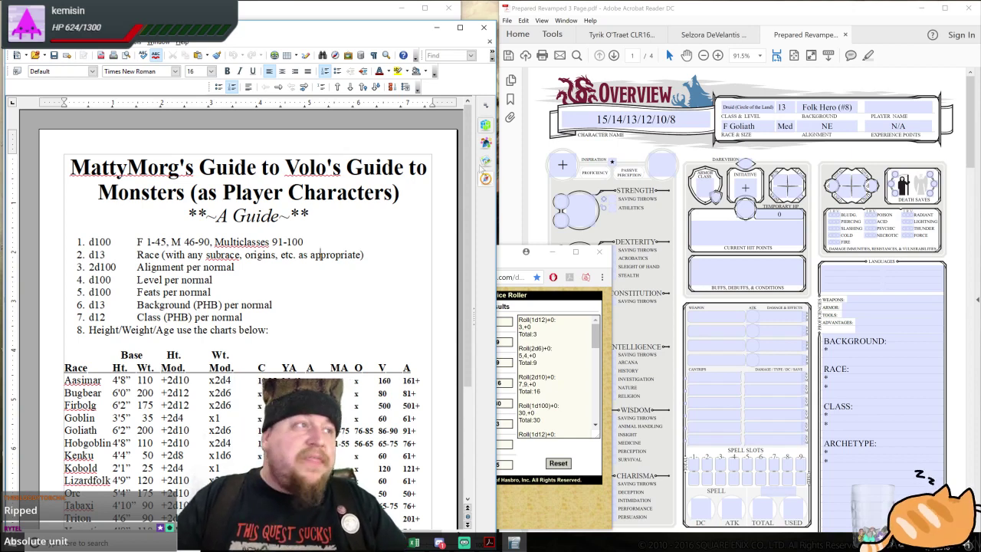
Minimize the guide, widen the rulebook window, and scroll to page 123 on Alignment
{"action": "left_click", "coordinate": [439, 33]}
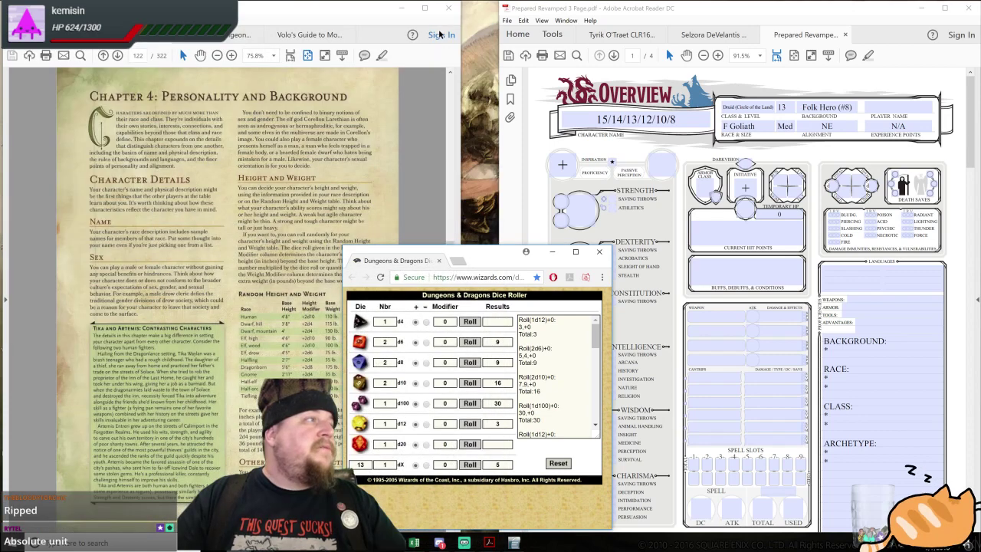
{"action": "left_click", "coordinate": [427, 208]}
{"action": "left_click_drag", "start_coordinate": [461, 203], "coordinate": [463, 202]}
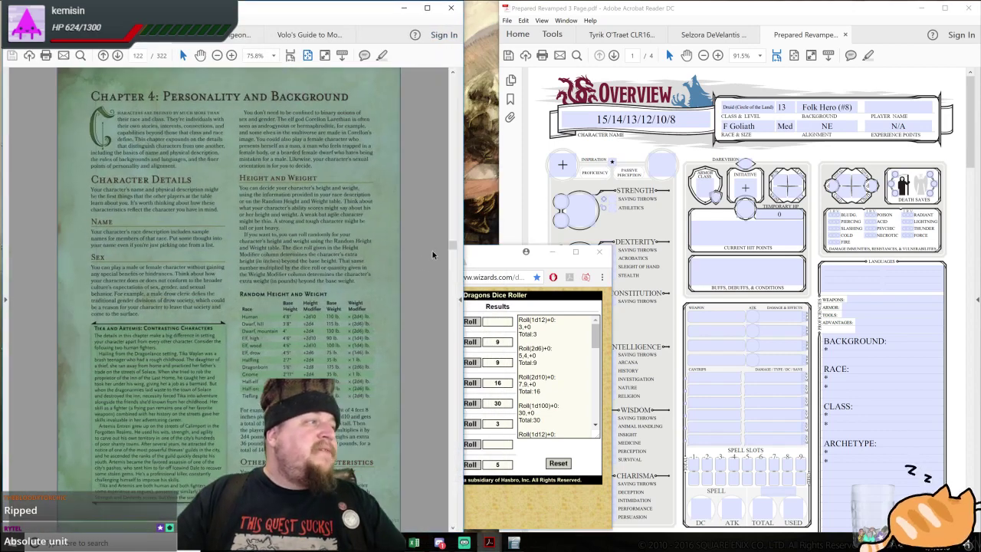
{"action": "left_click_drag", "start_coordinate": [462, 187], "coordinate": [488, 185]}
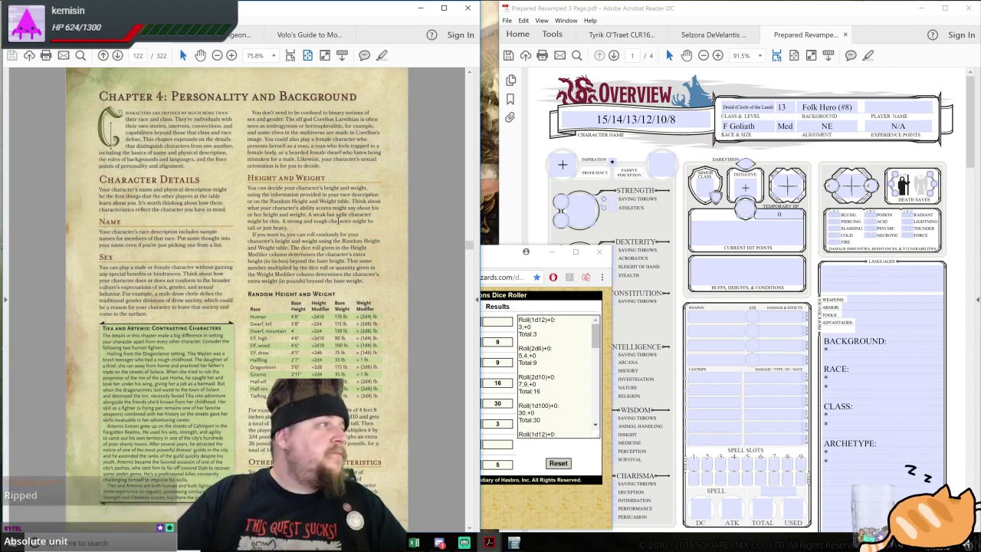
{"action": "scroll", "coordinate": [300, 249], "scroll_direction": "down", "scroll_amount": 2}
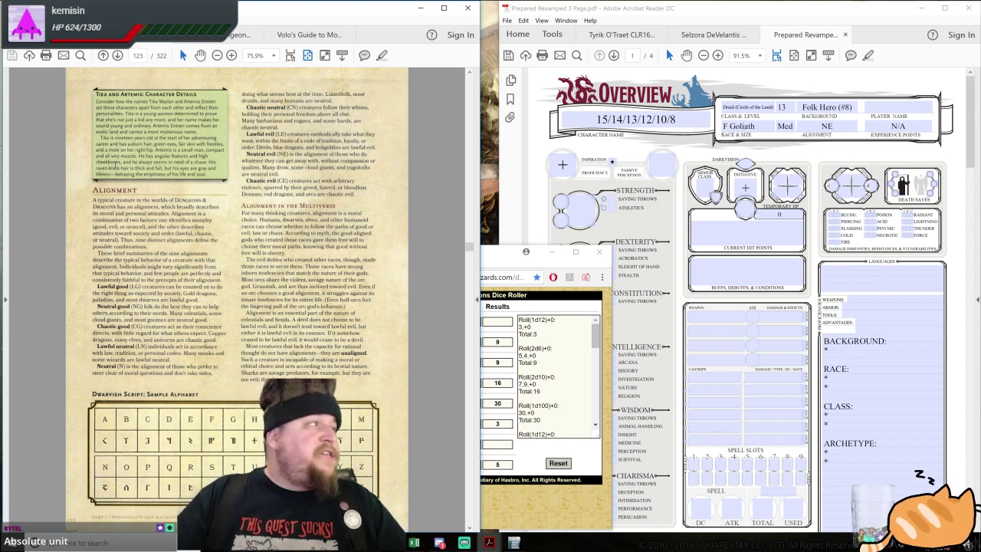
Mark and review the alignment descriptions, then scroll the rulebook to page 124
{"action": "left_click_drag", "start_coordinate": [82, 258], "coordinate": [234, 382]}
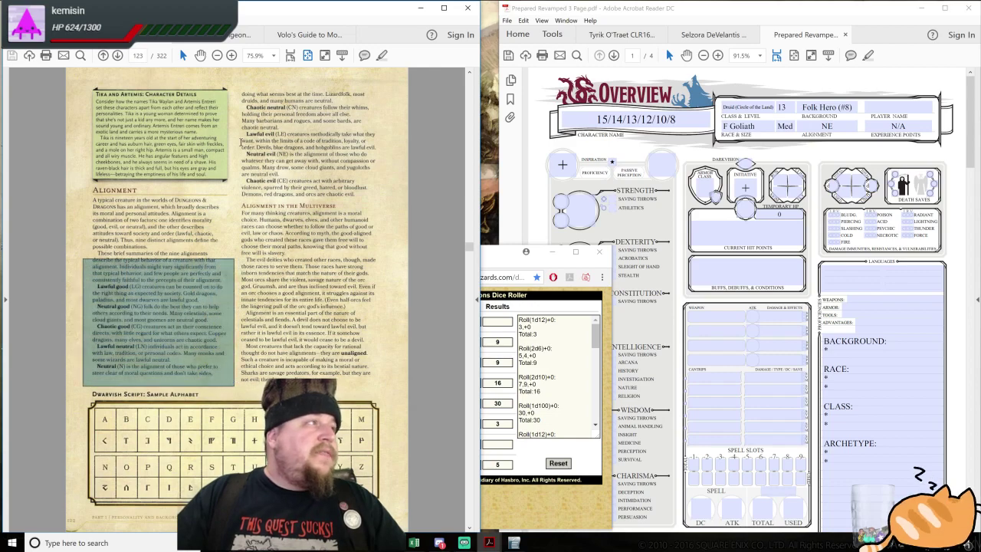
{"action": "left_click_drag", "start_coordinate": [236, 87], "coordinate": [400, 211]}
{"action": "left_click", "coordinate": [323, 217]}
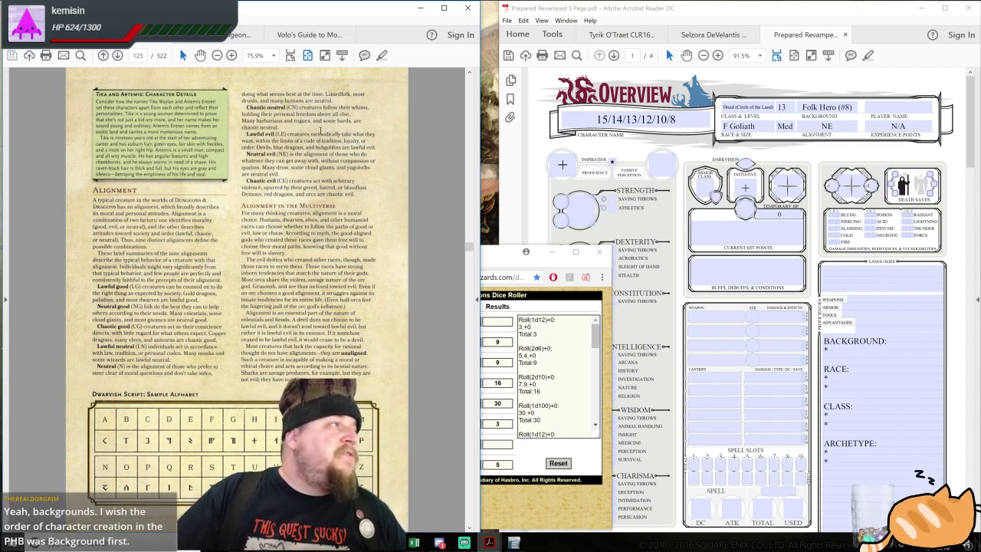
{"action": "left_click_drag", "start_coordinate": [235, 123], "coordinate": [391, 202]}
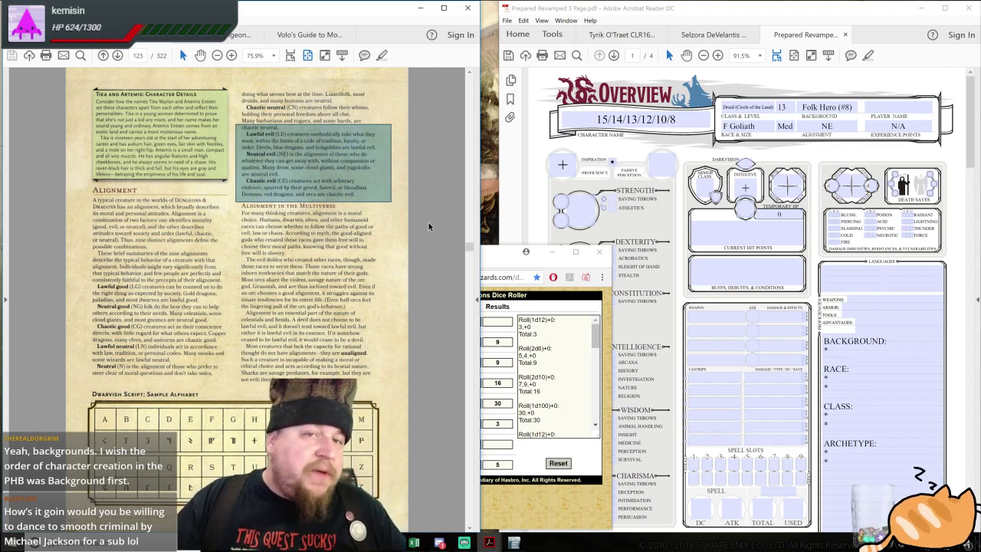
{"action": "left_click", "coordinate": [361, 173]}
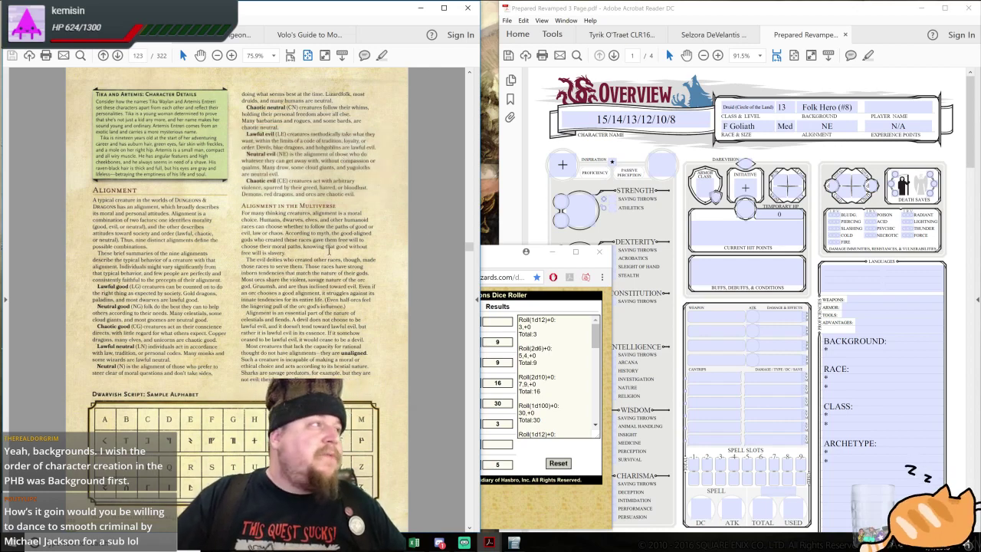
{"action": "scroll", "coordinate": [327, 228], "scroll_direction": "down", "scroll_amount": 2}
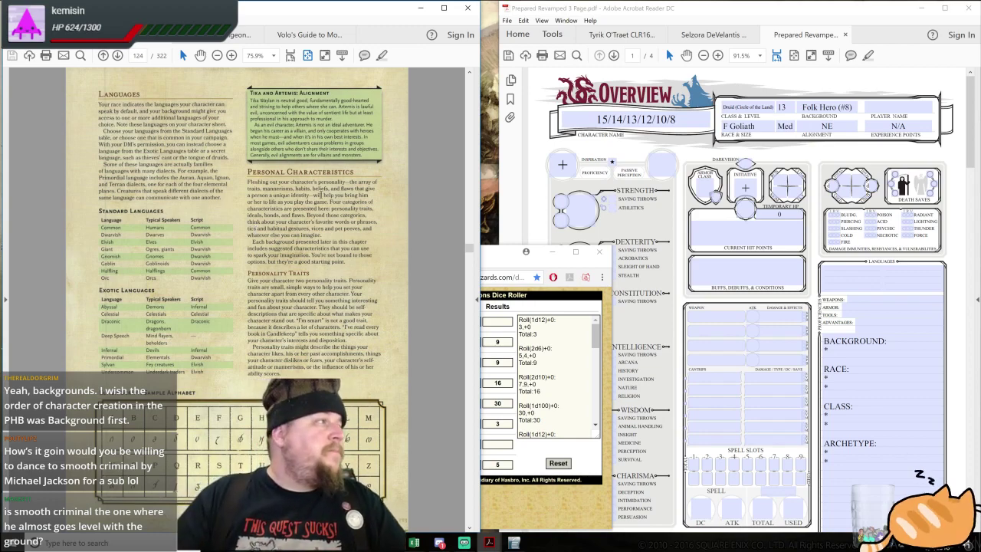
Page the rulebook ahead to page 132's Folk Hero background and bring the character sheet forward
{"action": "scroll", "coordinate": [371, 260], "scroll_direction": "down", "scroll_amount": 3}
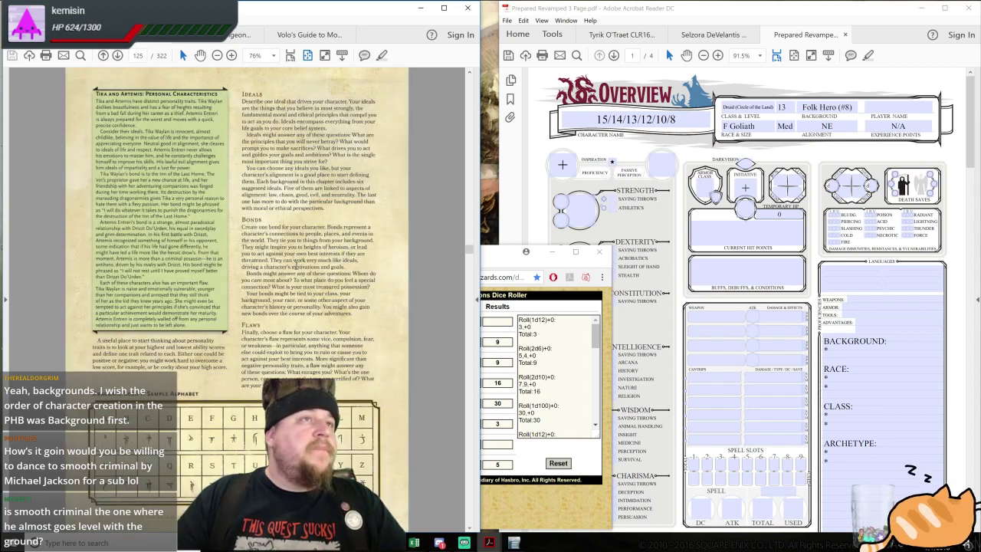
{"action": "scroll", "coordinate": [294, 264], "scroll_direction": "down", "scroll_amount": 3}
{"action": "scroll", "coordinate": [295, 270], "scroll_direction": "down", "scroll_amount": 6}
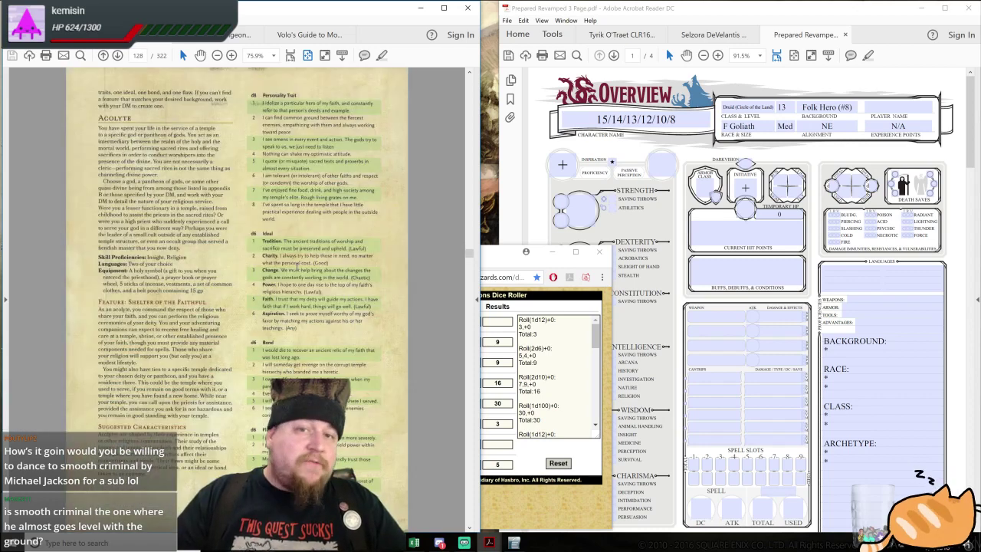
{"action": "scroll", "coordinate": [297, 266], "scroll_direction": "down", "scroll_amount": 9}
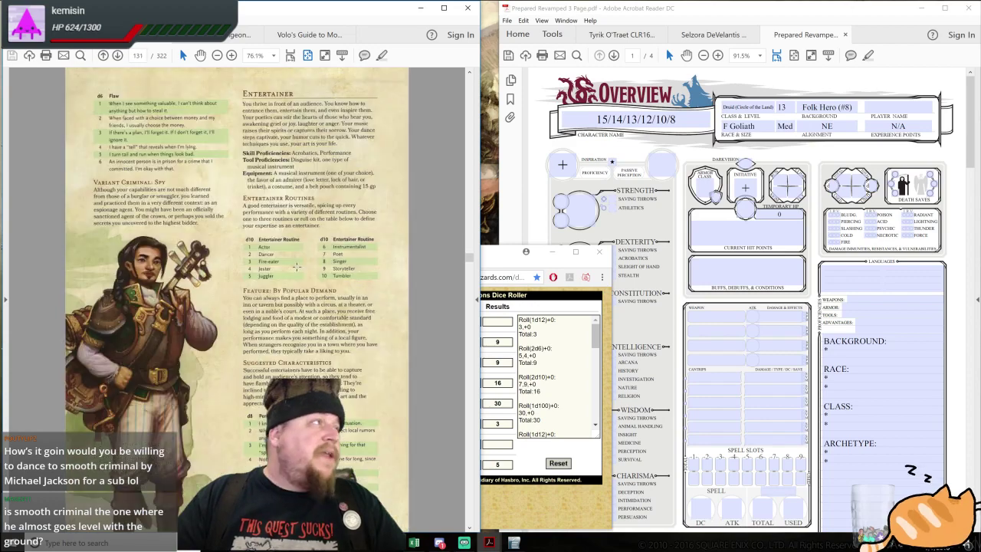
{"action": "scroll", "coordinate": [297, 266], "scroll_direction": "down", "scroll_amount": 3}
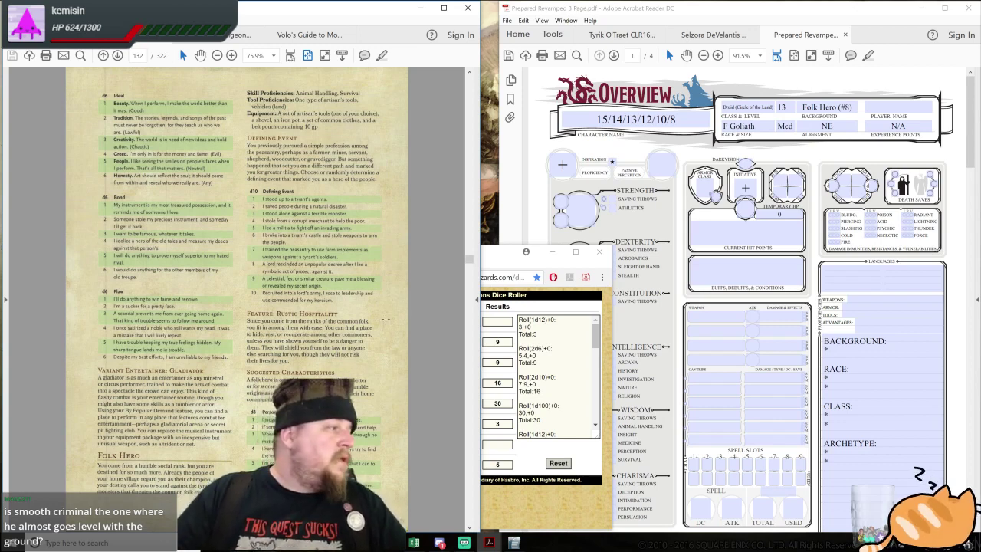
{"action": "left_click", "coordinate": [688, 10]}
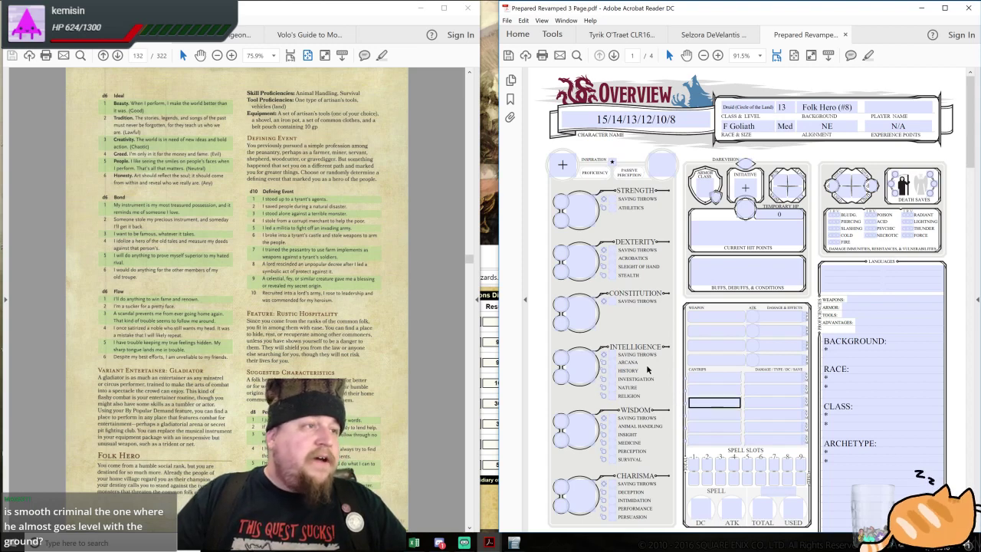
Mark Animal Handling and Survival proficient and enter 'Artisans tools, vehicles (land)' as tool proficiencies
{"action": "left_click", "coordinate": [605, 427]}
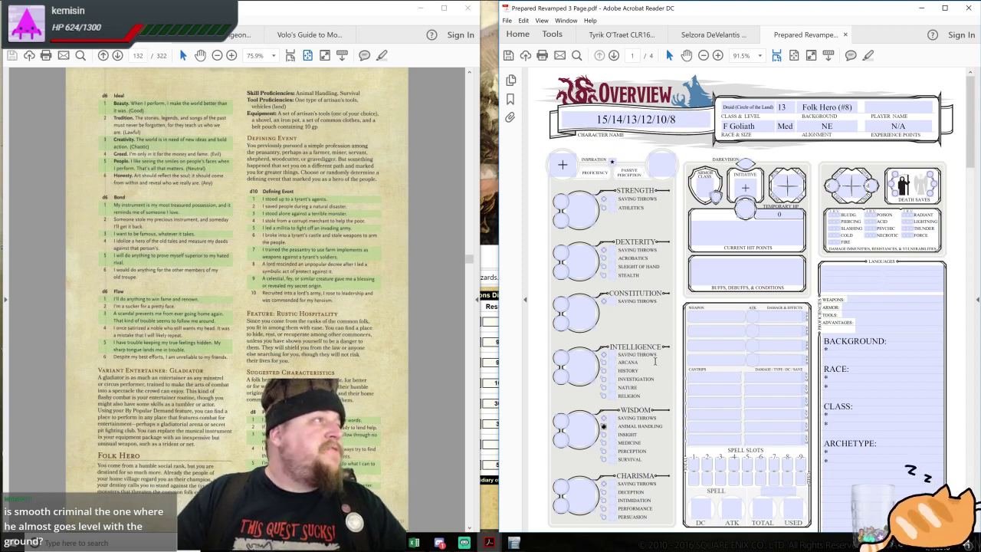
{"action": "left_click", "coordinate": [603, 459]}
{"action": "left_click", "coordinate": [709, 378]}
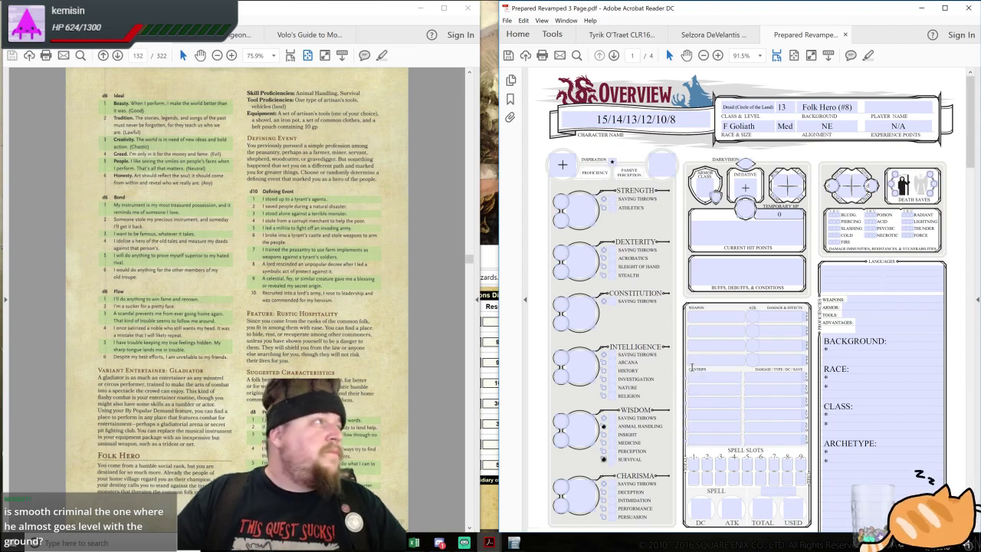
{"action": "left_click", "coordinate": [701, 361]}
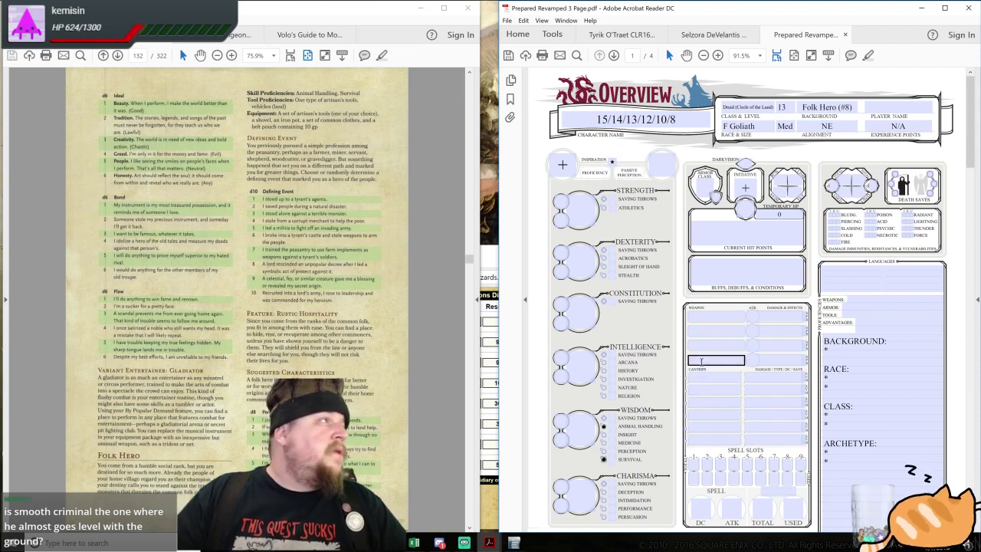
{"action": "left_click", "coordinate": [858, 314]}
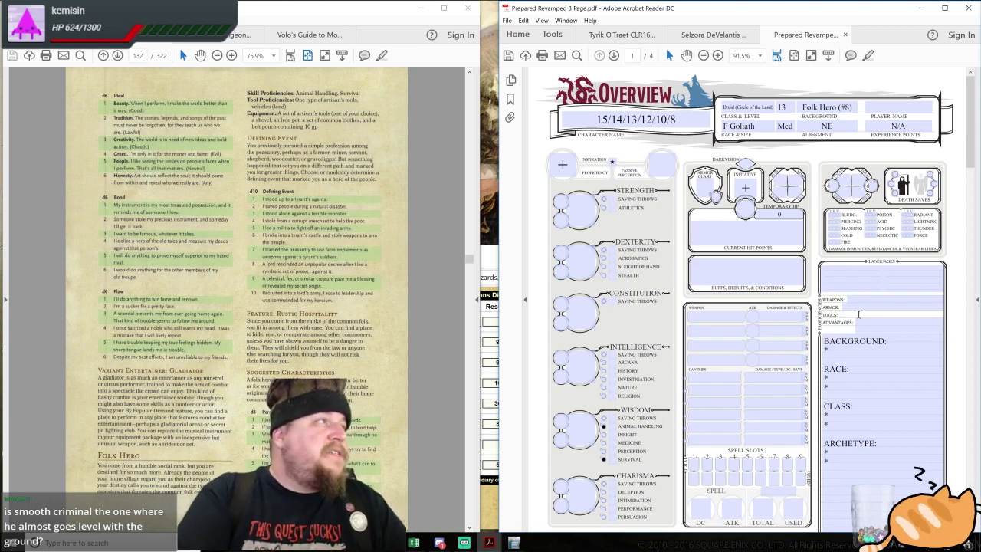
{"action": "type", "text": "Artisans tools"}
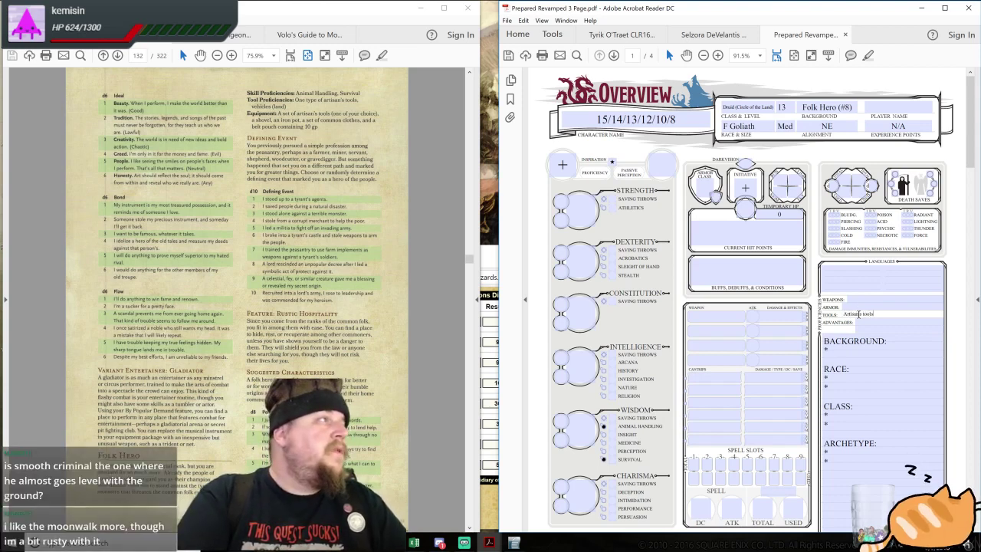
{"action": "type", "text": ", vehicles (land"}
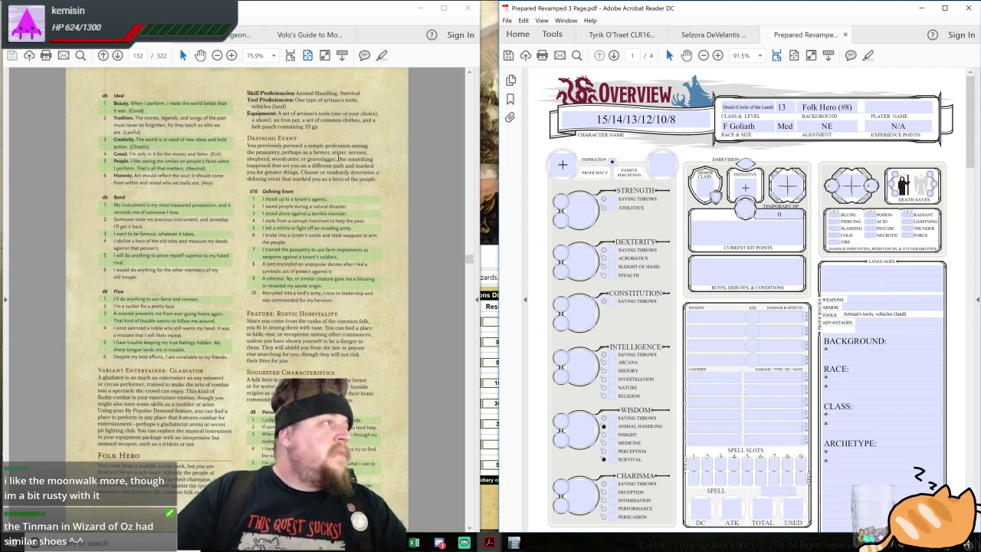
Enter Artisan's tools as the first Backpack item
{"action": "scroll", "coordinate": [766, 378], "scroll_direction": "down", "scroll_amount": 2}
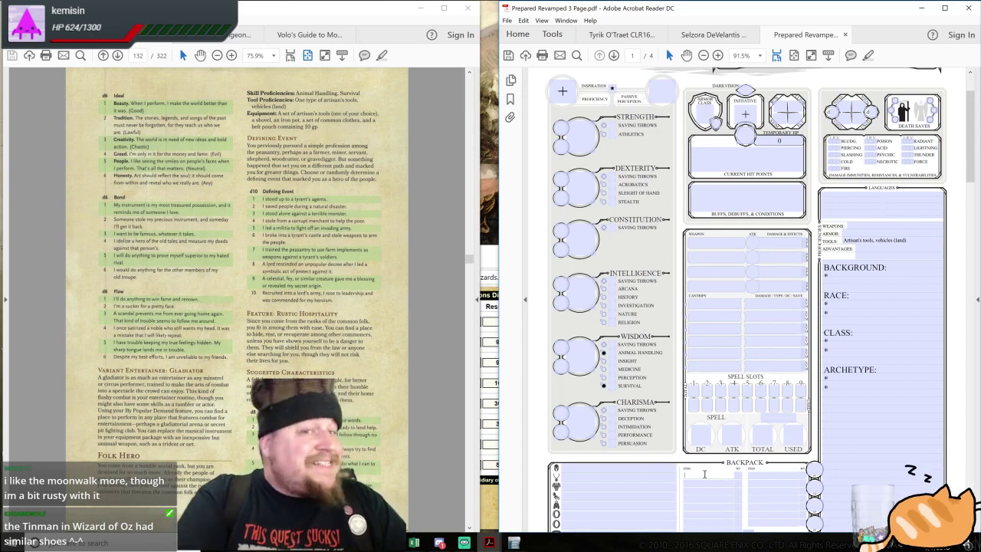
{"action": "type", "text": "Artisan's tools"}
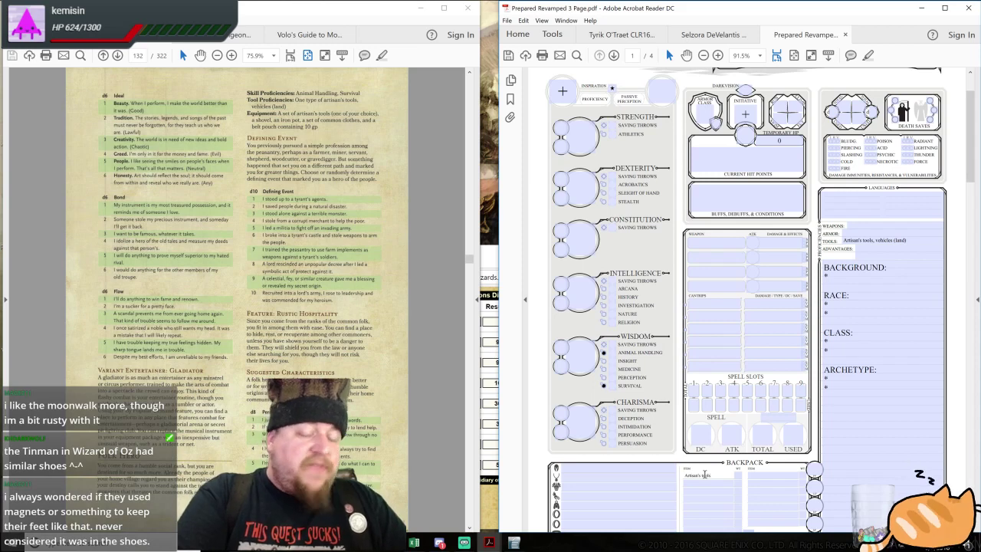
{"action": "left_click", "coordinate": [707, 478]}
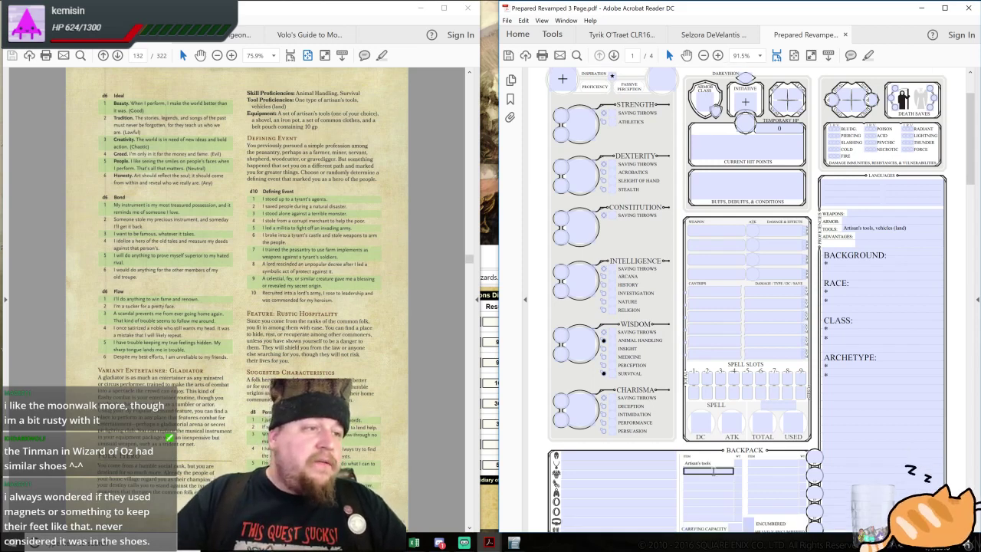
{"action": "scroll", "coordinate": [714, 474], "scroll_direction": "up", "scroll_amount": 2}
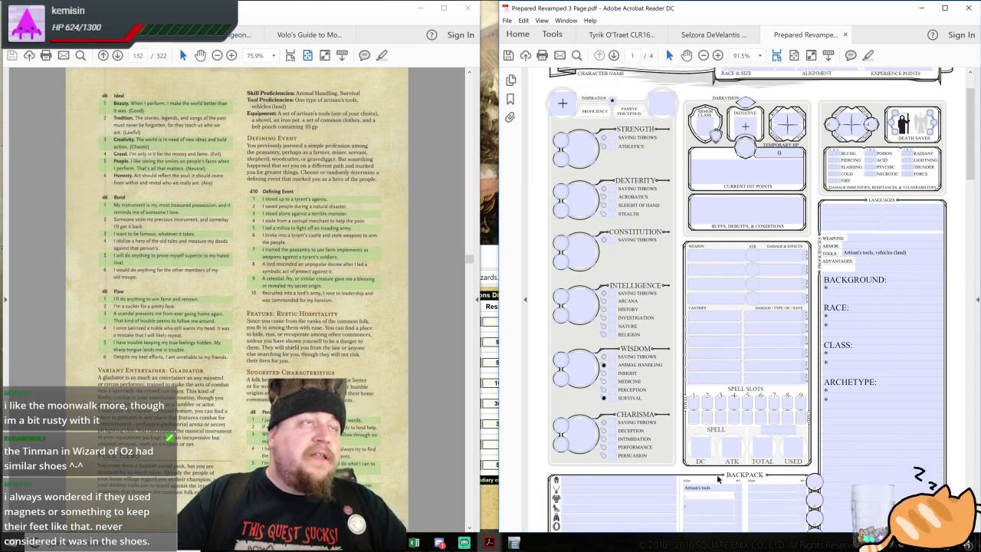
{"action": "left_click", "coordinate": [755, 451]}
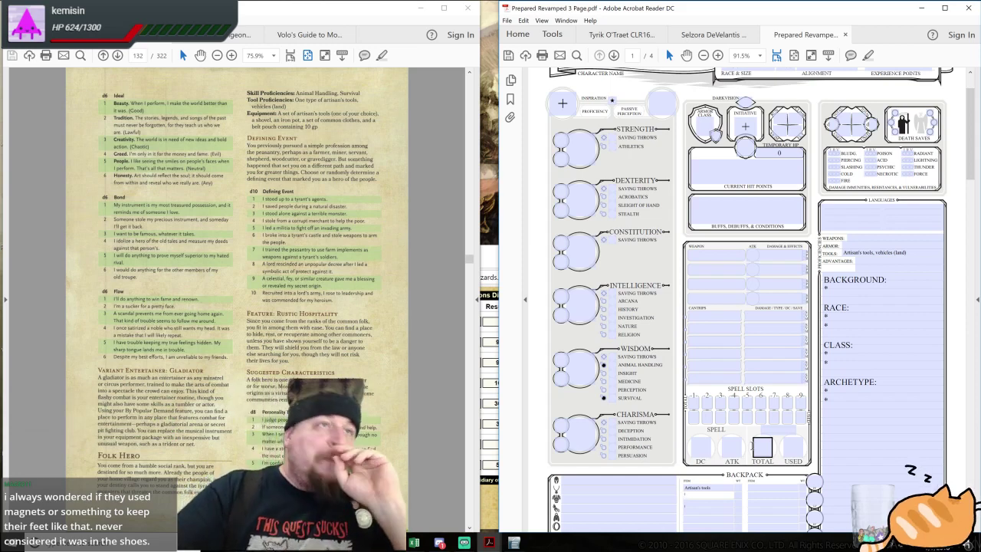
Add Shovel as the next Backpack item
{"action": "left_click", "coordinate": [692, 296]}
{"action": "scroll", "coordinate": [692, 296], "scroll_direction": "up", "scroll_amount": 2}
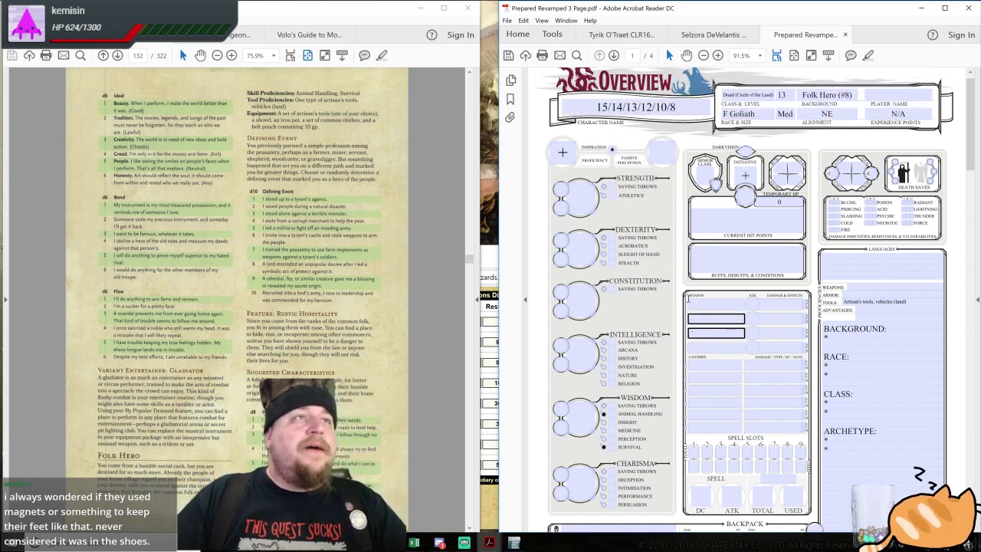
{"action": "scroll", "coordinate": [674, 314], "scroll_direction": "down", "scroll_amount": 1}
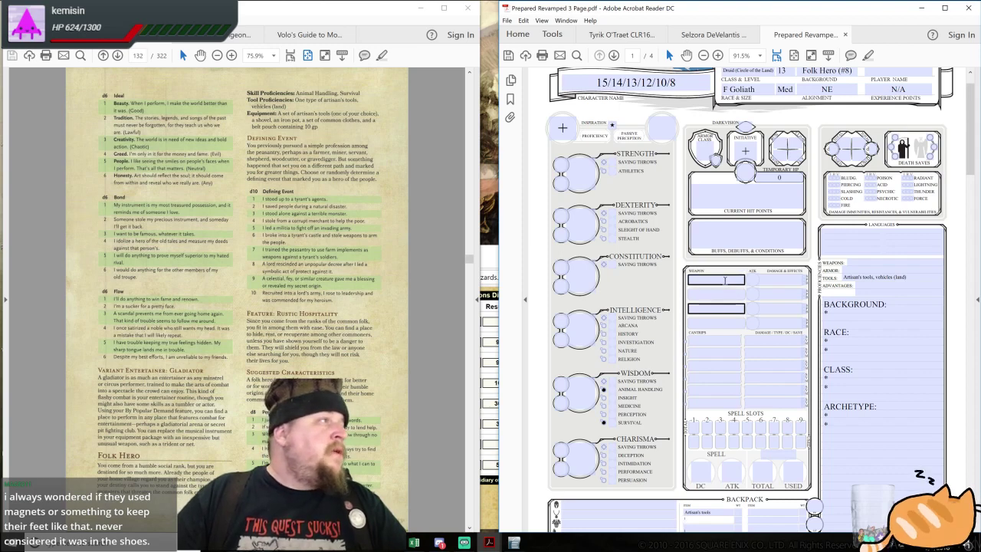
{"action": "scroll", "coordinate": [744, 472], "scroll_direction": "down", "scroll_amount": 1}
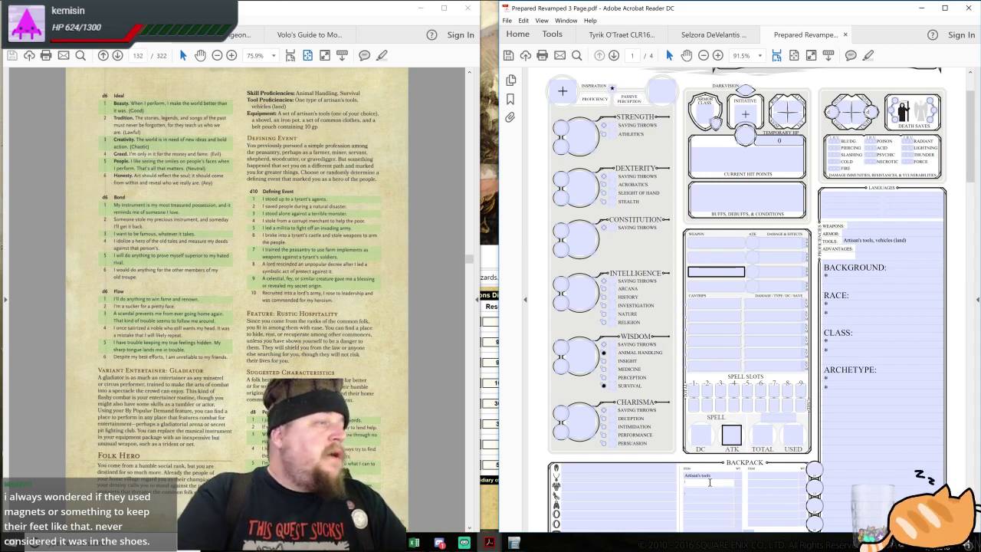
{"action": "type", "text": "Shovel"}
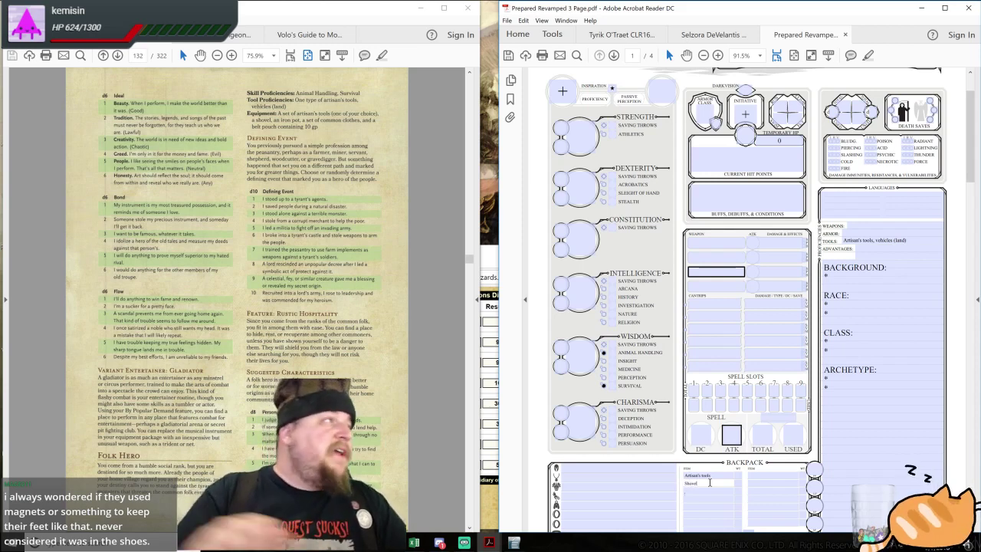
Add Common clothes and Belt pouch to the Backpack and set the coins to 10
{"action": "left_click", "coordinate": [702, 490]}
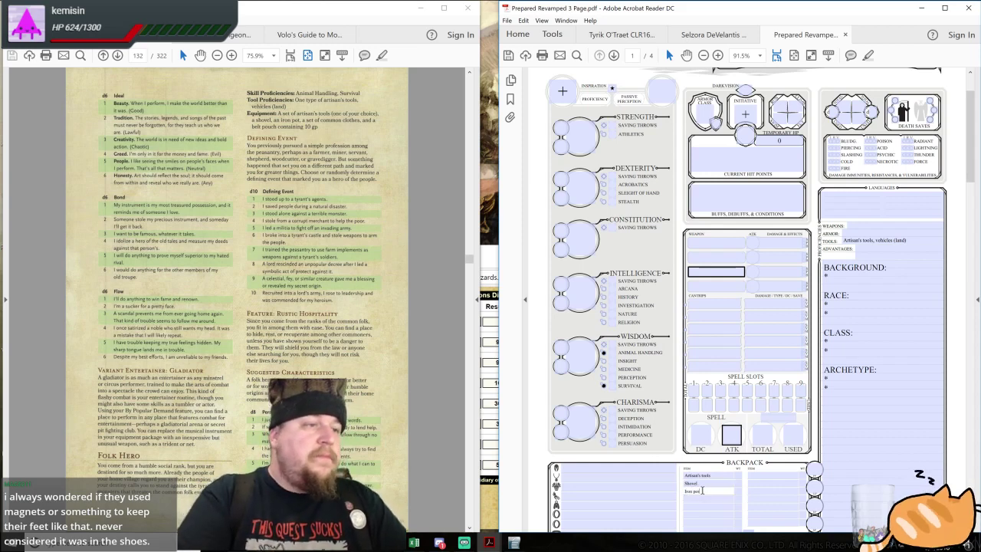
{"action": "left_click", "coordinate": [703, 499]}
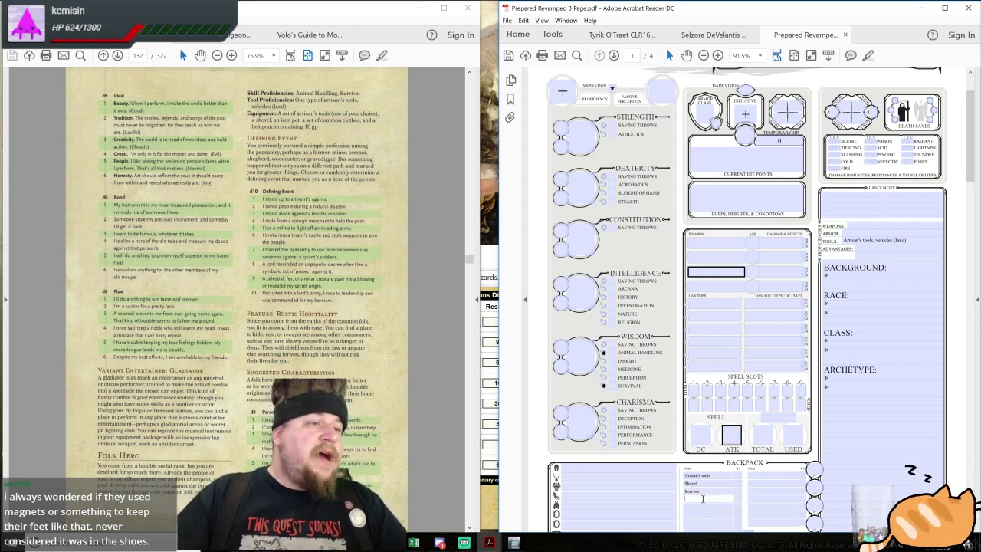
{"action": "type", "text": "Common"}
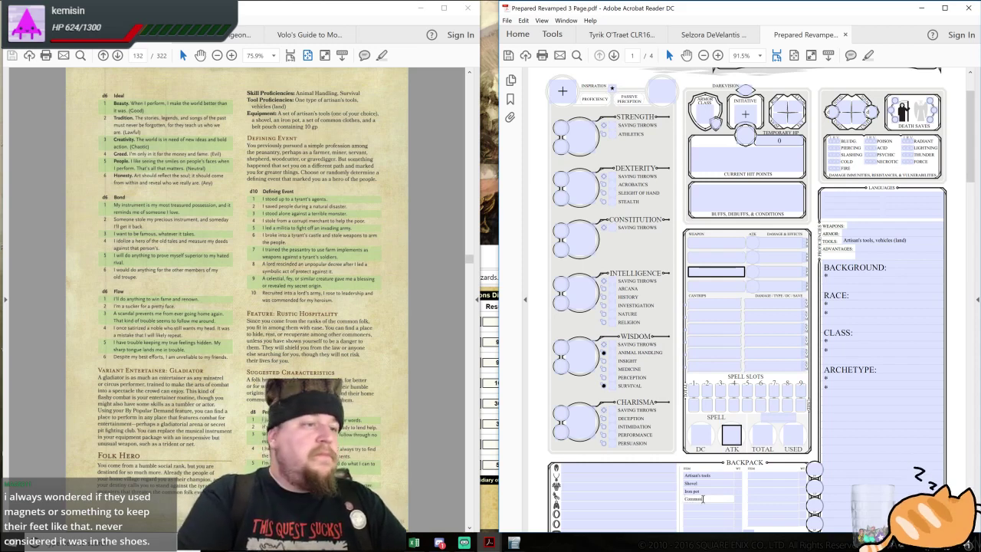
{"action": "type", "text": " clothes"}
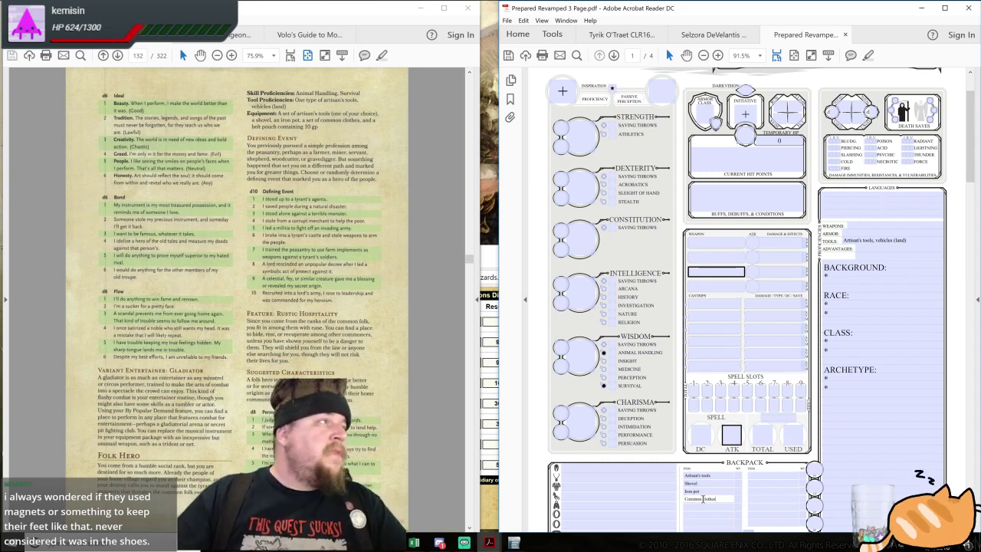
{"action": "left_click", "coordinate": [704, 507]}
{"action": "type", "text": "Belt pouch"}
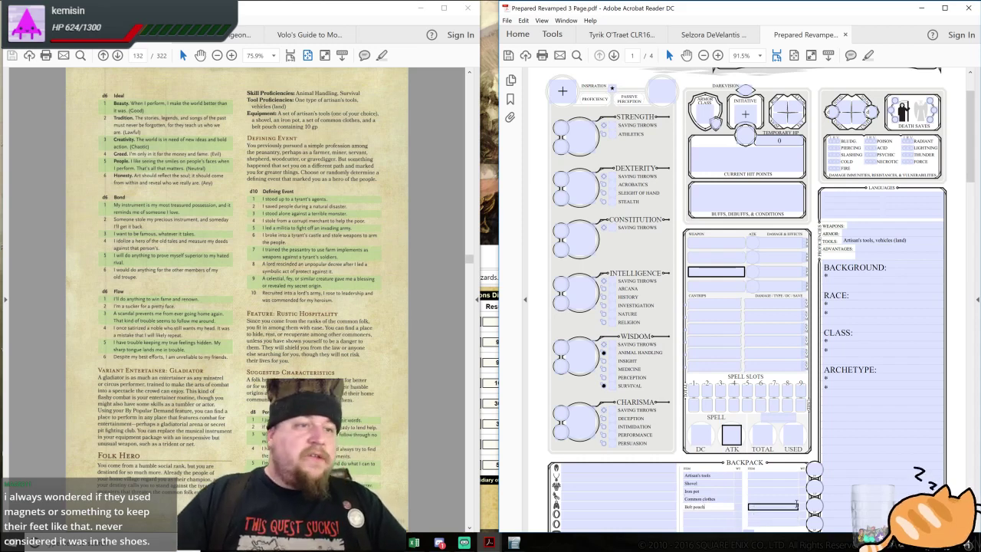
{"action": "left_click", "coordinate": [823, 487]}
{"action": "left_click", "coordinate": [815, 484]}
{"action": "type", "text": "10"}
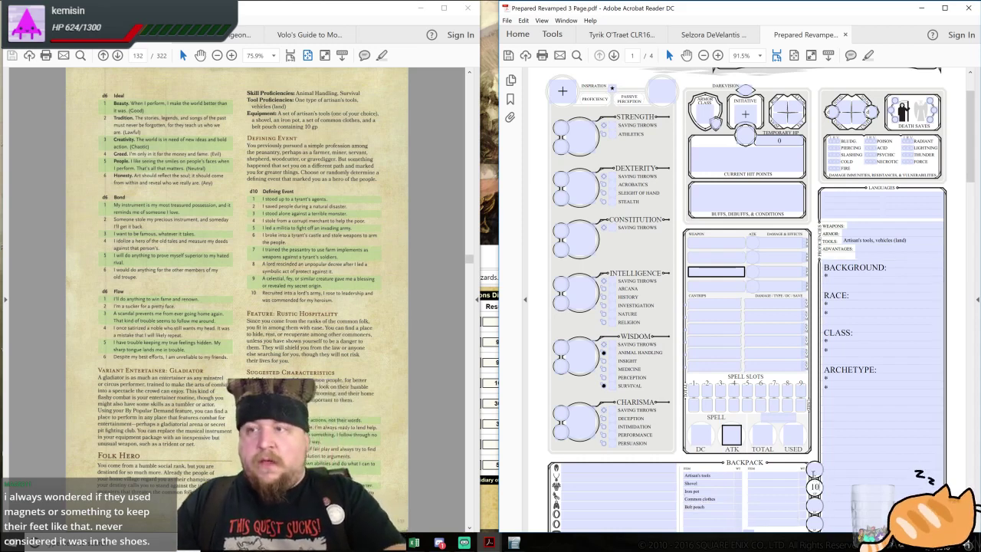
Check the traits and features area, then select the Folk Hero (#8) background text
{"action": "left_click", "coordinate": [874, 413]}
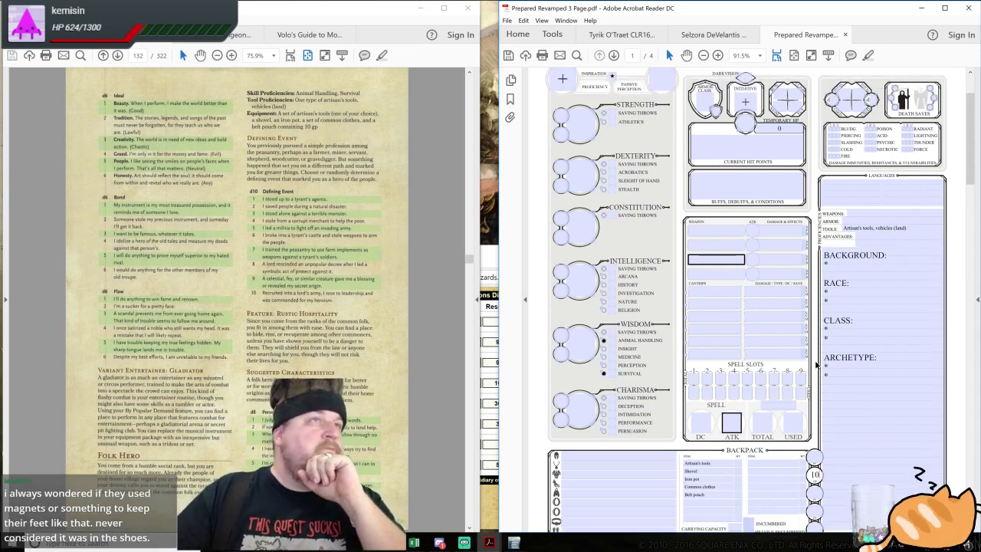
{"action": "scroll", "coordinate": [874, 399], "scroll_direction": "up", "scroll_amount": 2}
{"action": "left_click", "coordinate": [839, 368]}
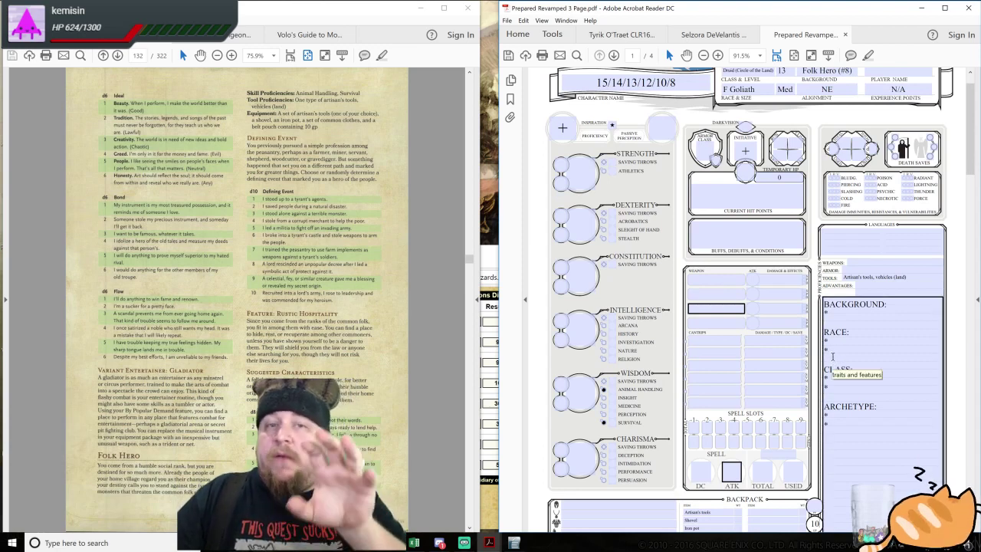
{"action": "key", "text": "Escape"}
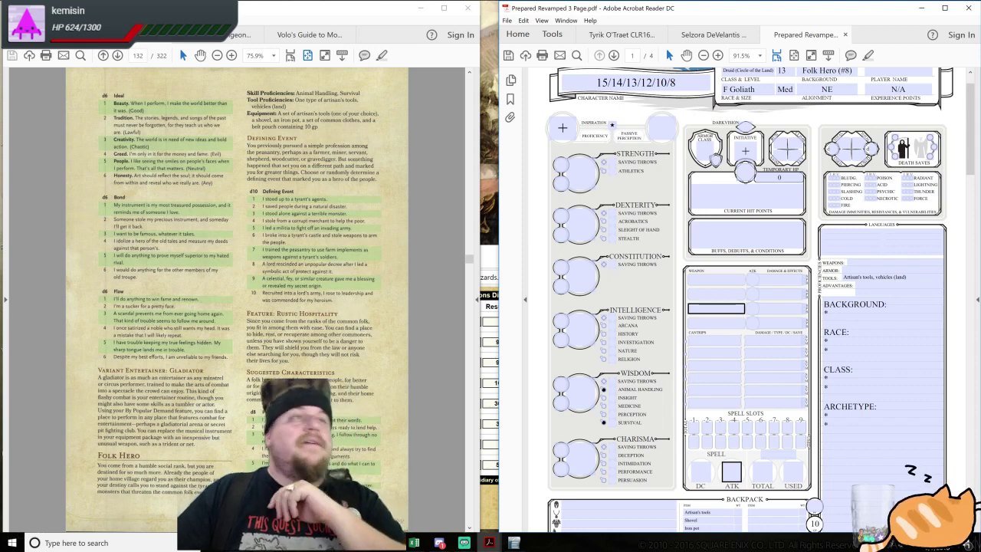
{"action": "scroll", "coordinate": [735, 209], "scroll_direction": "up", "scroll_amount": 1}
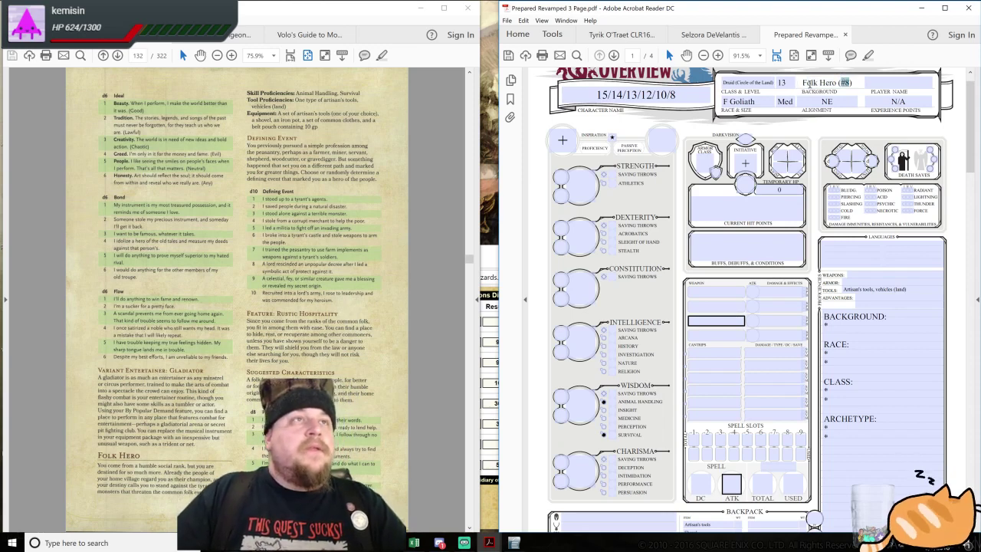
{"action": "left_click_drag", "start_coordinate": [802, 83], "coordinate": [855, 83]}
{"action": "left_click", "coordinate": [854, 83]}
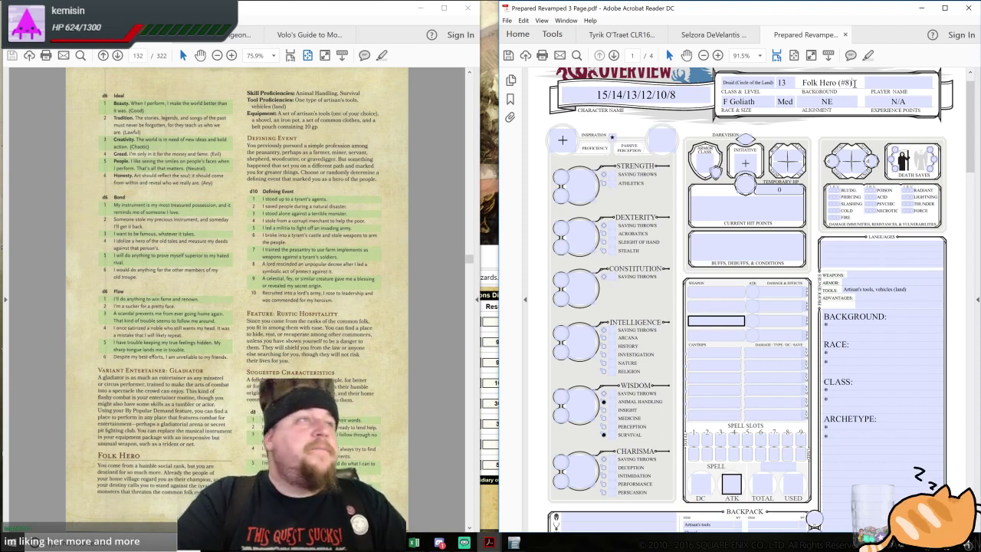
Enter 'Rustic Hospitality' after the first * under BACKGROUND in the features field
{"action": "left_click", "coordinate": [844, 324]}
{"action": "type", "text": "Rustic"}
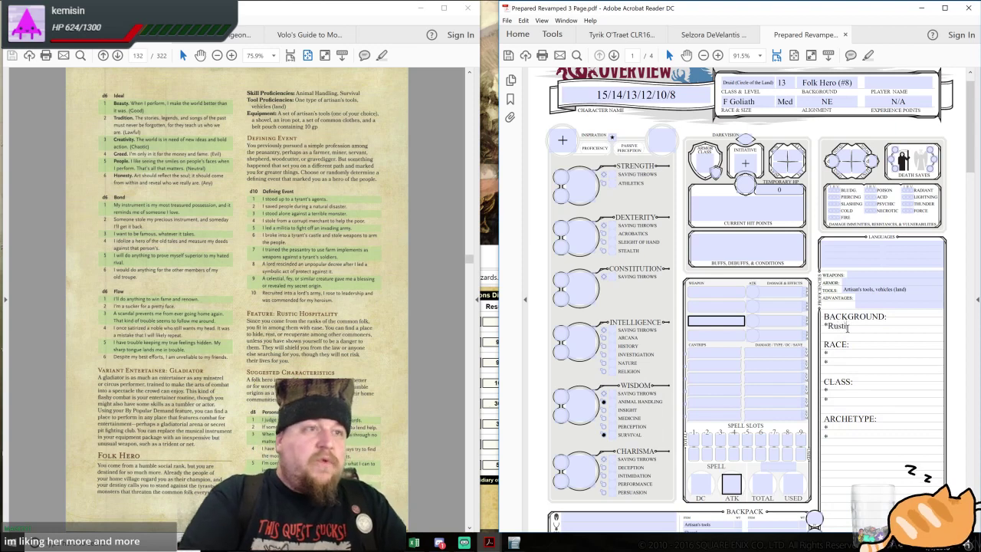
{"action": "type", "text": " Hospitality"}
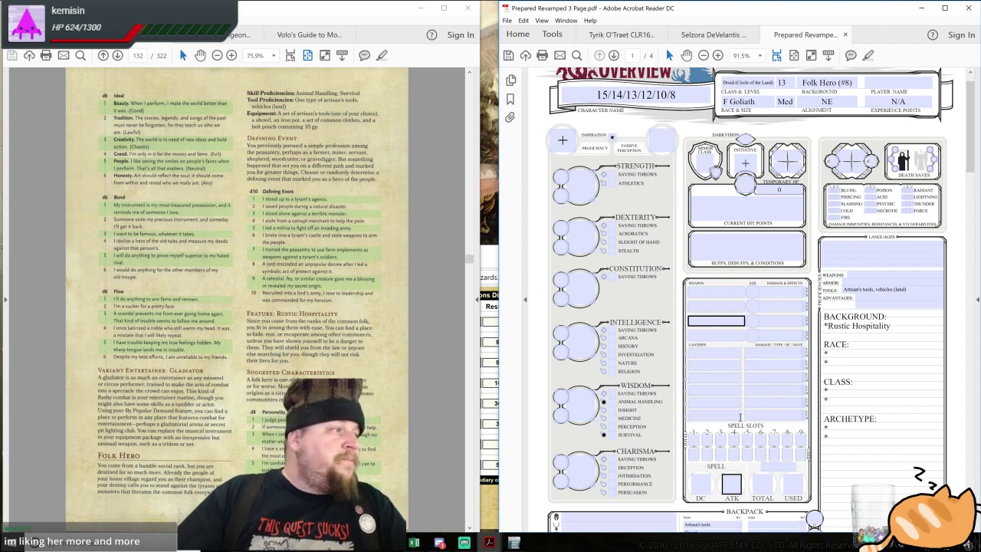
On page 2, replace Personality Traits with the 'I'm confident in my own abilities' and fair-play sentences
{"action": "scroll", "coordinate": [779, 393], "scroll_direction": "down", "scroll_amount": 5}
{"action": "scroll", "coordinate": [779, 394], "scroll_direction": "down", "scroll_amount": 7}
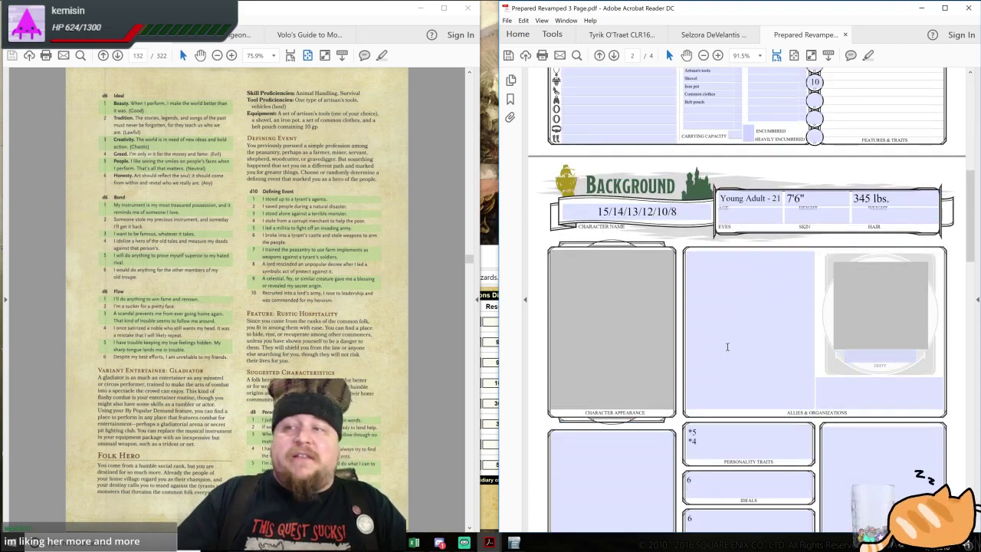
{"action": "scroll", "coordinate": [713, 349], "scroll_direction": "down", "scroll_amount": 1}
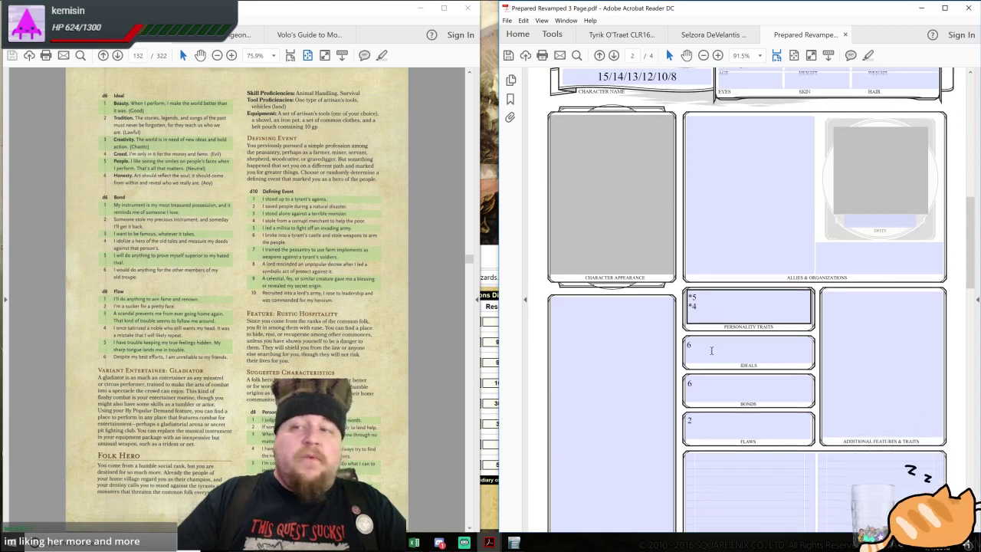
{"action": "left_click", "coordinate": [707, 295]}
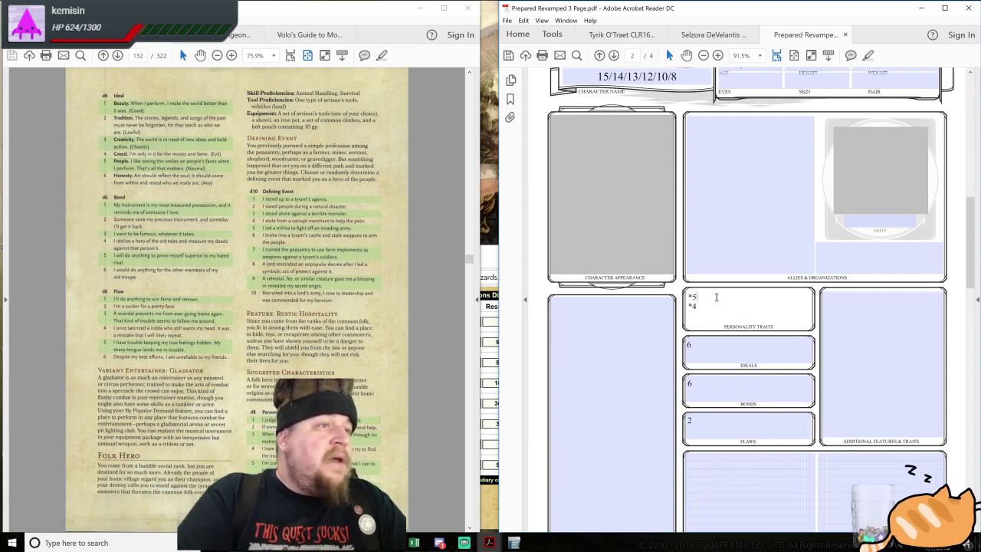
{"action": "key", "text": "BackSpace"}
{"action": "type", "text": "I'm confident in my own abilities and ado"}
{"action": "key", "text": "BackSpace"}
{"action": "key", "text": "BackSpace"}
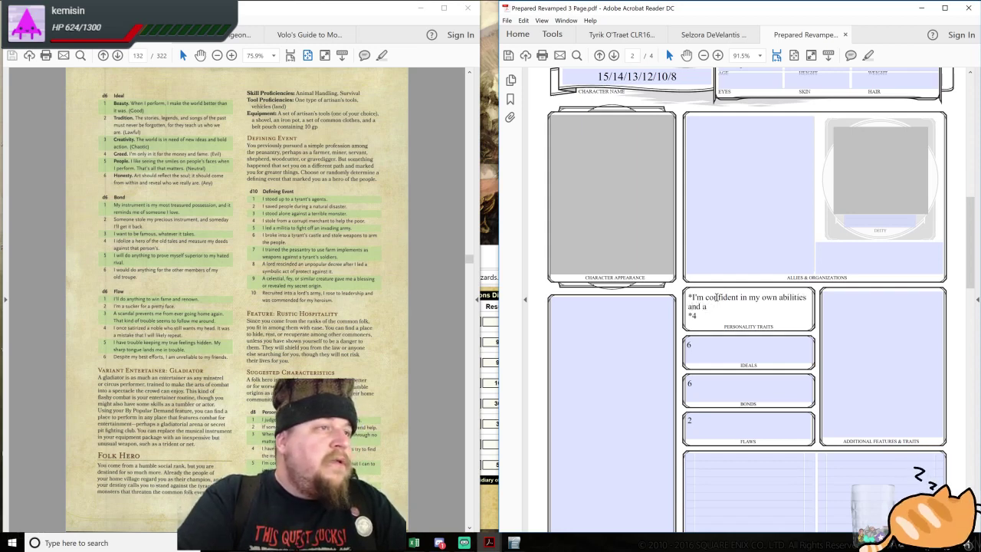
{"action": "key", "text": "BackSpace"}
{"action": "type", "text": "do what I can"}
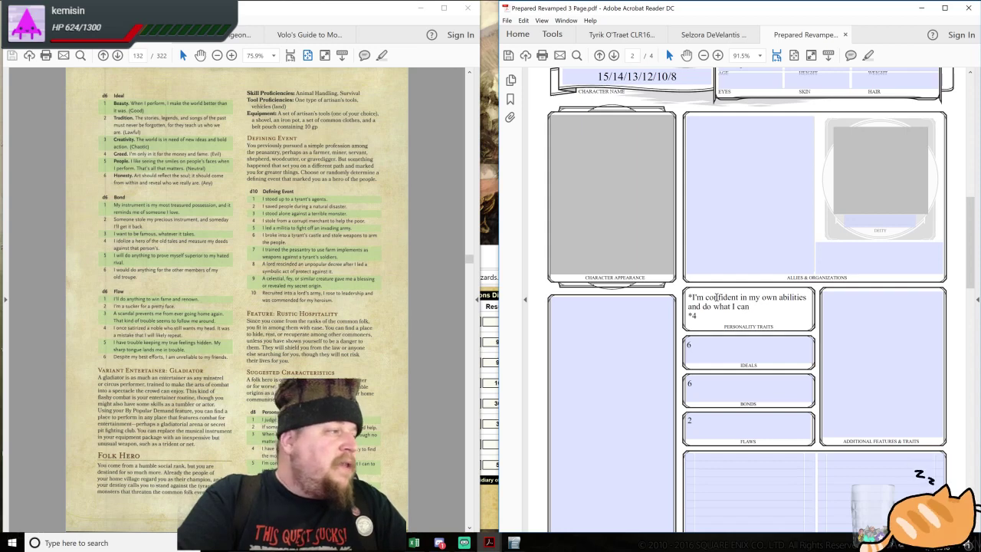
{"action": "type", "text": " to instill confidence in others. "}
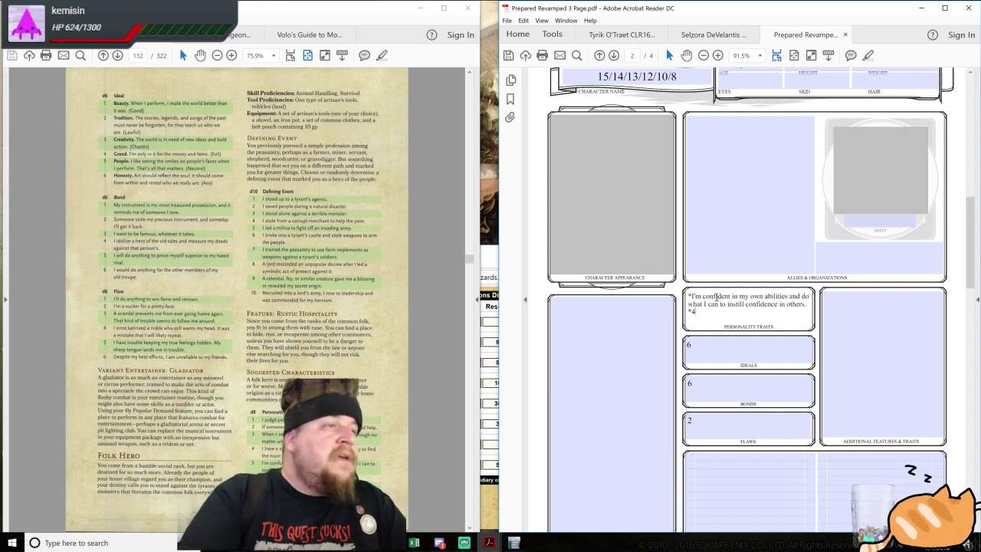
{"action": "type", "text": "*I have a strong sense of"}
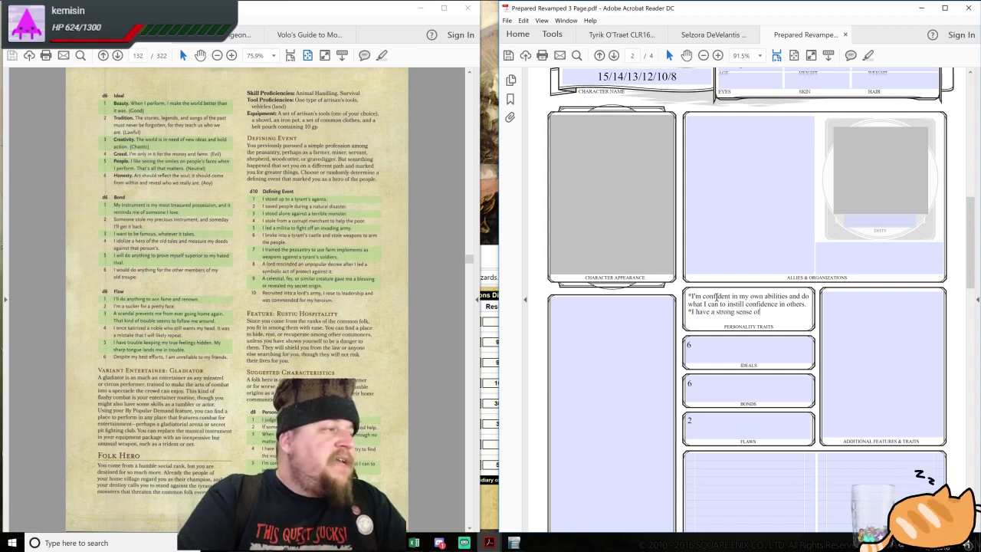
{"action": "type", "text": " fair play and alw"}
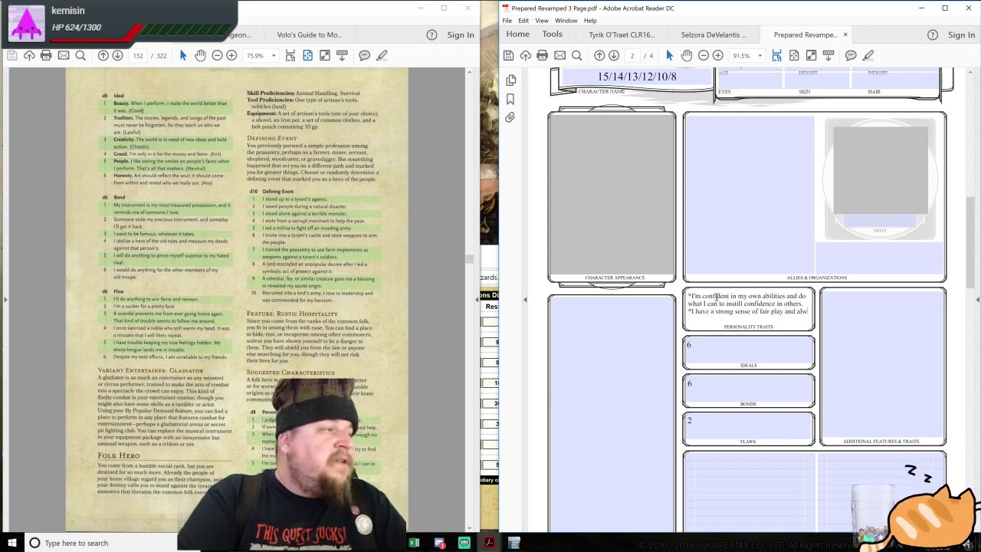
{"action": "type", "text": "ays try to find the"}
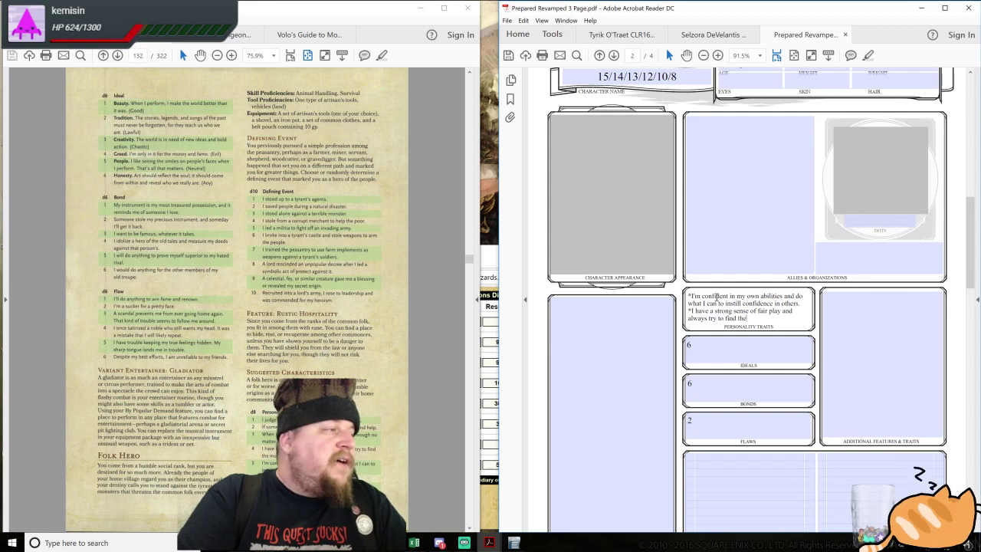
{"action": "type", "text": " most equitable"}
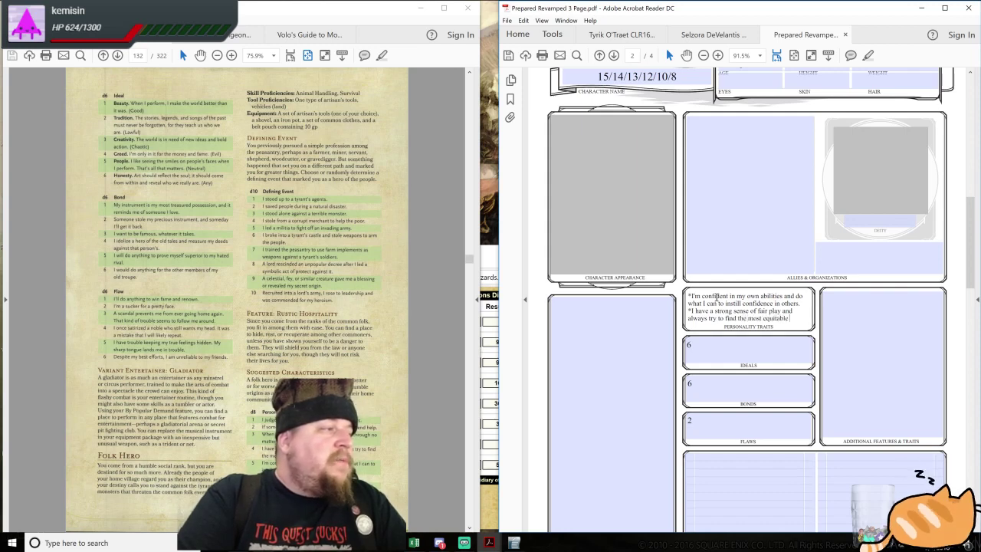
{"action": "type", "text": " solution to arguments."}
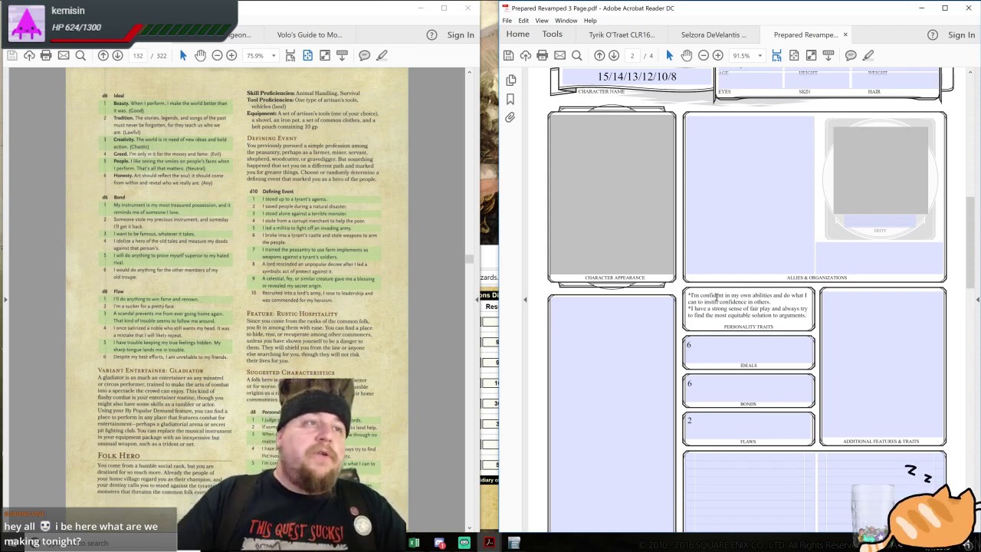
Replace the Ideals placeholder 6 with 'Thinking is for other people. I prefer action.'
{"action": "left_click", "coordinate": [720, 343]}
{"action": "scroll", "coordinate": [721, 343], "scroll_direction": "up", "scroll_amount": 1}
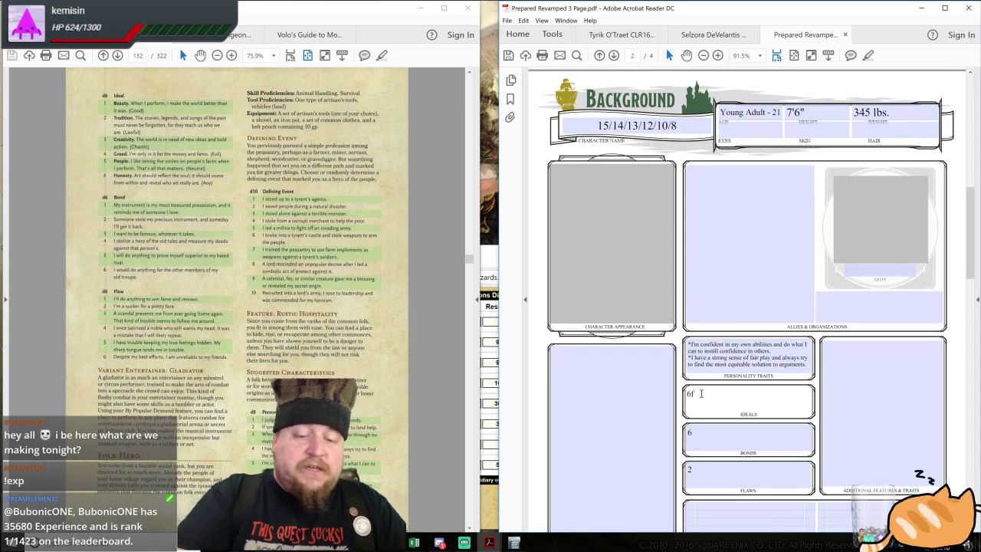
{"action": "key", "text": "BackSpace"}
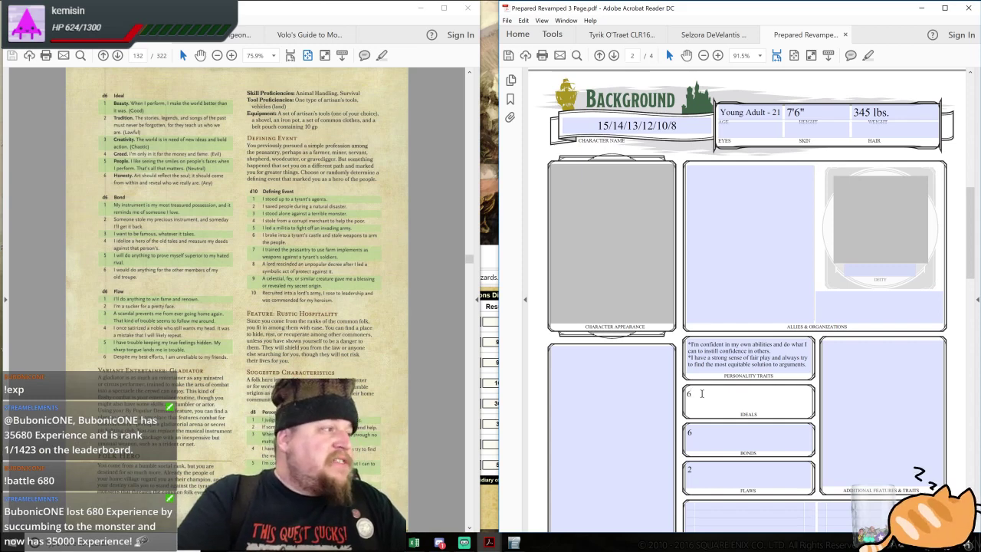
{"action": "key", "text": "BackSpace"}
{"action": "type", "text": "Thinking is for other people. I prefer action."}
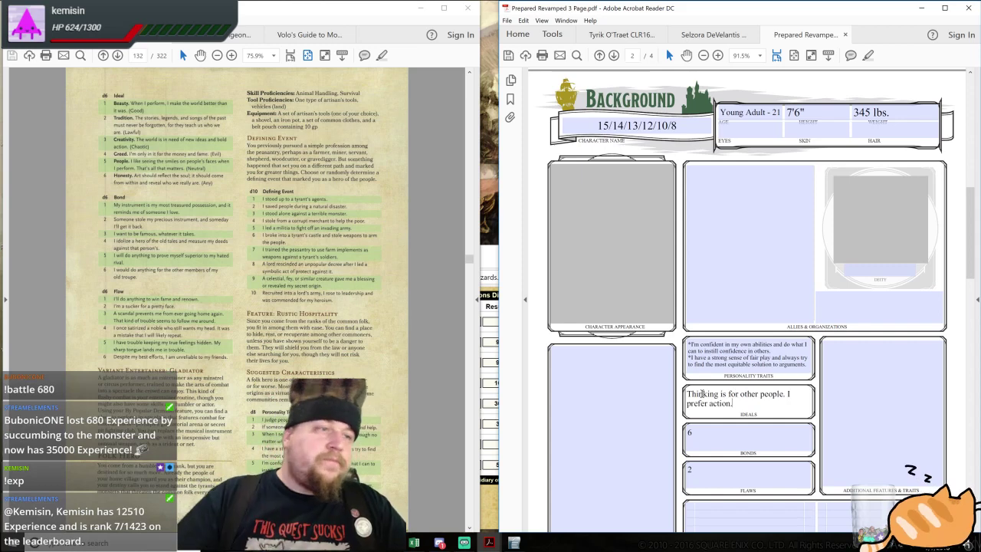
{"action": "left_click", "coordinate": [716, 434]}
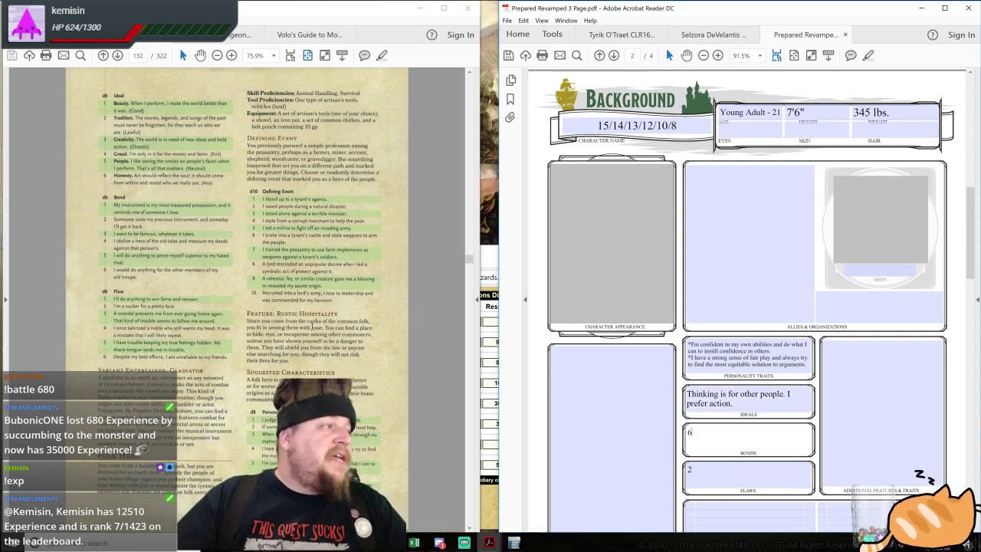
Type 'Destiny. Nothing and no one can steer me away from my higher calling.' into Bonds, fixing typos
{"action": "left_click", "coordinate": [393, 352]}
{"action": "scroll", "coordinate": [394, 352], "scroll_direction": "down", "scroll_amount": 2}
{"action": "left_click", "coordinate": [709, 437]}
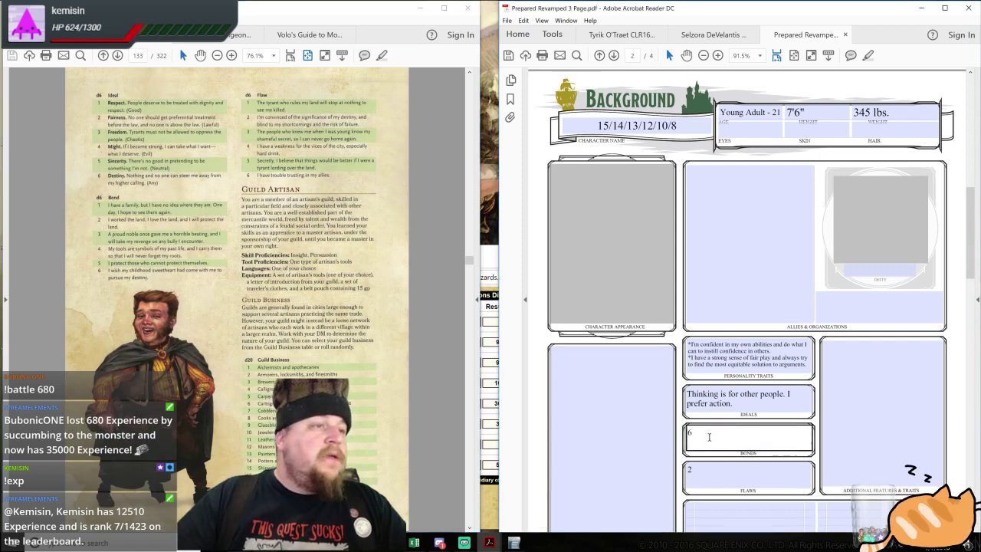
{"action": "key", "text": "BackSpace"}
{"action": "type", "text": "Destiny."}
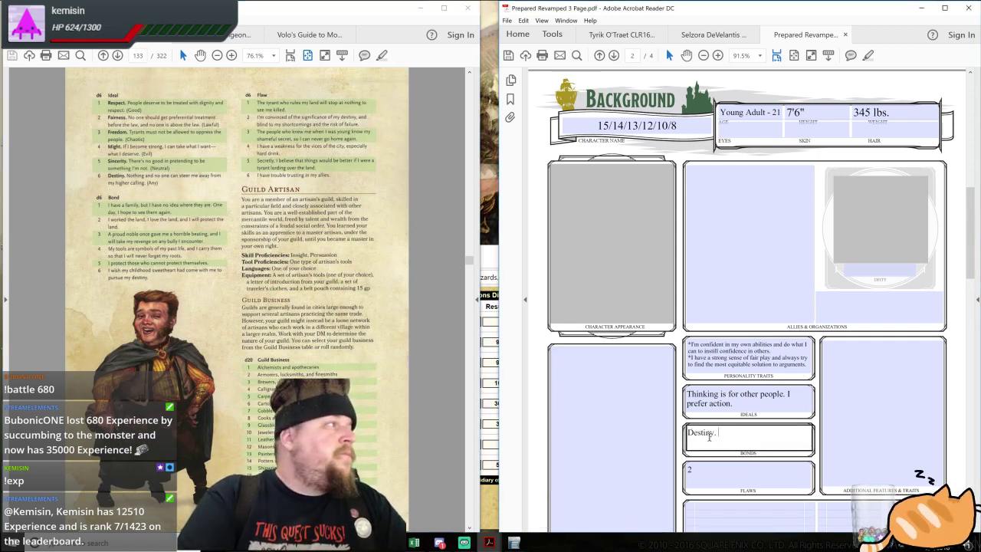
{"action": "type", "text": " Nothing and no one can stteer"}
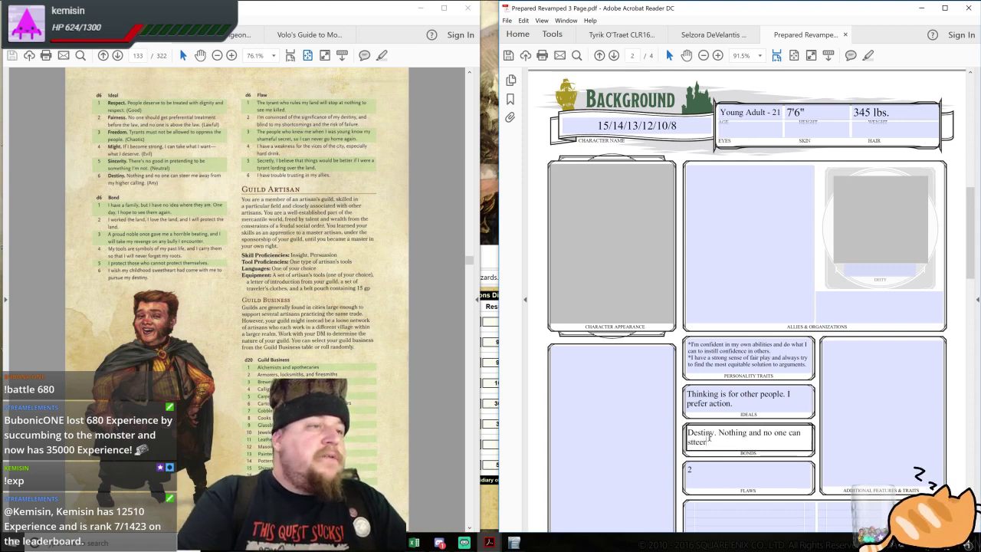
{"action": "key", "text": "BackSpace"}
{"action": "key", "text": "BackSpace"}
{"action": "key", "text": "BackSpace"}
{"action": "key", "text": "BackSpace"}
{"action": "key", "text": "BackSpace"}
{"action": "key", "text": "BackSpace"}
{"action": "type", "text": "steer the awa"}
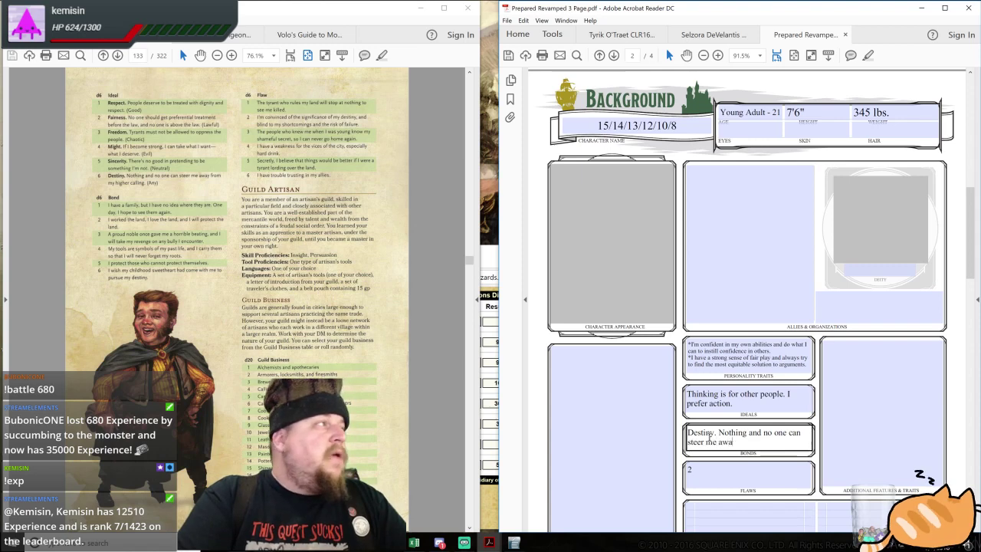
{"action": "type", "text": "y from my highe"}
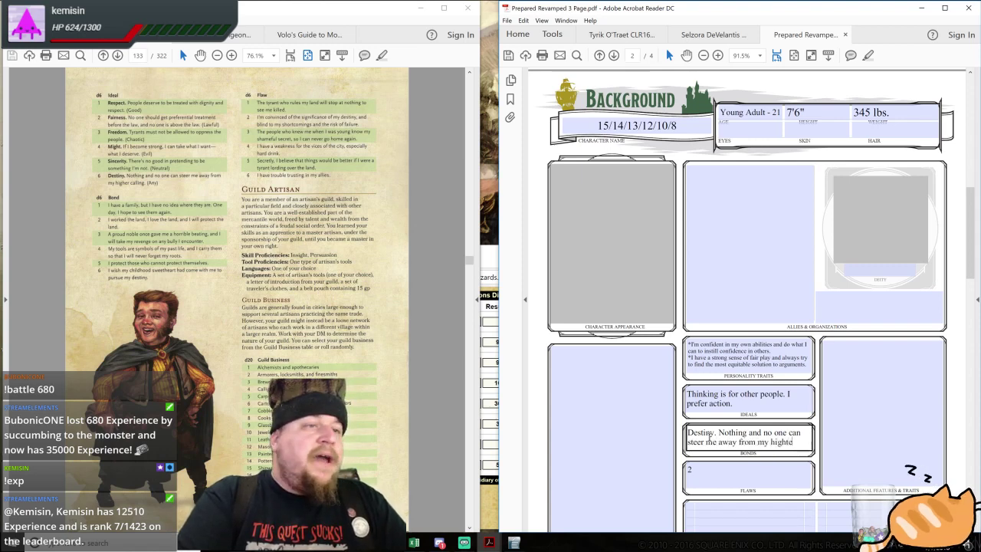
{"action": "key", "text": "BackSpace"}
{"action": "key", "text": "BackSpace"}
{"action": "key", "text": "BackSpace"}
{"action": "type", "text": "er callin"}
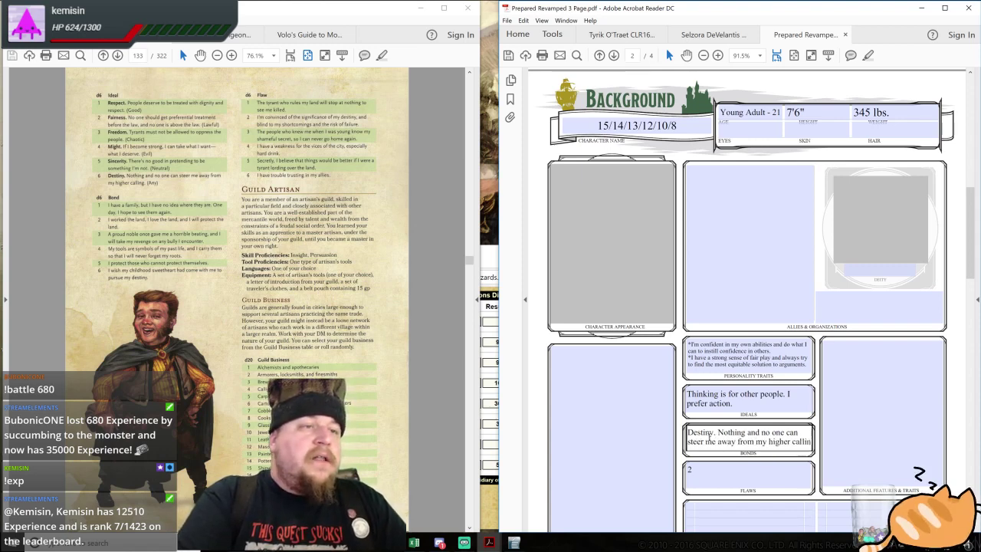
{"action": "type", "text": "g."}
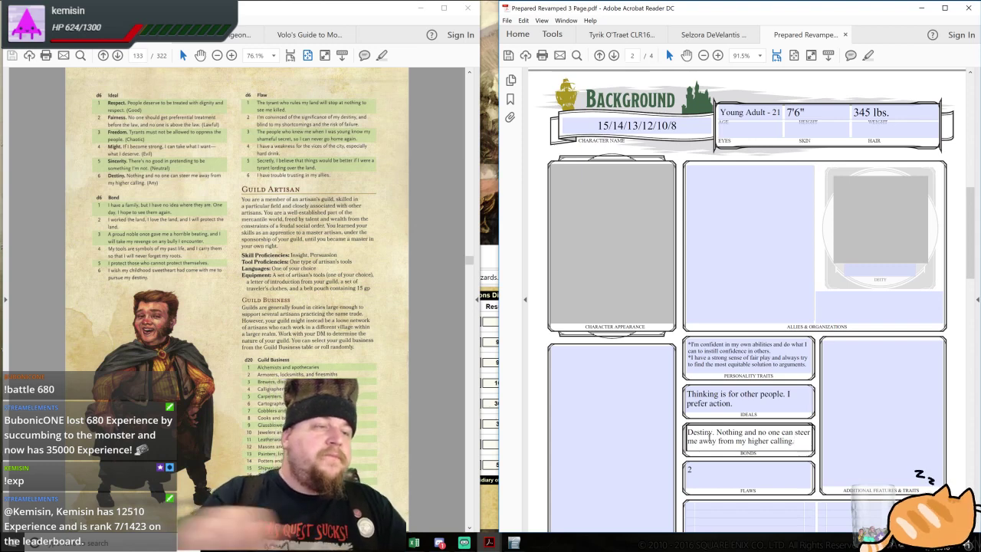
{"action": "scroll", "coordinate": [711, 436], "scroll_direction": "down", "scroll_amount": 1}
{"action": "left_click", "coordinate": [712, 457]}
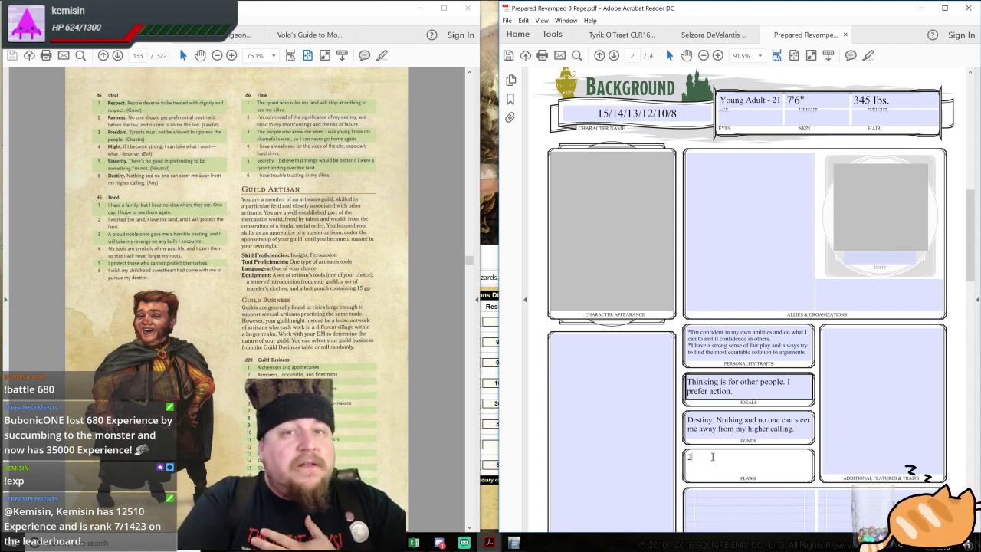
Replace the Flaws placeholder 2 with 'I worked the land, I love the land,'
{"action": "key", "text": "BackSpace"}
{"action": "type", "text": "I wor"}
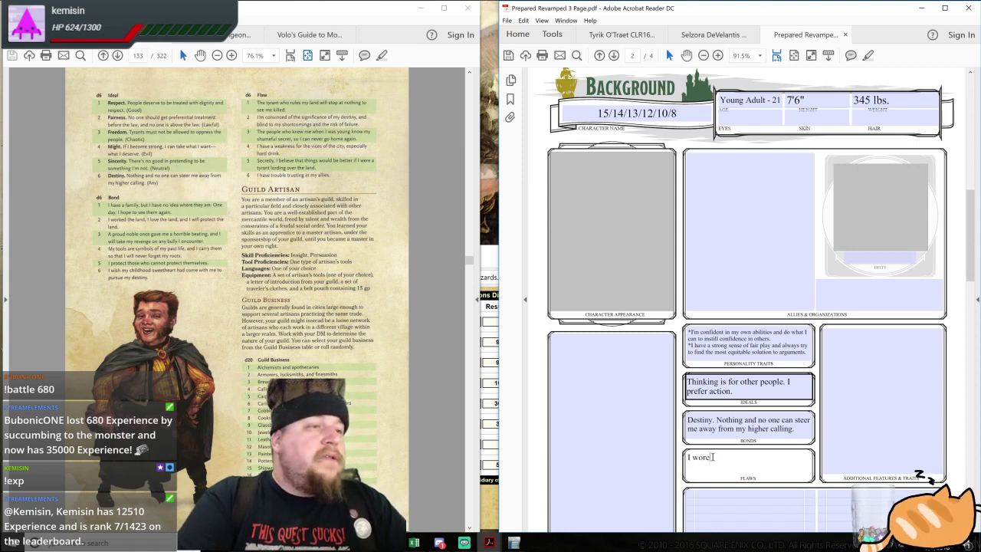
{"action": "type", "text": "ked the land, I"}
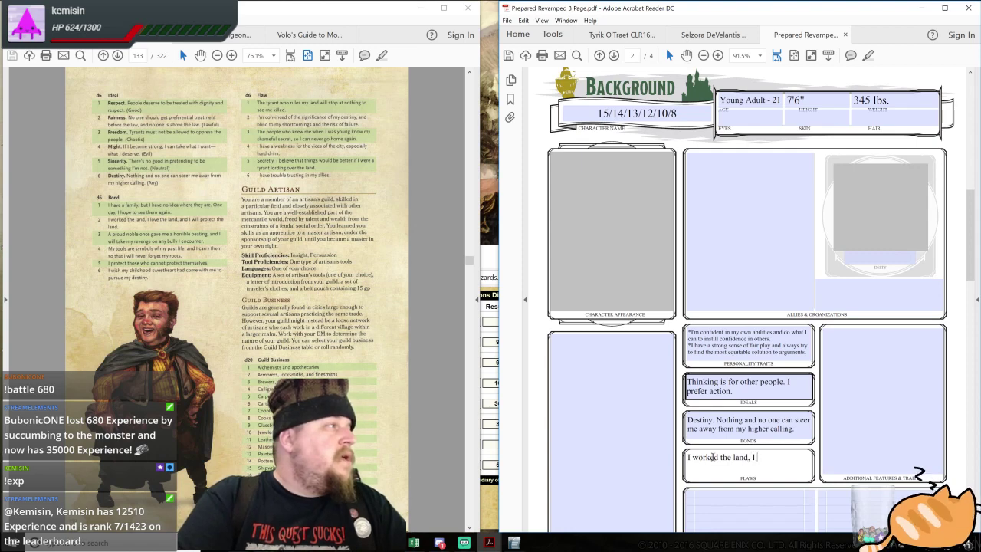
{"action": "type", "text": " love the land,"}
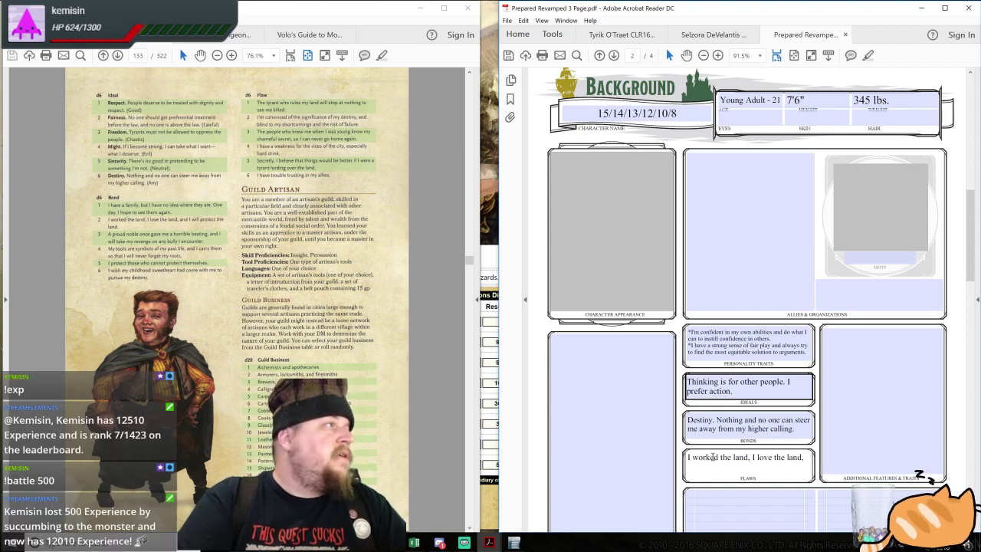
{"action": "left_click", "coordinate": [380, 358]}
{"action": "scroll", "coordinate": [379, 358], "scroll_direction": "up", "scroll_amount": 3}
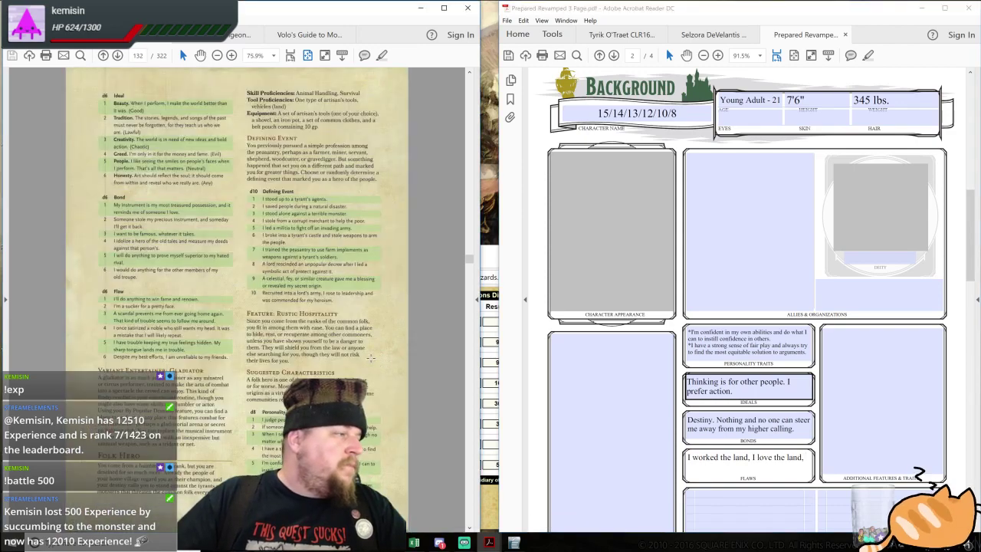
{"action": "scroll", "coordinate": [362, 373], "scroll_direction": "down", "scroll_amount": 3}
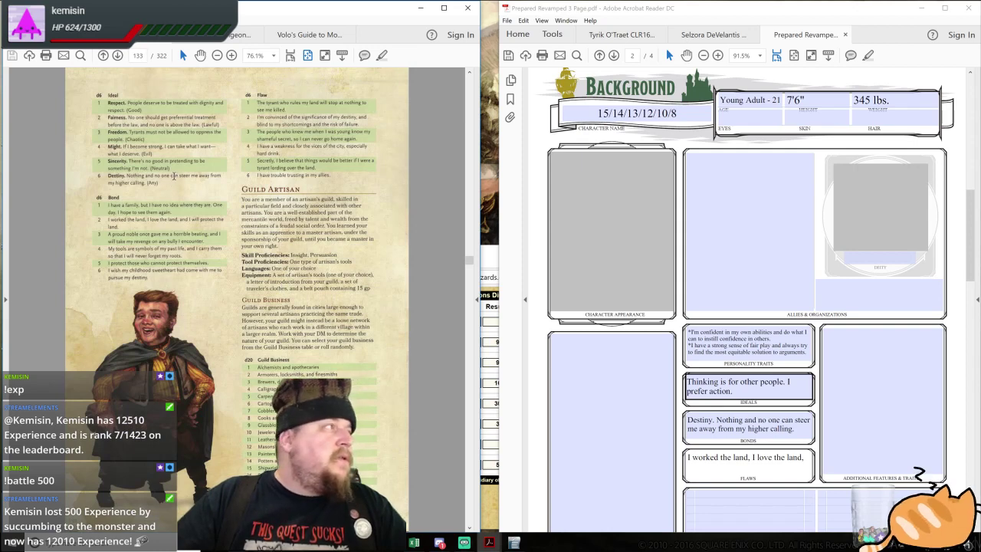
{"action": "scroll", "coordinate": [189, 177], "scroll_direction": "up", "scroll_amount": 3}
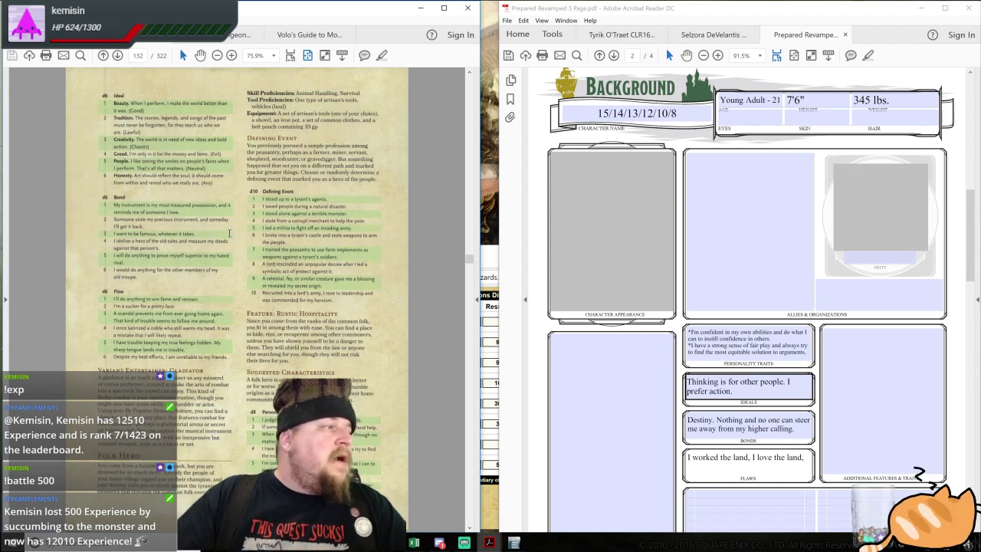
{"action": "scroll", "coordinate": [232, 235], "scroll_direction": "down", "scroll_amount": 3}
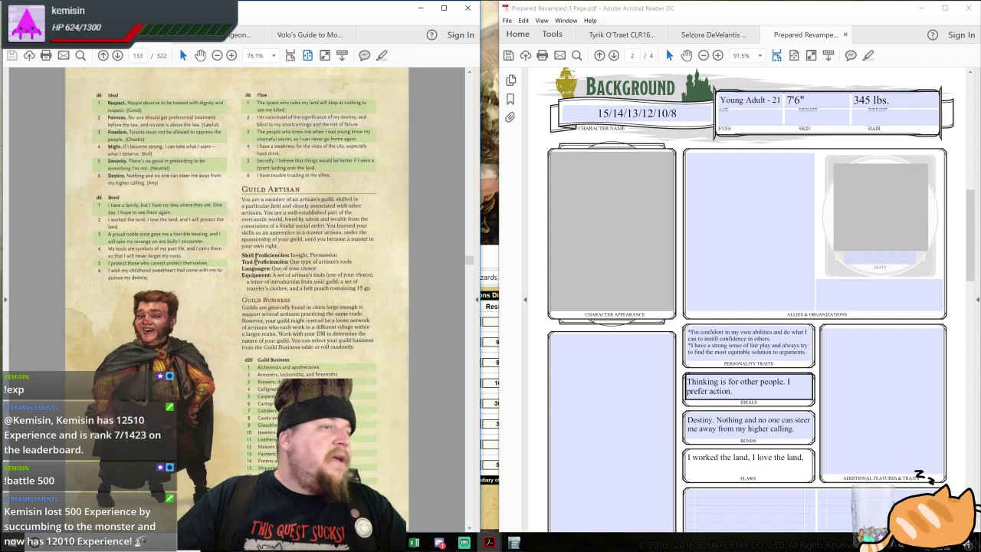
Move the Destiny sentence out of Bonds and paste it over the Ideals text
{"action": "left_click_drag", "start_coordinate": [734, 391], "coordinate": [682, 381]}
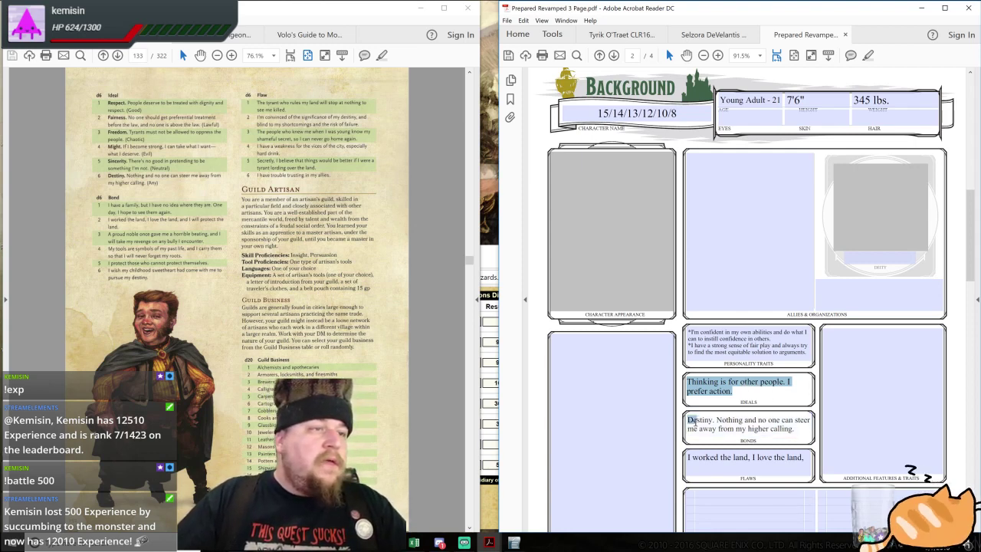
{"action": "triple_click", "coordinate": [804, 428]}
{"action": "key", "text": "ctrl+c"}
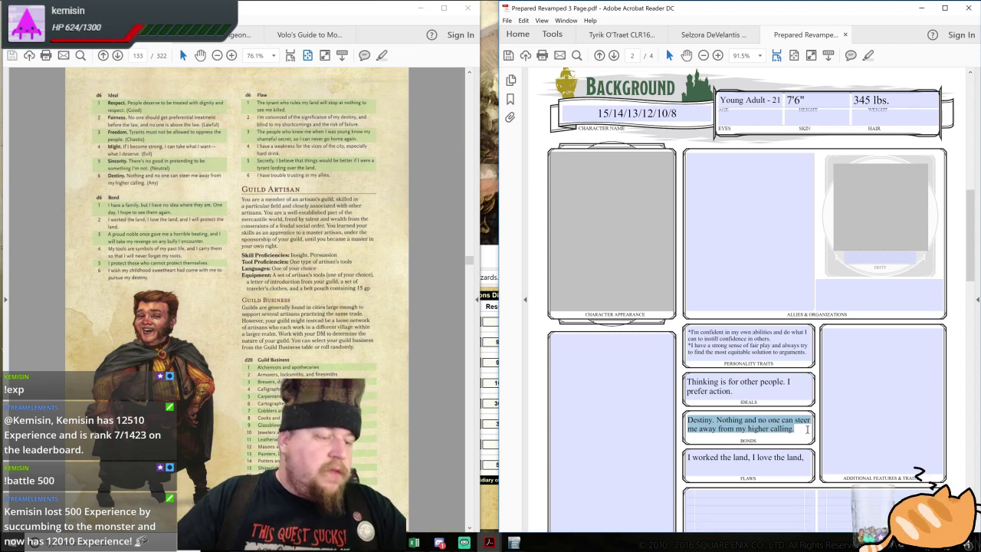
{"action": "key", "text": "Delete"}
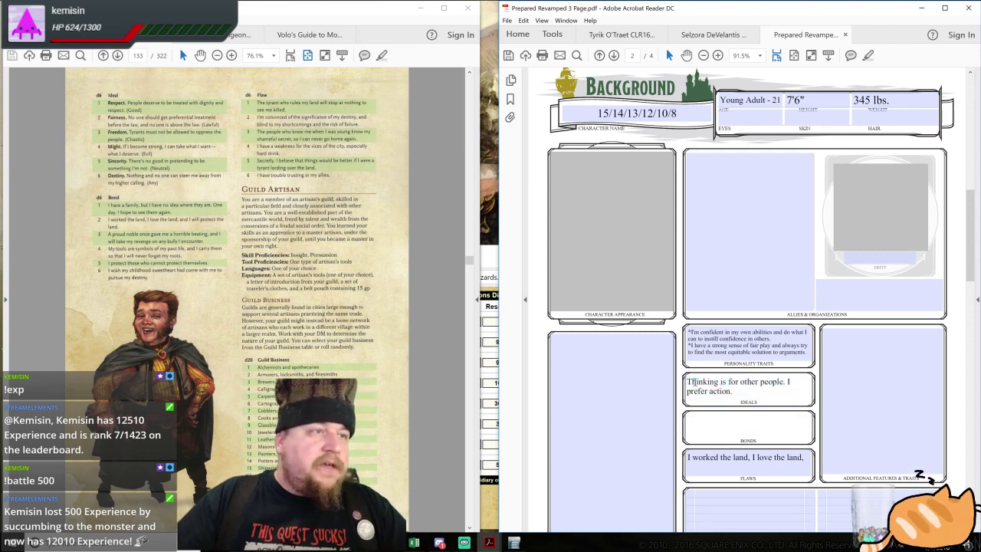
{"action": "triple_click", "coordinate": [755, 394]}
{"action": "key", "text": "ctrl+v"}
{"action": "left_click", "coordinate": [762, 425]}
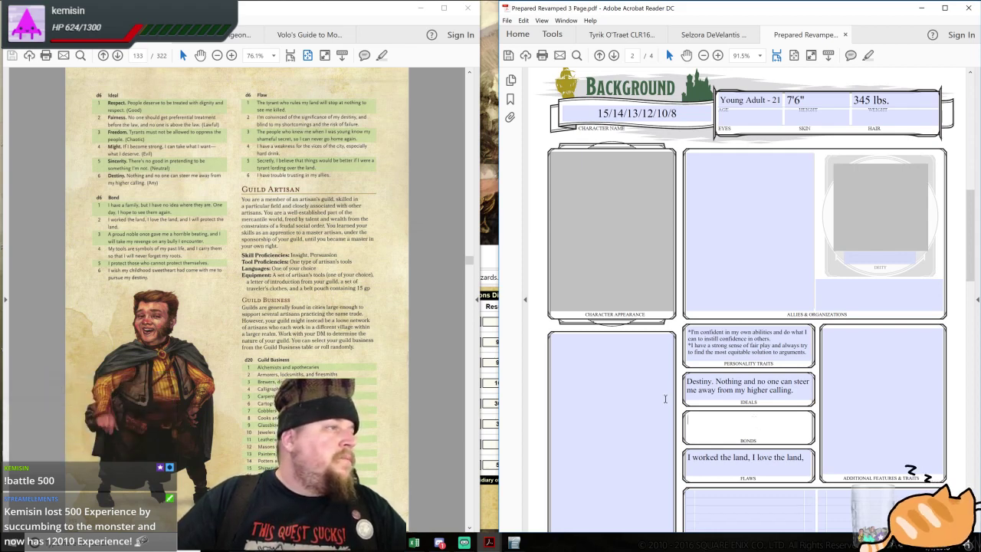
Type 'I wish my childhood sweetheart had come with me to pursue my destiny.' into Bonds
{"action": "left_click", "coordinate": [491, 263]}
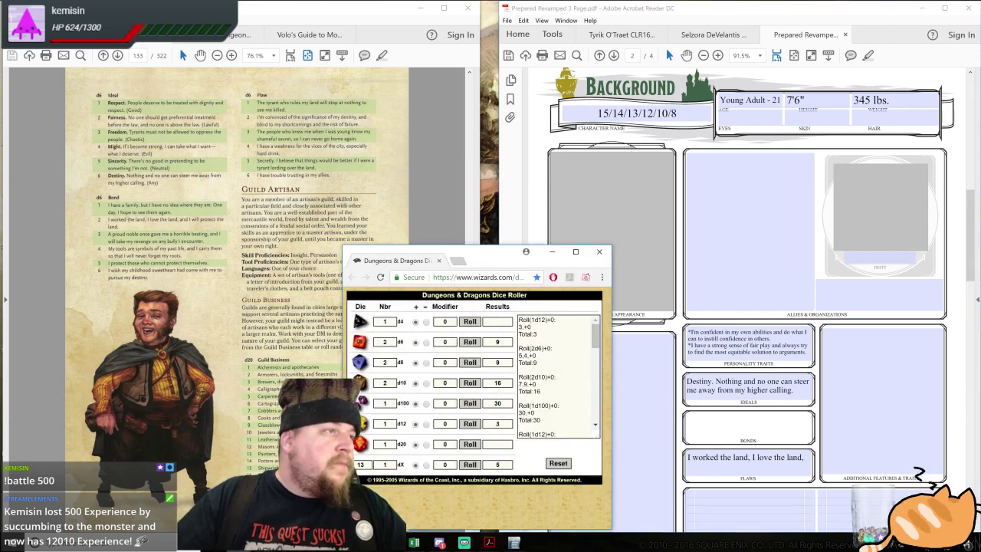
{"action": "scroll", "coordinate": [556, 375], "scroll_direction": "down", "scroll_amount": 3}
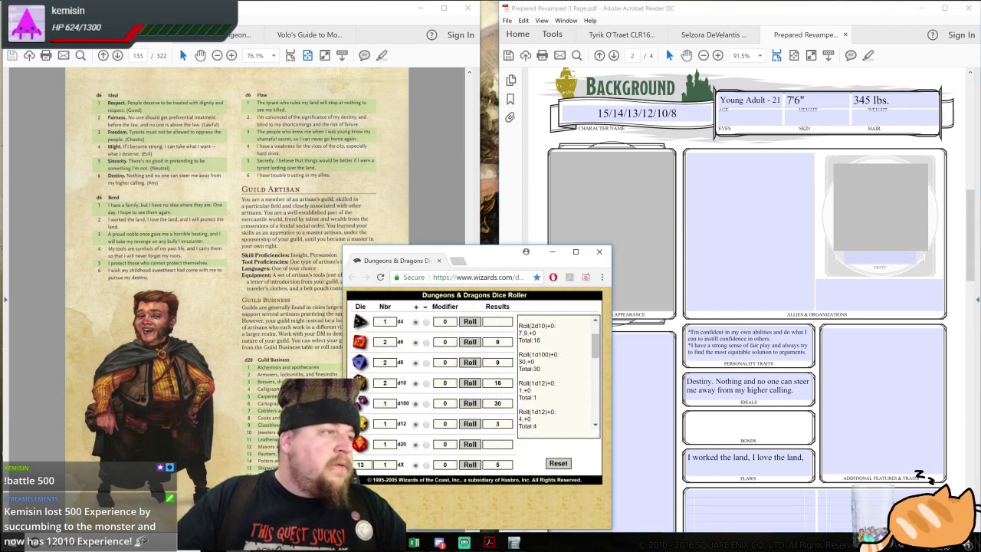
{"action": "scroll", "coordinate": [556, 376], "scroll_direction": "down", "scroll_amount": 2}
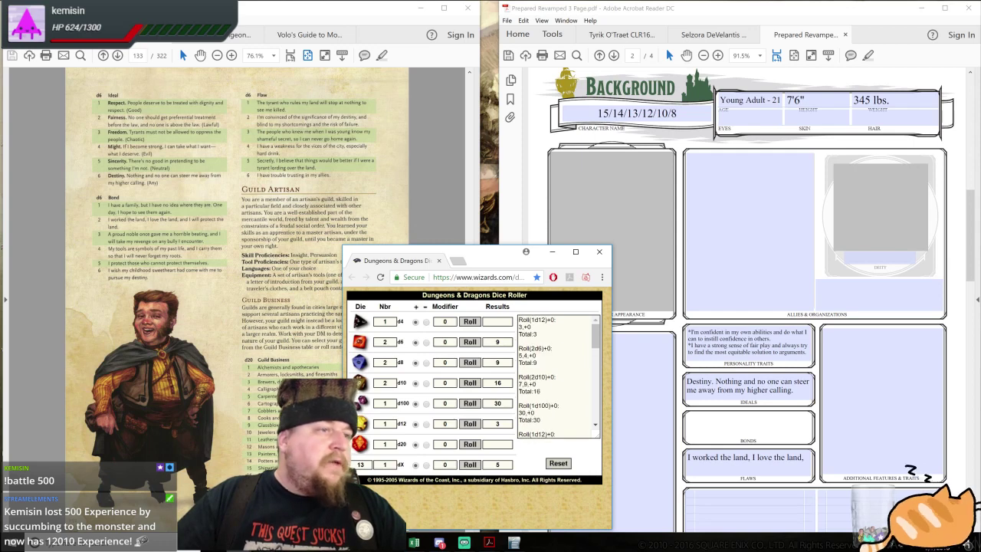
{"action": "left_click", "coordinate": [731, 423]}
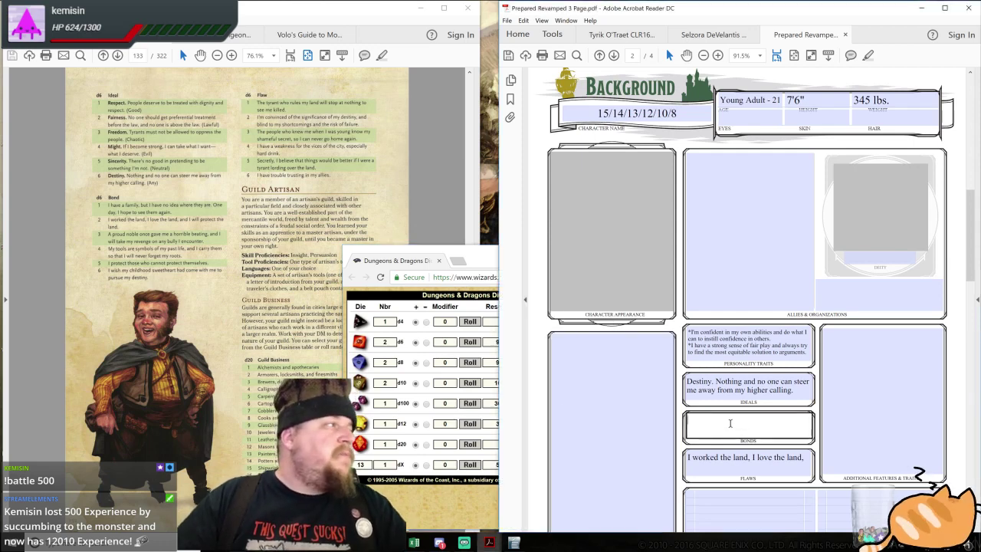
{"action": "type", "text": "I wish my"}
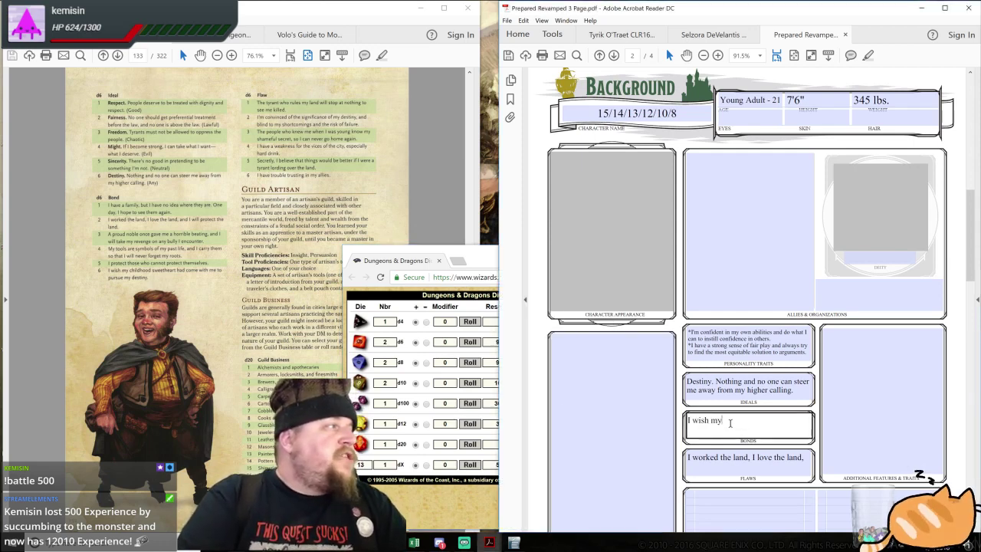
{"action": "type", "text": " childhood sweetheart"}
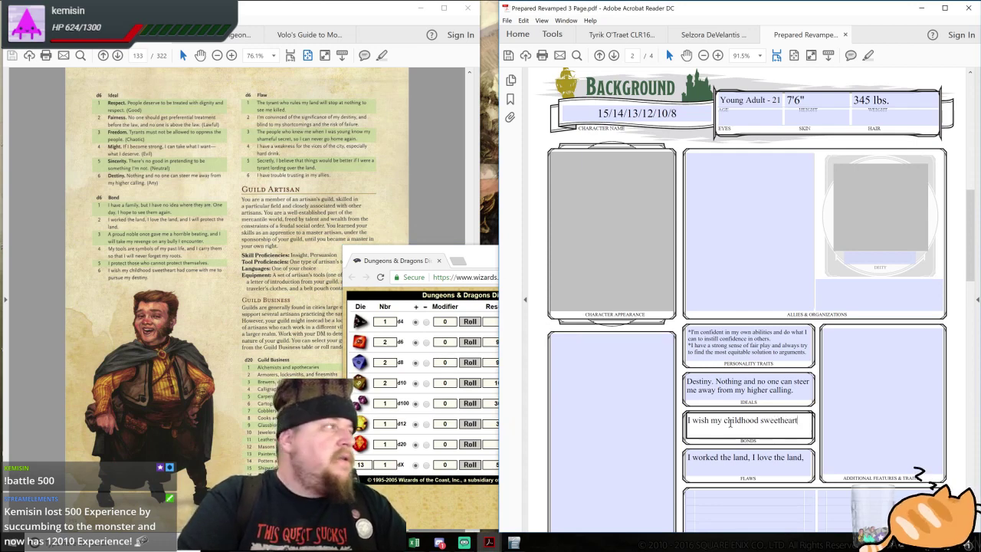
{"action": "type", "text": " had come with my"}
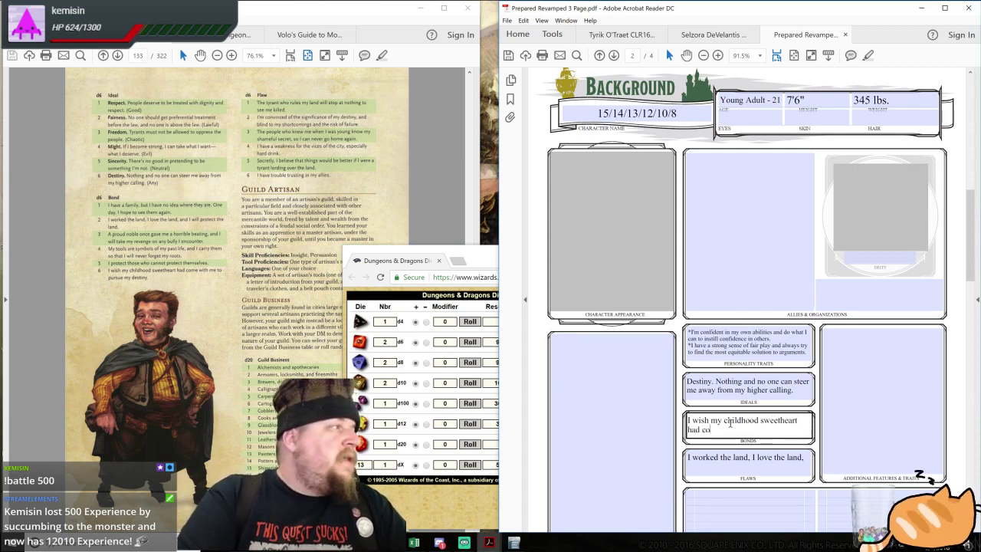
{"action": "key", "text": "BackSpace"}
{"action": "key", "text": "BackSpace"}
{"action": "type", "text": "e to pursue my d"}
{"action": "type", "text": "estin"}
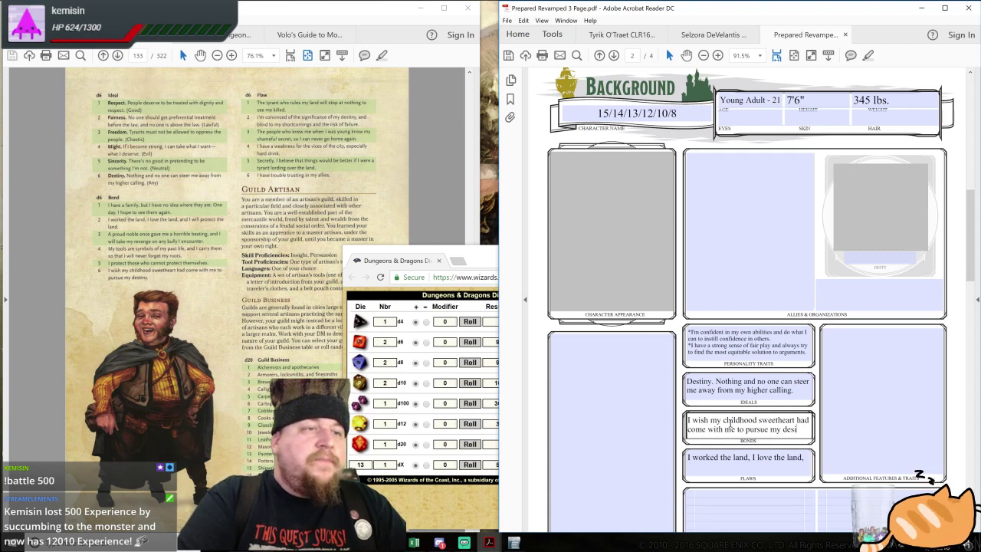
{"action": "type", "text": "y."}
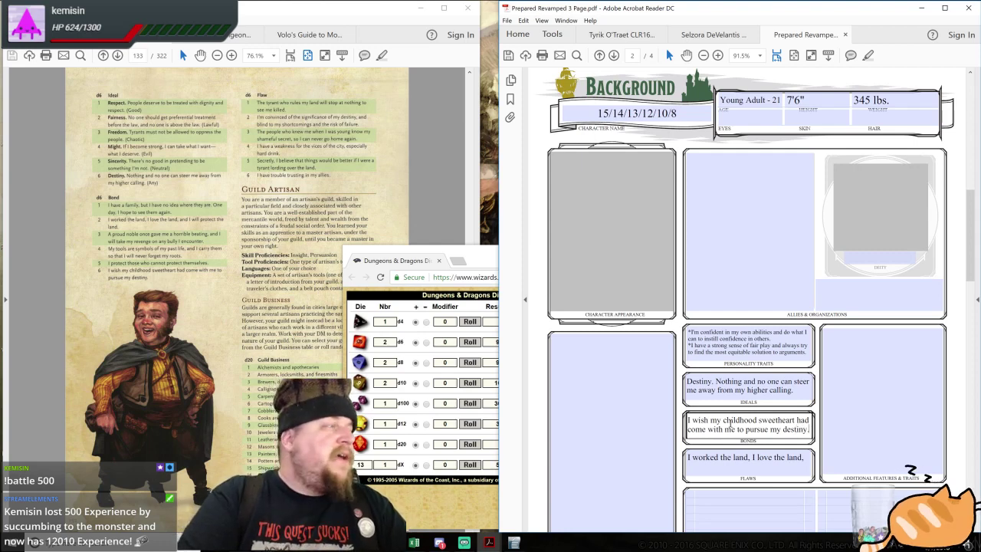
Rewrite Flaws as 'I'm convinced of the significance of my destiny, and blind to my shortcomings and the risk of failure.'
{"action": "key", "text": "Tab"}
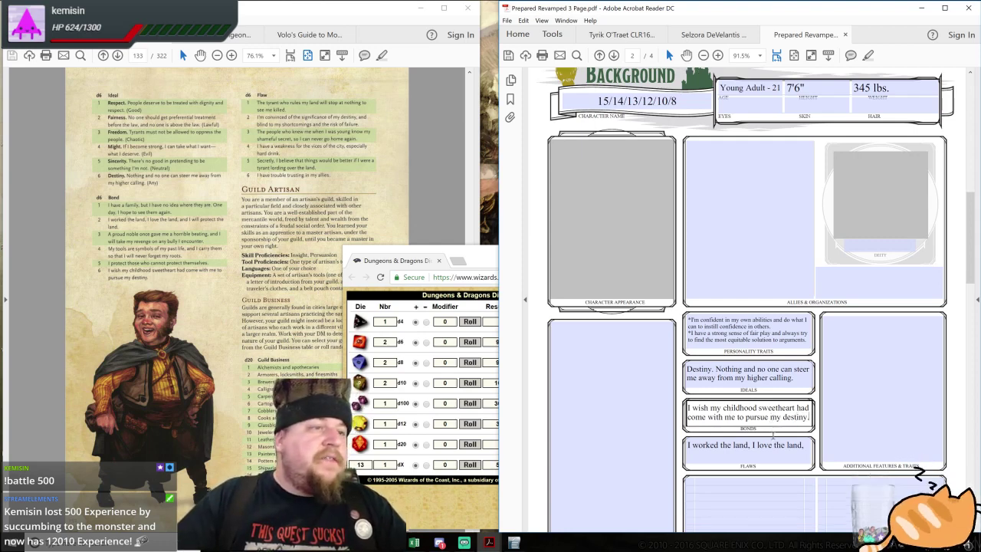
{"action": "left_click", "coordinate": [718, 445]}
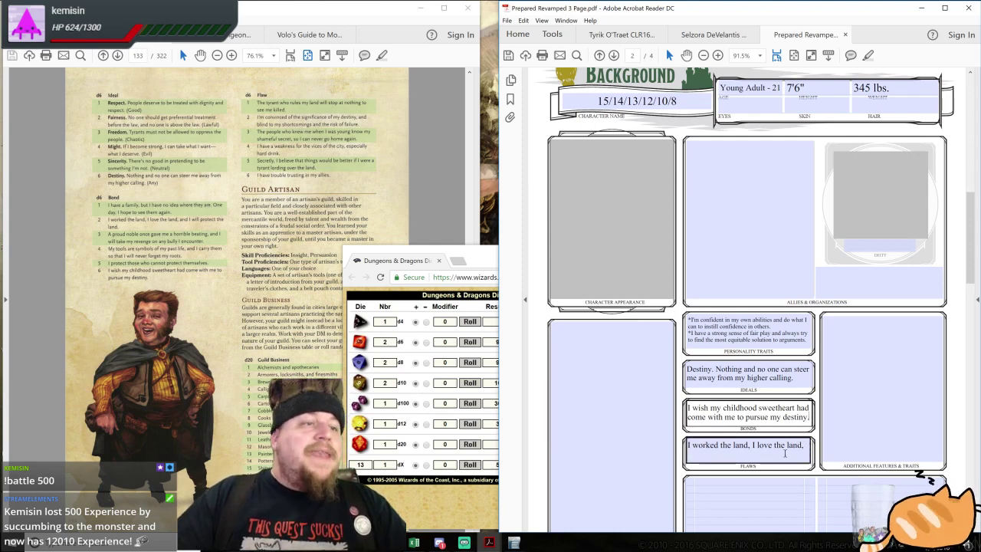
{"action": "key", "text": "shift+Home"}
{"action": "left_click_drag", "start_coordinate": [688, 445], "coordinate": [805, 444]}
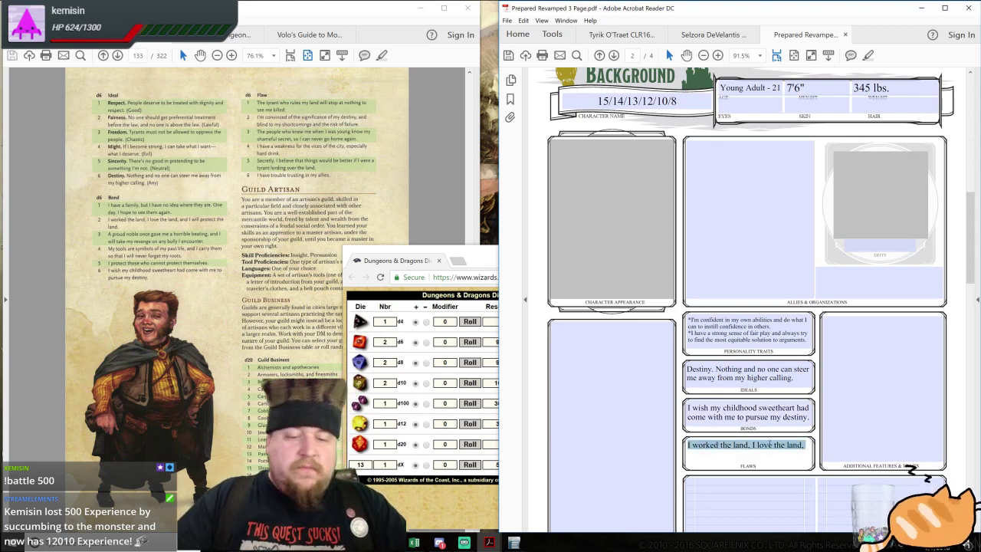
{"action": "key", "text": "BackSpace"}
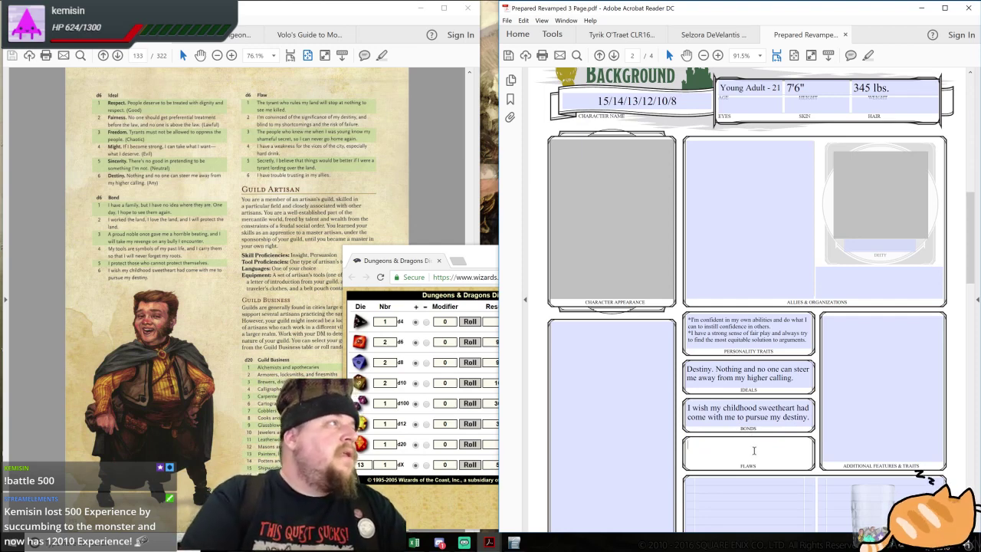
{"action": "type", "text": "I'm "}
{"action": "type", "text": "convinced "}
{"action": "type", "text": "of the signif"}
{"action": "type", "text": "icance of my d"}
{"action": "type", "text": "estiny"}
{"action": "type", "text": ", and the"}
{"action": "key", "text": "BackSpace"}
{"action": "key", "text": "BackSpace"}
{"action": "key", "text": "BackSpace"}
{"action": "key", "text": "BackSpace"}
{"action": "type", "text": "blind to my shortcomings"}
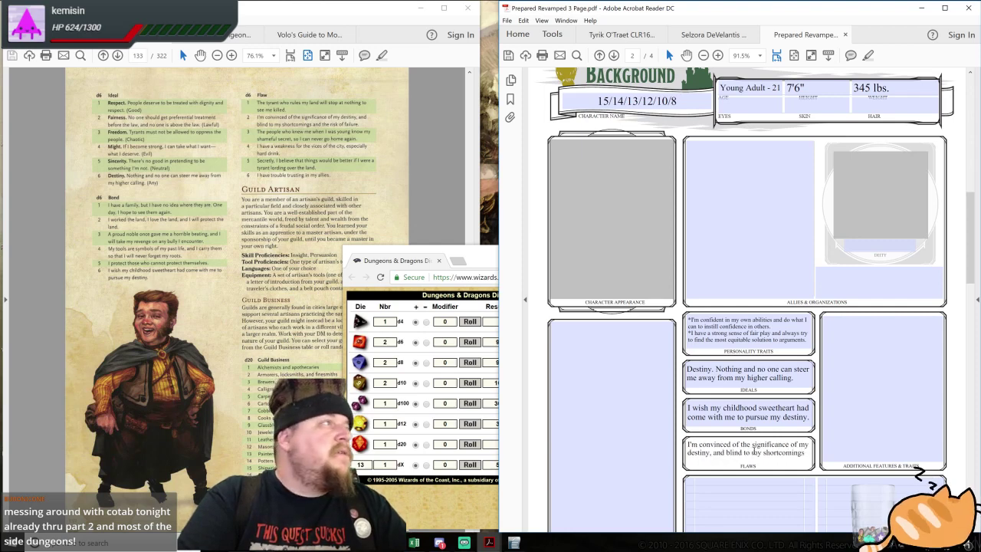
{"action": "type", "text": " and t"}
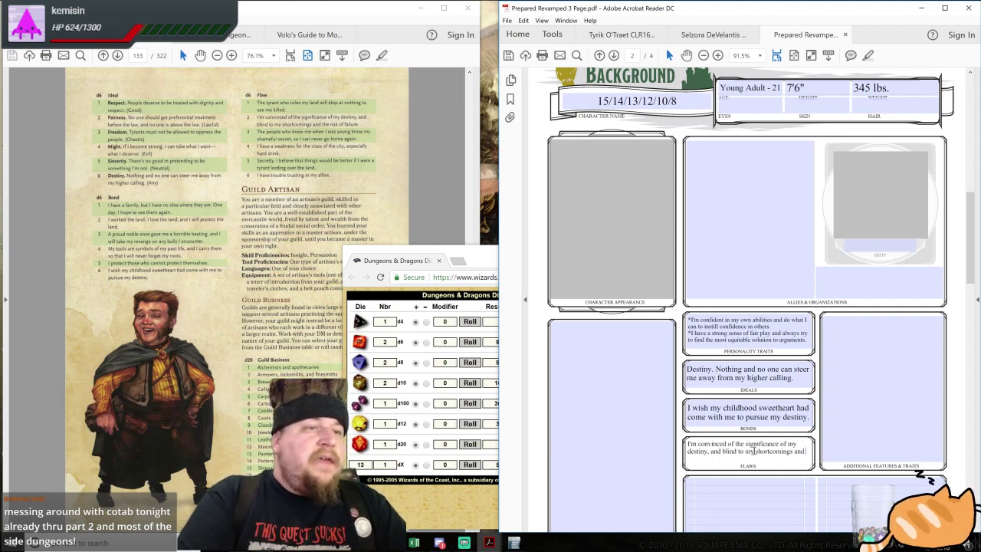
{"action": "type", "text": "he re"}
{"action": "type", "text": "sk of f"}
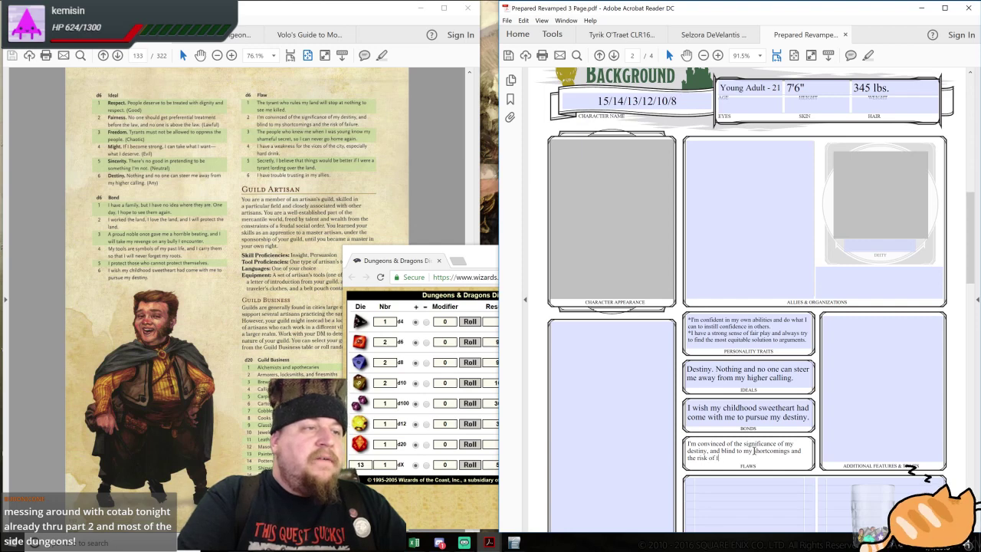
{"action": "type", "text": "ailure."}
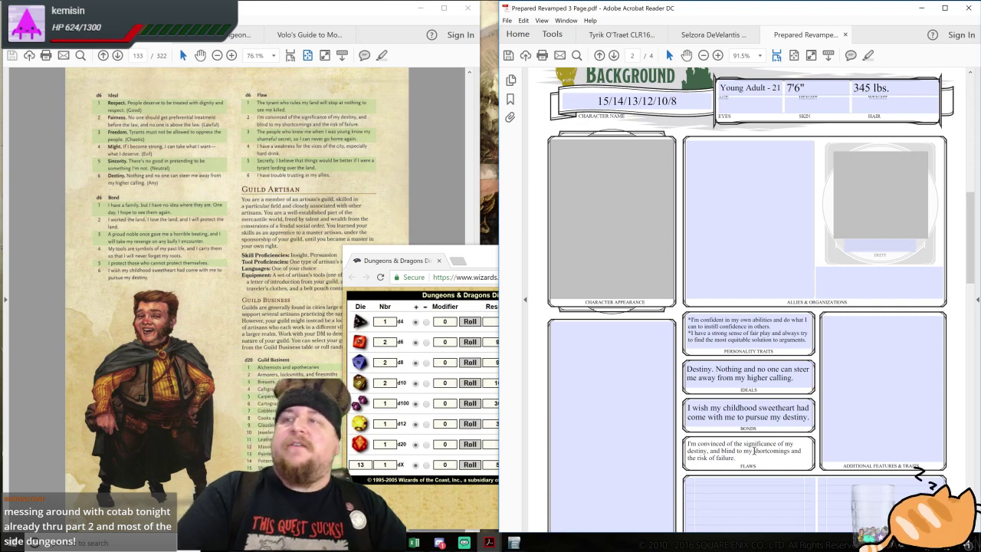
Raise the sourcebook window above the dice roller and scroll the character sheet back to the page 1 Overview
{"action": "left_click", "coordinate": [185, 251]}
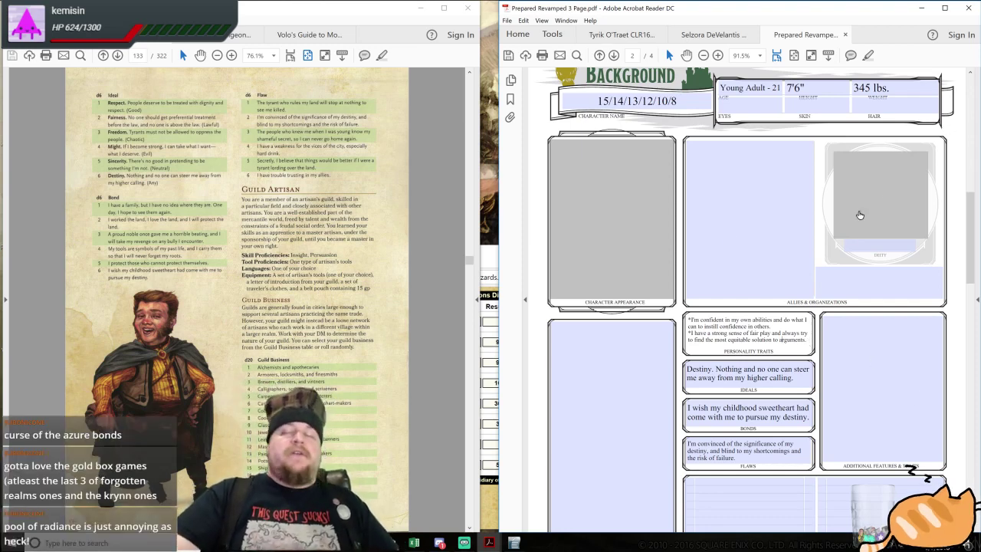
{"action": "left_click", "coordinate": [748, 237]}
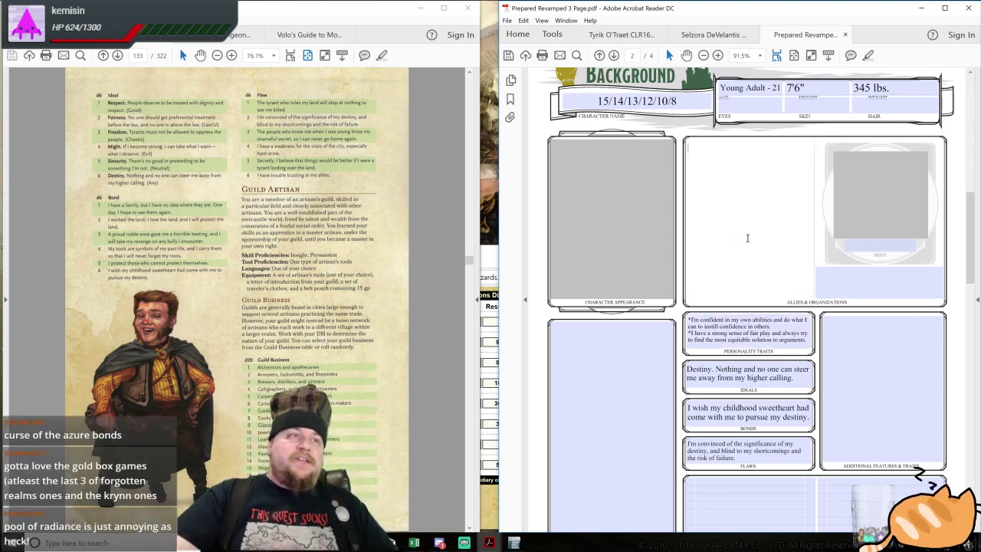
{"action": "left_click", "coordinate": [857, 396]}
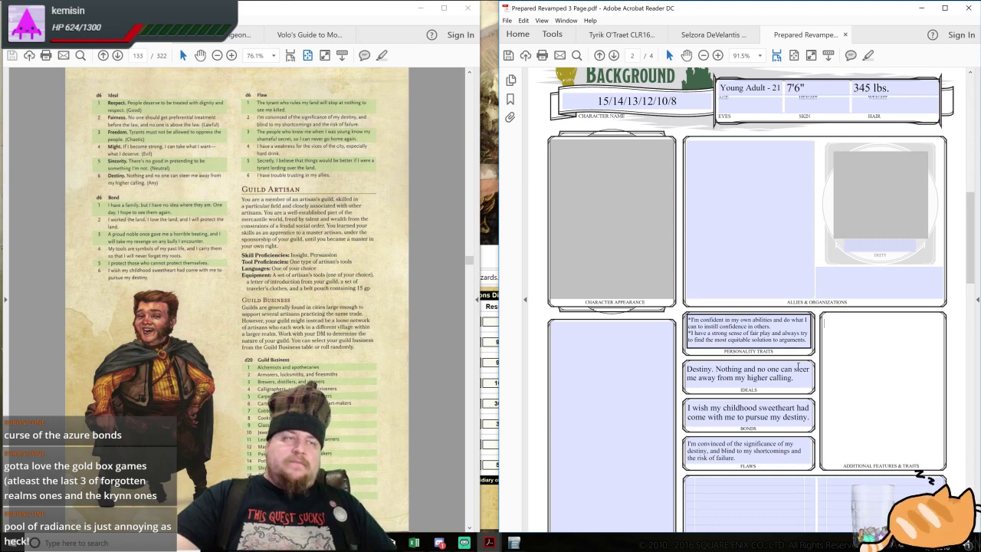
{"action": "scroll", "coordinate": [772, 363], "scroll_direction": "up", "scroll_amount": 3}
{"action": "scroll", "coordinate": [772, 362], "scroll_direction": "down", "scroll_amount": 1}
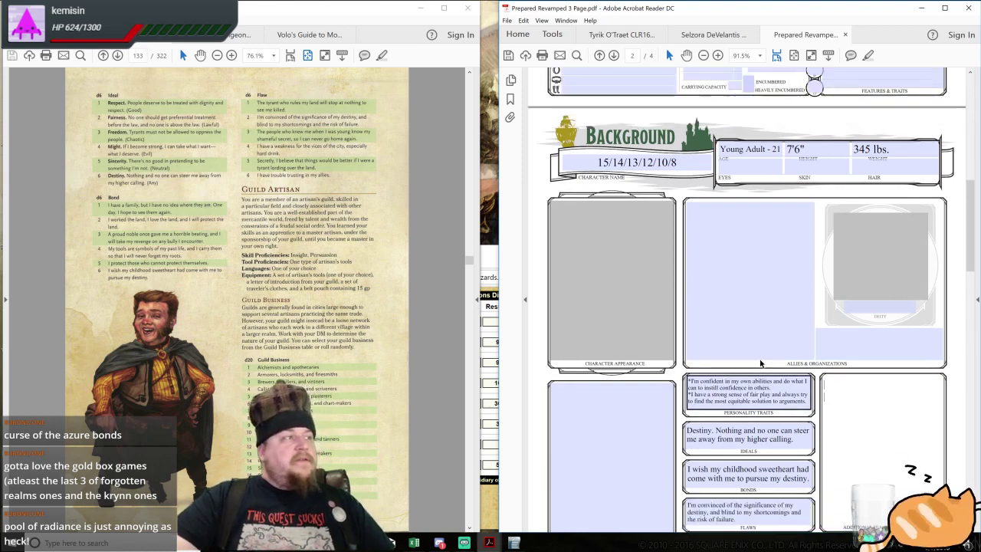
{"action": "scroll", "coordinate": [774, 365], "scroll_direction": "up", "scroll_amount": 2}
{"action": "scroll", "coordinate": [802, 383], "scroll_direction": "up", "scroll_amount": 3}
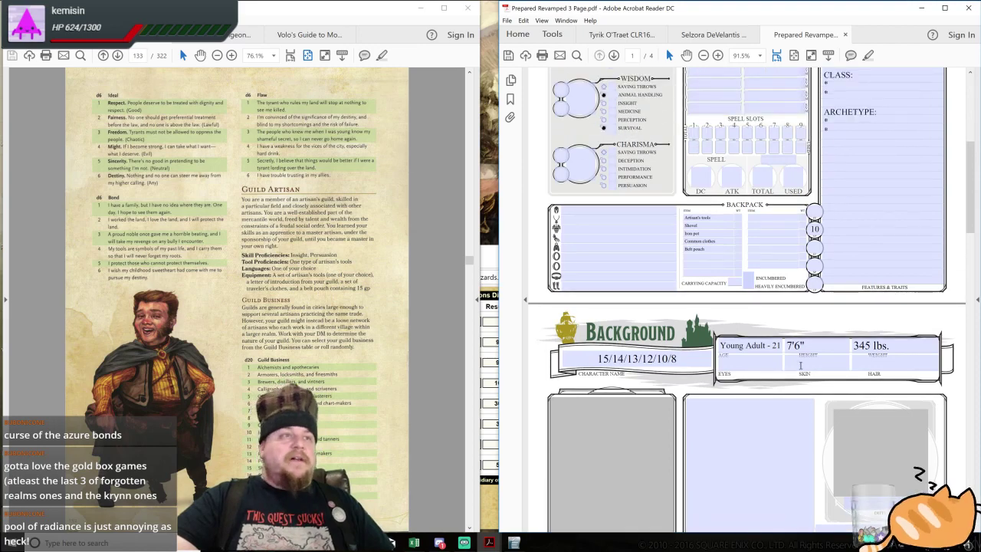
{"action": "scroll", "coordinate": [800, 365], "scroll_direction": "up", "scroll_amount": 9}
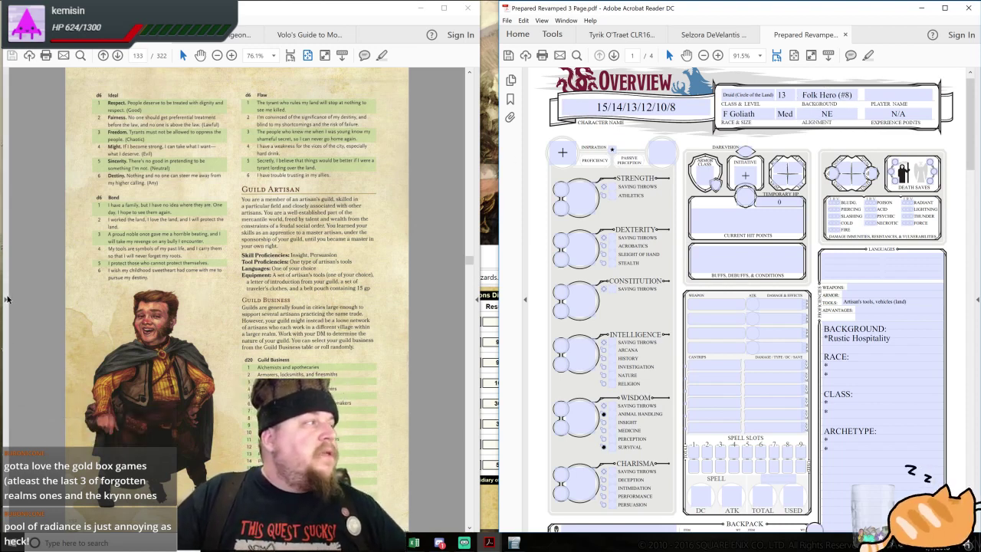
Switch to Volo's Guide to Monsters and jump to the Goliath race entry through its bookmarks
{"action": "left_click", "coordinate": [325, 38]}
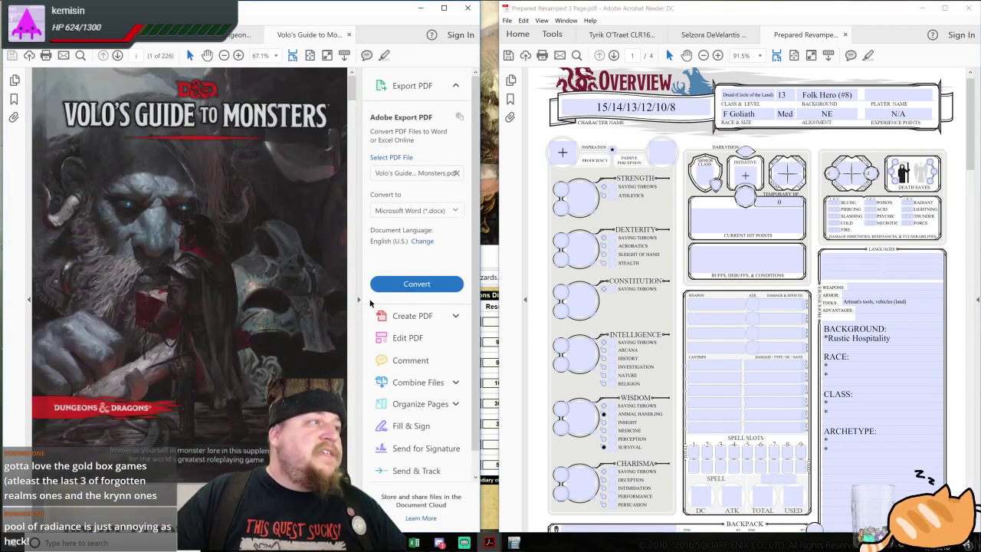
{"action": "left_click", "coordinate": [359, 300]}
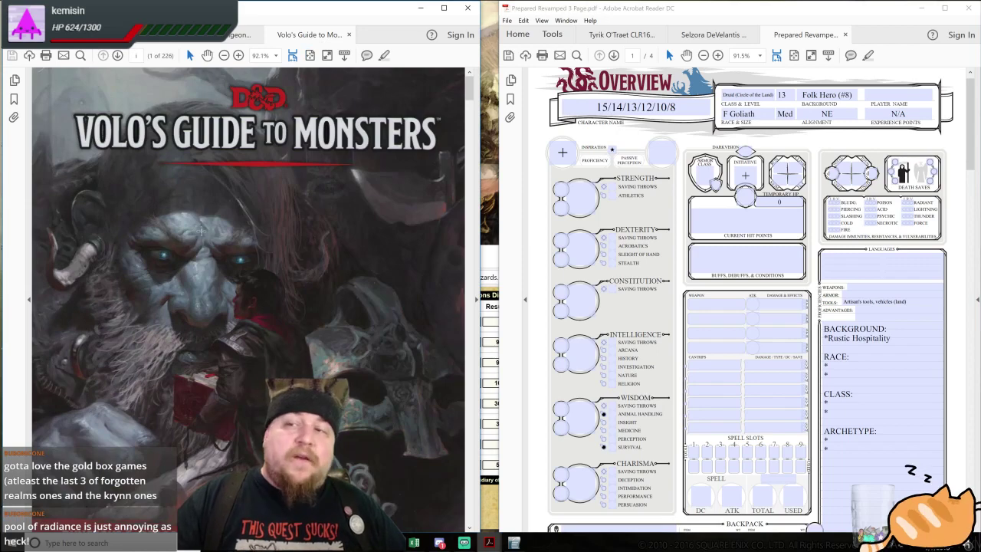
{"action": "left_click", "coordinate": [15, 100]}
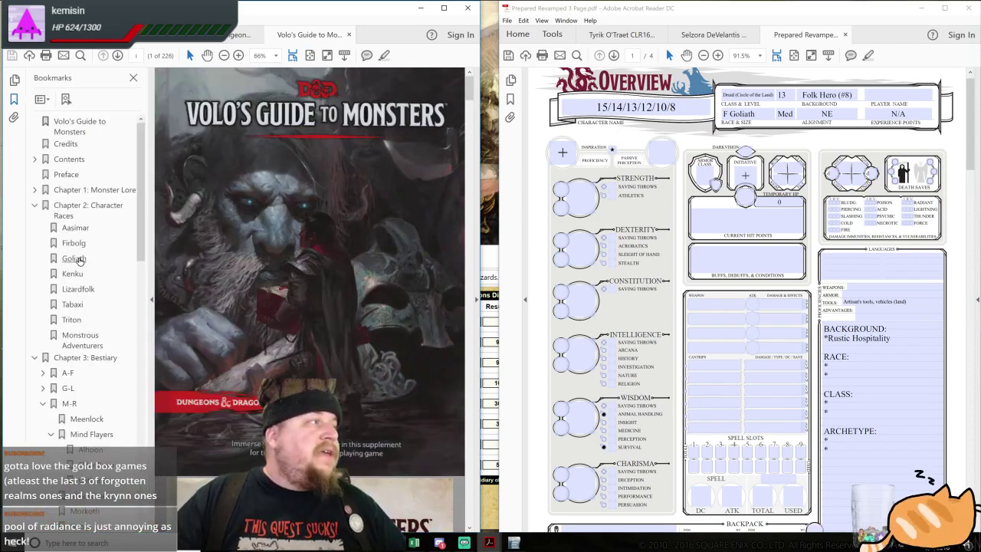
{"action": "left_click", "coordinate": [74, 259]}
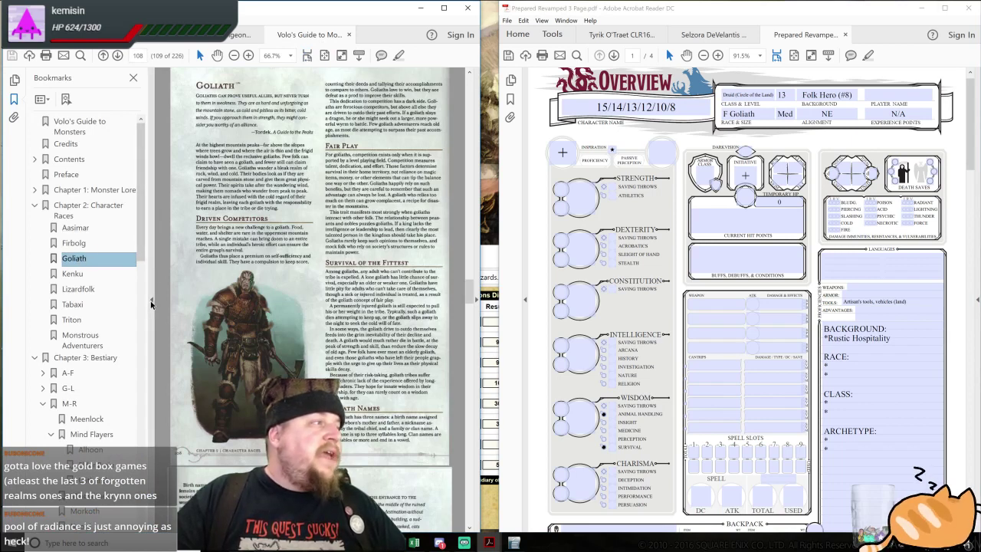
{"action": "left_click", "coordinate": [151, 303]}
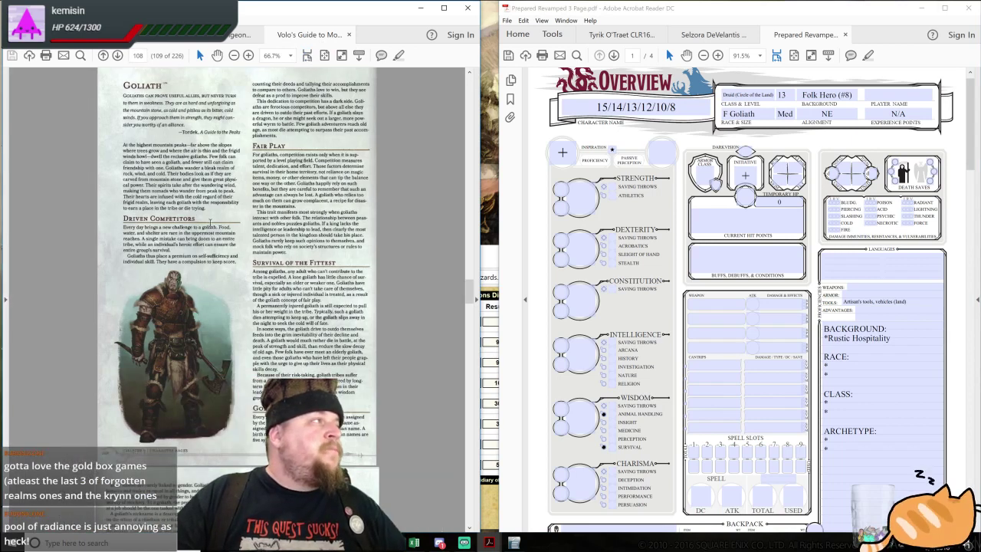
Read the Goliath introduction and scroll down to the Goliath Traits section on page 109
{"action": "left_click_drag", "start_coordinate": [114, 78], "coordinate": [417, 443]}
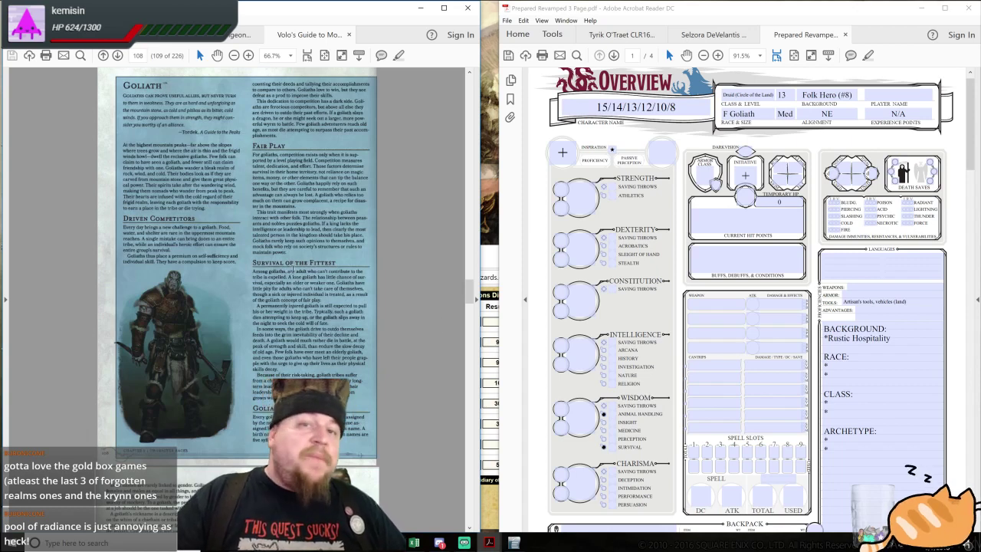
{"action": "left_click", "coordinate": [345, 230]}
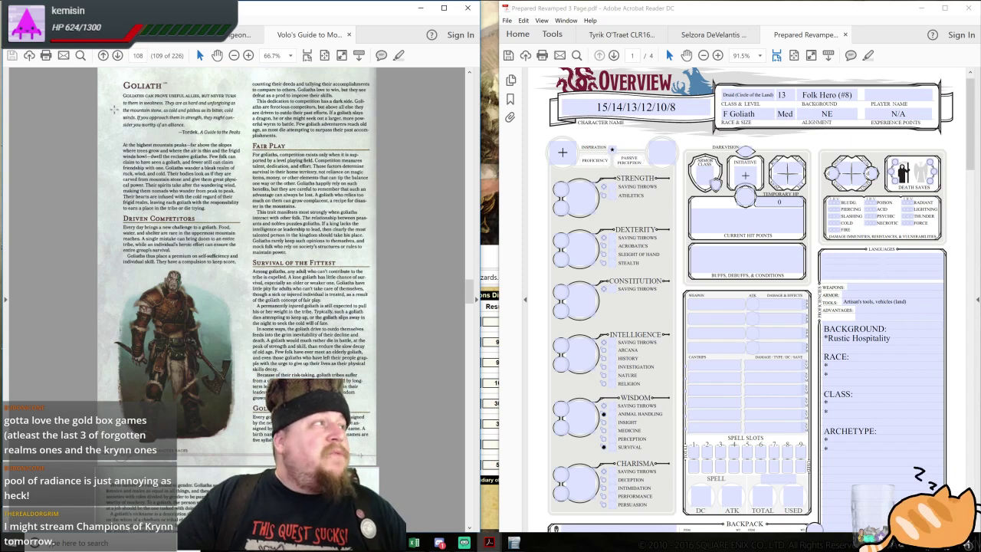
{"action": "left_click_drag", "start_coordinate": [115, 112], "coordinate": [422, 403]}
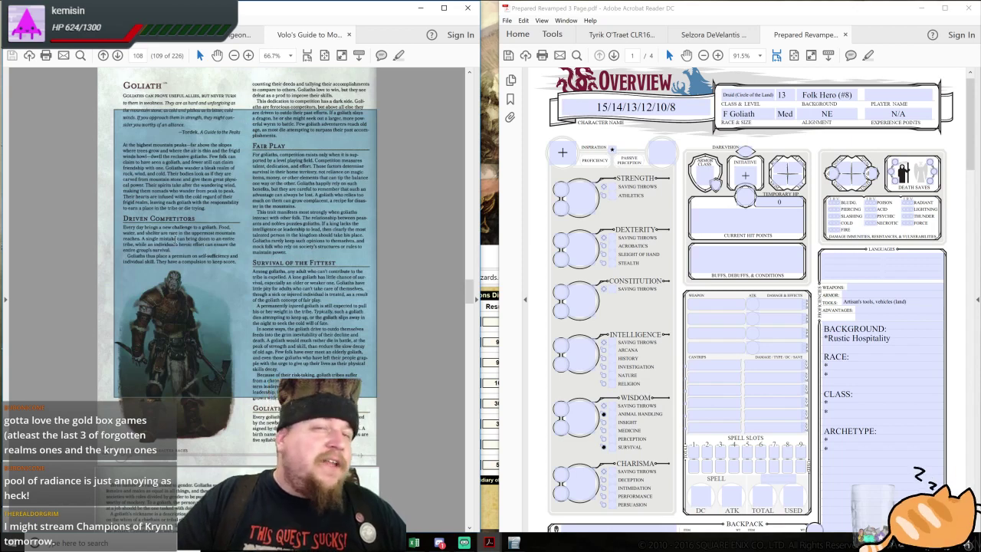
{"action": "left_click", "coordinate": [415, 274]}
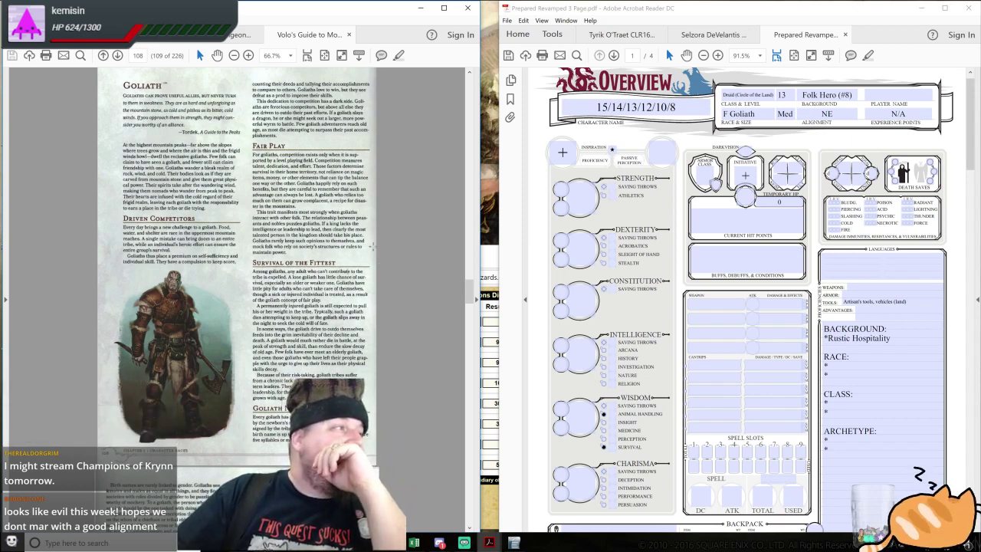
{"action": "scroll", "coordinate": [389, 276], "scroll_direction": "down", "scroll_amount": 3}
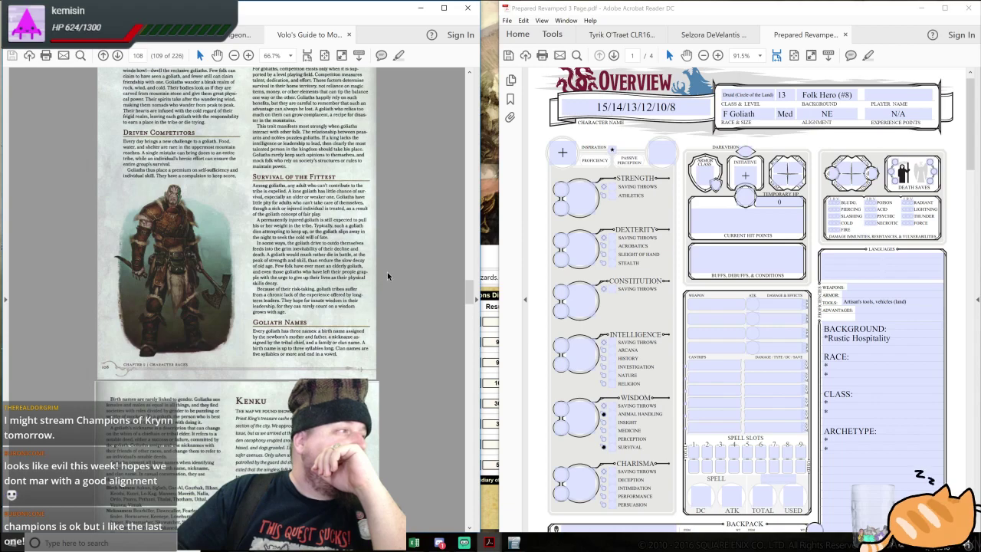
{"action": "scroll", "coordinate": [389, 276], "scroll_direction": "up", "scroll_amount": 5}
{"action": "scroll", "coordinate": [389, 276], "scroll_direction": "down", "scroll_amount": 9}
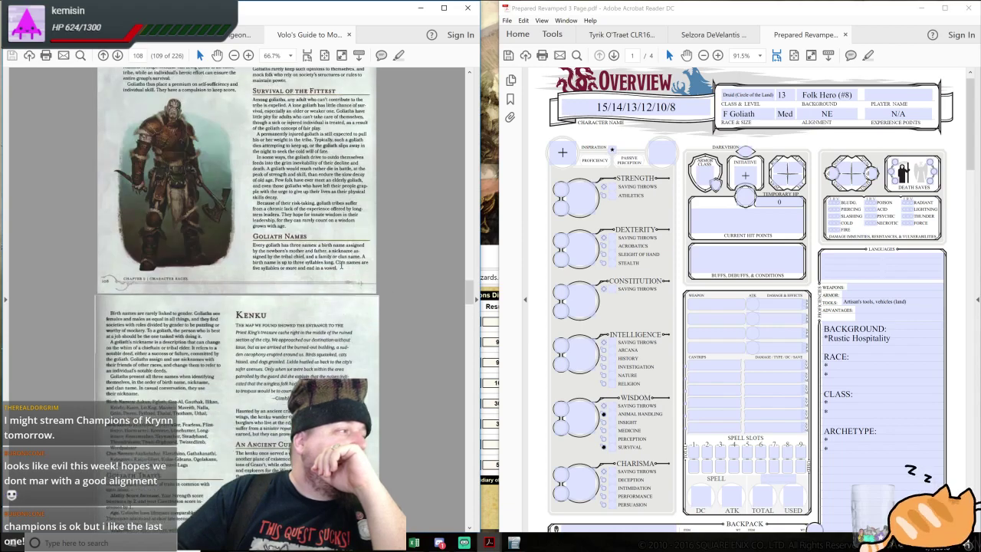
{"action": "scroll", "coordinate": [341, 265], "scroll_direction": "down", "scroll_amount": 2}
{"action": "scroll", "coordinate": [348, 273], "scroll_direction": "down", "scroll_amount": 3}
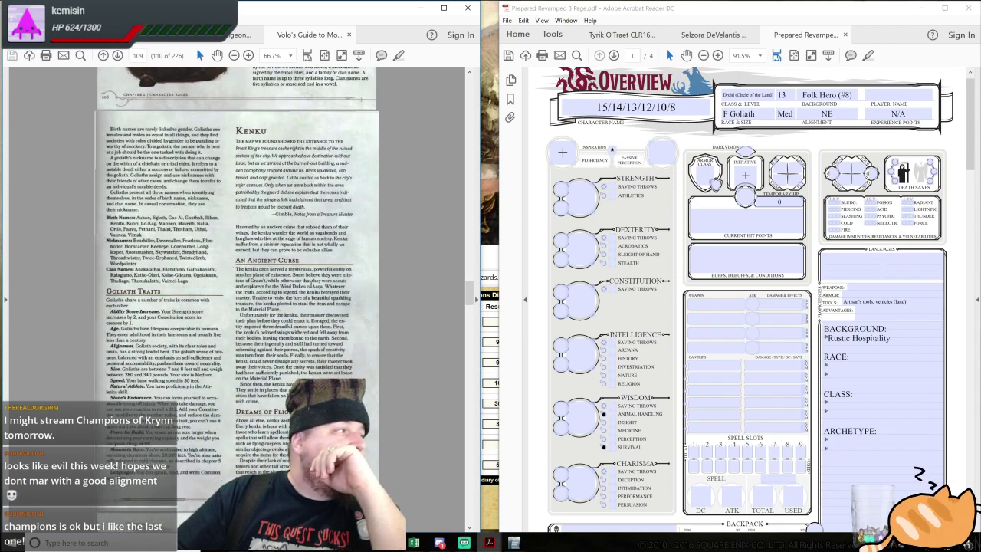
{"action": "scroll", "coordinate": [300, 285], "scroll_direction": "down", "scroll_amount": 2}
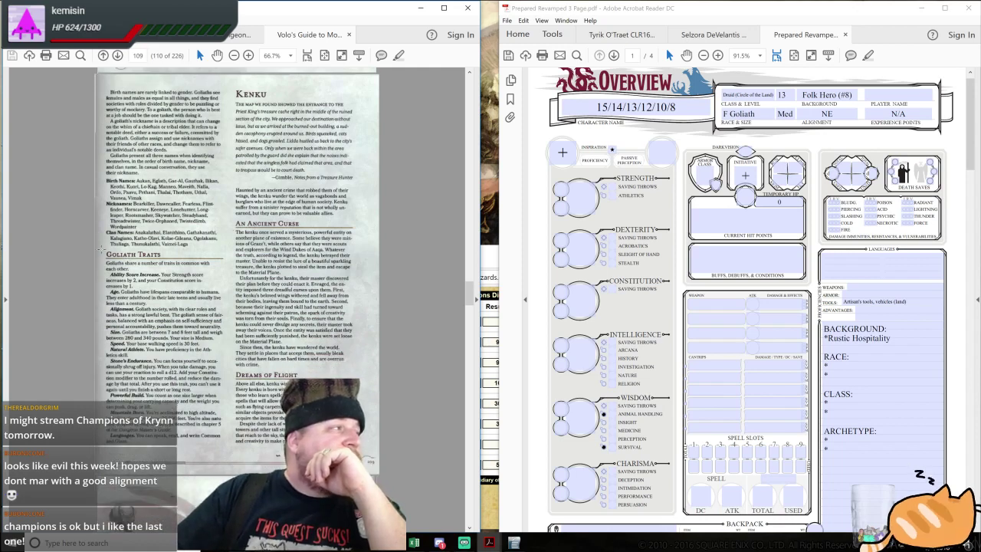
{"action": "mouse_move", "coordinate": [100, 249]}
{"action": "left_mouse_down"}
{"action": "mouse_move", "coordinate": [191, 337]}
{"action": "mouse_move", "coordinate": [92, 292]}
{"action": "mouse_move", "coordinate": [96, 253]}
{"action": "left_mouse_up"}
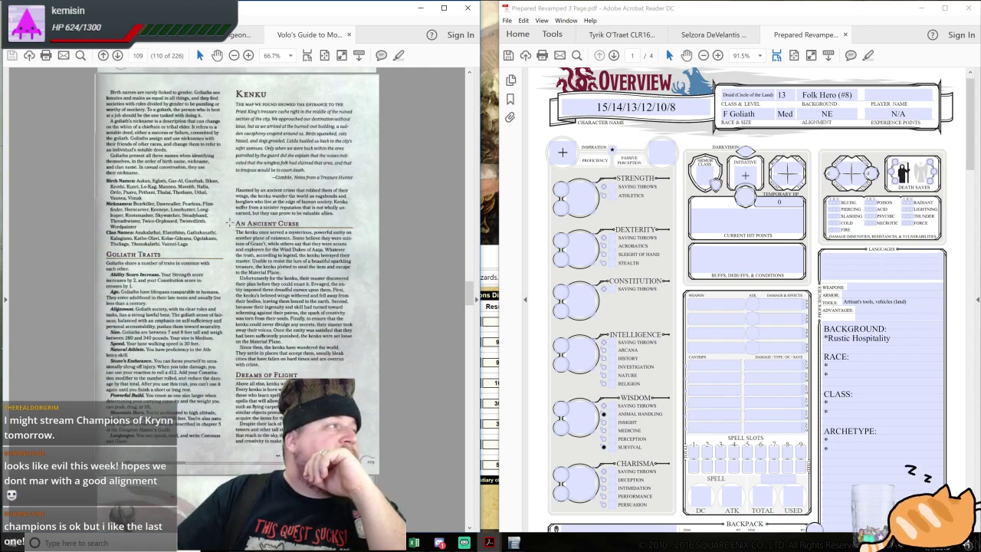
Zoom in on Volo's Guide to read the Goliath Traits section
{"action": "left_click", "coordinate": [248, 55]}
{"action": "left_click", "coordinate": [249, 55]}
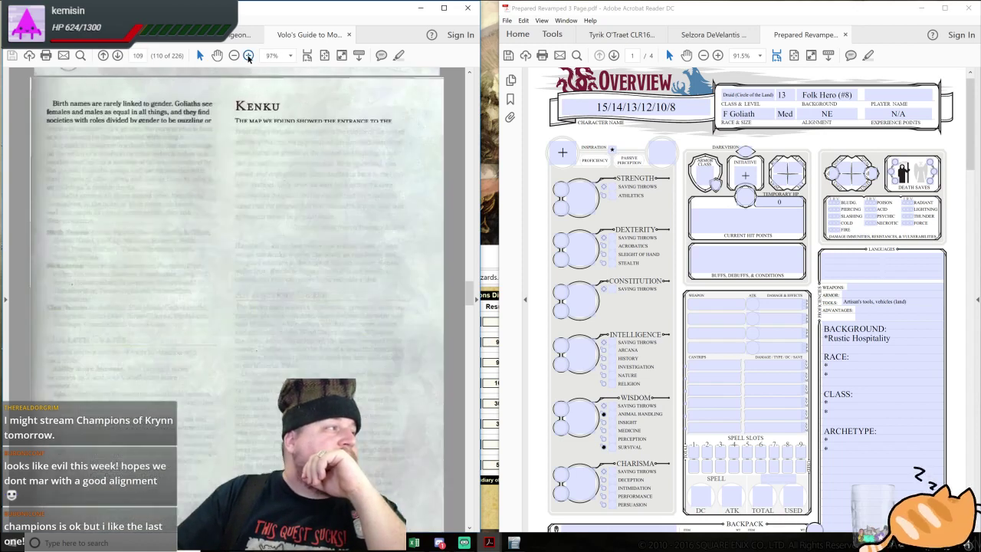
{"action": "scroll", "coordinate": [245, 276], "scroll_direction": "down", "scroll_amount": 3}
{"action": "scroll", "coordinate": [236, 291], "scroll_direction": "down", "scroll_amount": 1}
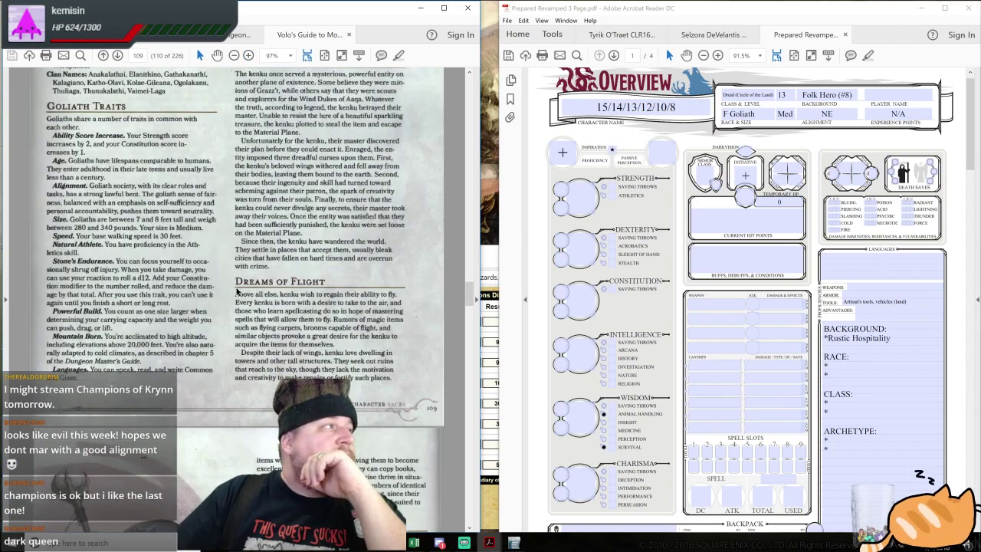
{"action": "left_click_drag", "start_coordinate": [35, 92], "coordinate": [228, 400]}
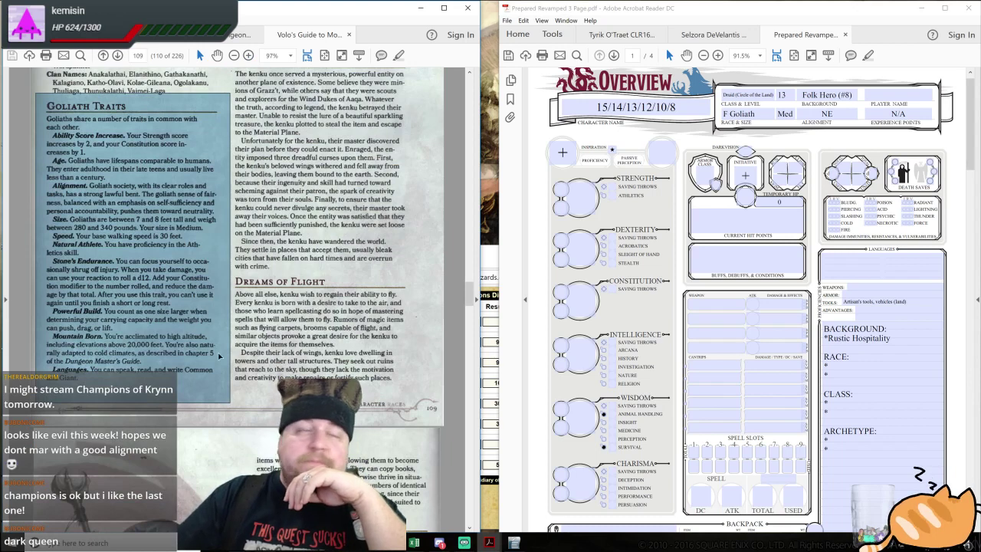
{"action": "left_click", "coordinate": [304, 240]}
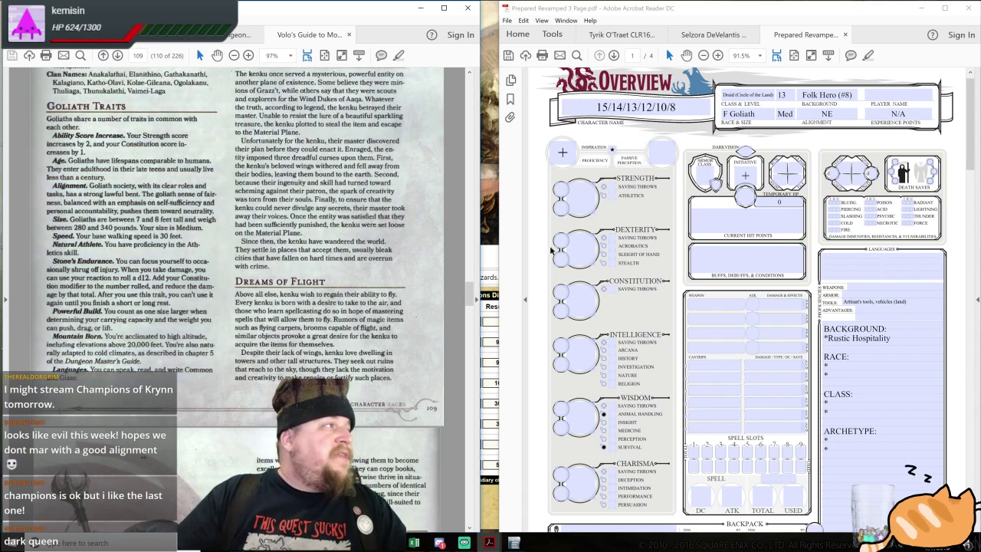
Enter a Strength bonus of 2 and a Constitution bonus of 1
{"action": "left_click", "coordinate": [561, 207]}
{"action": "type", "text": "2"}
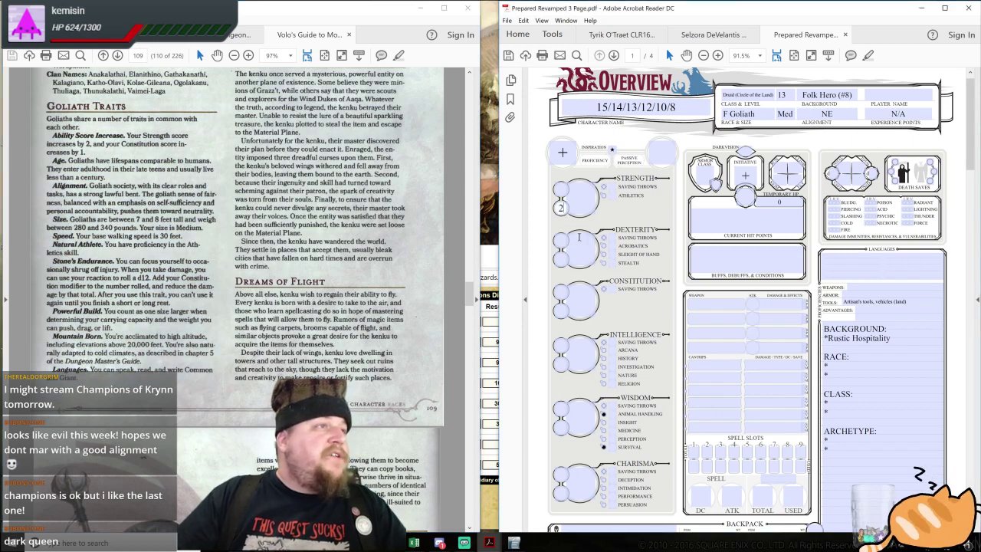
{"action": "left_click", "coordinate": [561, 311]}
{"action": "type", "text": "1"}
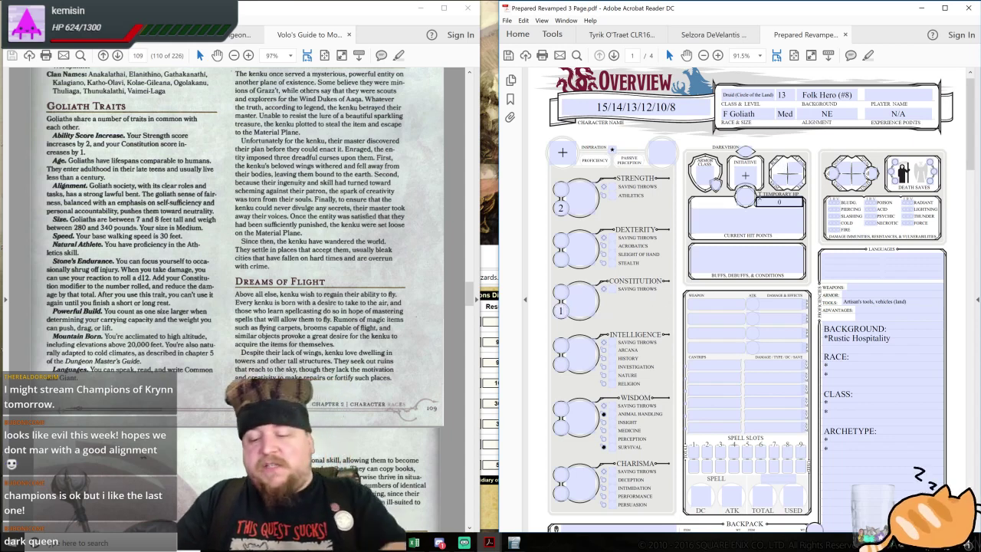
Fill the box beside Initiative with 30, 15, 15 and 0
{"action": "left_click", "coordinate": [780, 168]}
{"action": "type", "text": "30"}
{"action": "key", "text": "Tab"}
{"action": "type", "text": "15"}
{"action": "key", "text": "Tab"}
{"action": "type", "text": "15"}
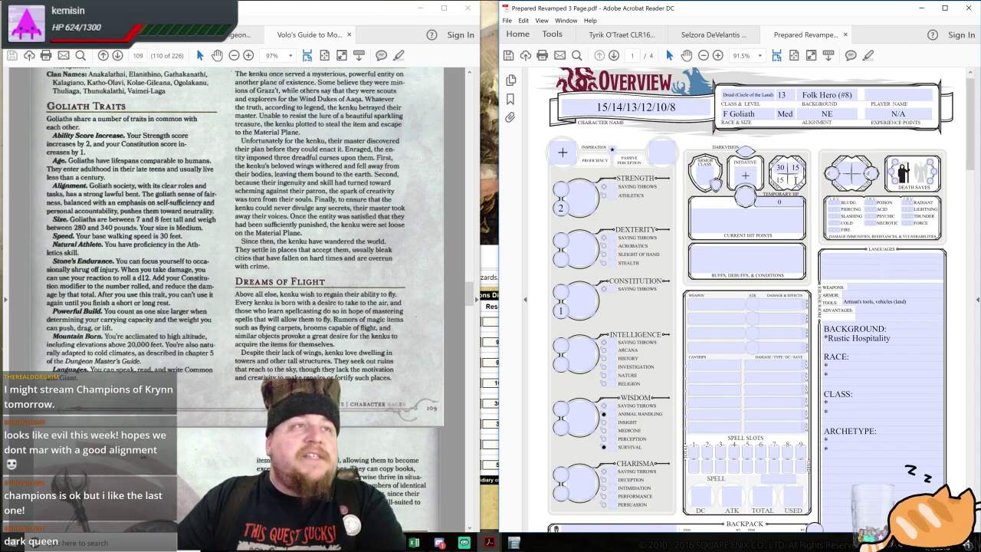
{"action": "key", "text": "Tab"}
{"action": "type", "text": "0"}
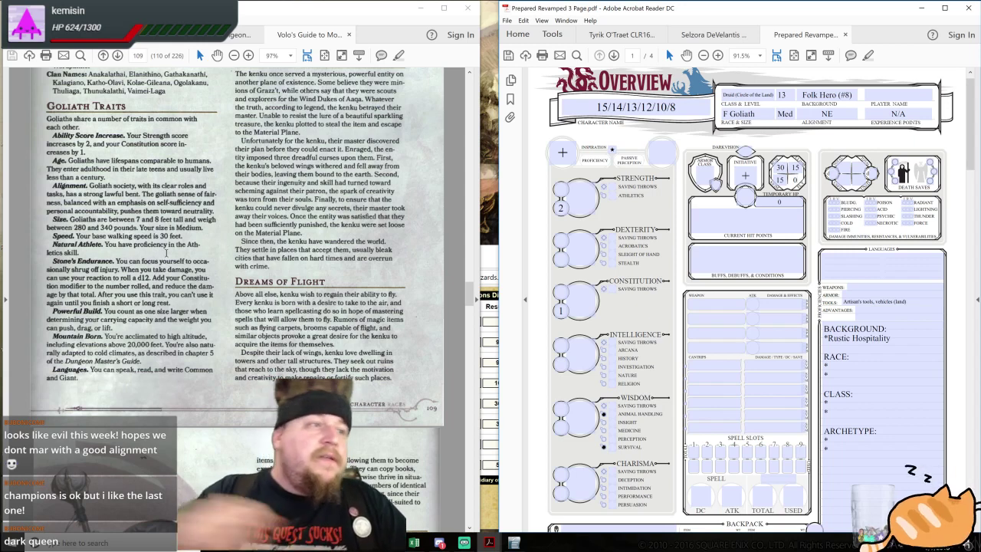
Mark Athletics proficiency and list Stone's Endurance and Powerful Build under RACE, plus two spare '*' lines
{"action": "left_click", "coordinate": [603, 196]}
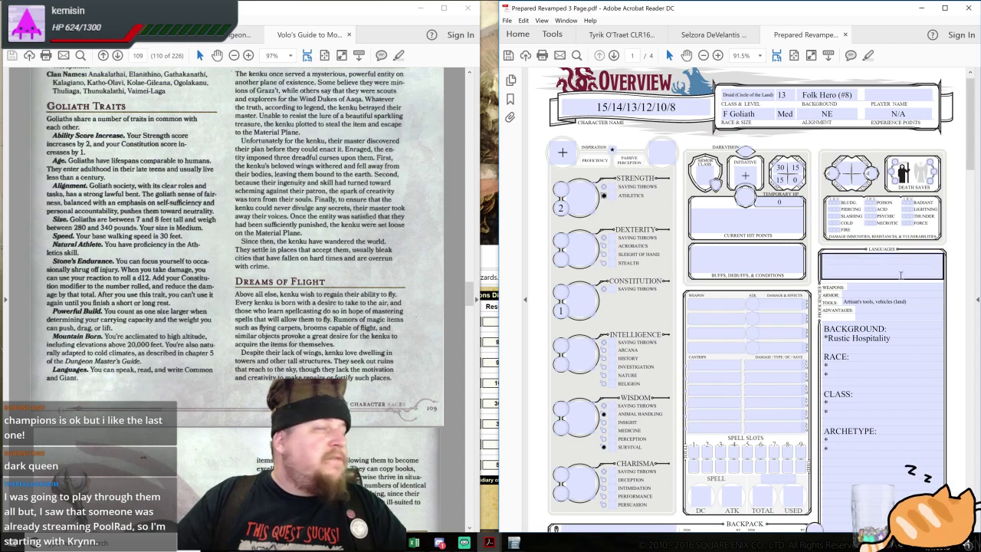
{"action": "left_click", "coordinate": [848, 365]}
{"action": "type", "text": "Stone's"}
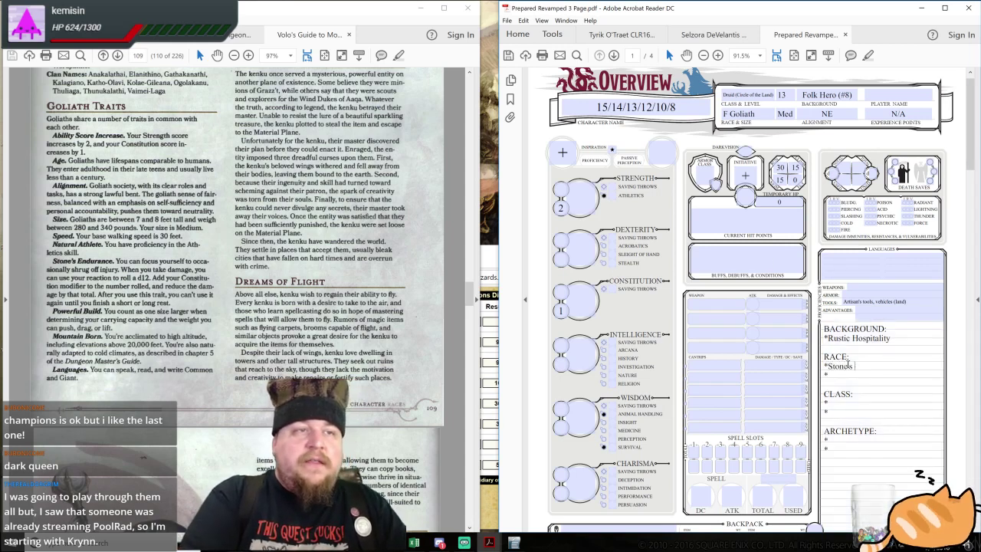
{"action": "type", "text": " Endurance"}
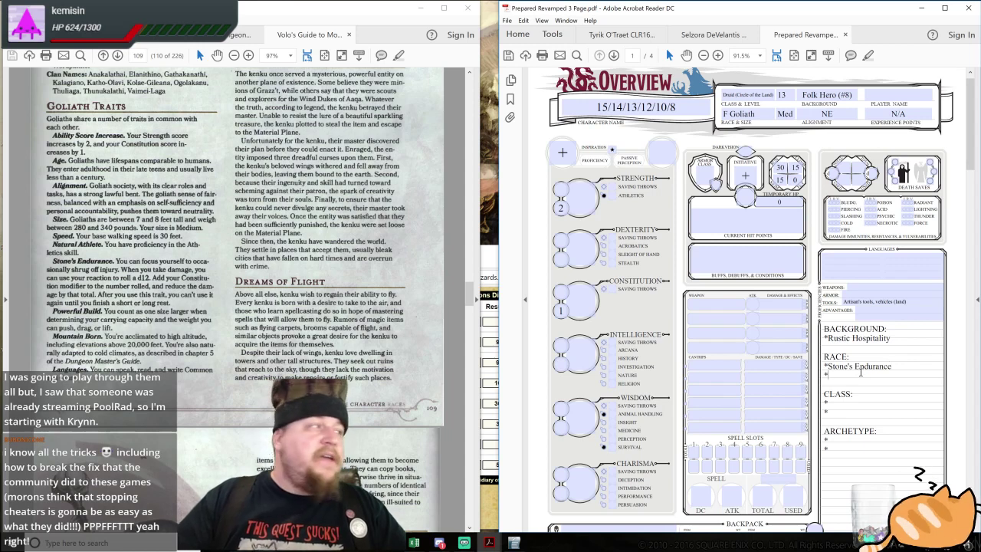
{"action": "type", "text": "Power"}
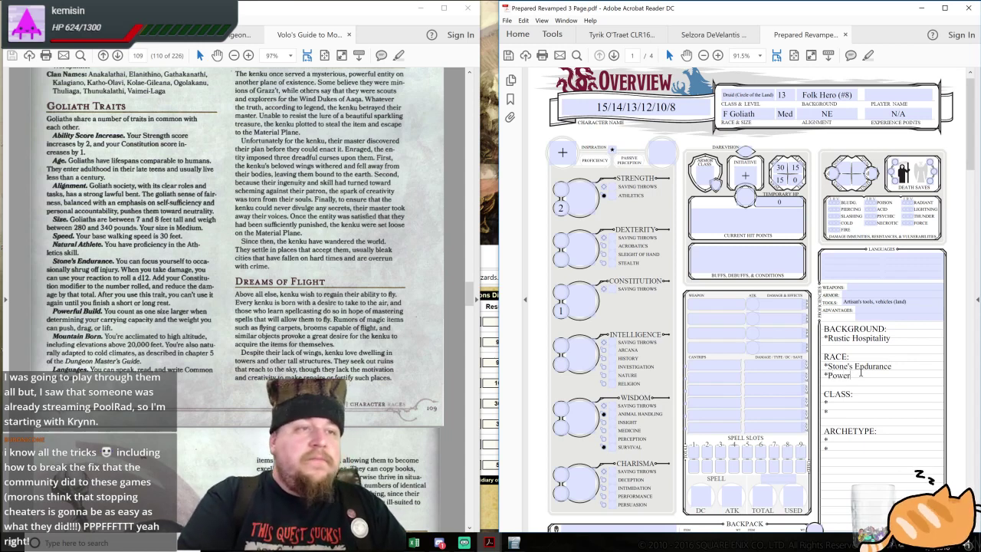
{"action": "type", "text": "ful Build"}
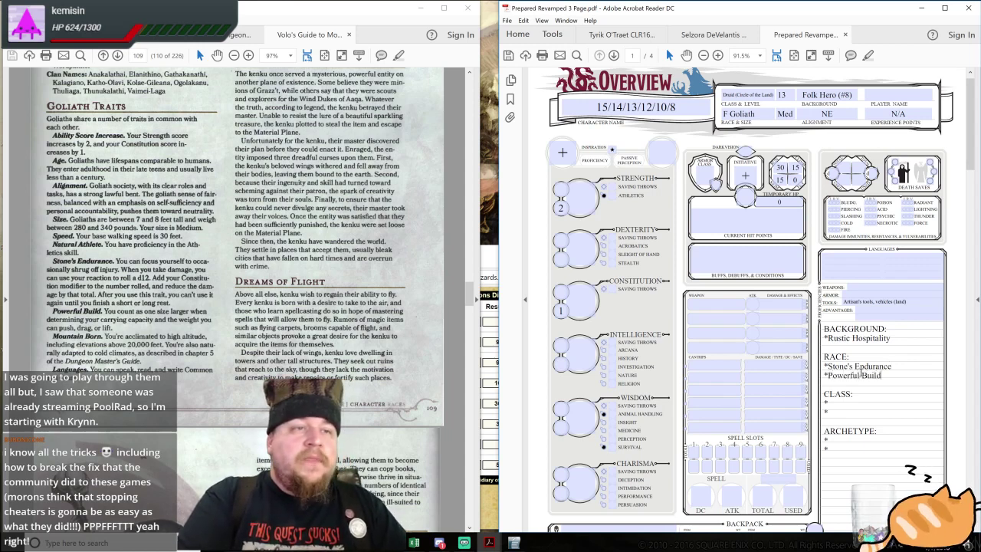
{"action": "key", "text": "Return"}
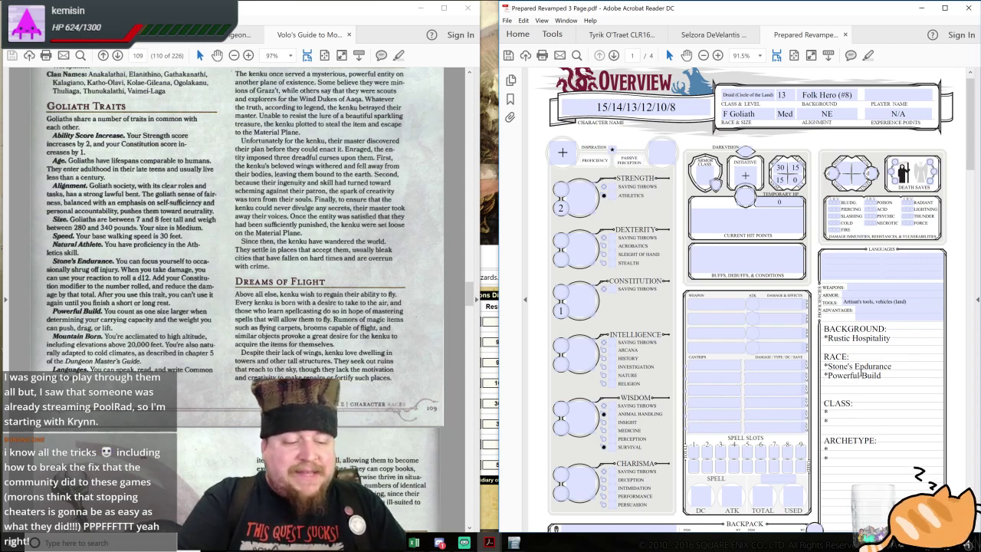
{"action": "type", "text": "*"}
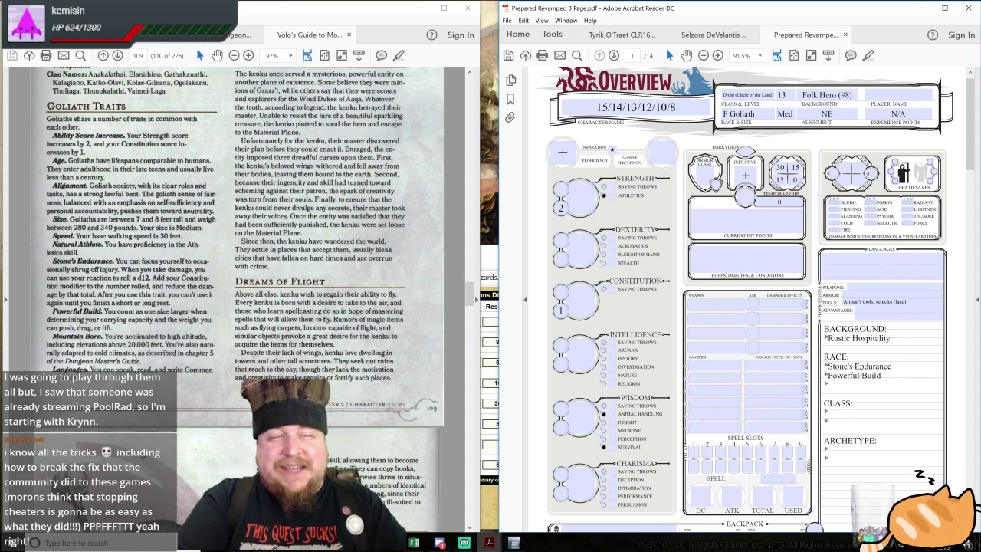
{"action": "key", "text": "Return"}
{"action": "type", "text": "*"}
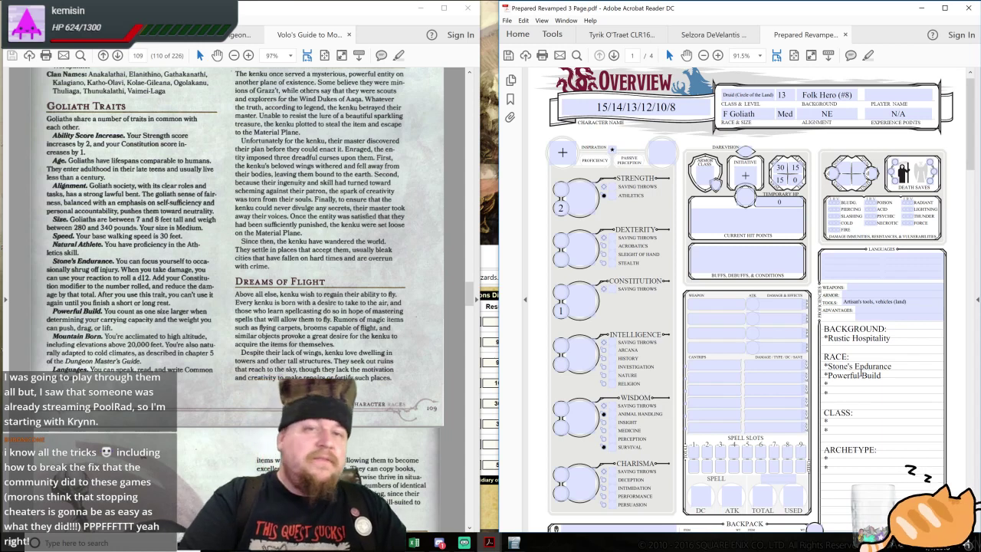
Type 'Mountain Born' on the empty bullet line under RACE
{"action": "scroll", "coordinate": [866, 376], "scroll_direction": "down", "scroll_amount": 4}
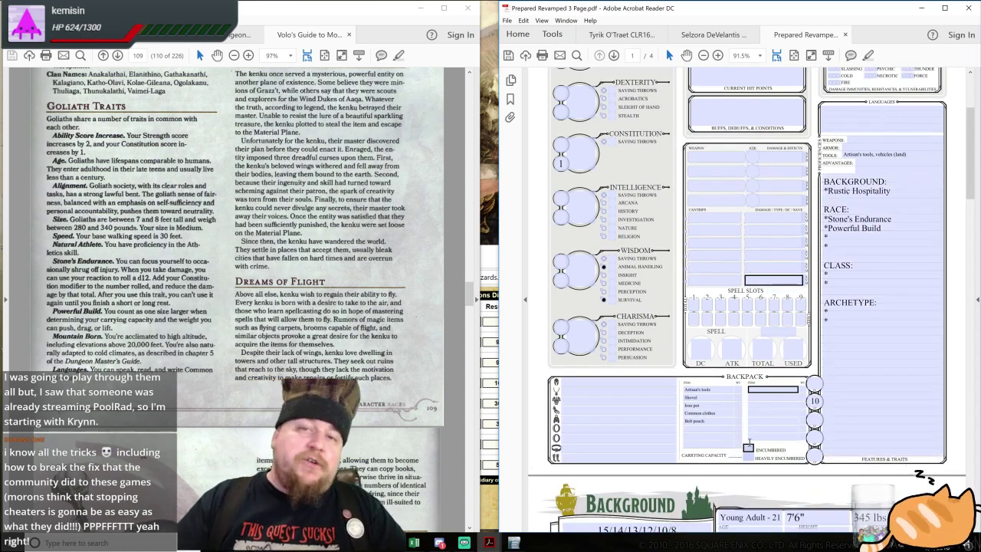
{"action": "scroll", "coordinate": [843, 309], "scroll_direction": "up", "scroll_amount": 2}
{"action": "left_click", "coordinate": [843, 309]}
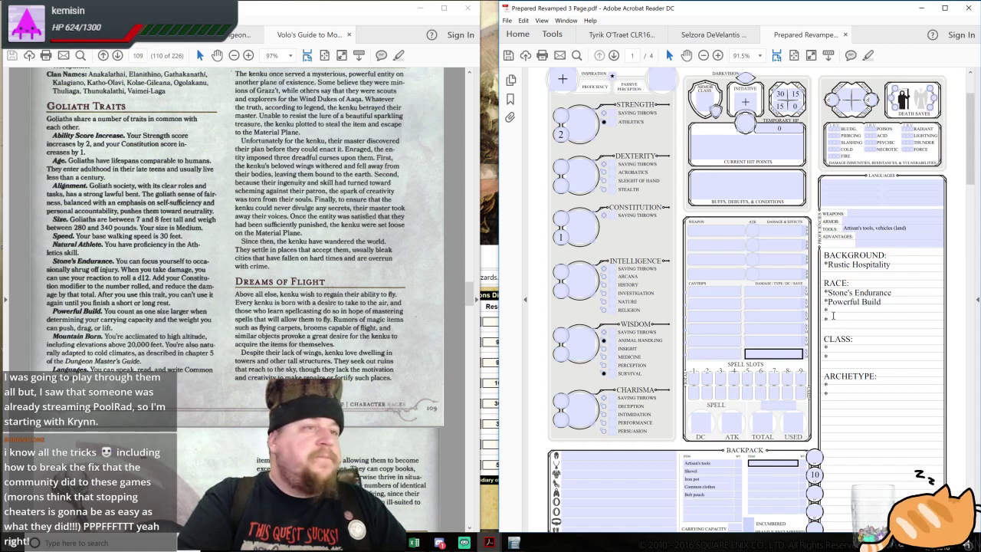
{"action": "type", "text": "Mountai"}
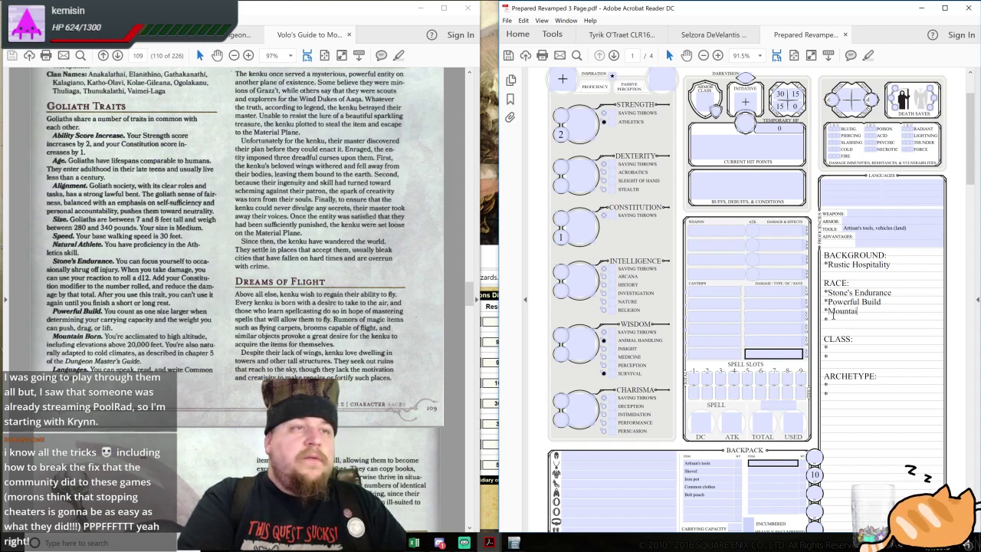
{"action": "type", "text": "n Born"}
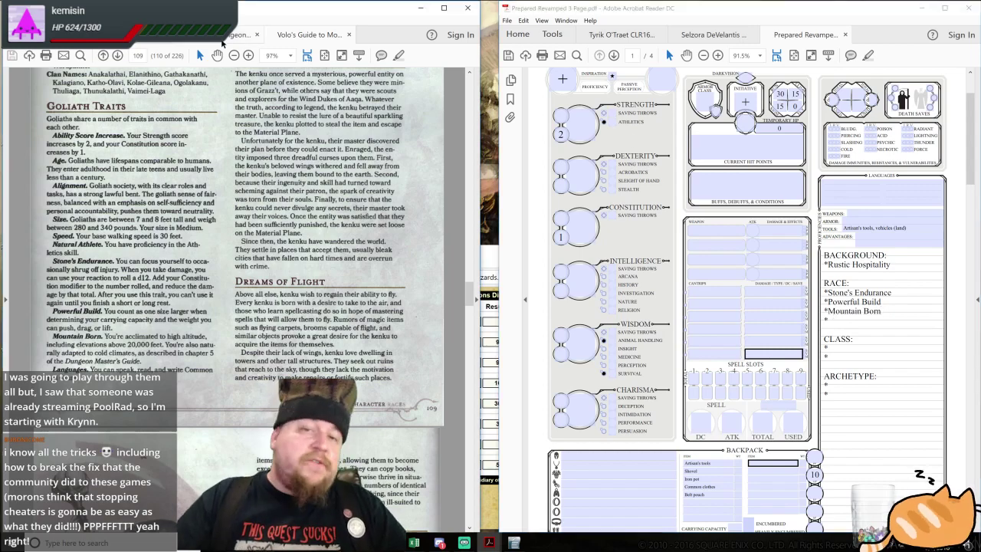
Switch to the Dungeon Master's Guide and jump to the Adventure Environments chapter from its bookmarks
{"action": "left_click", "coordinate": [230, 35]}
{"action": "left_click", "coordinate": [357, 300]}
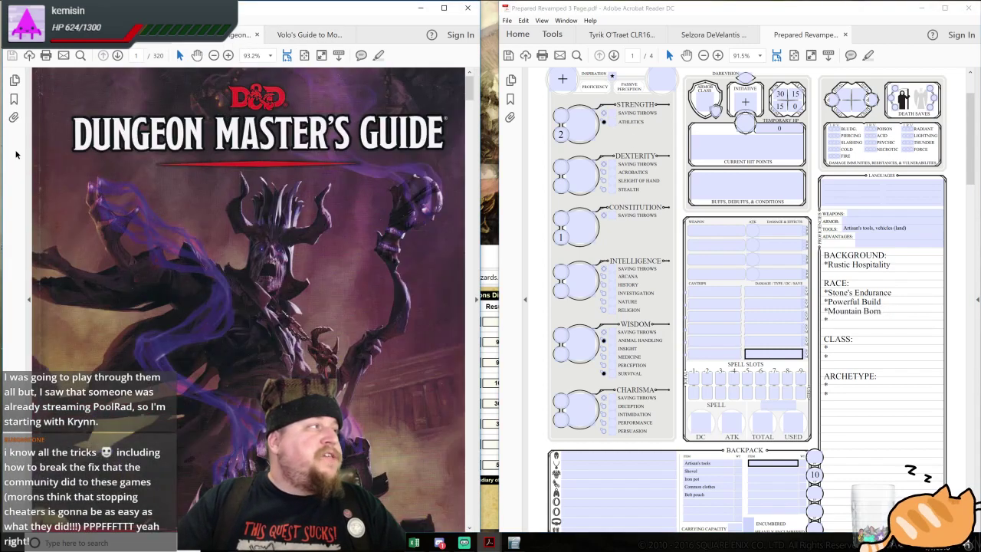
{"action": "left_click", "coordinate": [13, 100]}
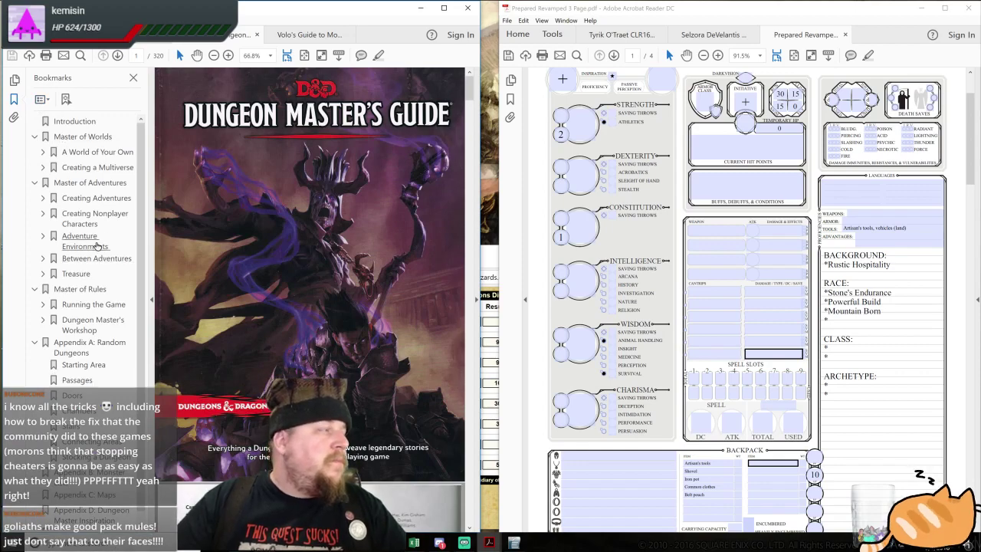
{"action": "left_click", "coordinate": [96, 245]}
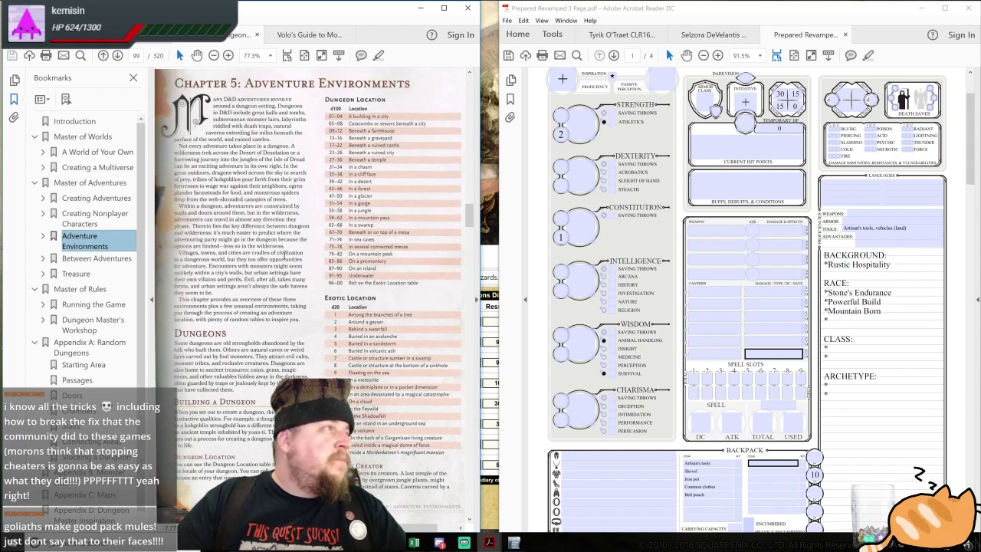
Scroll through the Adventure Environments chapter down to Wilderness Survival
{"action": "scroll", "coordinate": [292, 270], "scroll_direction": "down", "scroll_amount": 5}
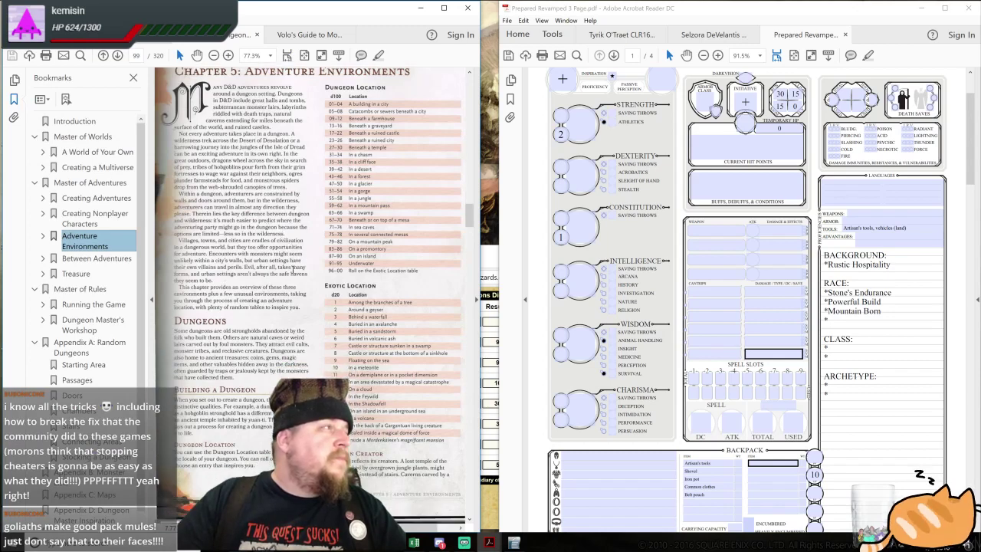
{"action": "scroll", "coordinate": [297, 261], "scroll_direction": "down", "scroll_amount": 6}
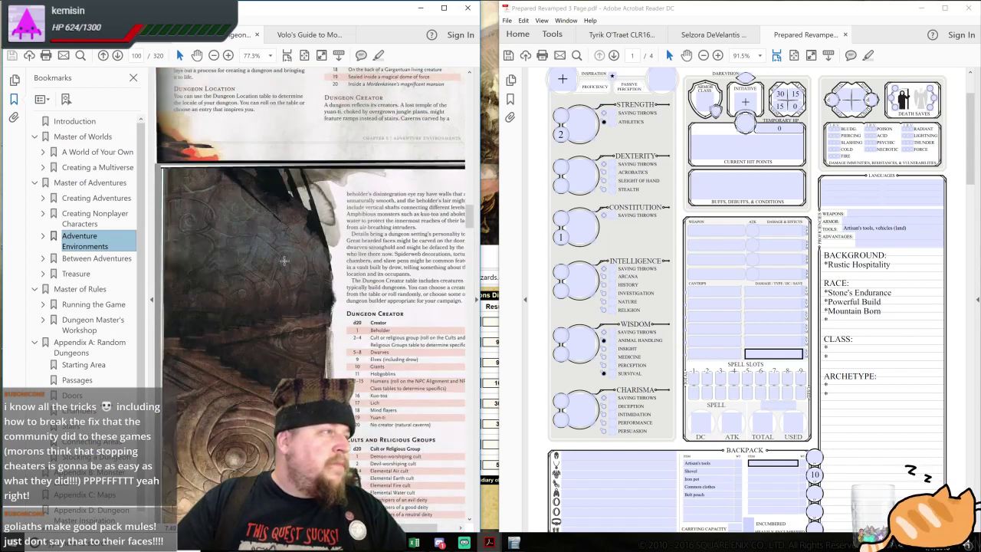
{"action": "scroll", "coordinate": [283, 268], "scroll_direction": "down", "scroll_amount": 3}
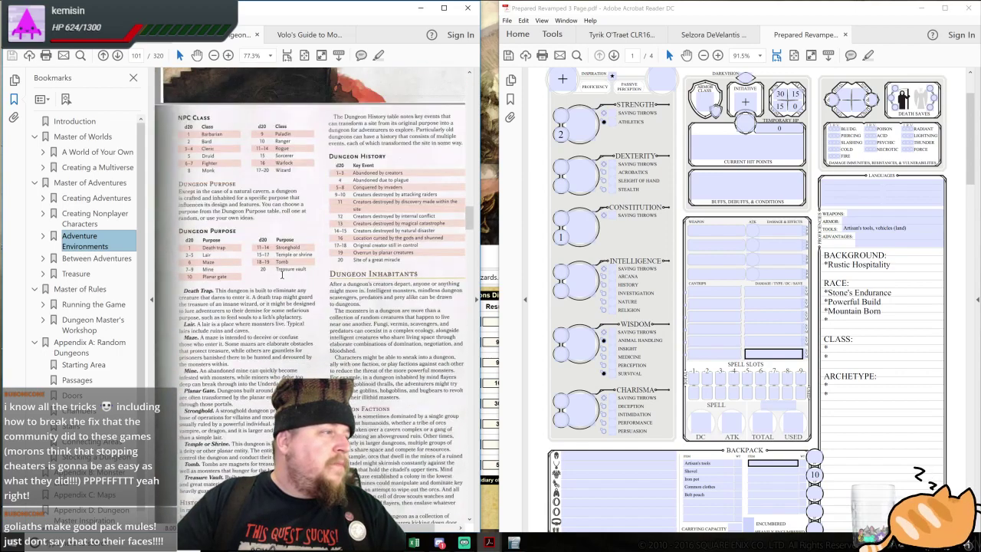
{"action": "scroll", "coordinate": [283, 272], "scroll_direction": "down", "scroll_amount": 8}
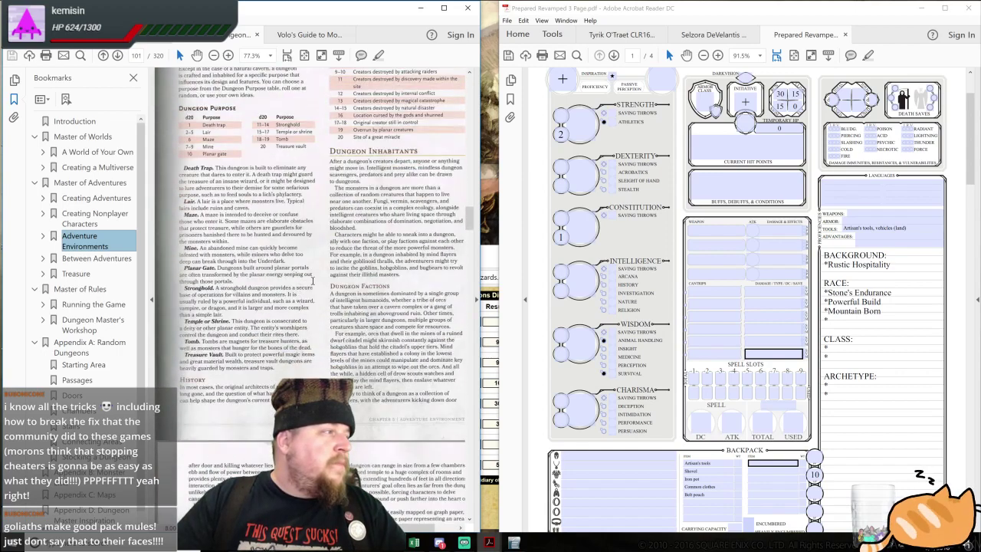
{"action": "scroll", "coordinate": [313, 270], "scroll_direction": "down", "scroll_amount": 5}
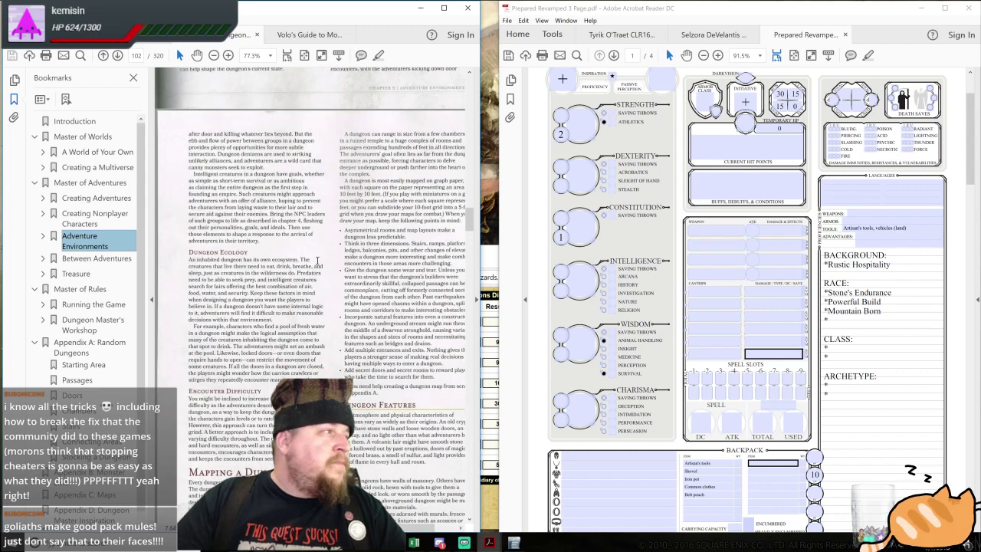
{"action": "scroll", "coordinate": [322, 262], "scroll_direction": "down", "scroll_amount": 10}
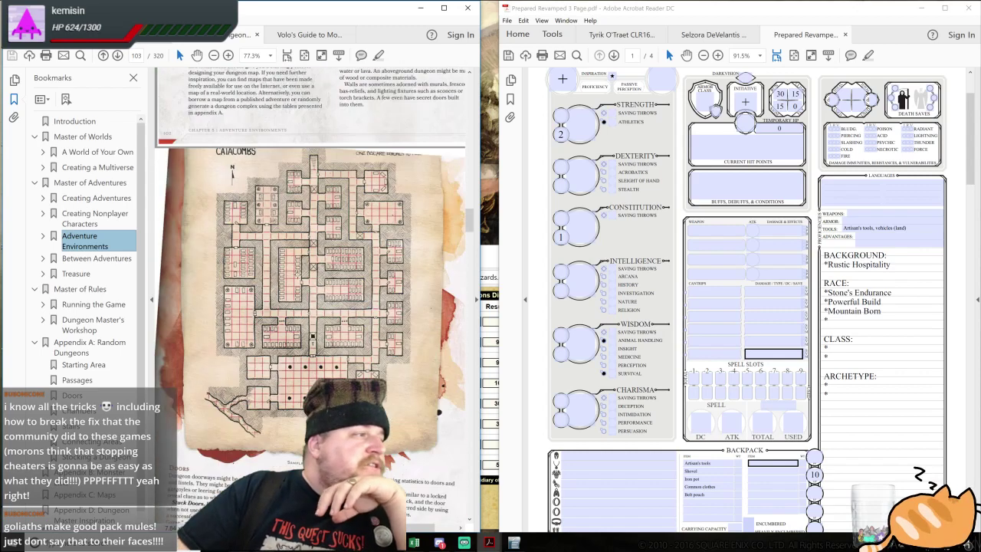
{"action": "scroll", "coordinate": [307, 230], "scroll_direction": "down", "scroll_amount": 3}
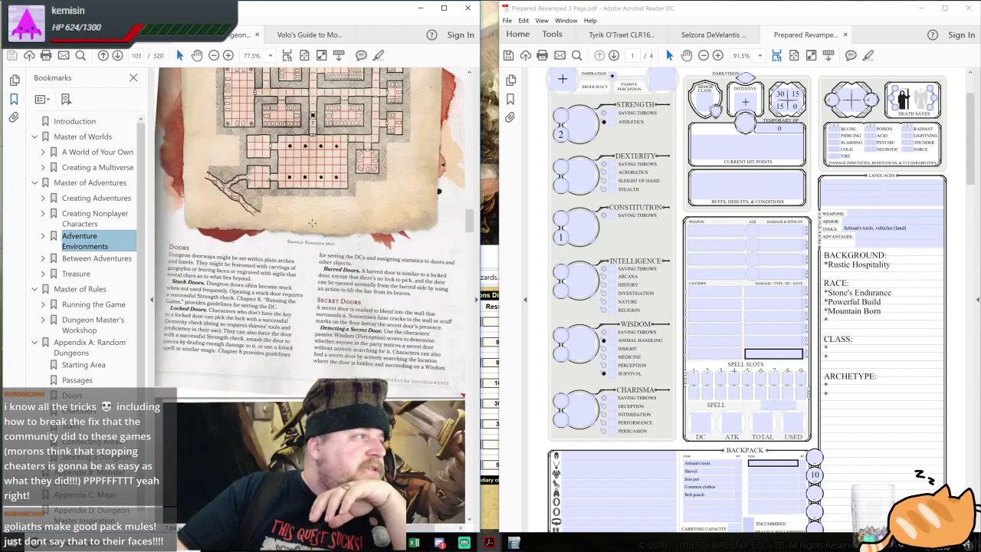
{"action": "scroll", "coordinate": [312, 223], "scroll_direction": "down", "scroll_amount": 10}
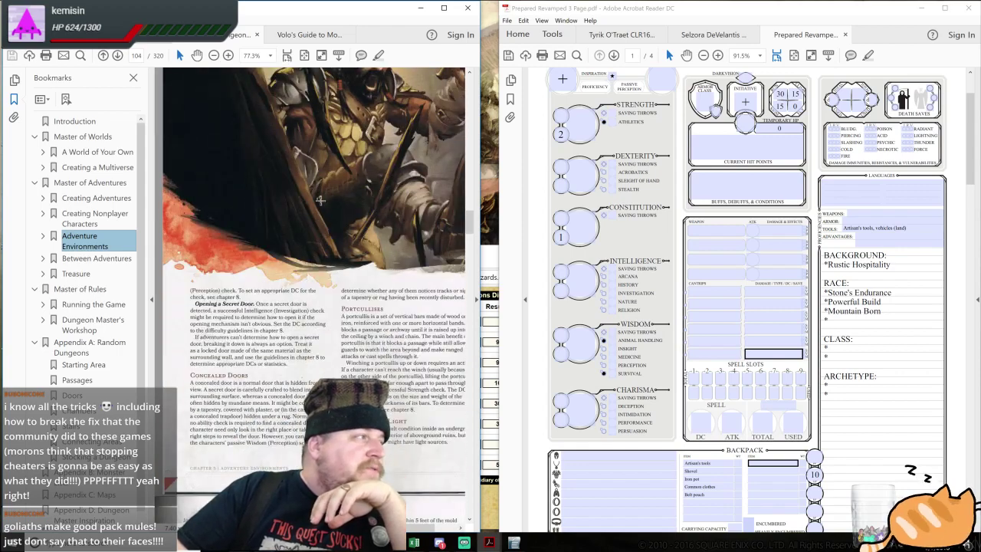
{"action": "scroll", "coordinate": [317, 200], "scroll_direction": "down", "scroll_amount": 3}
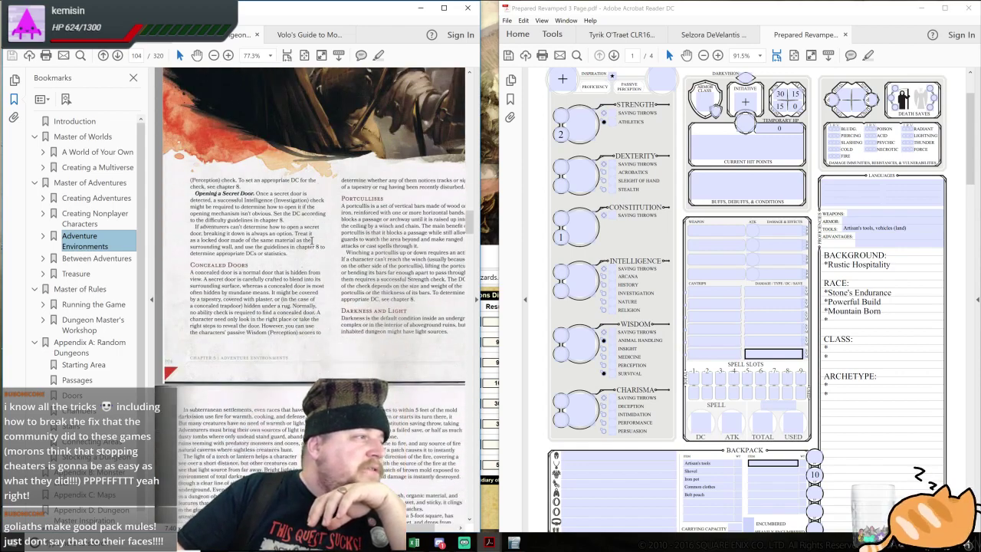
{"action": "scroll", "coordinate": [309, 227], "scroll_direction": "down", "scroll_amount": 4}
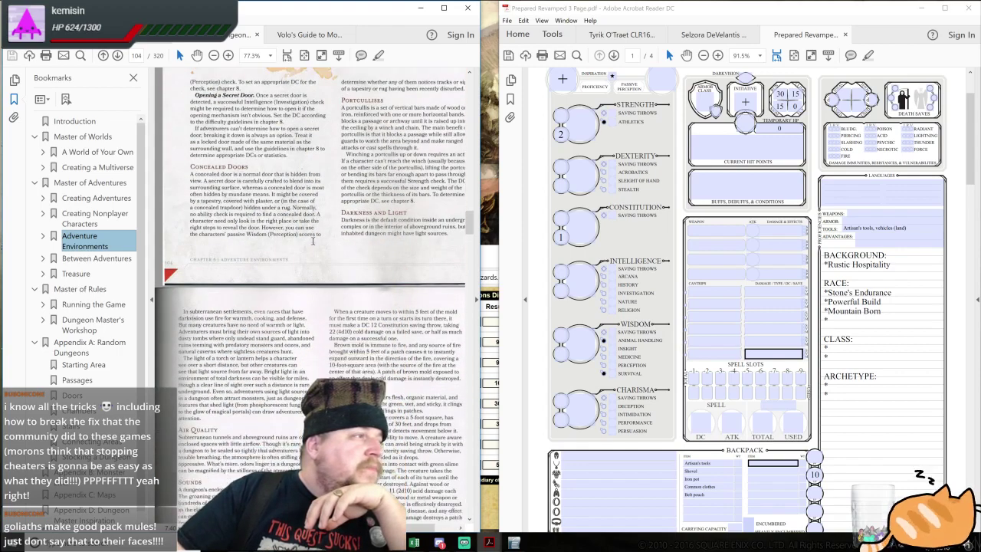
{"action": "scroll", "coordinate": [300, 247], "scroll_direction": "down", "scroll_amount": 4}
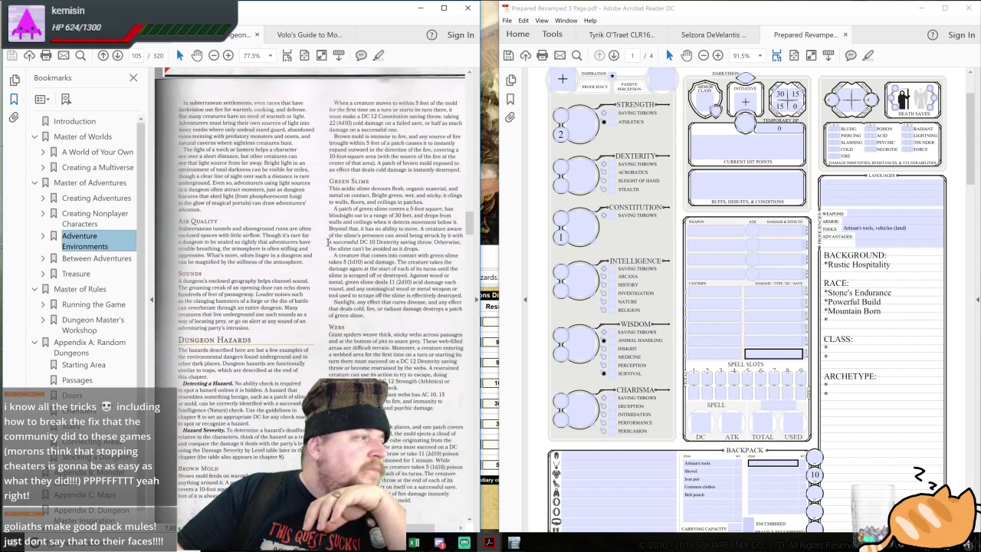
{"action": "scroll", "coordinate": [330, 242], "scroll_direction": "down", "scroll_amount": 10}
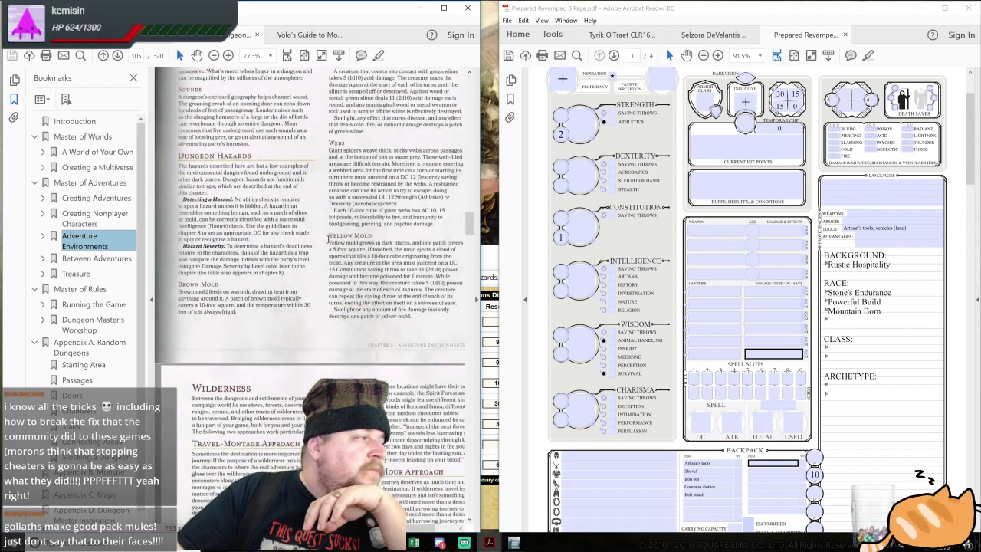
{"action": "scroll", "coordinate": [325, 238], "scroll_direction": "down", "scroll_amount": 12}
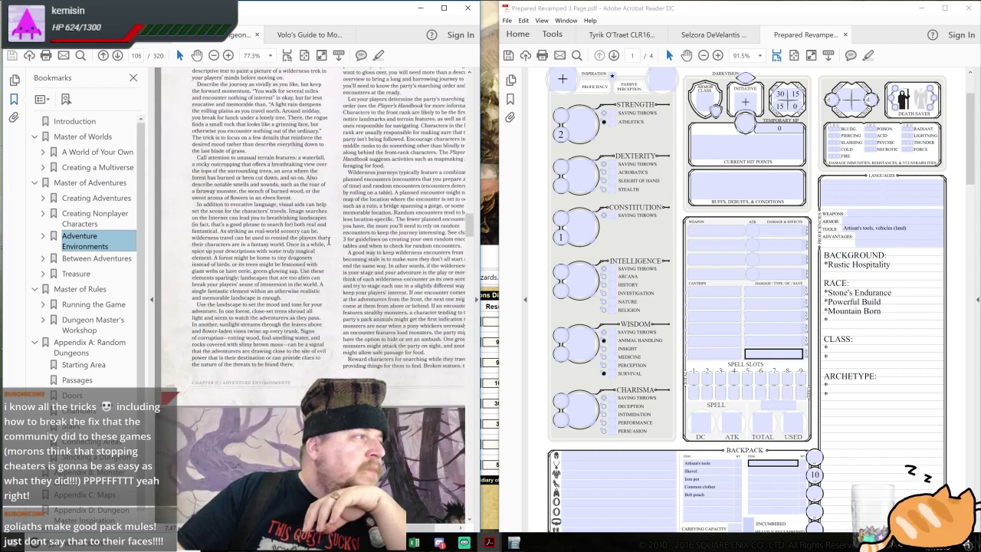
{"action": "scroll", "coordinate": [334, 240], "scroll_direction": "down", "scroll_amount": 12}
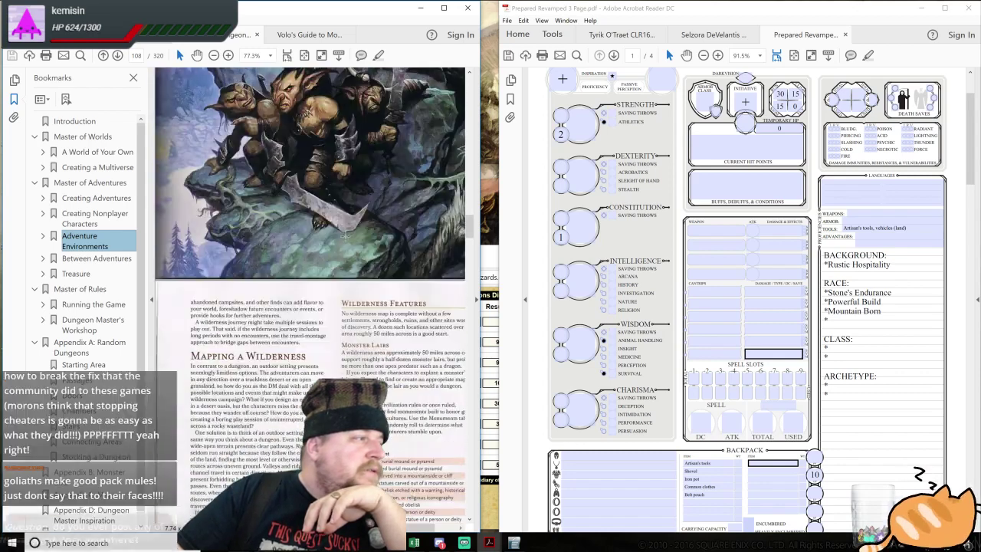
{"action": "scroll", "coordinate": [335, 253], "scroll_direction": "down", "scroll_amount": 6}
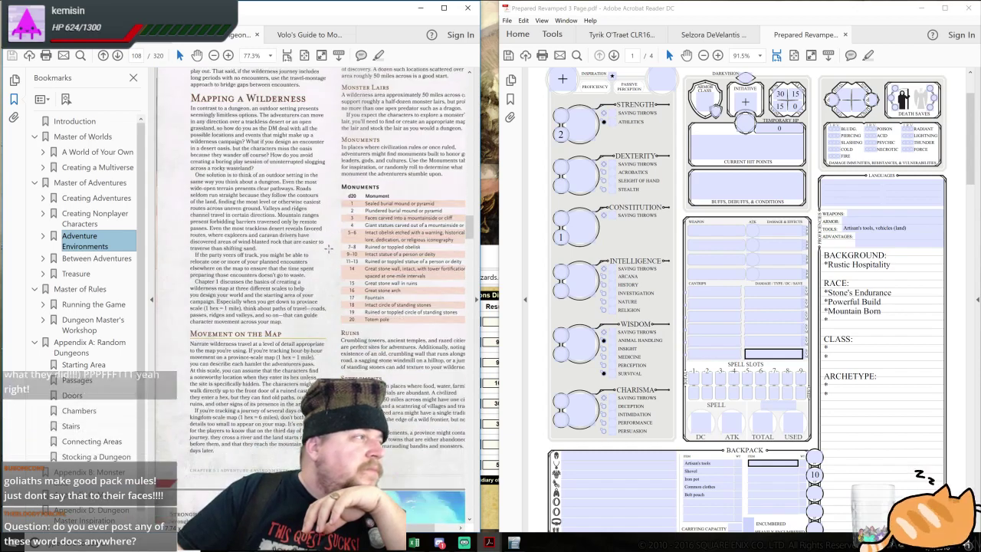
{"action": "scroll", "coordinate": [334, 250], "scroll_direction": "down", "scroll_amount": 12}
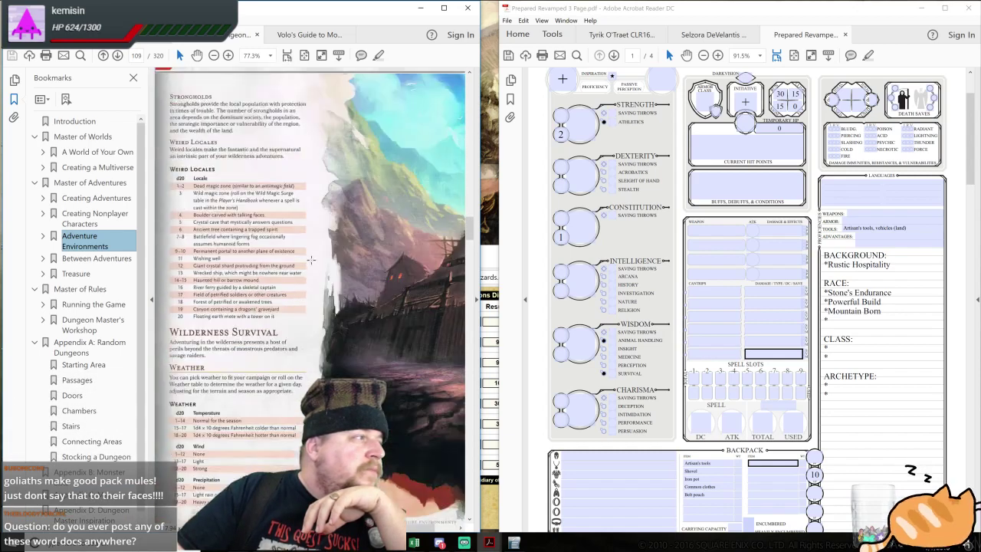
Check the Dungeon Master's Guide Extreme Cold passage, then return to Volo's Guide Goliath Traits on page 109
{"action": "scroll", "coordinate": [341, 266], "scroll_direction": "down", "scroll_amount": 3}
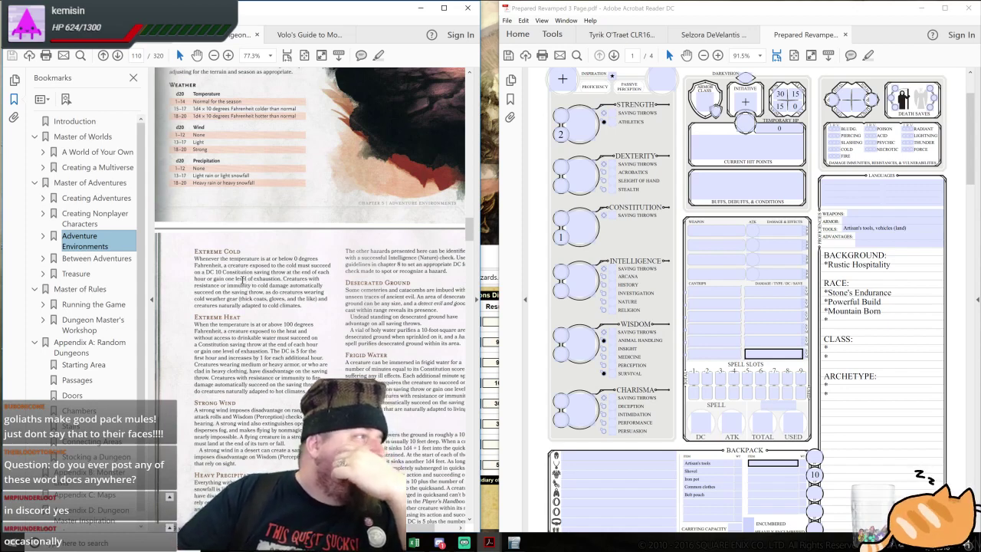
{"action": "left_click", "coordinate": [307, 34]}
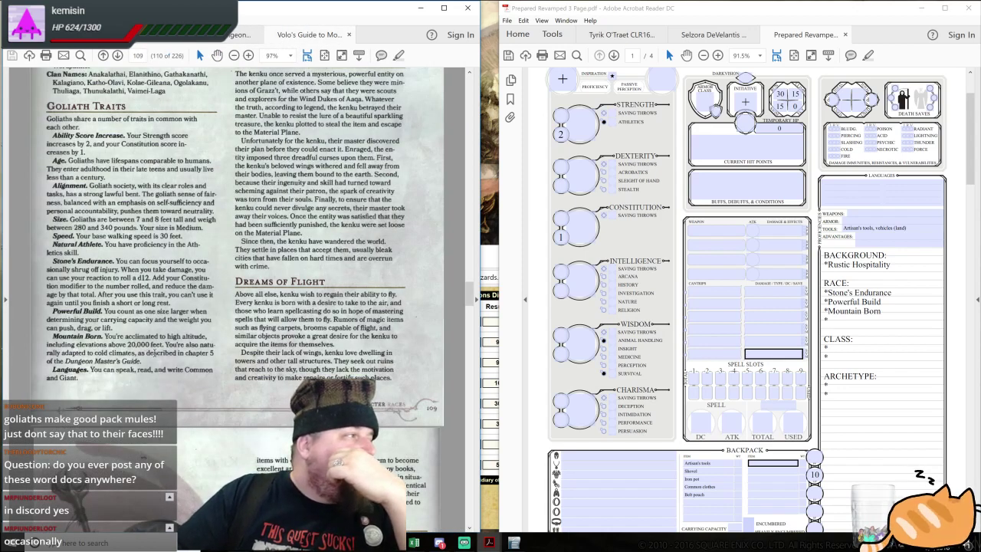
{"action": "left_click", "coordinate": [230, 35]}
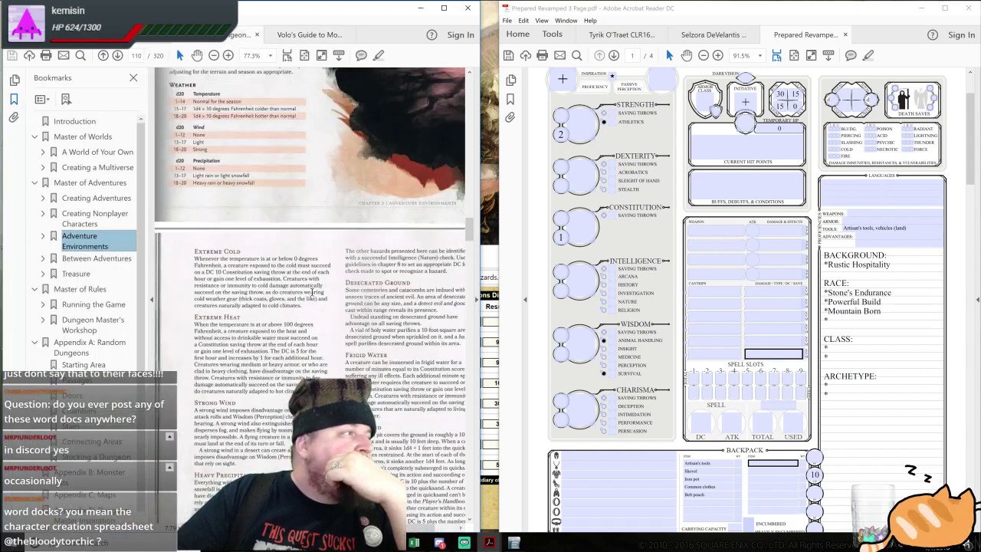
{"action": "left_click_drag", "start_coordinate": [190, 242], "coordinate": [339, 316]}
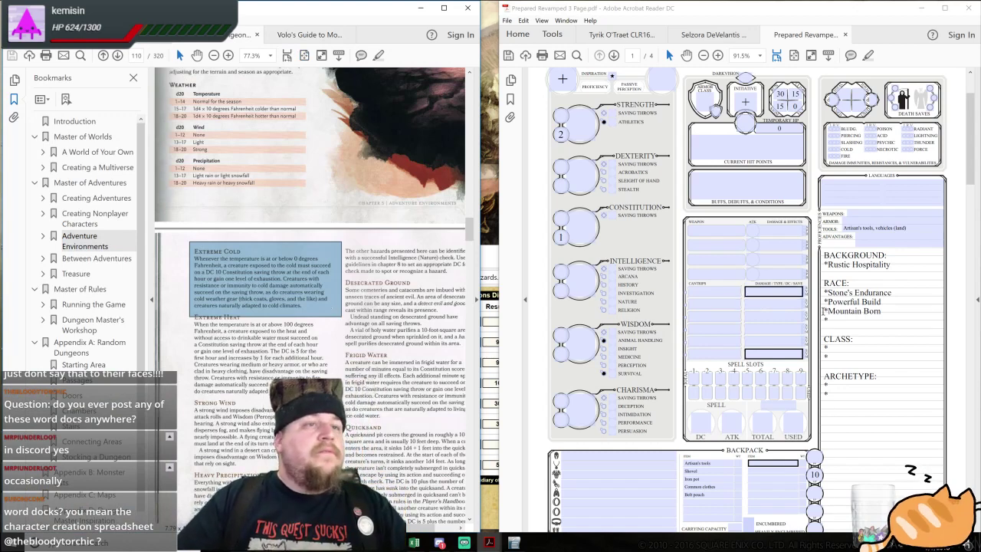
{"action": "left_click", "coordinate": [301, 36]}
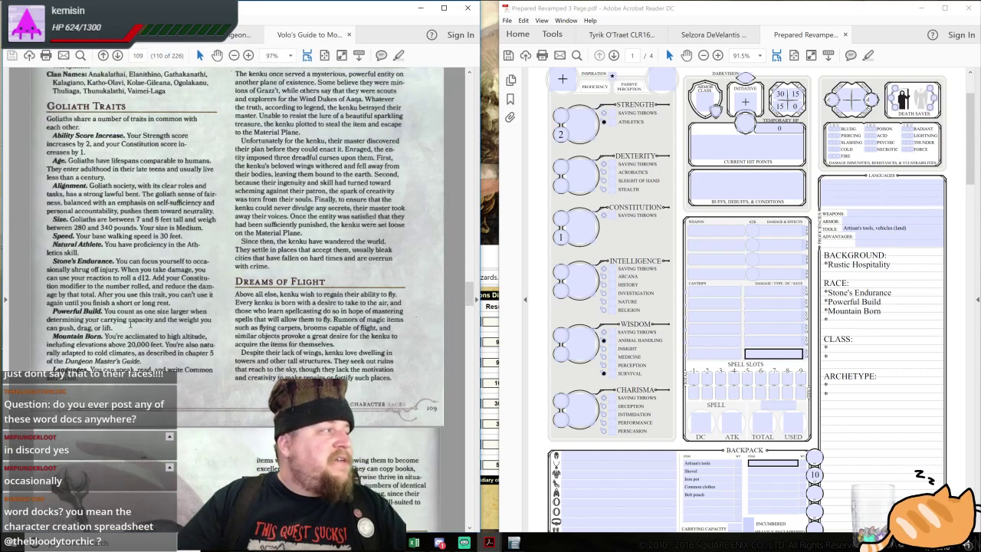
Delete the stray '*' line under Mountain Born and enter 'Common, Giant' as Languages
{"action": "left_click", "coordinate": [843, 322]}
{"action": "key", "text": "BackSpace"}
{"action": "key", "text": "BackSpace"}
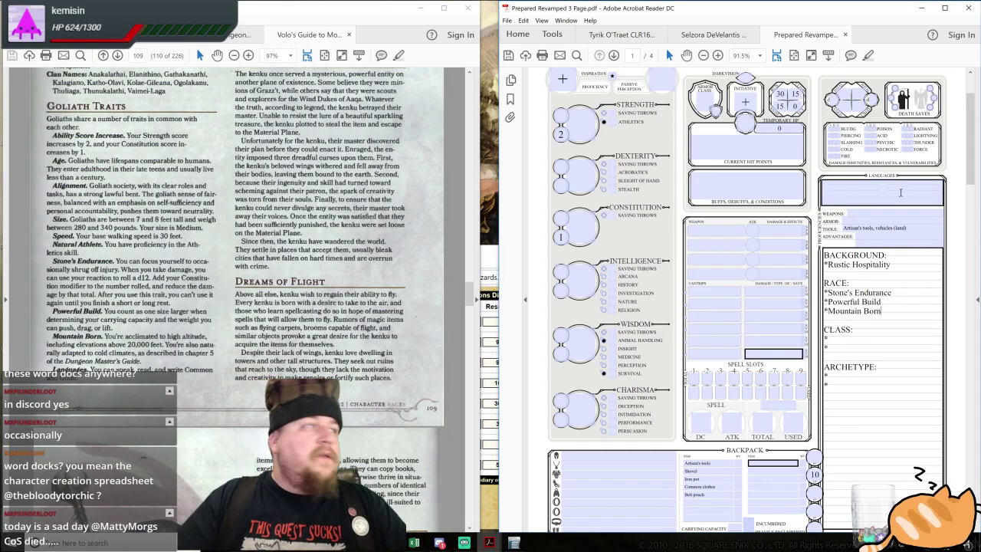
{"action": "left_click", "coordinate": [838, 192]}
{"action": "type", "text": "Common, Giant"}
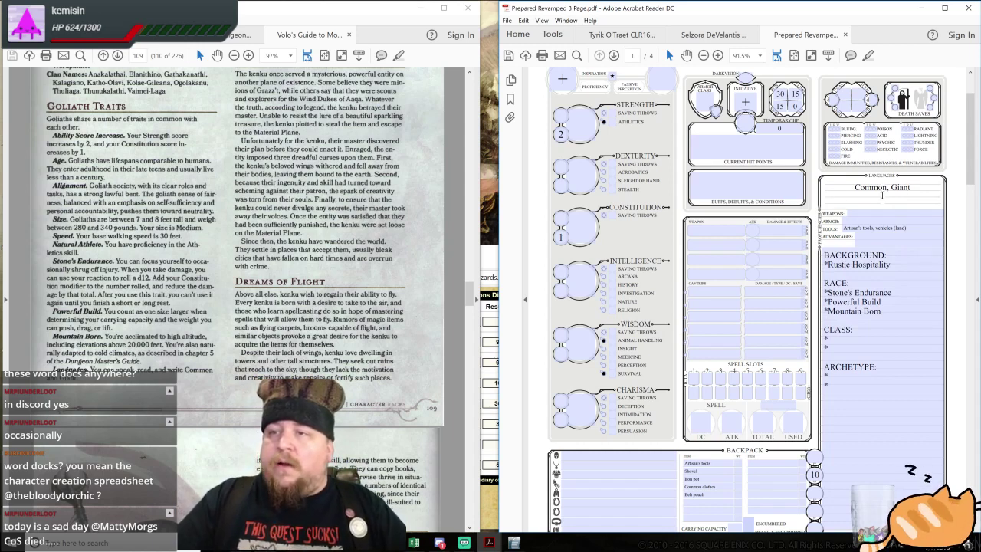
Scroll Volo's Guide back to page 108, showing Survival of the Fittest and Goliath Names
{"action": "left_click", "coordinate": [237, 225]}
{"action": "scroll", "coordinate": [237, 224], "scroll_direction": "up", "scroll_amount": 8}
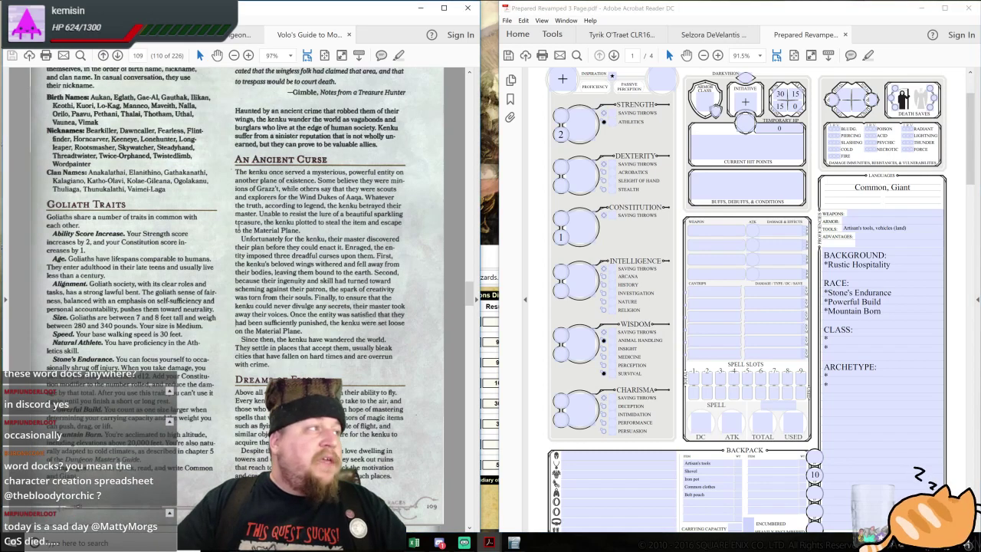
{"action": "scroll", "coordinate": [233, 236], "scroll_direction": "down", "scroll_amount": 4}
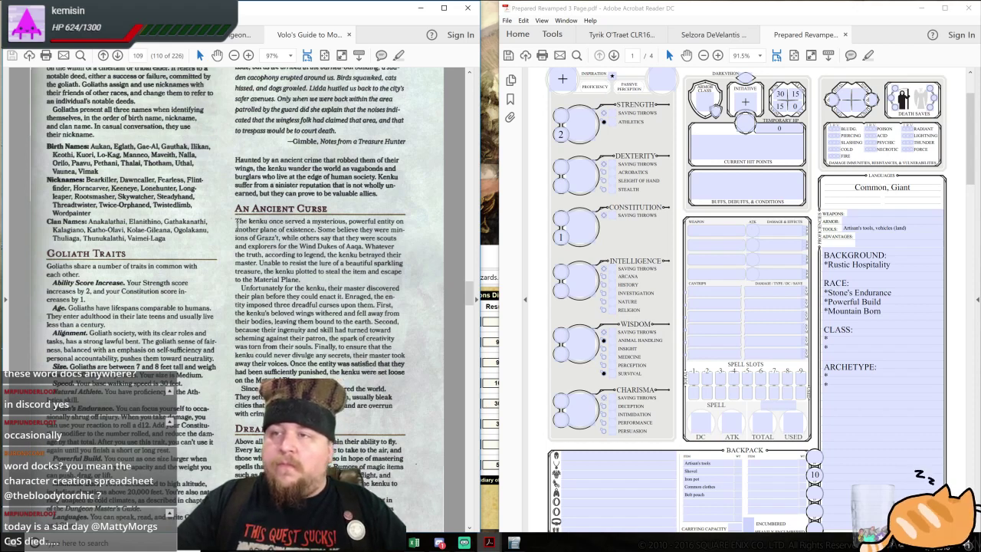
{"action": "scroll", "coordinate": [180, 253], "scroll_direction": "down", "scroll_amount": 1}
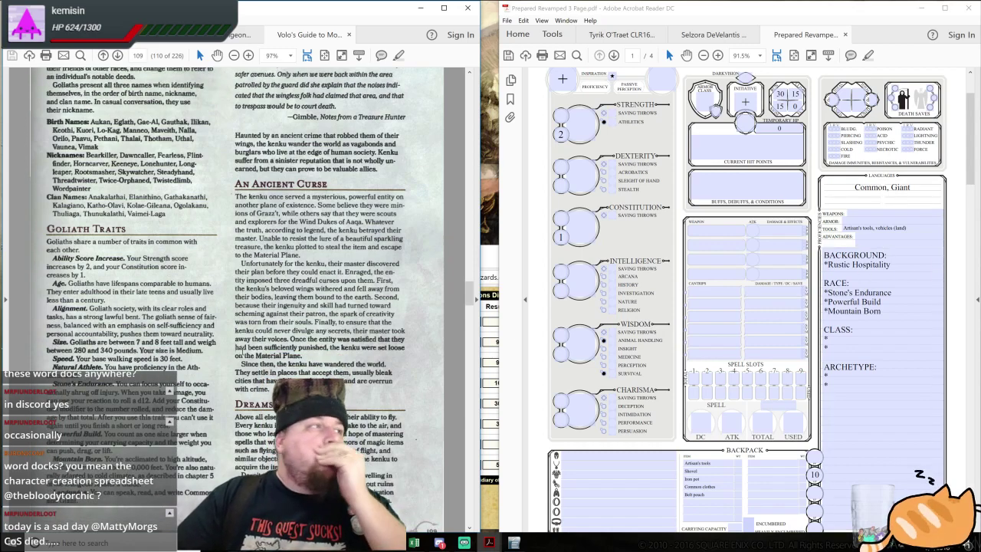
{"action": "scroll", "coordinate": [196, 287], "scroll_direction": "up", "scroll_amount": 15}
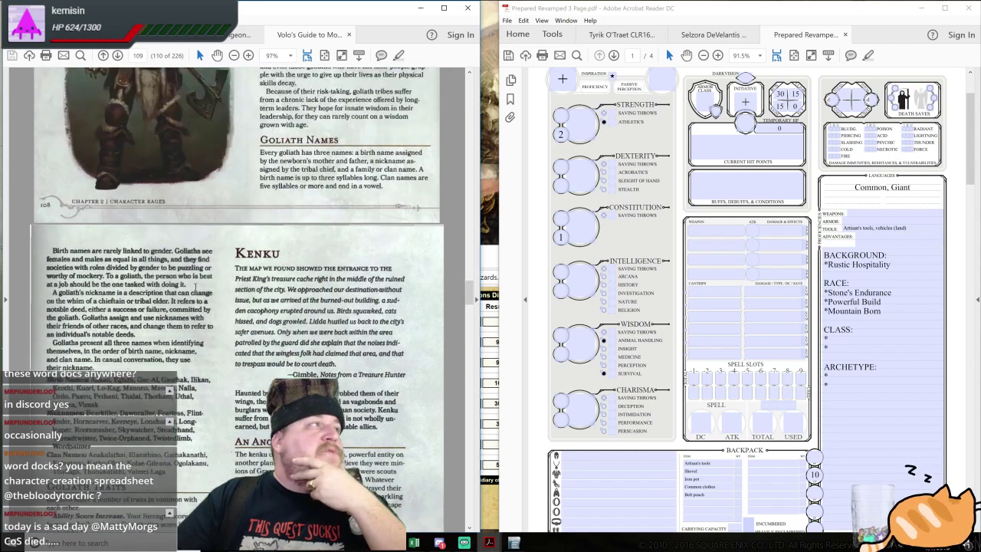
{"action": "left_click", "coordinate": [249, 55]}
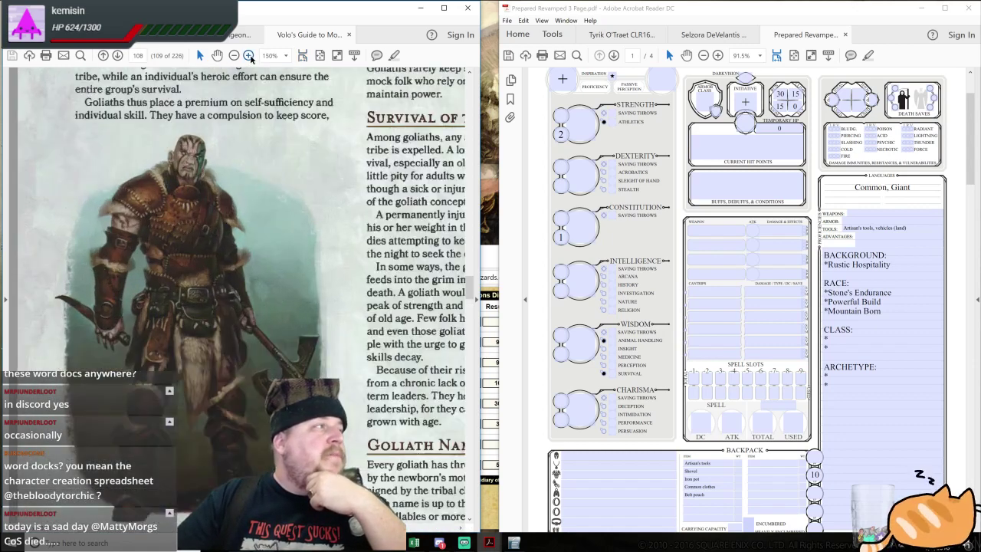
{"action": "left_click", "coordinate": [249, 55]}
{"action": "scroll", "coordinate": [376, 222], "scroll_direction": "down", "scroll_amount": 1}
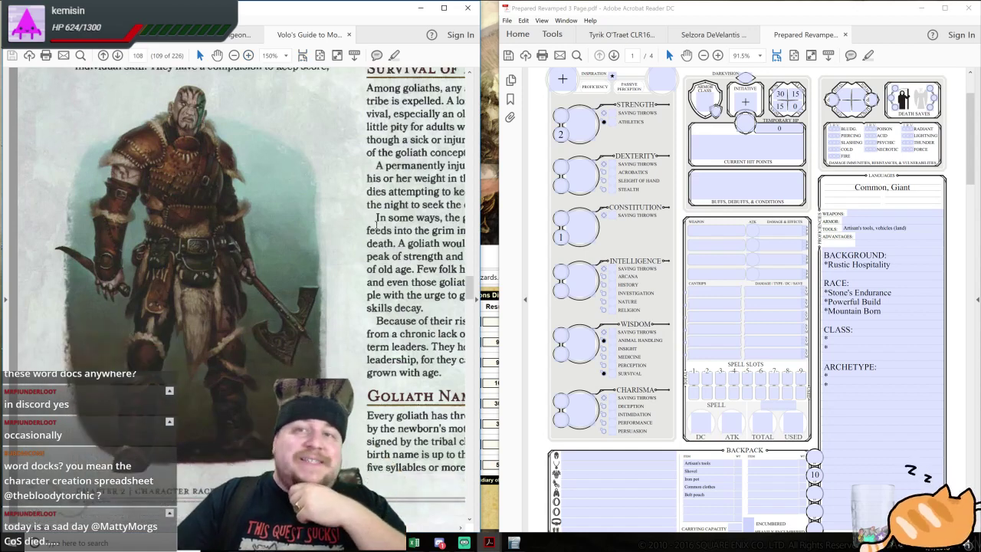
{"action": "scroll", "coordinate": [377, 222], "scroll_direction": "down", "scroll_amount": 1}
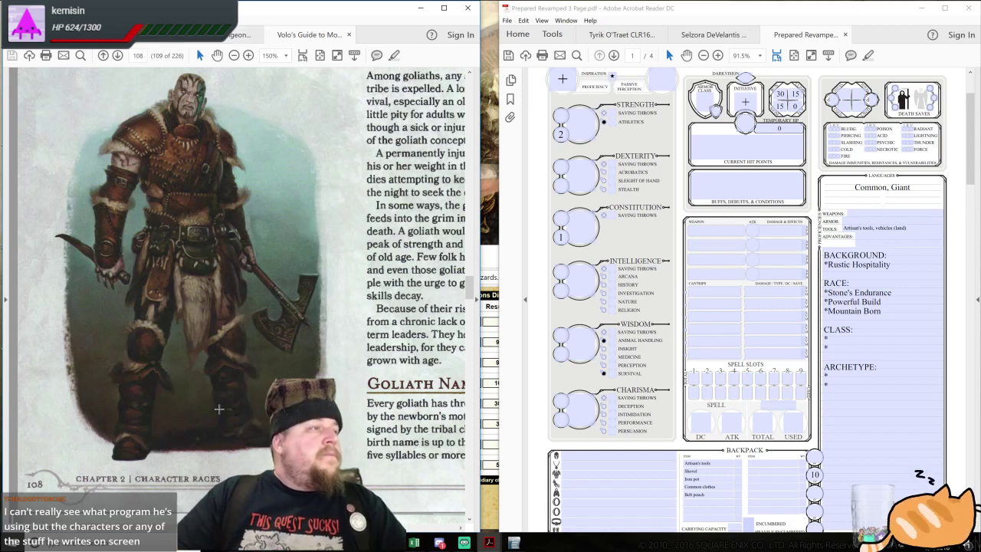
{"action": "left_click", "coordinate": [9, 302]}
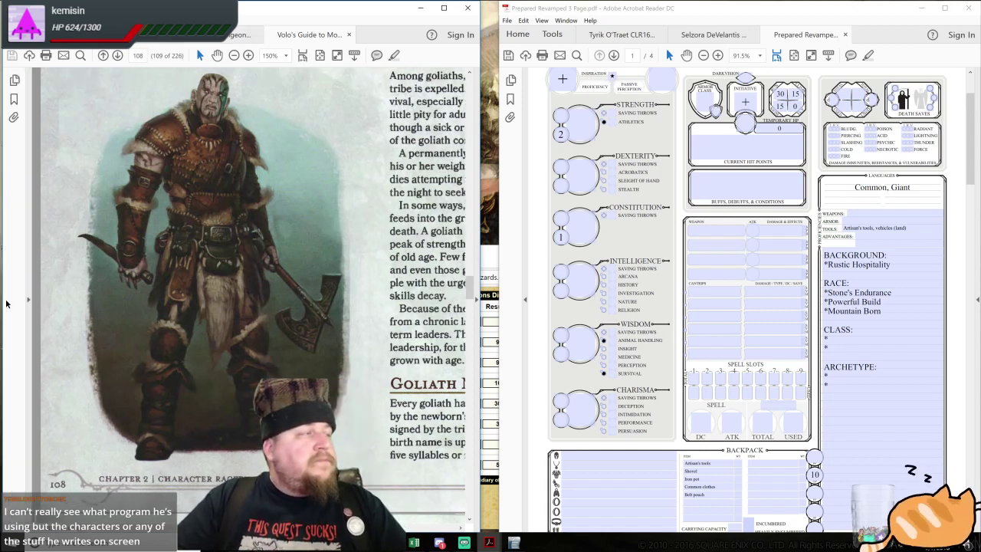
{"action": "left_click", "coordinate": [30, 302]}
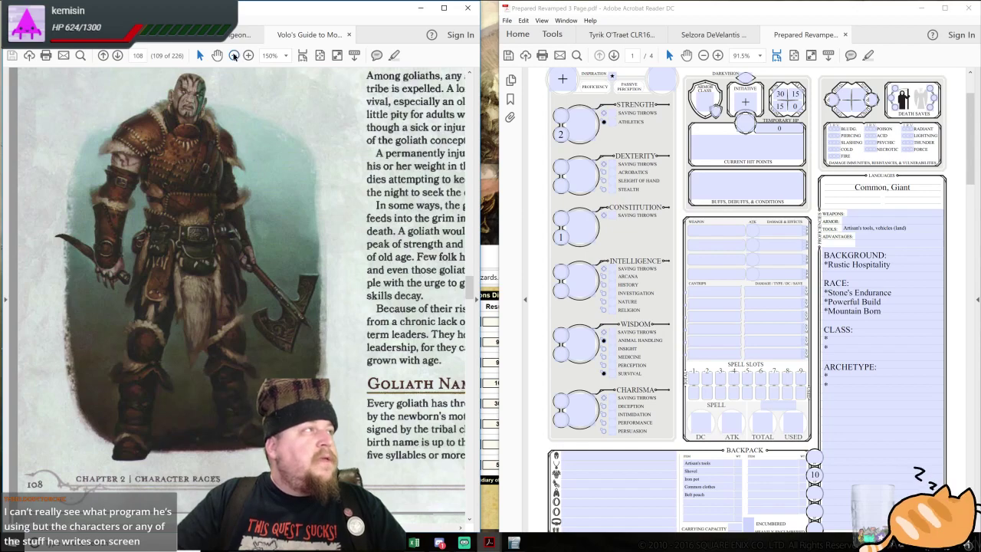
{"action": "left_click", "coordinate": [233, 56]}
{"action": "left_click", "coordinate": [234, 55]}
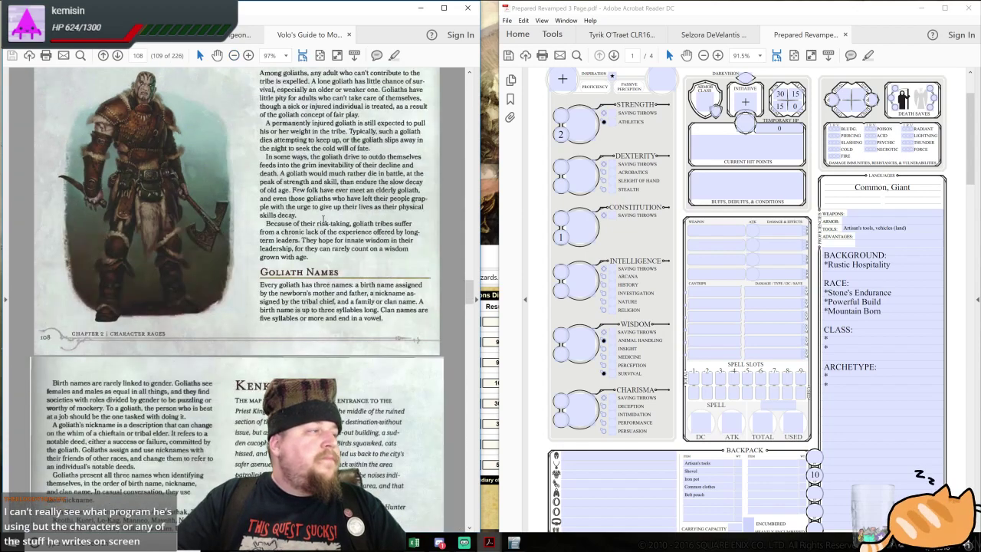
{"action": "scroll", "coordinate": [355, 222], "scroll_direction": "up", "scroll_amount": 5}
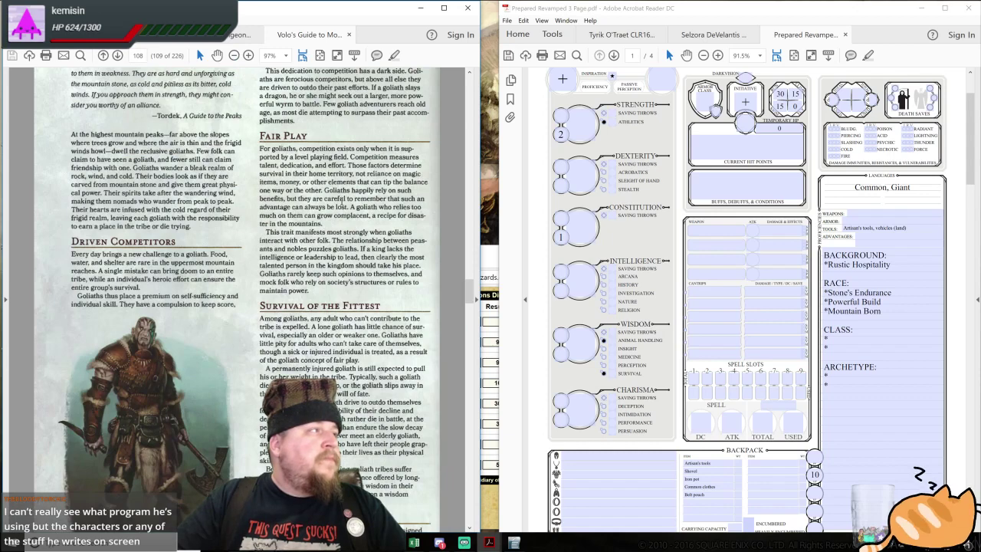
{"action": "scroll", "coordinate": [342, 204], "scroll_direction": "up", "scroll_amount": 2}
{"action": "scroll", "coordinate": [342, 201], "scroll_direction": "up", "scroll_amount": 7}
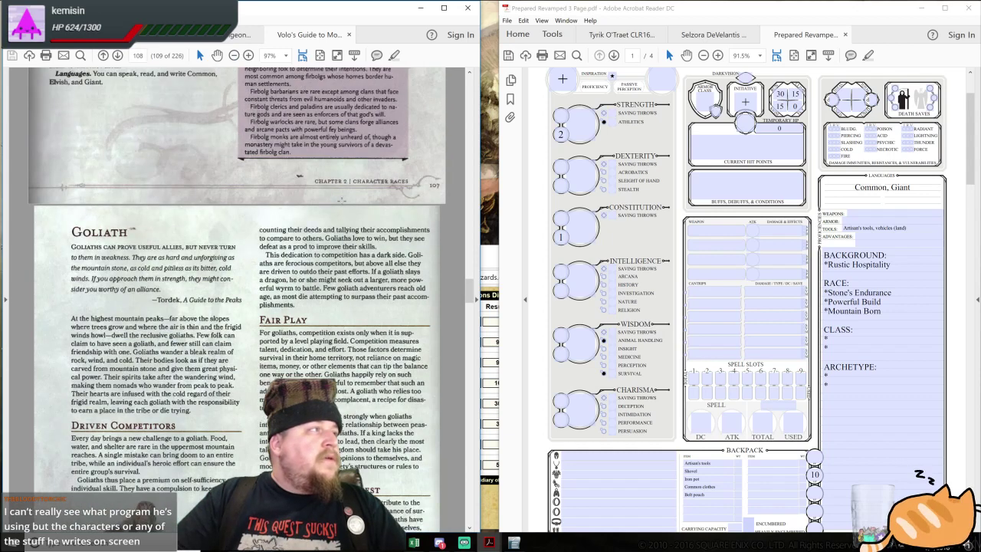
{"action": "scroll", "coordinate": [342, 201], "scroll_direction": "down", "scroll_amount": 20}
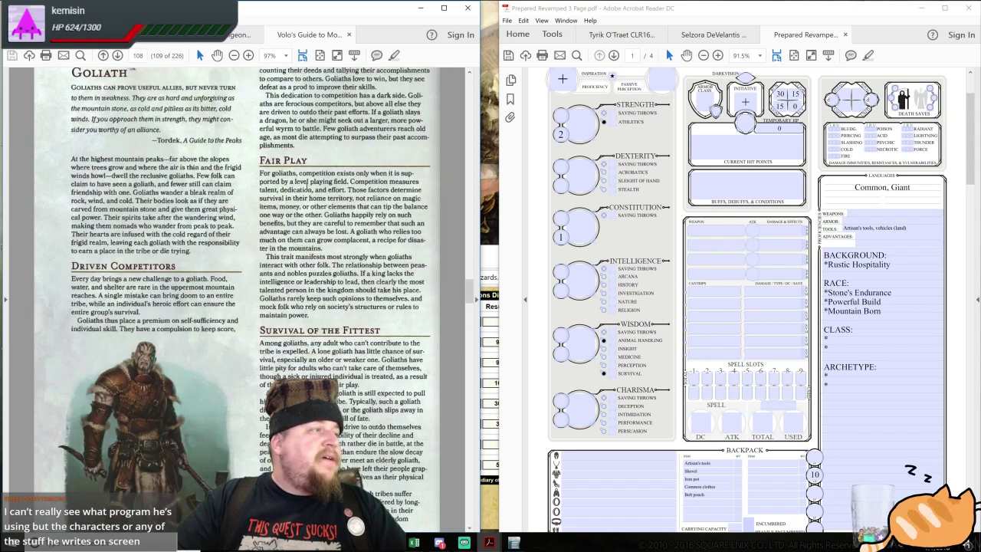
{"action": "scroll", "coordinate": [314, 203], "scroll_direction": "down", "scroll_amount": 16}
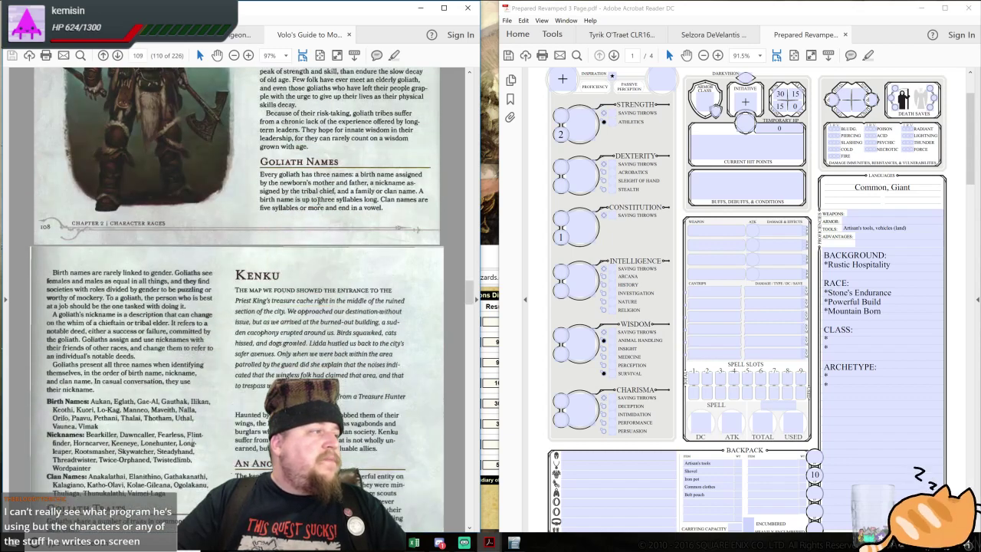
{"action": "scroll", "coordinate": [312, 201], "scroll_direction": "down", "scroll_amount": 5}
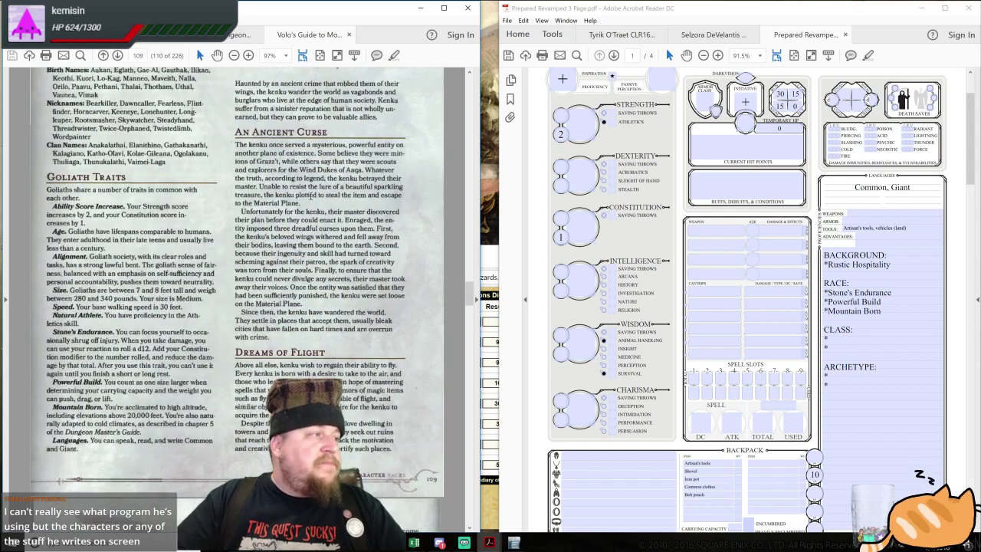
{"action": "scroll", "coordinate": [315, 227], "scroll_direction": "down", "scroll_amount": 4}
{"action": "scroll", "coordinate": [307, 206], "scroll_direction": "up", "scroll_amount": 14}
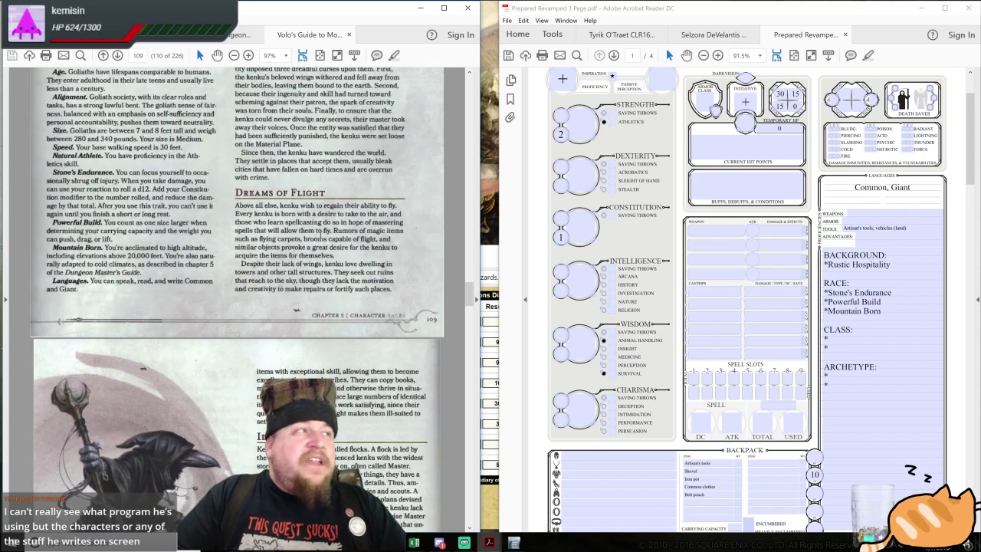
{"action": "scroll", "coordinate": [306, 176], "scroll_direction": "up", "scroll_amount": 9}
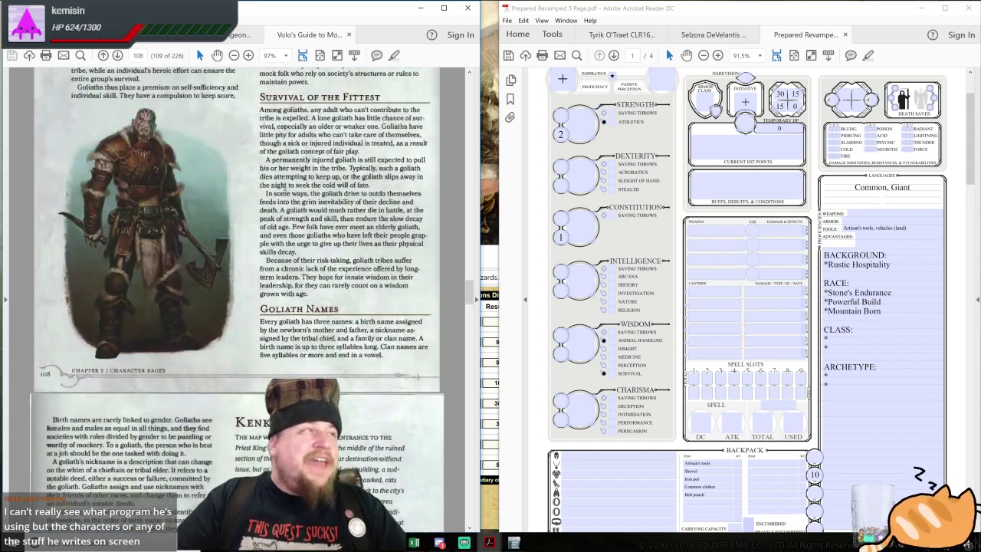
{"action": "scroll", "coordinate": [319, 144], "scroll_direction": "up", "scroll_amount": 2}
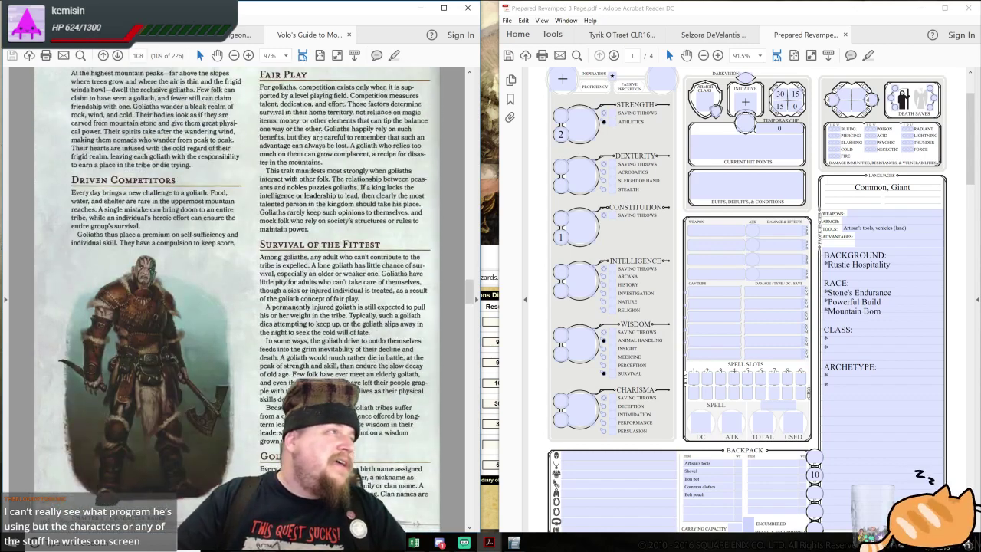
{"action": "scroll", "coordinate": [313, 132], "scroll_direction": "up", "scroll_amount": 4}
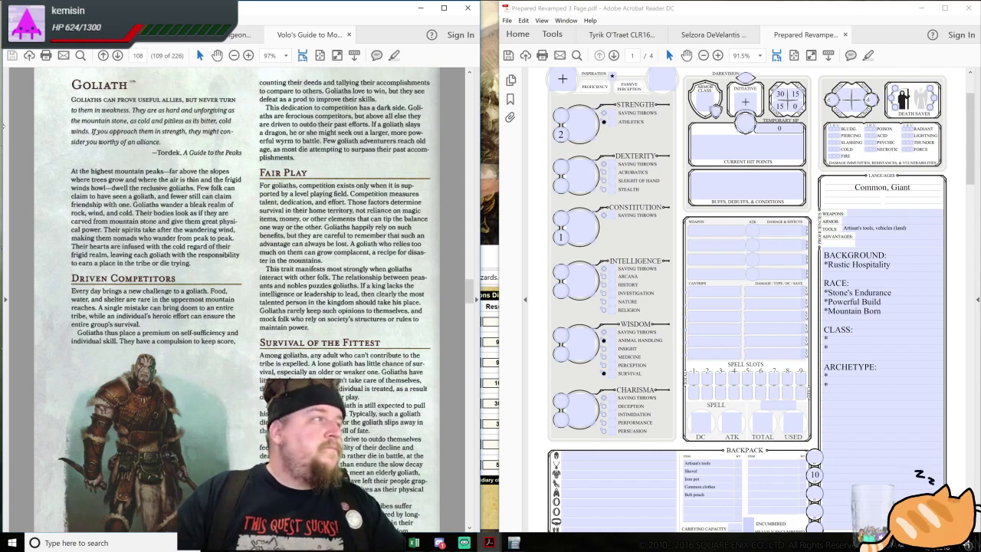
Switch to the rulebook and expand Chapter 3 - Classes in its bookmarks to reach the Druid entry
{"action": "left_click", "coordinate": [157, 36]}
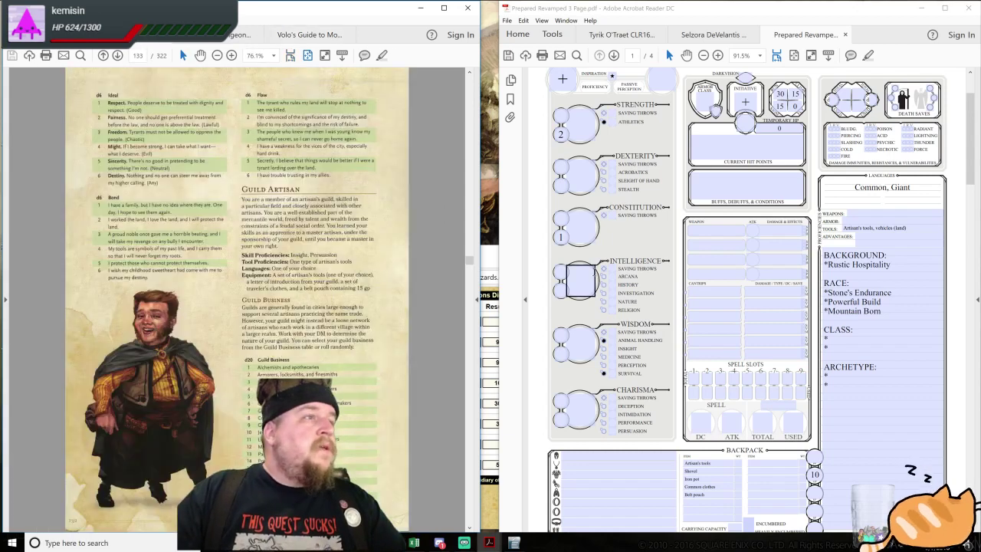
{"action": "scroll", "coordinate": [765, 299], "scroll_direction": "up", "scroll_amount": 2}
{"action": "scroll", "coordinate": [765, 299], "scroll_direction": "down", "scroll_amount": 2}
{"action": "scroll", "coordinate": [765, 299], "scroll_direction": "up", "scroll_amount": 2}
{"action": "scroll", "coordinate": [765, 306], "scroll_direction": "down", "scroll_amount": 1}
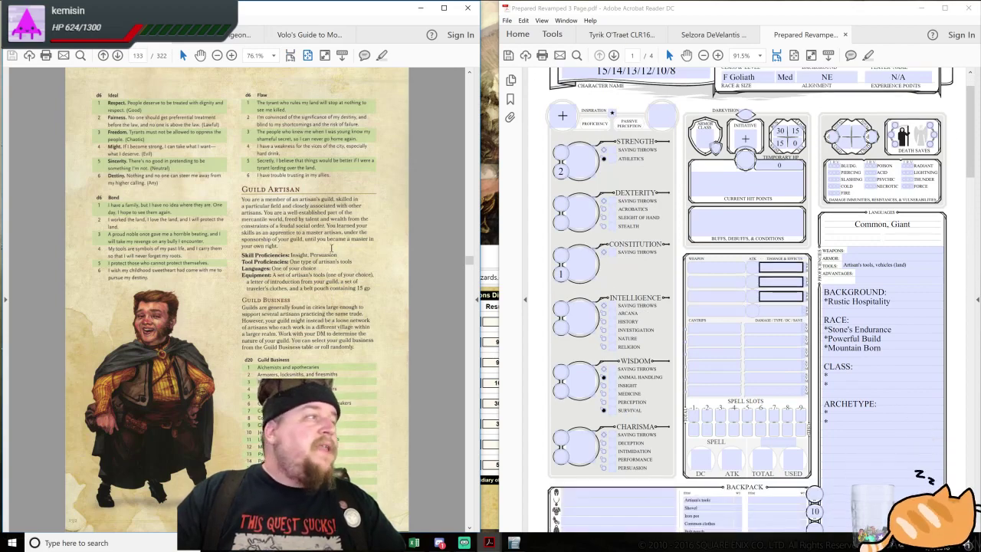
{"action": "left_click", "coordinate": [6, 131]}
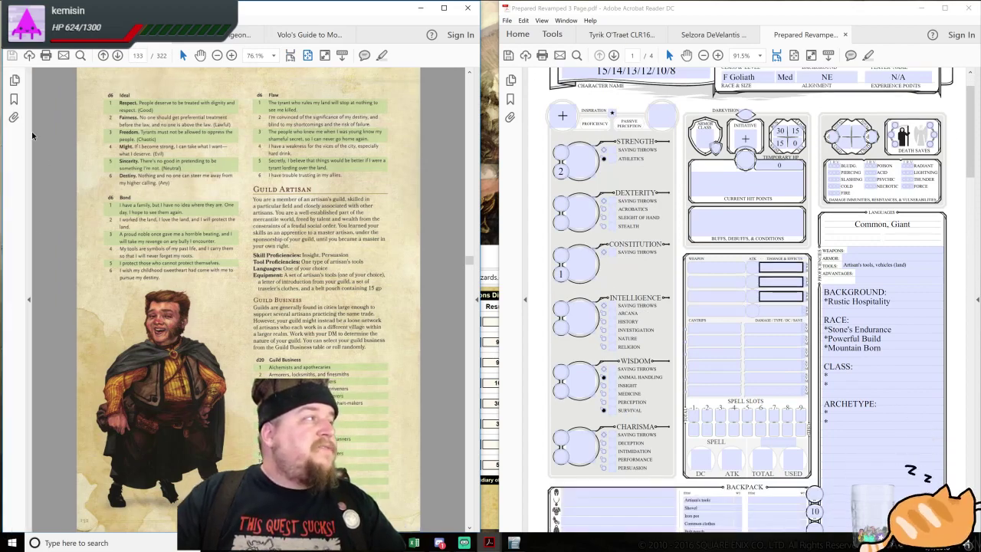
{"action": "left_click", "coordinate": [14, 99]}
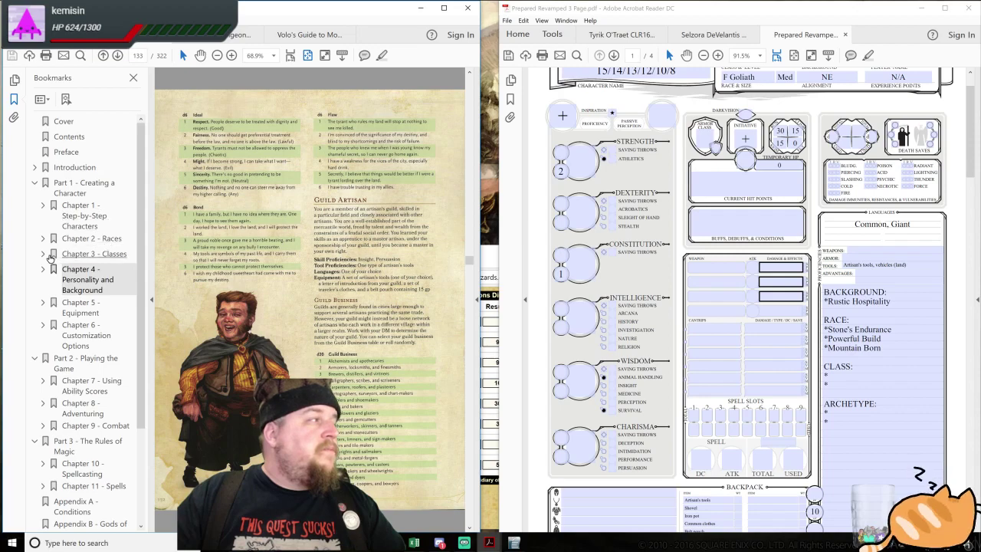
{"action": "left_click", "coordinate": [43, 254]}
Jump to the Druid class pages and hide the outline to show page 66's level table
{"action": "left_click", "coordinate": [79, 315]}
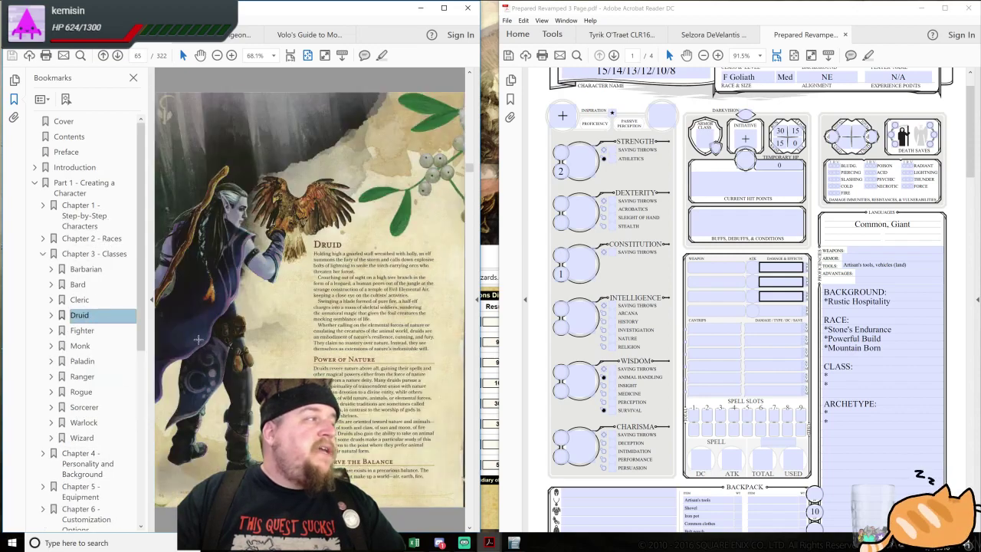
{"action": "left_click", "coordinate": [153, 299]}
{"action": "scroll", "coordinate": [286, 318], "scroll_direction": "down", "scroll_amount": 3}
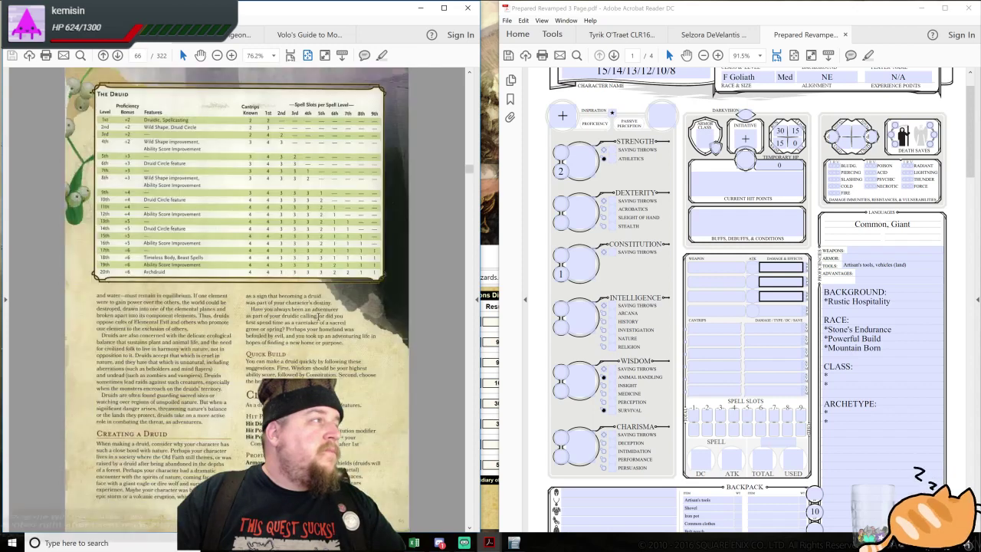
{"action": "scroll", "coordinate": [574, 264], "scroll_direction": "up", "scroll_amount": 1}
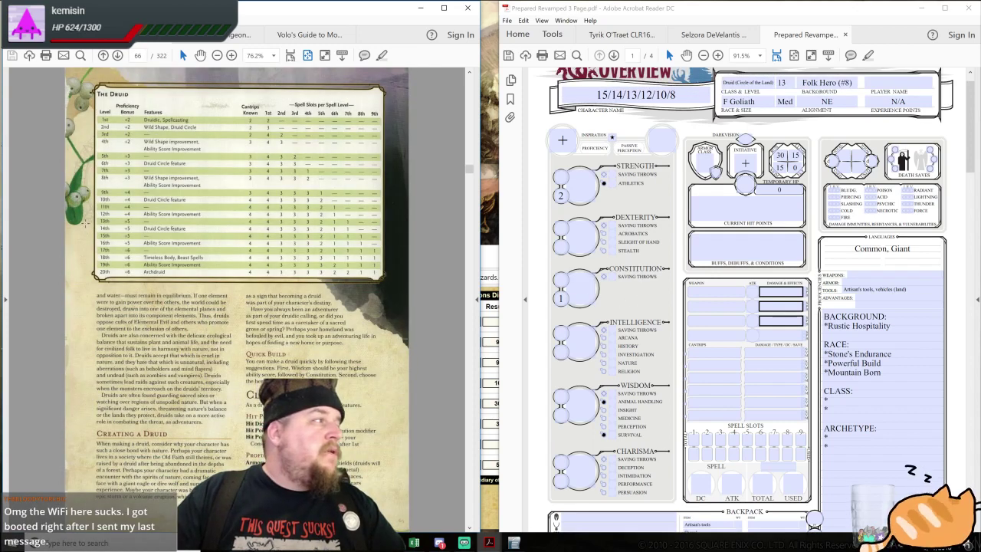
Select the Druid table from its header down through the 13th-level row
{"action": "left_click_drag", "start_coordinate": [84, 222], "coordinate": [403, 115]}
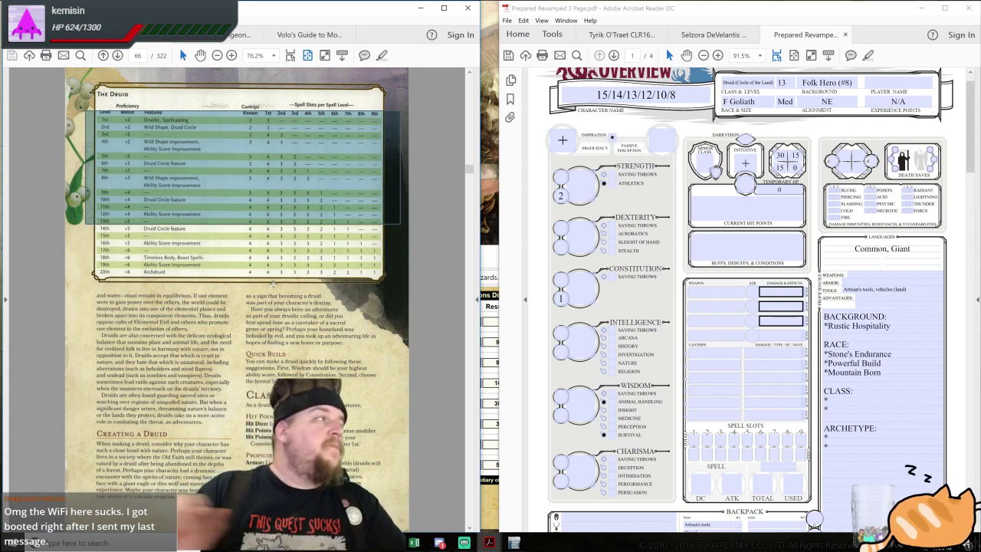
Clear the rulebook selection and return to the character sheet
{"action": "left_click", "coordinate": [359, 342]}
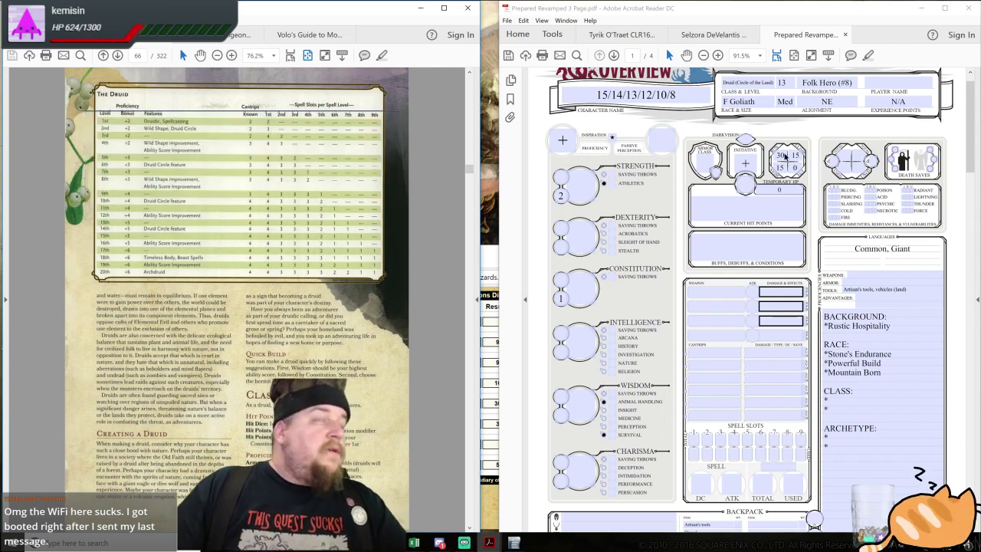
{"action": "left_click", "coordinate": [834, 161]}
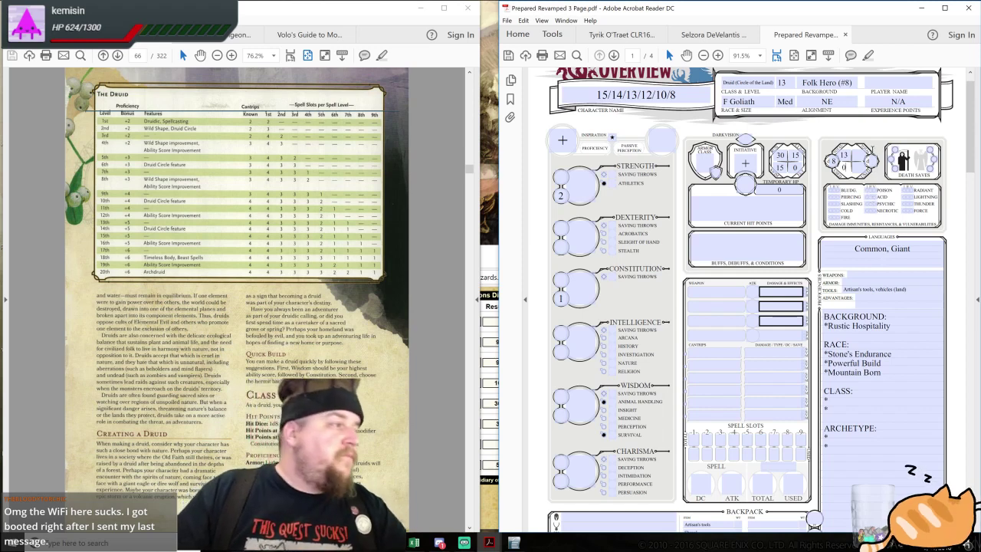
Enter 'Light, medium, shield' as armor and 'Druid weapons' as weapon proficiencies
{"action": "left_click", "coordinate": [867, 282]}
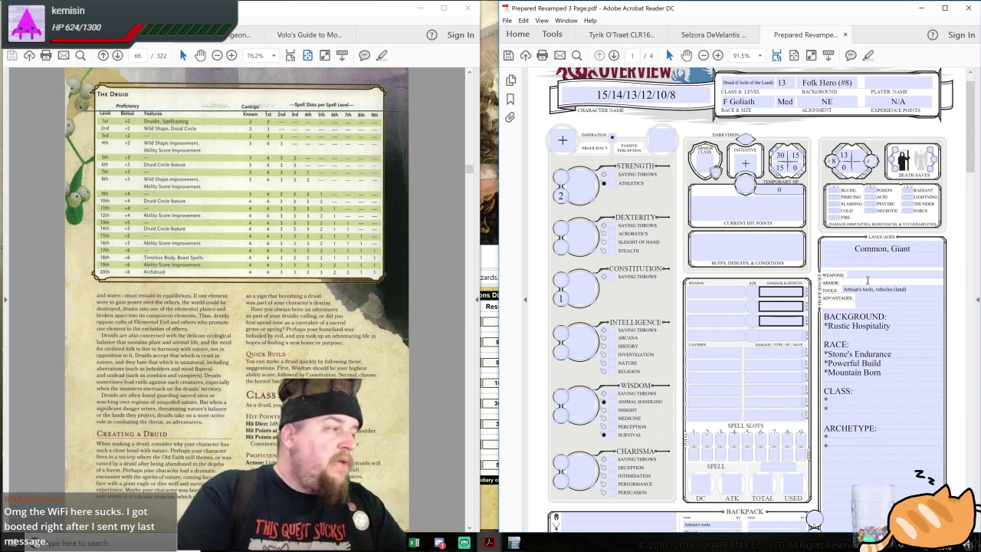
{"action": "type", "text": "Light"}
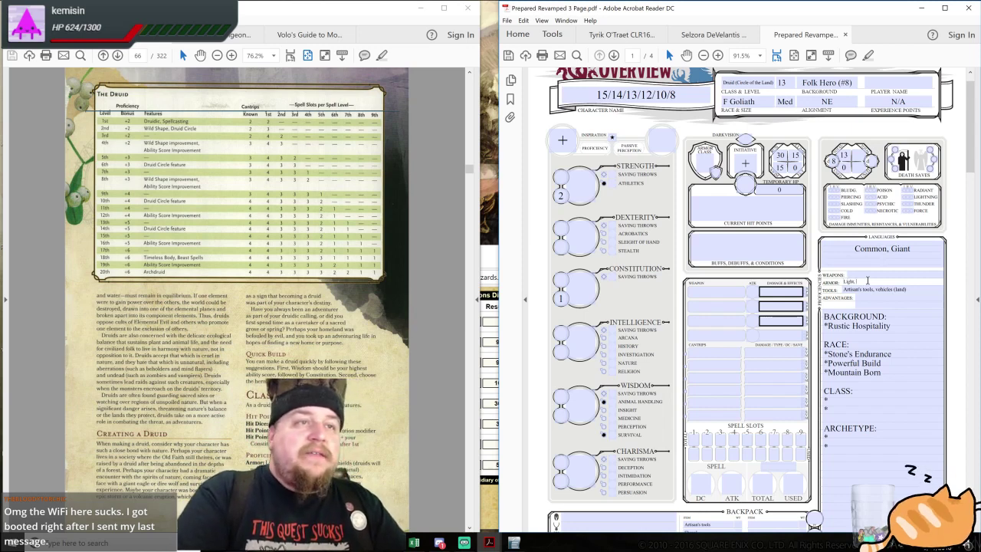
{"action": "type", "text": ", medium, shields"}
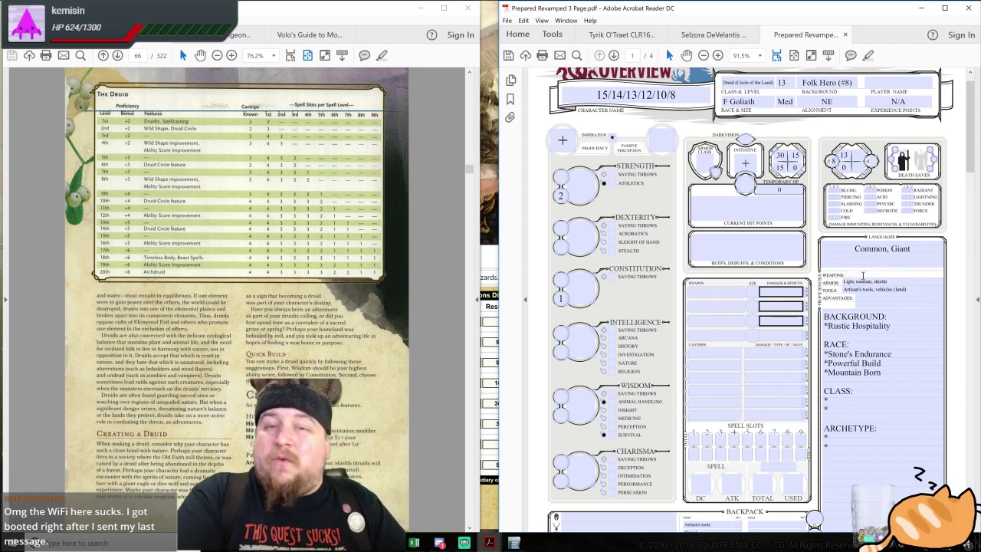
{"action": "left_click", "coordinate": [862, 275]}
{"action": "type", "text": "Druid weapons"}
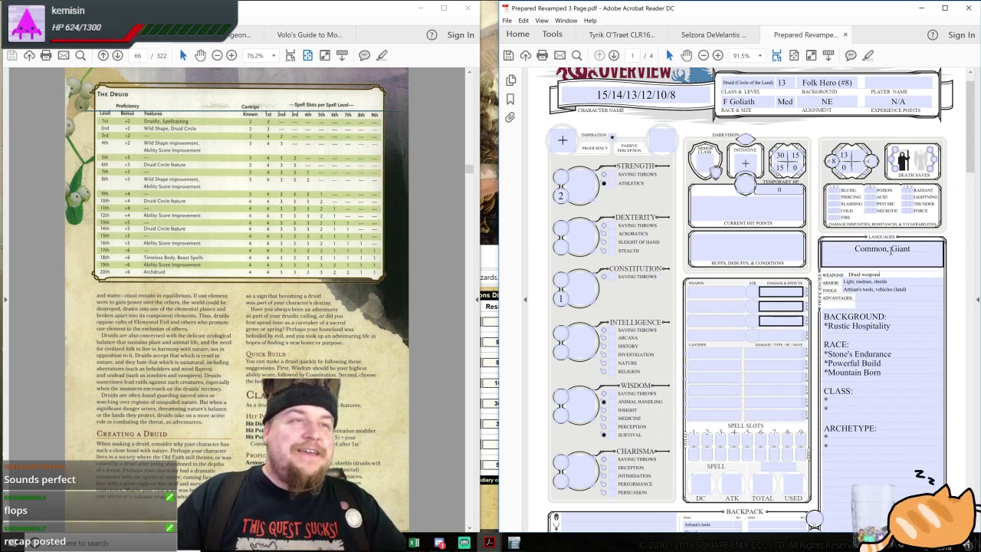
Append Herbalism kit to the end of the Tools proficiency list
{"action": "left_click", "coordinate": [885, 249]}
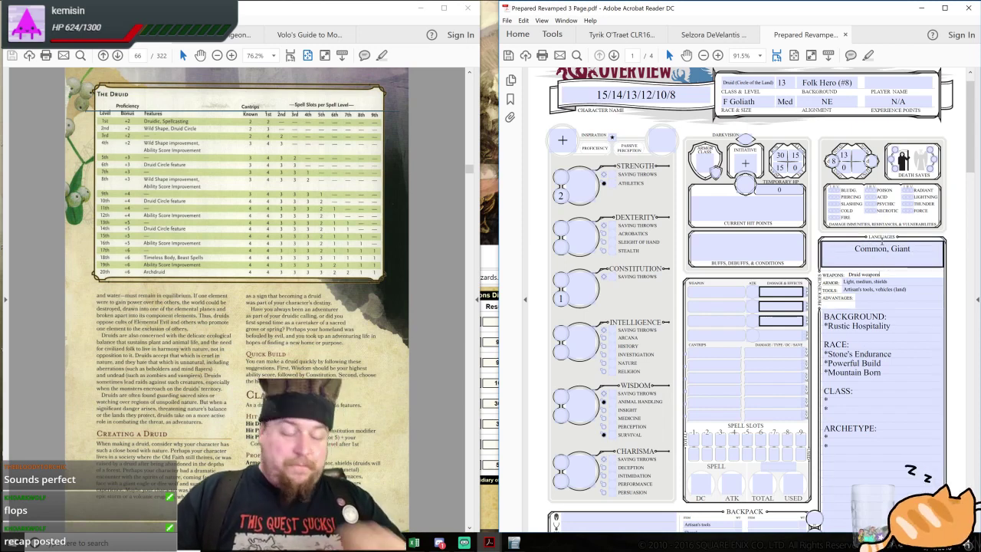
{"action": "left_click", "coordinate": [893, 230]}
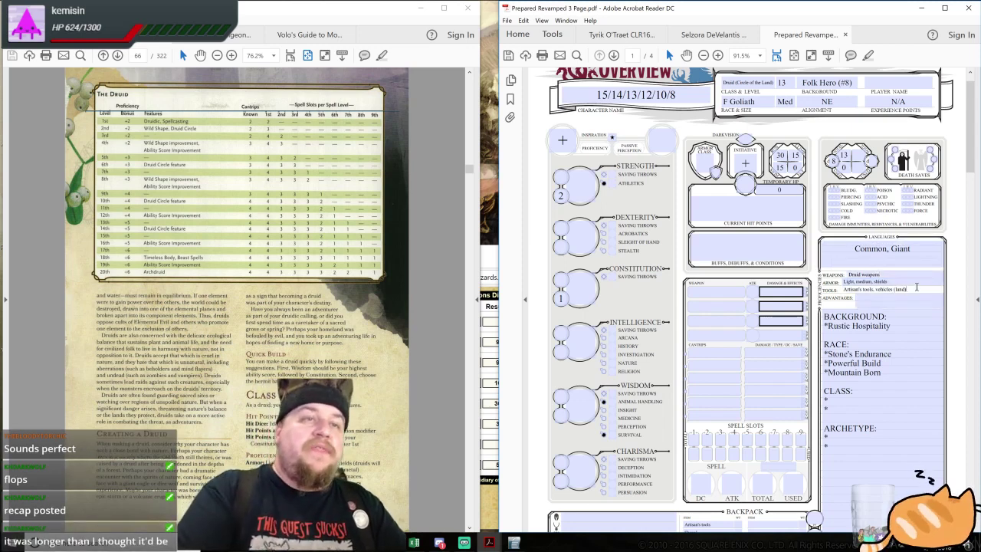
{"action": "type", "text": ", Herbalism kit"}
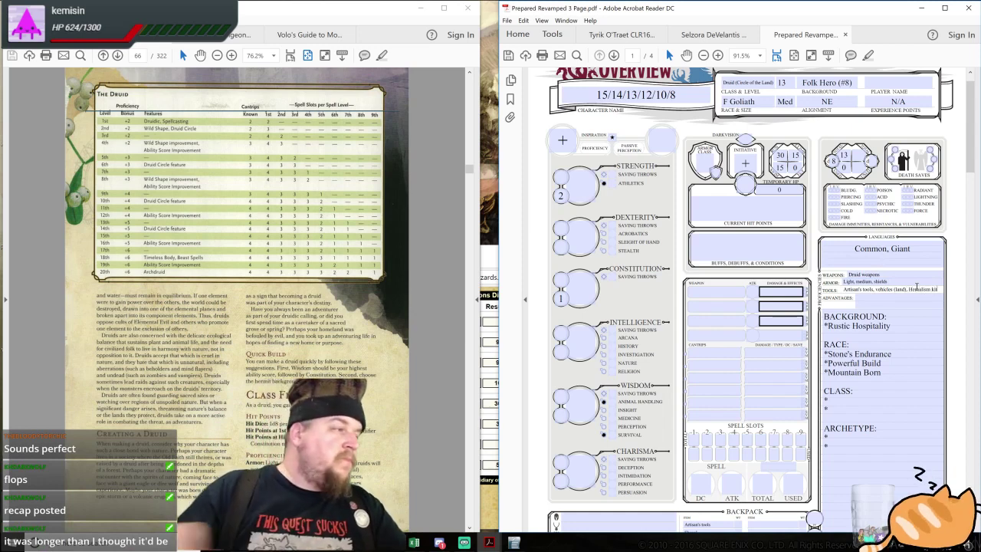
Mark Intelligence and Wisdom saving throws proficient and move the rulebook to page 67
{"action": "left_click", "coordinate": [604, 330]}
{"action": "left_click", "coordinate": [604, 394]}
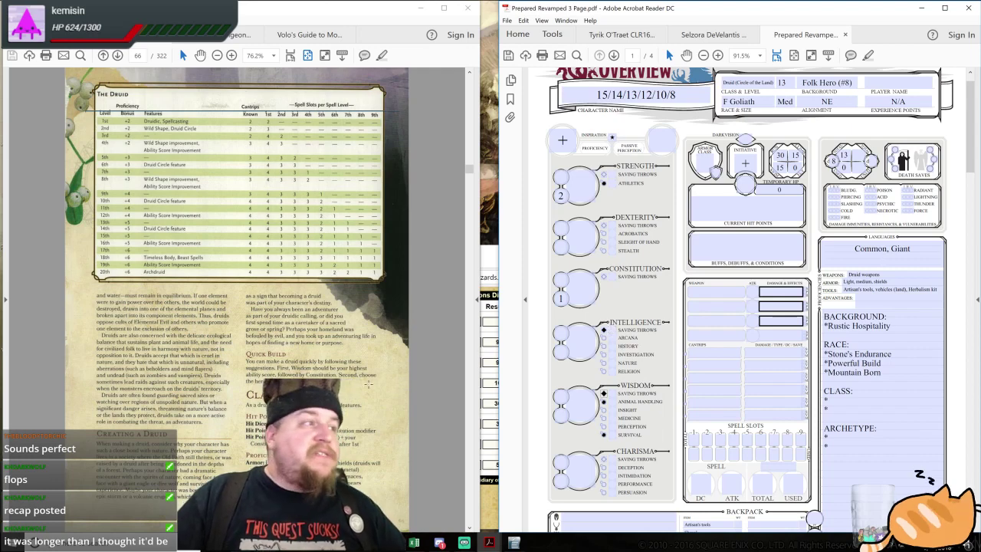
{"action": "left_click", "coordinate": [312, 357]}
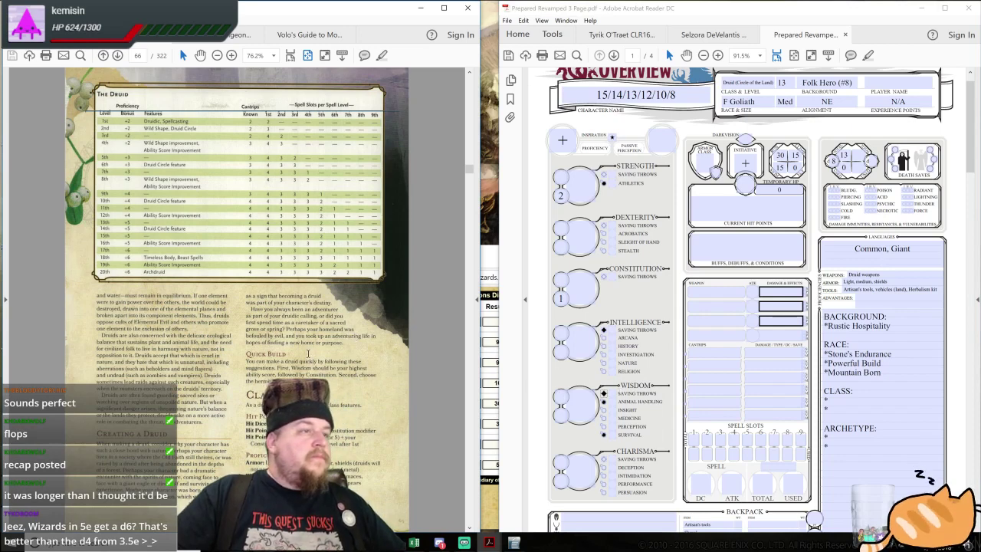
{"action": "scroll", "coordinate": [307, 349], "scroll_direction": "up", "scroll_amount": 1}
{"action": "scroll", "coordinate": [307, 349], "scroll_direction": "down", "scroll_amount": 2}
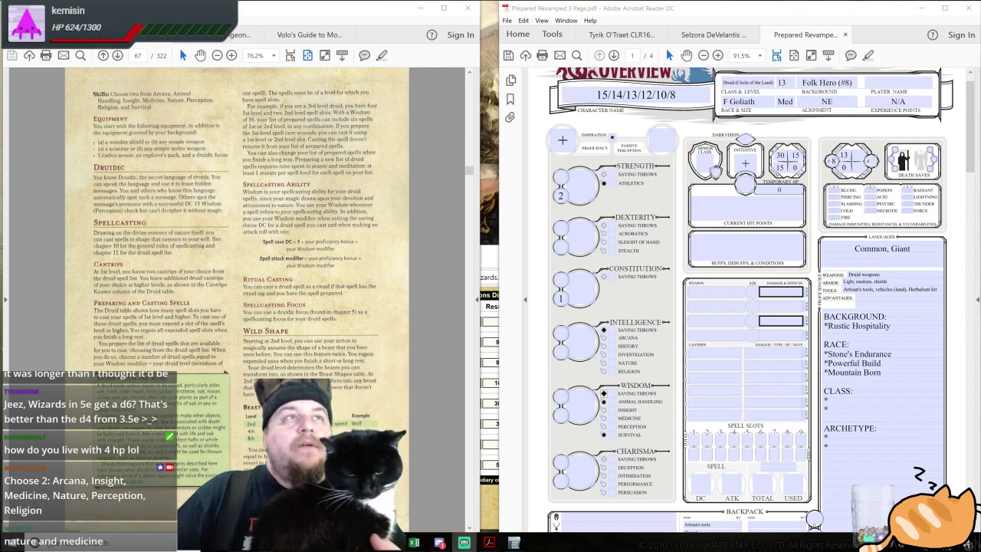
{"action": "scroll", "coordinate": [829, 371], "scroll_direction": "down", "scroll_amount": 4}
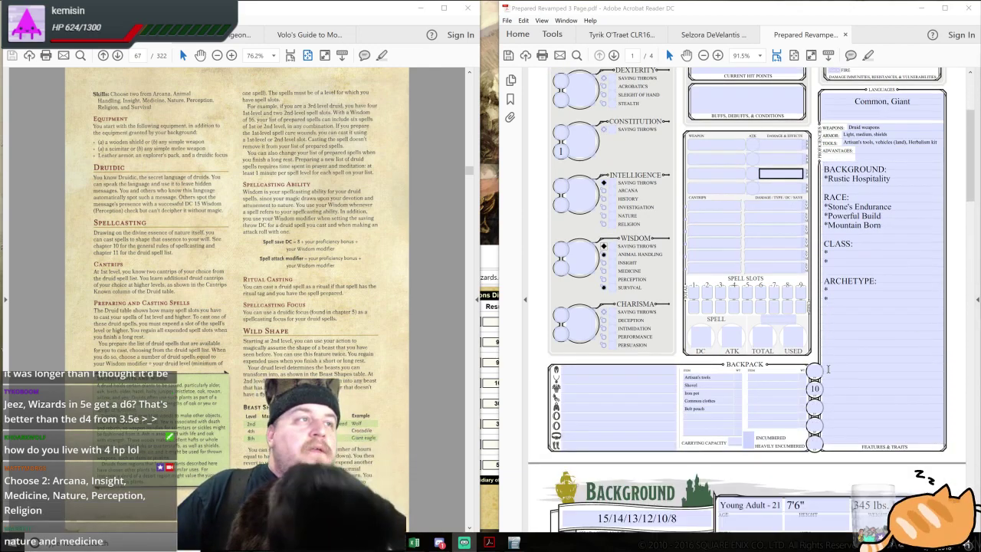
{"action": "scroll", "coordinate": [829, 371], "scroll_direction": "down", "scroll_amount": 10}
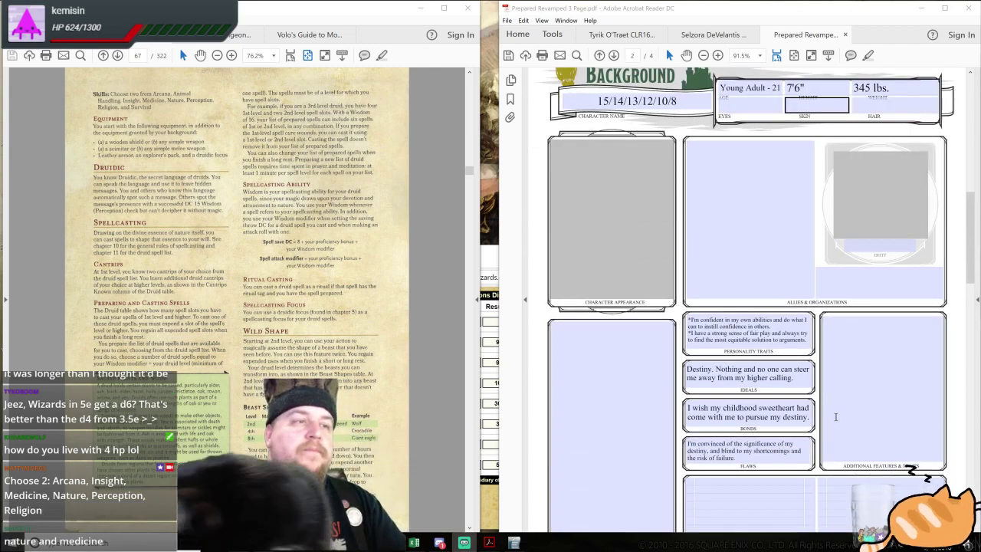
{"action": "scroll", "coordinate": [837, 418], "scroll_direction": "down", "scroll_amount": 2}
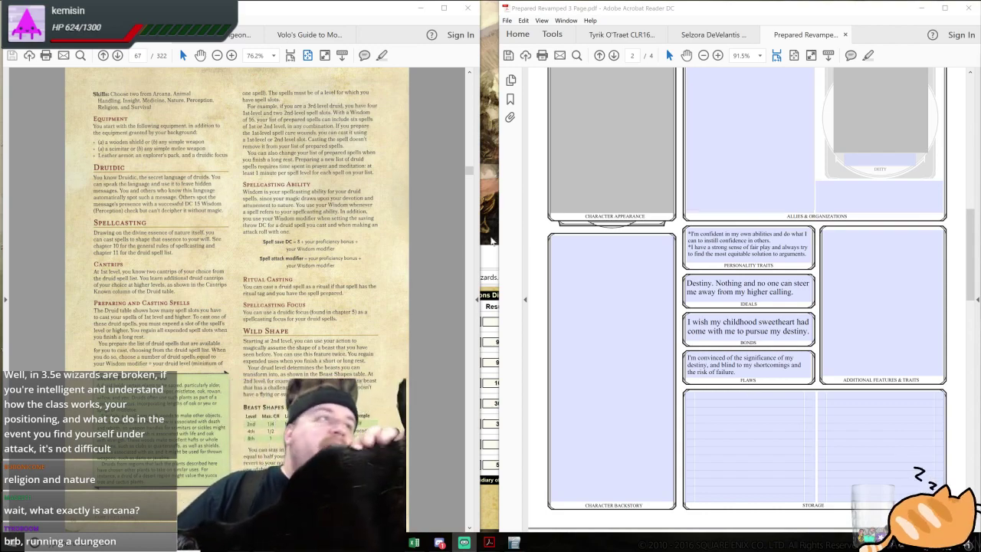
{"action": "scroll", "coordinate": [643, 314], "scroll_direction": "up", "scroll_amount": 3}
{"action": "scroll", "coordinate": [643, 313], "scroll_direction": "up", "scroll_amount": 7}
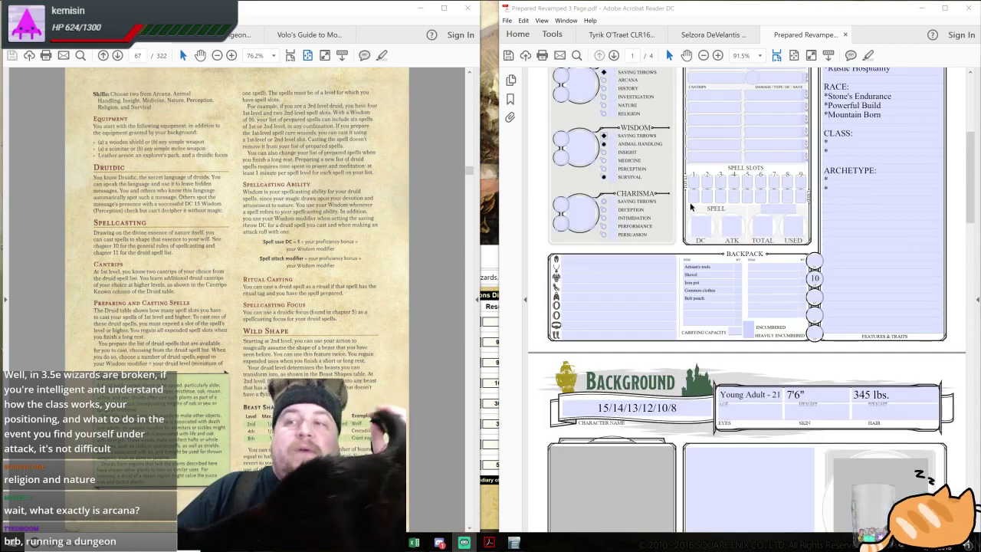
{"action": "scroll", "coordinate": [690, 203], "scroll_direction": "up", "scroll_amount": 2}
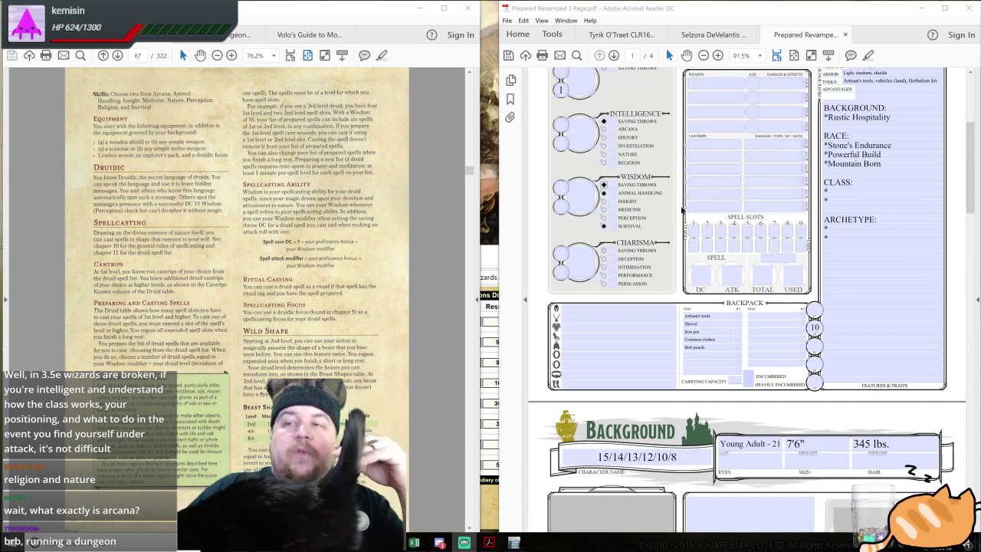
{"action": "scroll", "coordinate": [678, 207], "scroll_direction": "up", "scroll_amount": 1}
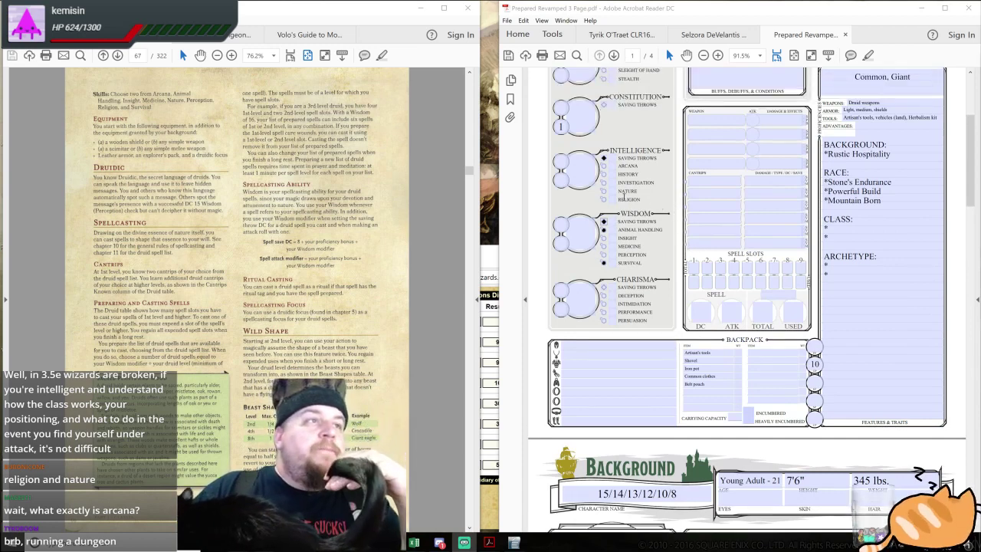
Mark the Religion and Nature skills proficient, leave the backpack unchanged, and return to the rulebook
{"action": "left_click", "coordinate": [603, 201]}
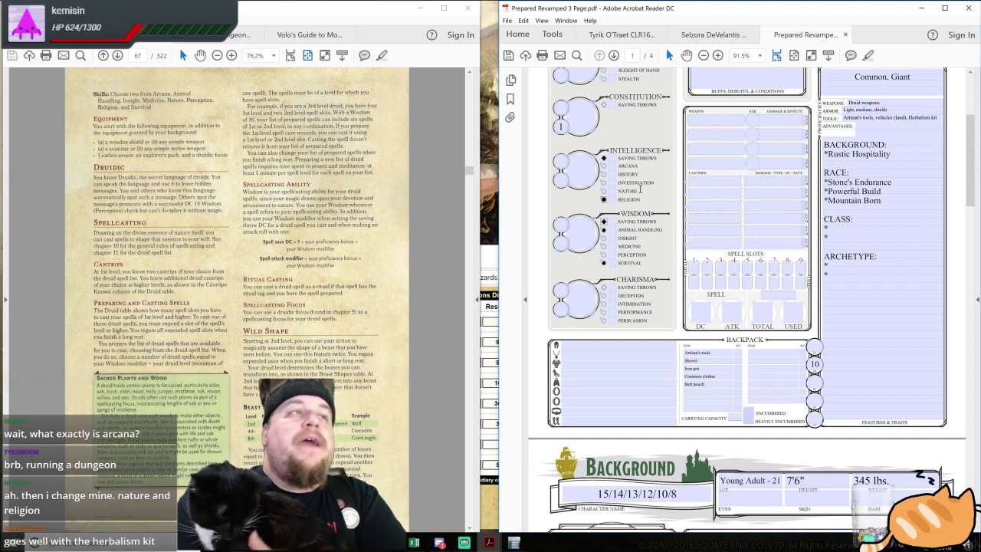
{"action": "left_click", "coordinate": [604, 190]}
{"action": "scroll", "coordinate": [672, 215], "scroll_direction": "down", "scroll_amount": 1}
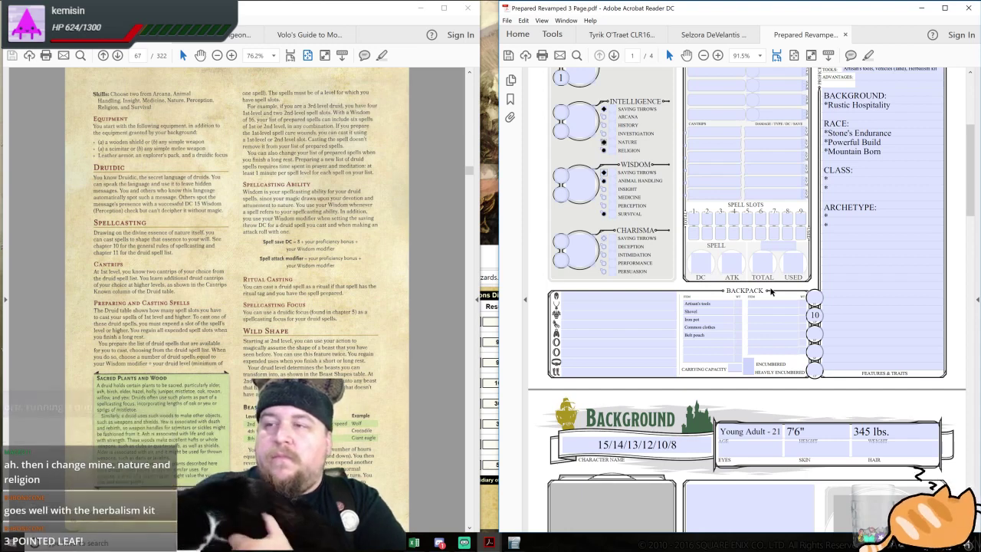
{"action": "left_click", "coordinate": [785, 304]}
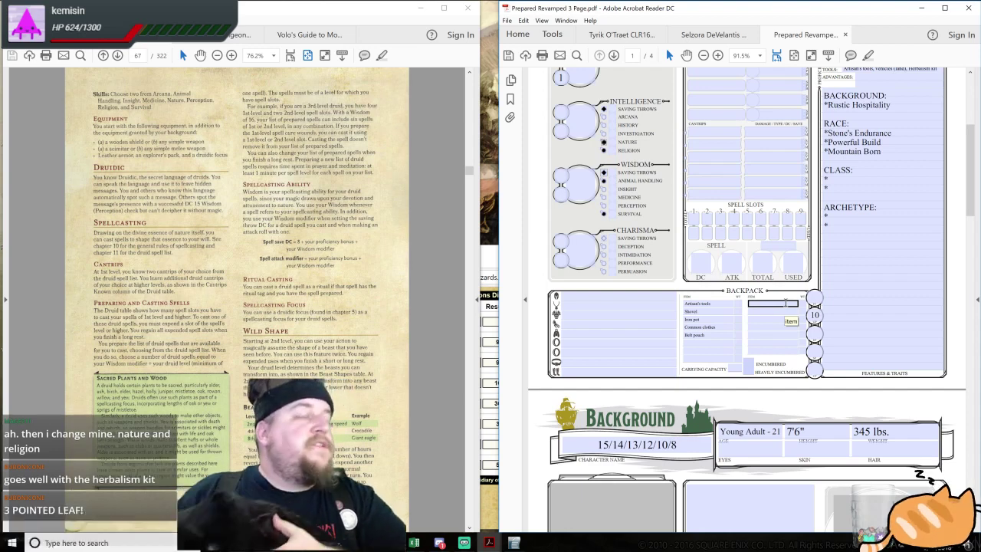
{"action": "left_click", "coordinate": [788, 297]}
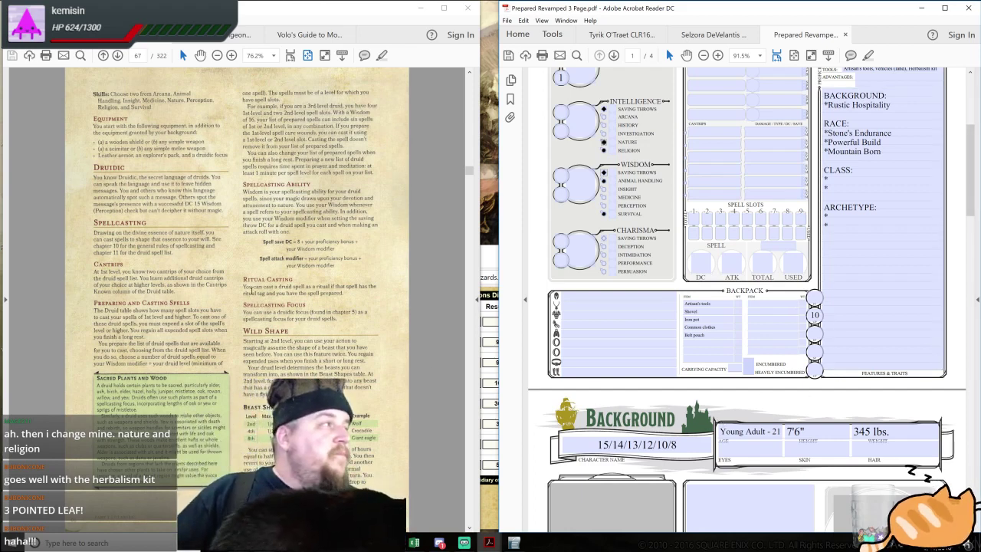
{"action": "left_click", "coordinate": [234, 288]}
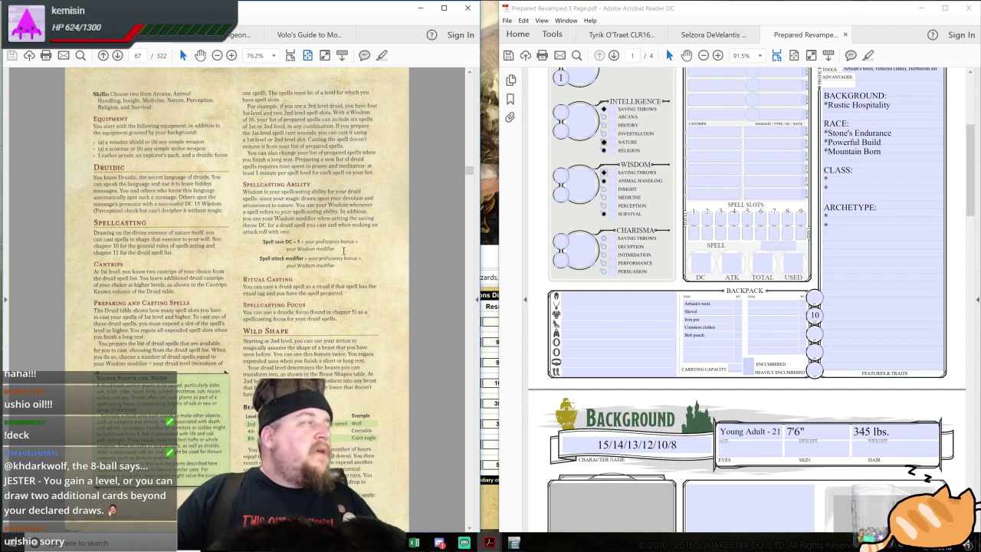
{"action": "scroll", "coordinate": [664, 314], "scroll_direction": "up", "scroll_amount": 3}
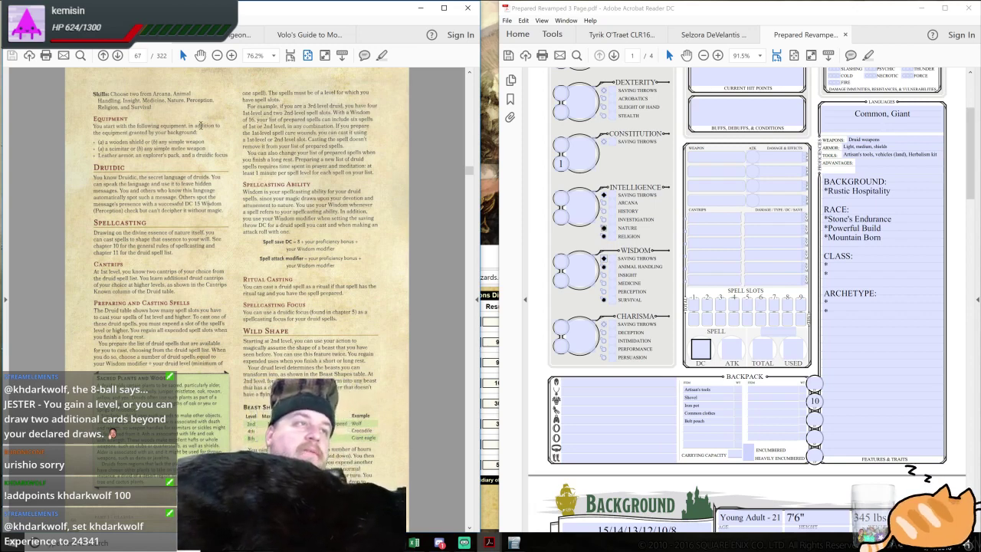
{"action": "scroll", "coordinate": [759, 320], "scroll_direction": "down", "scroll_amount": 5}
{"action": "scroll", "coordinate": [758, 320], "scroll_direction": "down", "scroll_amount": 3}
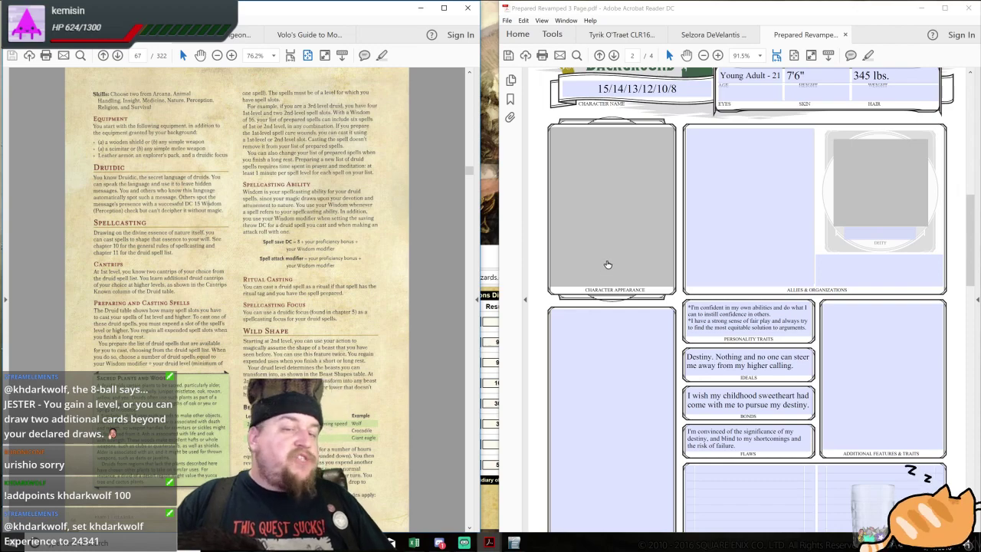
{"action": "scroll", "coordinate": [613, 261], "scroll_direction": "up", "scroll_amount": 5}
{"action": "scroll", "coordinate": [613, 255], "scroll_direction": "up", "scroll_amount": 3}
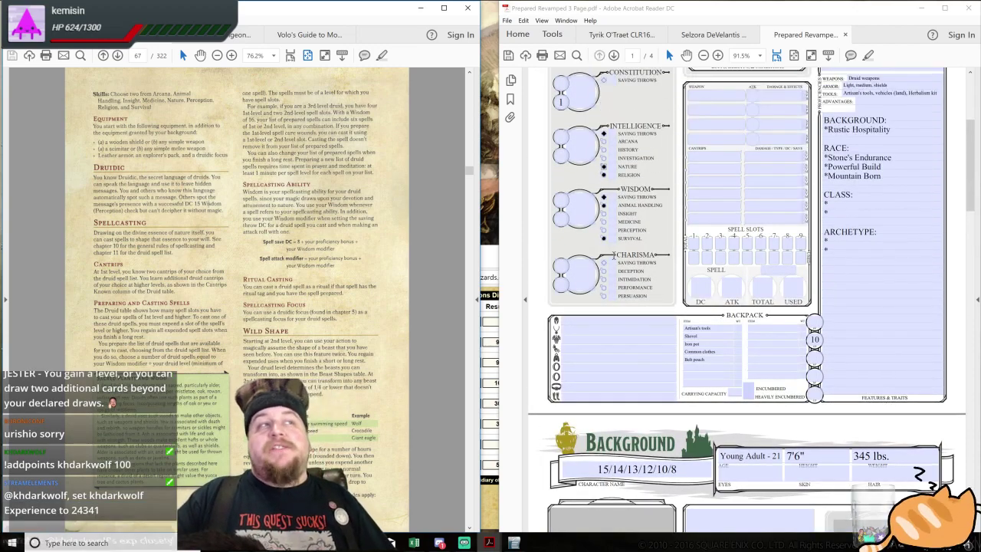
{"action": "scroll", "coordinate": [580, 230], "scroll_direction": "up", "scroll_amount": 1}
{"action": "scroll", "coordinate": [603, 214], "scroll_direction": "up", "scroll_amount": 2}
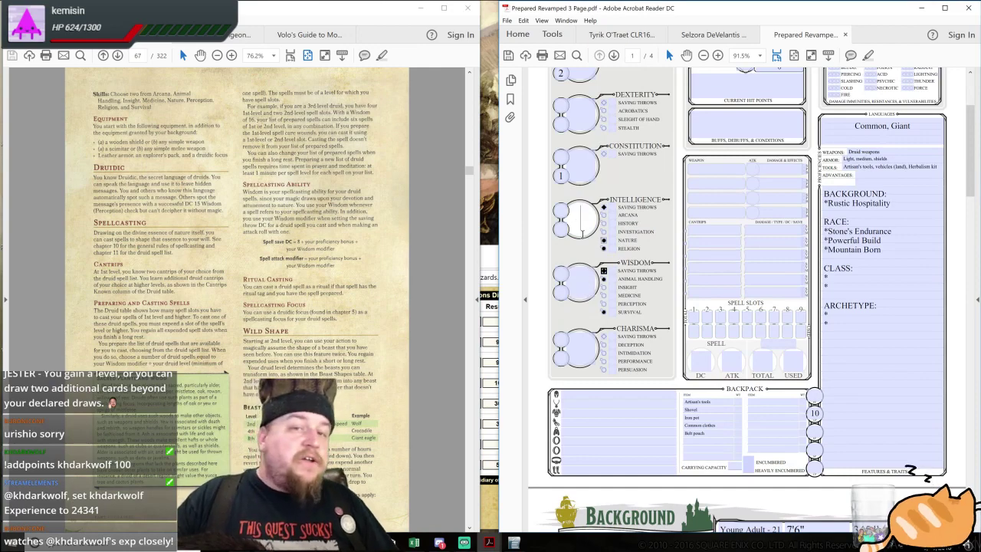
{"action": "scroll", "coordinate": [590, 238], "scroll_direction": "up", "scroll_amount": 2}
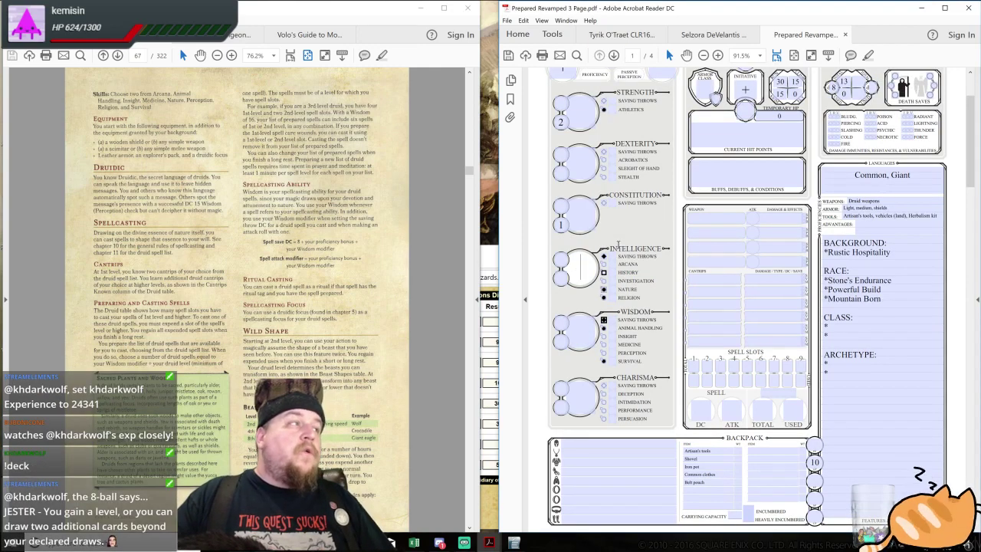
{"action": "scroll", "coordinate": [610, 227], "scroll_direction": "up", "scroll_amount": 1}
{"action": "left_click", "coordinate": [580, 197]}
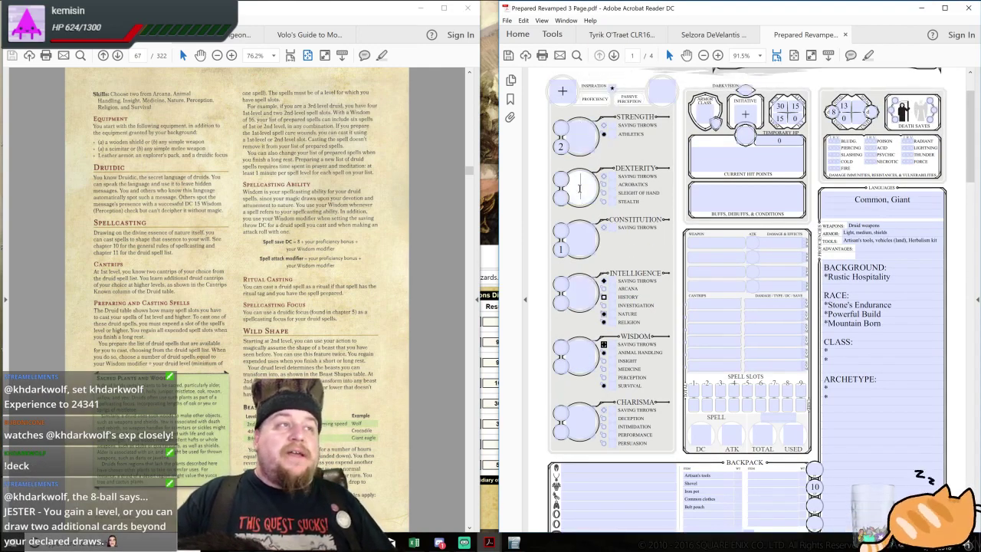
{"action": "left_click", "coordinate": [580, 142]}
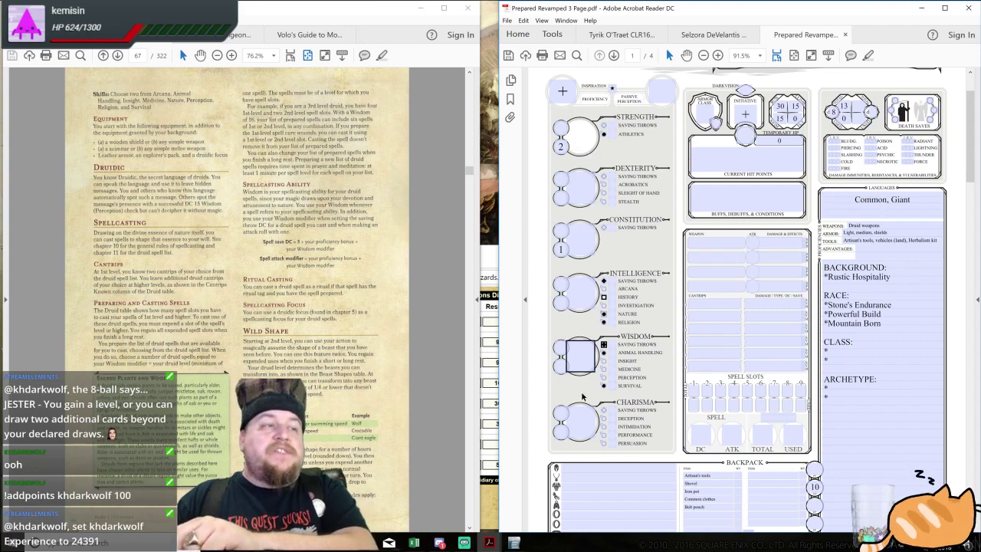
{"action": "scroll", "coordinate": [764, 372], "scroll_direction": "down", "scroll_amount": 3}
{"action": "scroll", "coordinate": [765, 372], "scroll_direction": "down", "scroll_amount": 10}
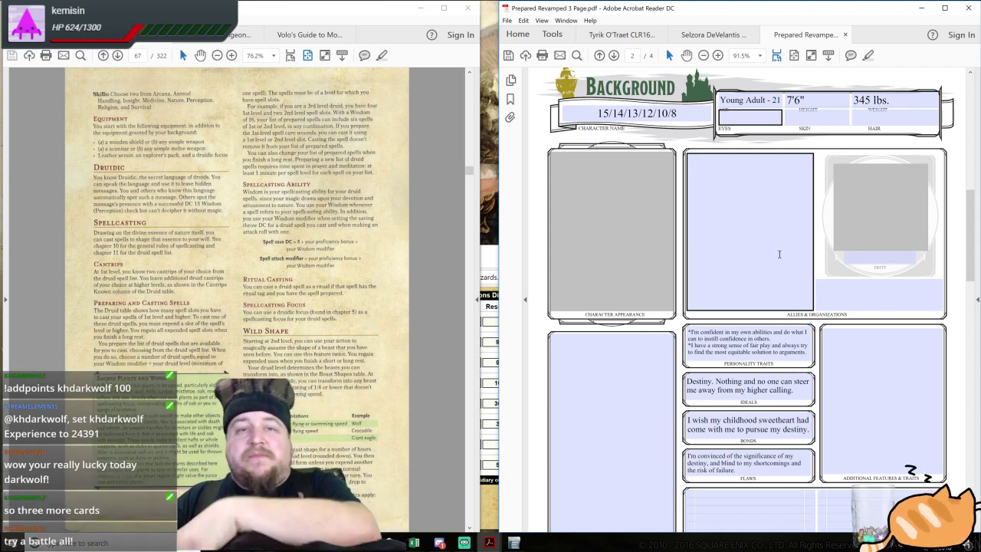
{"action": "scroll", "coordinate": [782, 253], "scroll_direction": "up", "scroll_amount": 3}
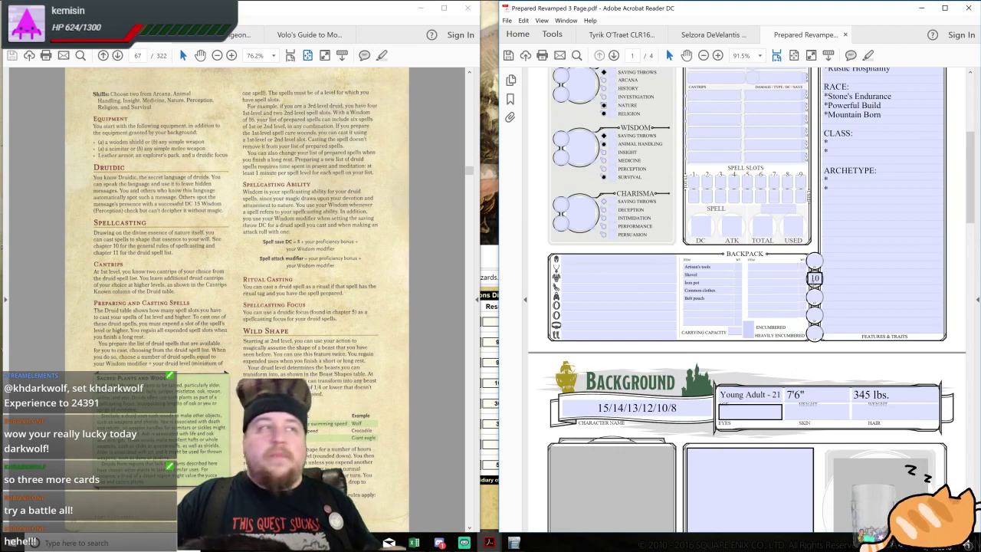
{"action": "scroll", "coordinate": [668, 350], "scroll_direction": "up", "scroll_amount": 5}
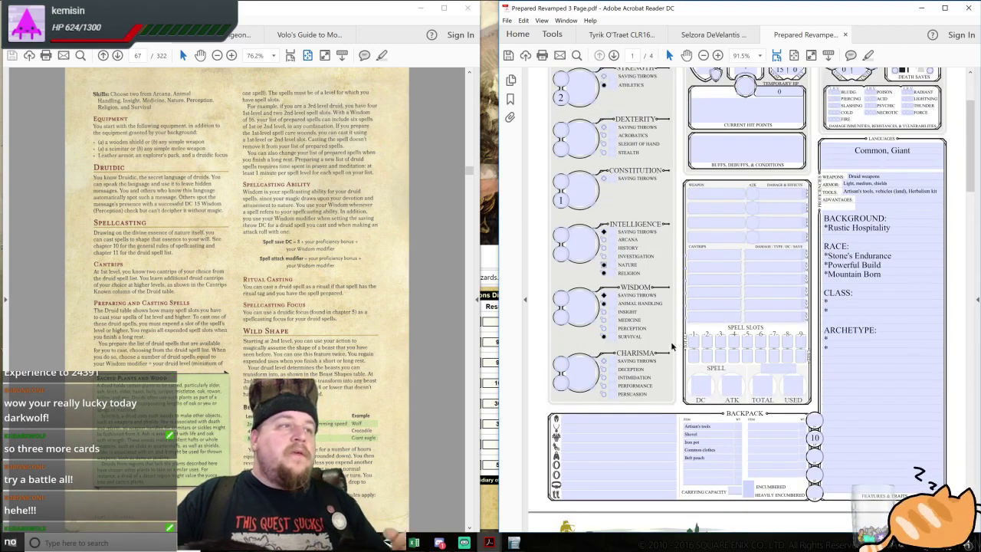
{"action": "scroll", "coordinate": [668, 350], "scroll_direction": "up", "scroll_amount": 2}
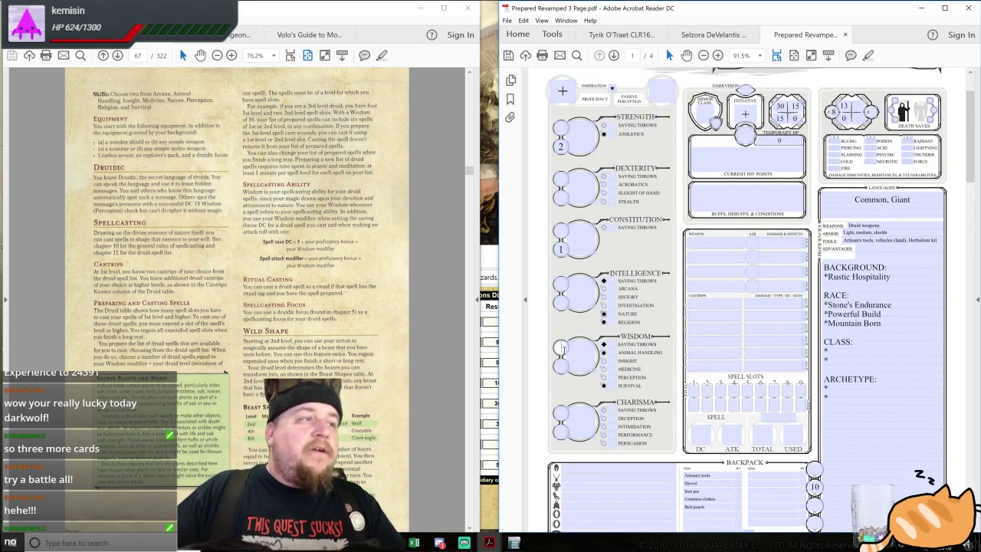
Enter Wisdom 15, Intelligence 14, Constitution 13, Strength 12 and Dexterity 10
{"action": "type", "text": "15"}
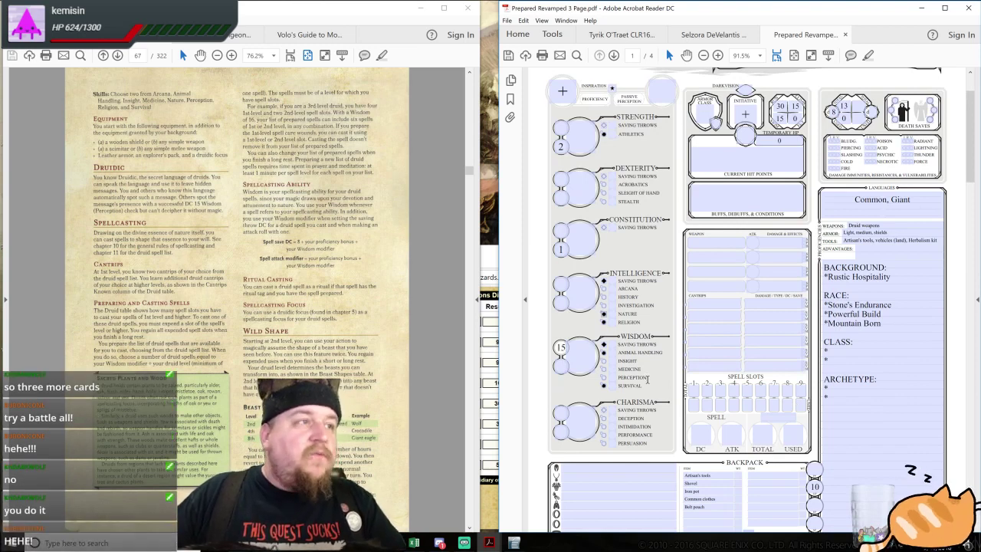
{"action": "left_click", "coordinate": [579, 288]}
{"action": "type", "text": "14"}
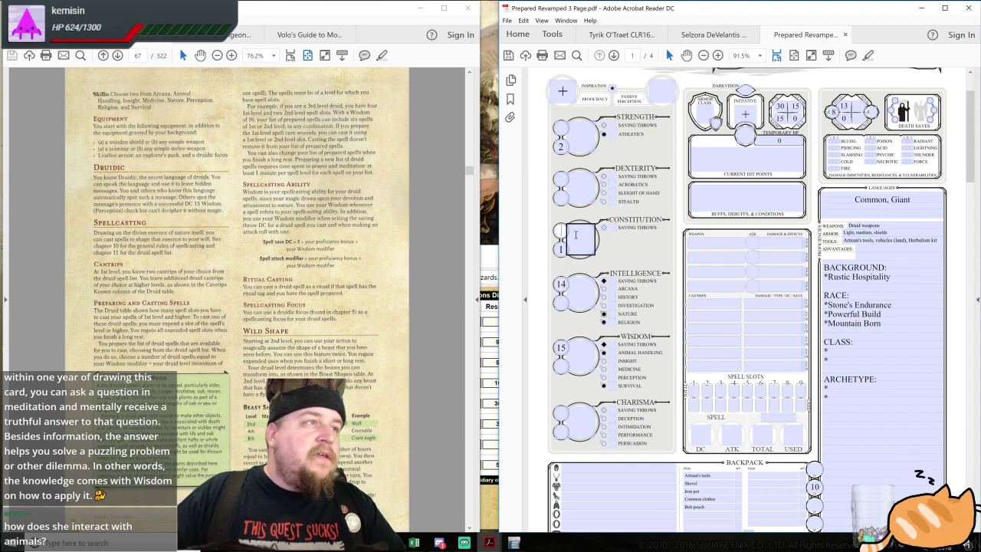
{"action": "left_click", "coordinate": [580, 236]}
{"action": "type", "text": "13"}
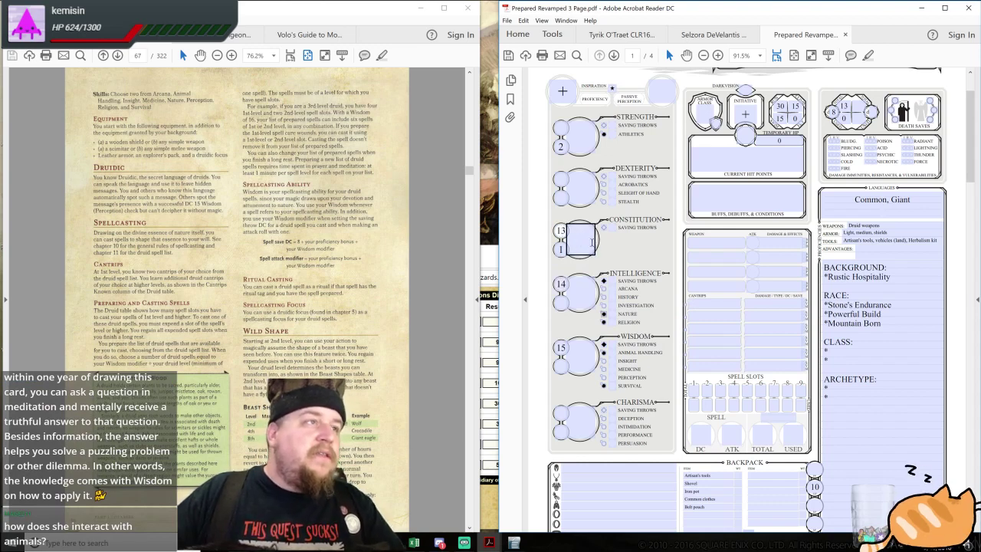
{"action": "left_click", "coordinate": [580, 134]}
{"action": "type", "text": "12"}
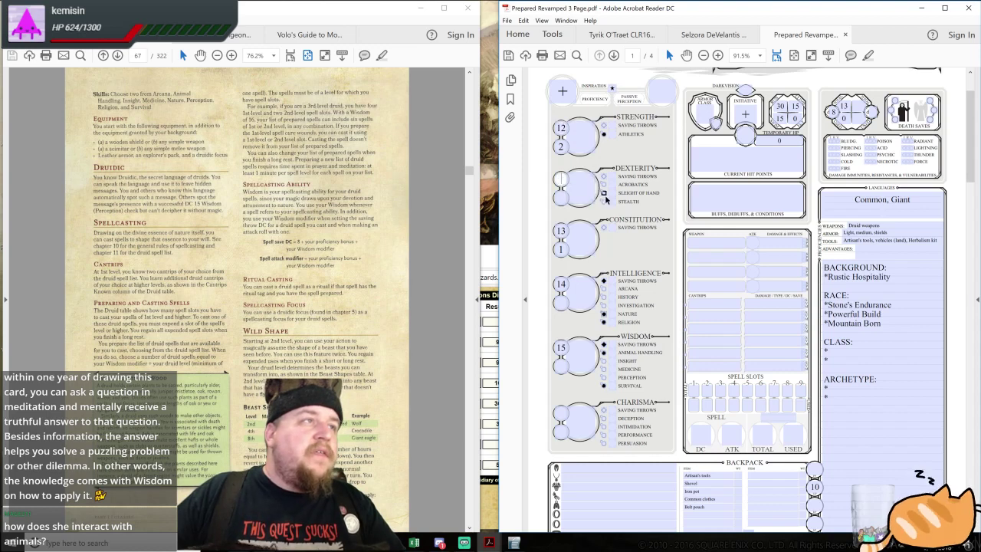
{"action": "type", "text": "10"}
Enter a Charisma score of 8, then select the text in the character name field
{"action": "scroll", "coordinate": [600, 205], "scroll_direction": "up", "scroll_amount": 1}
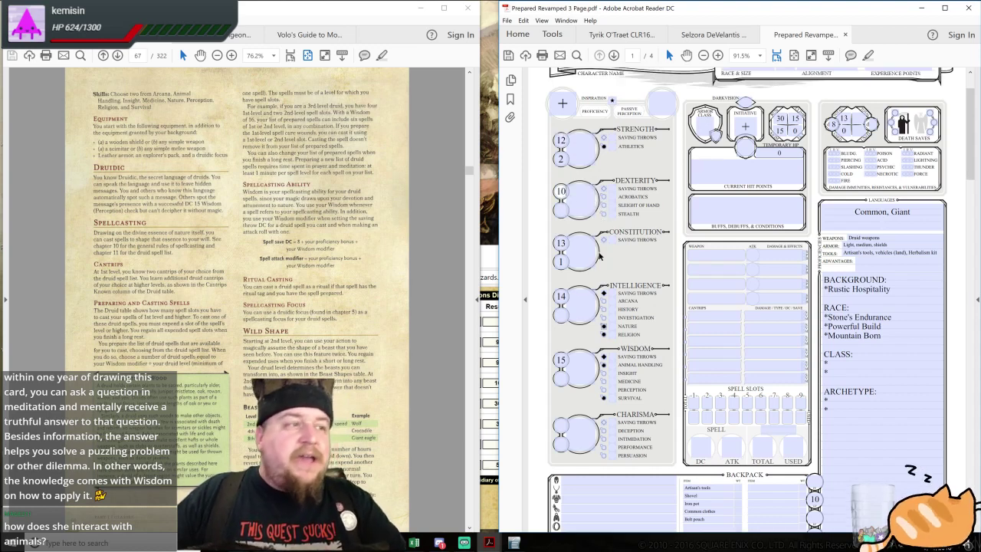
{"action": "left_click", "coordinate": [560, 429]}
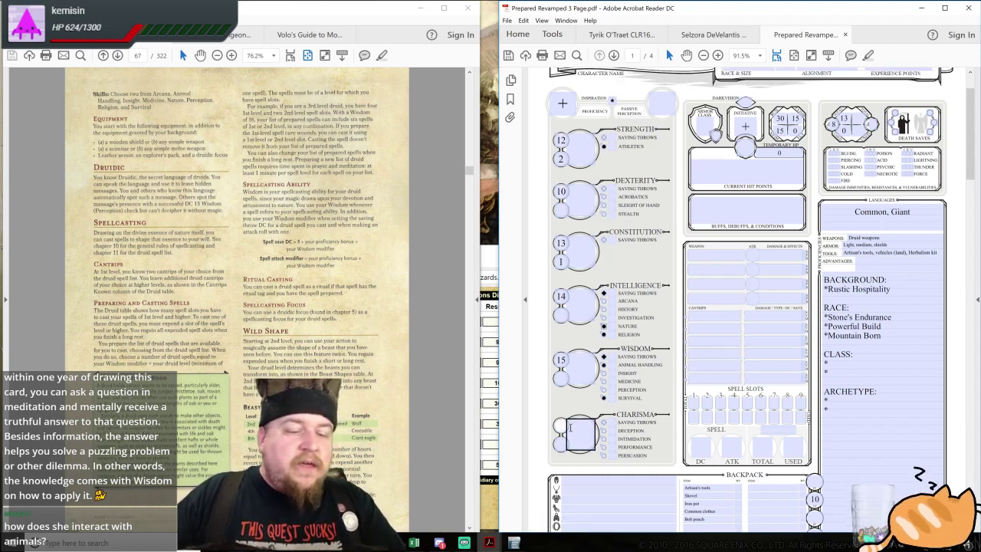
{"action": "type", "text": "8"}
{"action": "key", "text": "Return"}
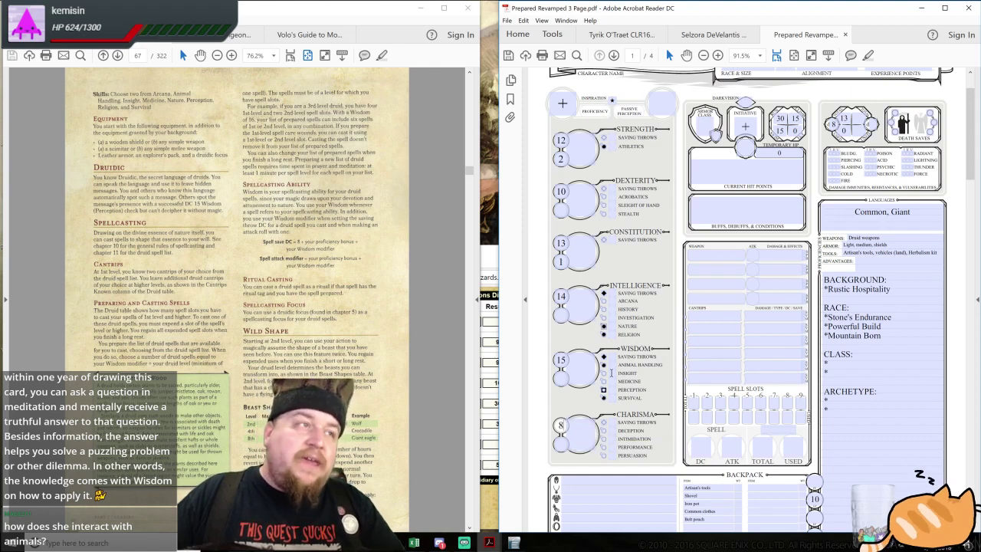
{"action": "scroll", "coordinate": [667, 192], "scroll_direction": "up", "scroll_amount": 1}
{"action": "left_click_drag", "start_coordinate": [696, 94], "coordinate": [538, 98]}
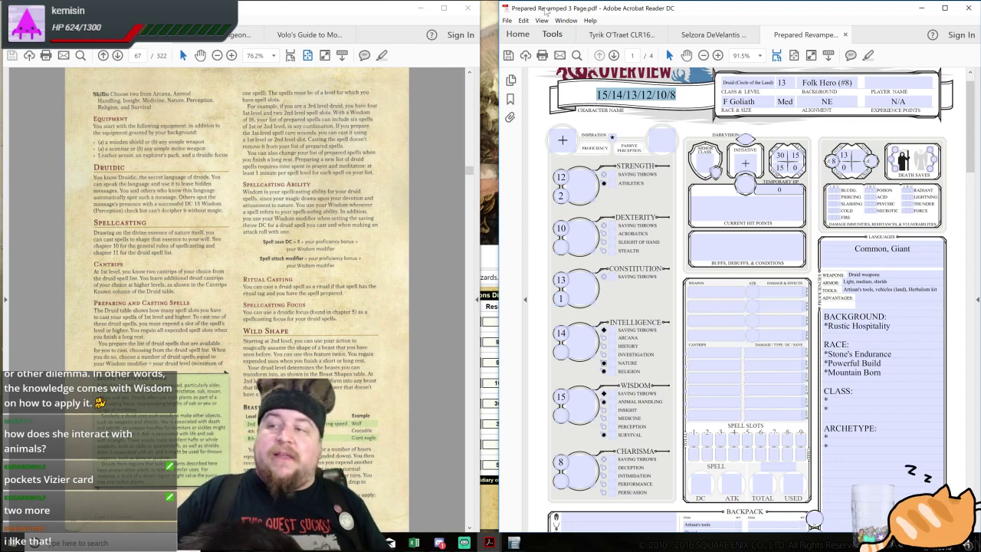
{"action": "scroll", "coordinate": [671, 300], "scroll_direction": "down", "scroll_amount": 1}
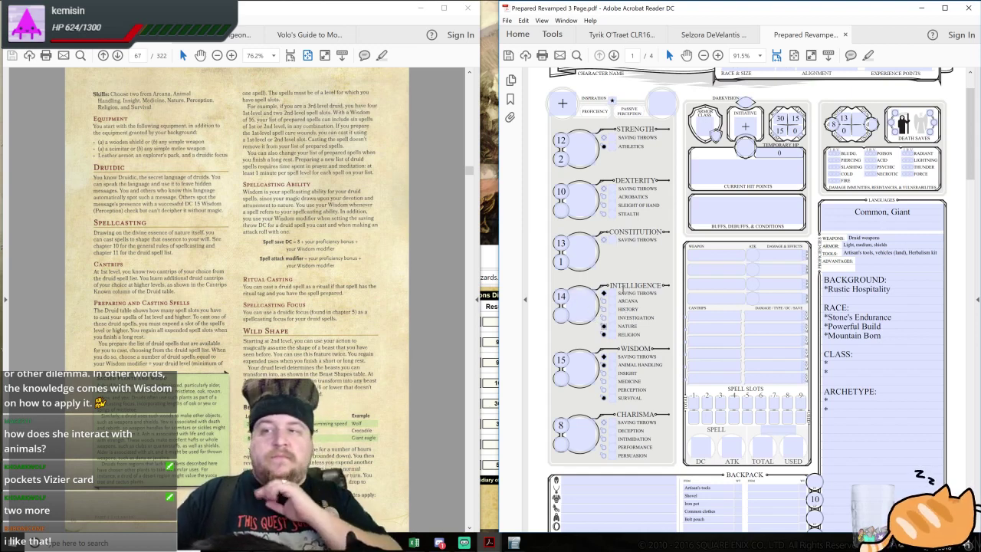
{"action": "scroll", "coordinate": [651, 313], "scroll_direction": "down", "scroll_amount": 1}
{"action": "scroll", "coordinate": [649, 268], "scroll_direction": "up", "scroll_amount": 2}
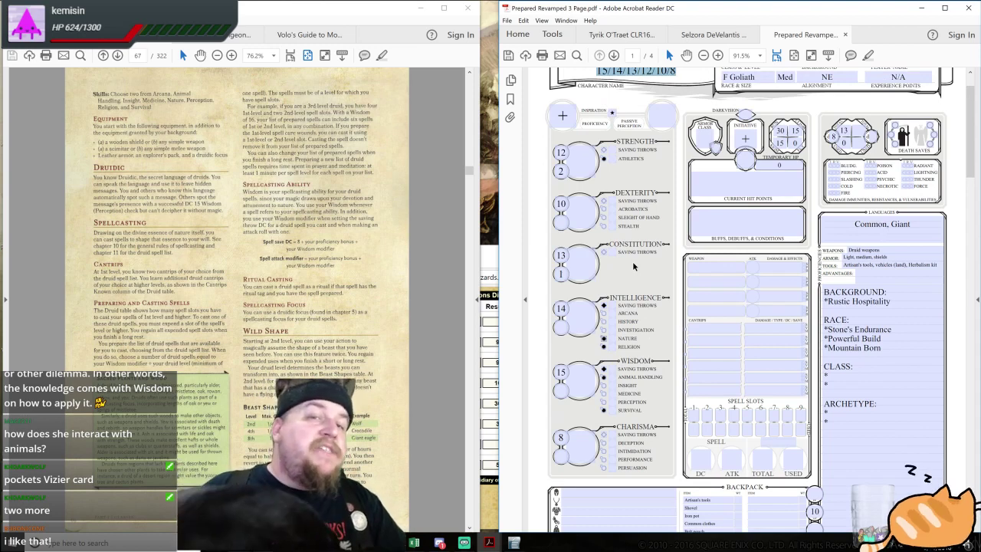
Extend the languages to 'Common, Giant, Druidic' and snapshot the rulebook's Spellcasting section
{"action": "left_click", "coordinate": [881, 291]}
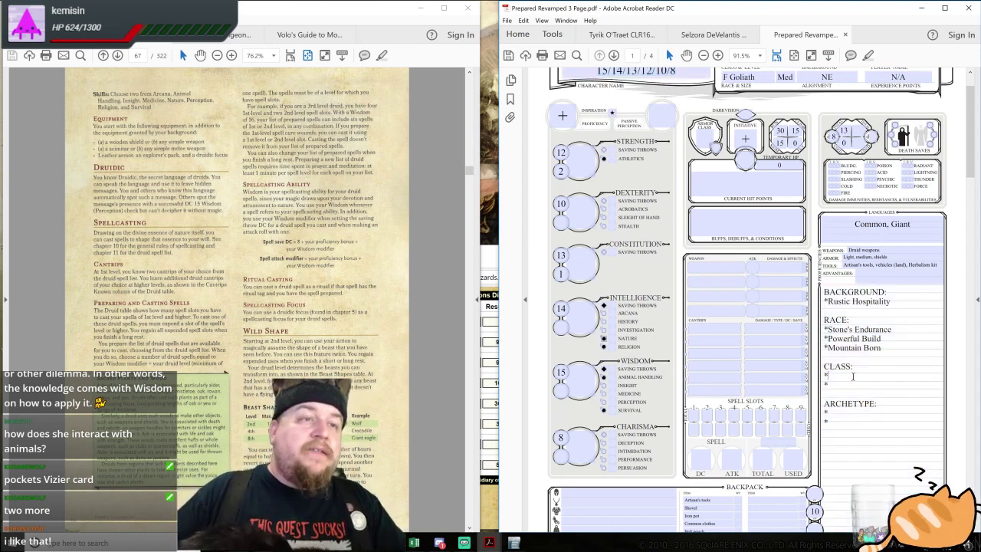
{"action": "left_click", "coordinate": [923, 227]}
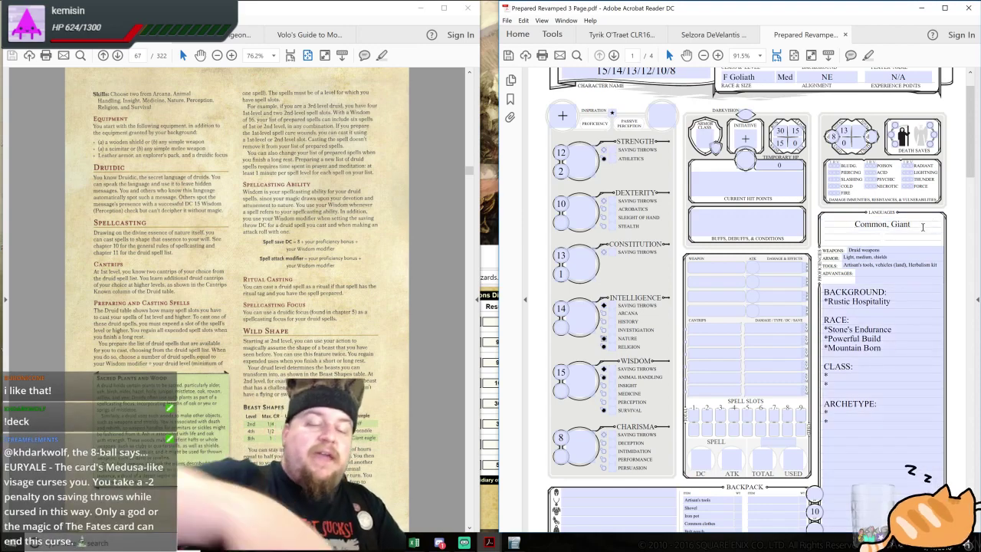
{"action": "type", "text": ", Druidic"}
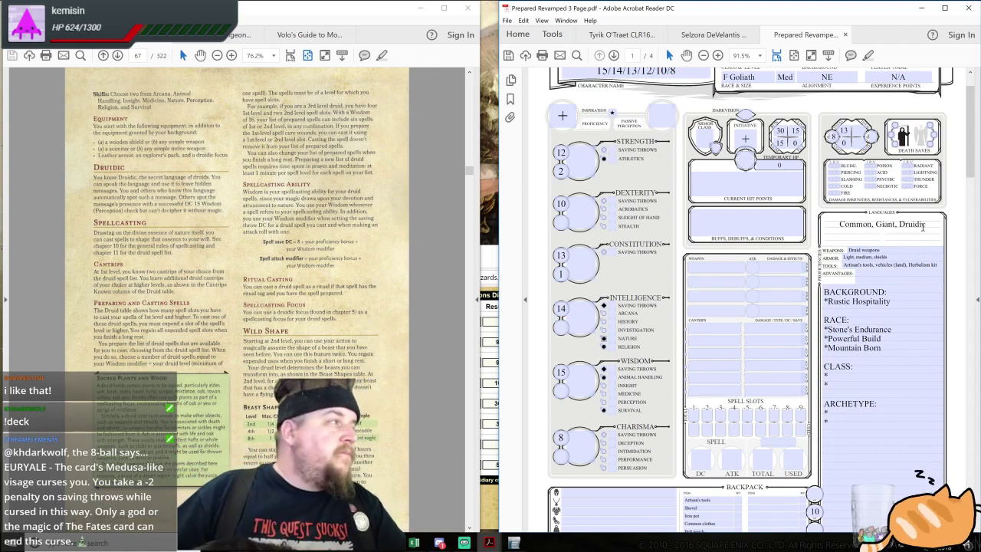
{"action": "left_click_drag", "start_coordinate": [75, 217], "coordinate": [248, 442]}
Finish the Spellcasting snapshot and write Wild Shape on the first CLASS feature line
{"action": "left_click_drag", "start_coordinate": [249, 488], "coordinate": [241, 487]}
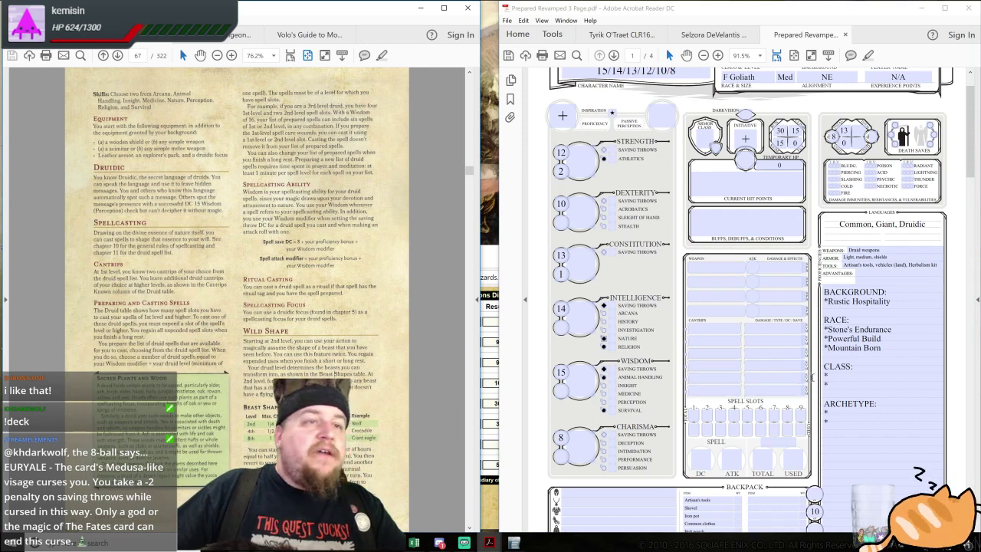
{"action": "left_click", "coordinate": [843, 374]}
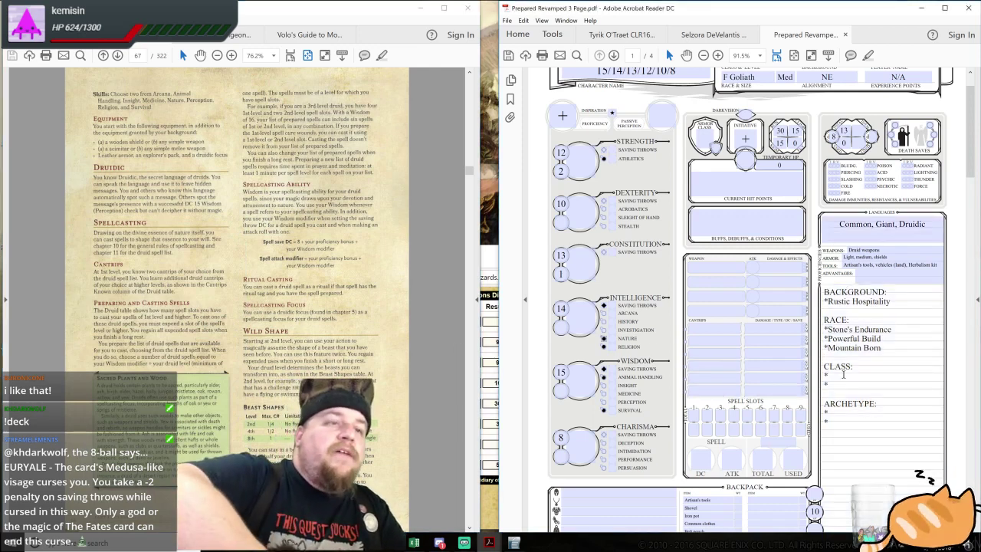
{"action": "type", "text": "Wild S"}
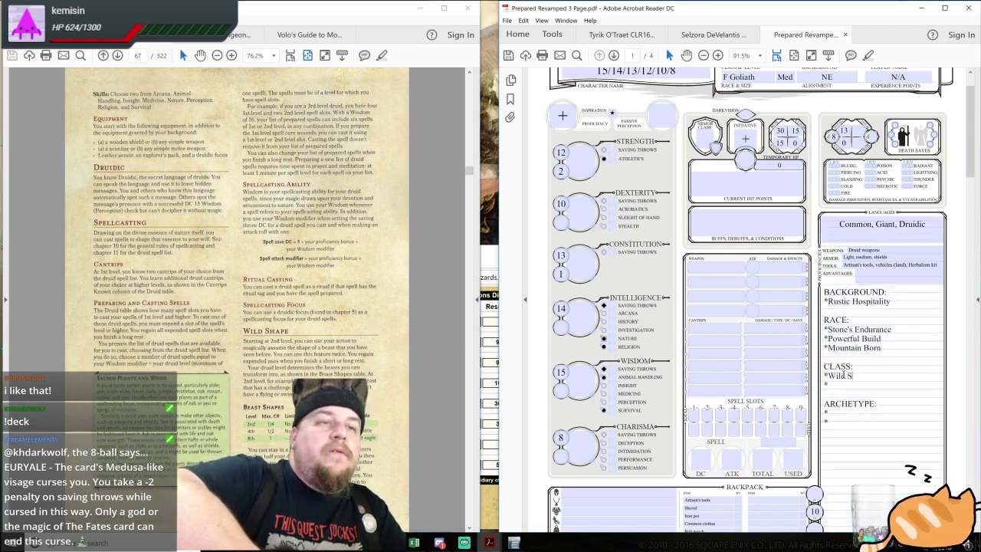
{"action": "type", "text": "hape"}
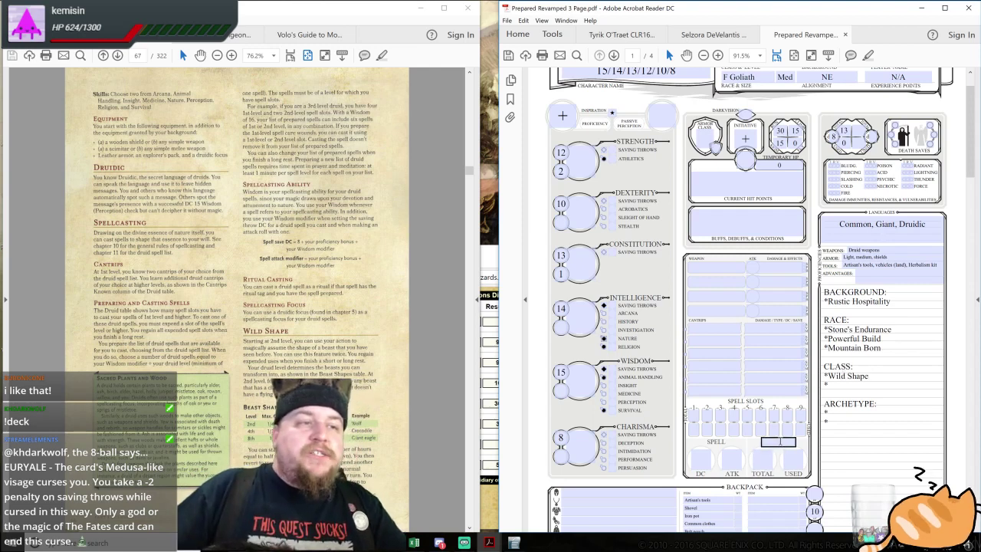
Label the spell tracker Wild Shape with 2 total and 0 used
{"action": "left_click", "coordinate": [785, 463]}
{"action": "type", "text": "0"}
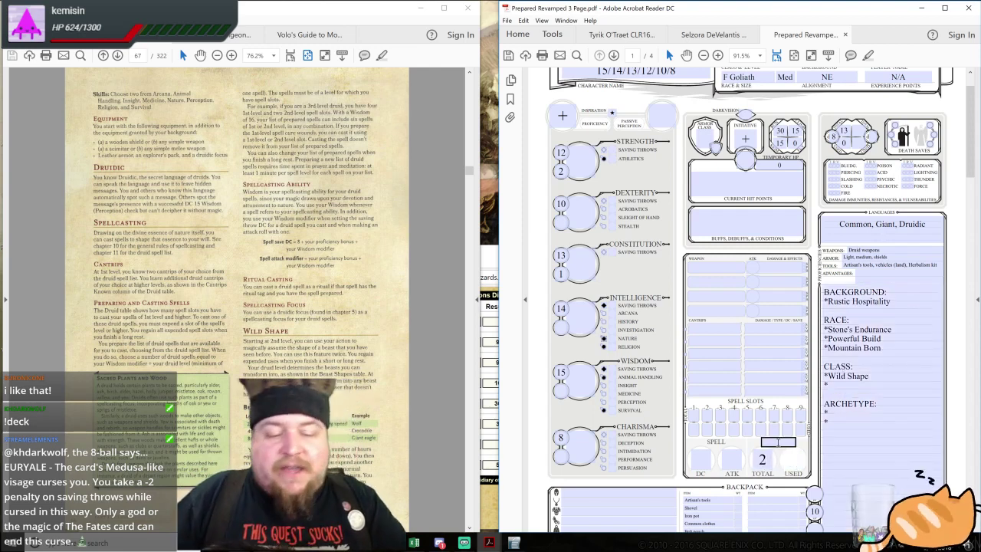
{"action": "left_click", "coordinate": [787, 430]}
{"action": "left_click", "coordinate": [785, 442]}
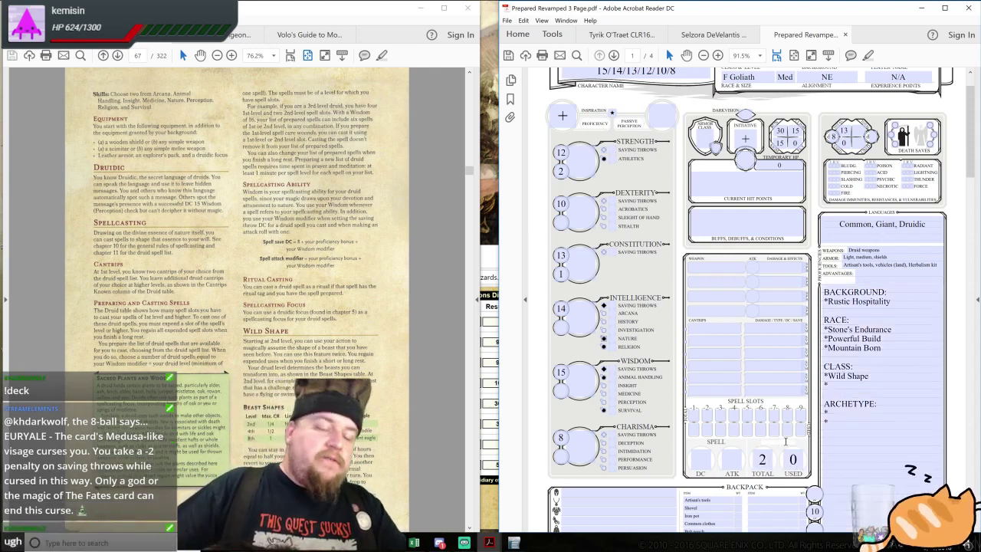
{"action": "type", "text": "Wild Shape"}
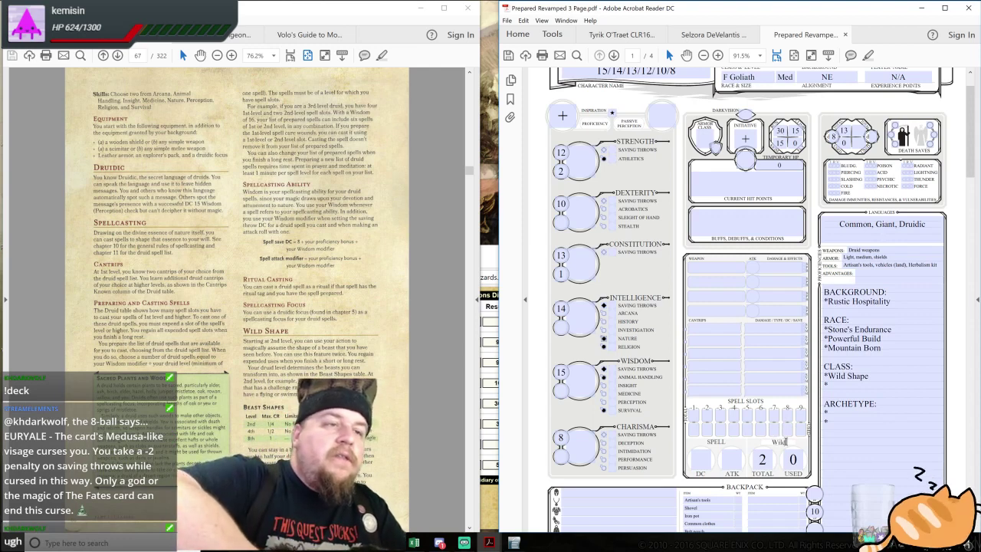
{"action": "left_click", "coordinate": [763, 460]}
{"action": "left_click", "coordinate": [793, 459]}
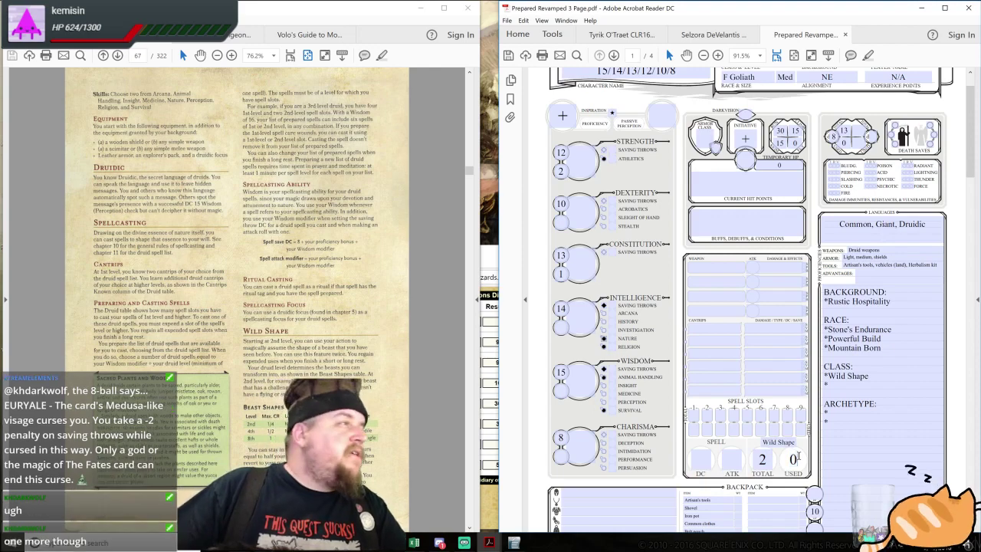
Mark and clear the Wild Shape rules column and the Timeless Body paragraph in the rulebook
{"action": "left_click", "coordinate": [337, 355]}
{"action": "scroll", "coordinate": [338, 350], "scroll_direction": "down", "scroll_amount": 2}
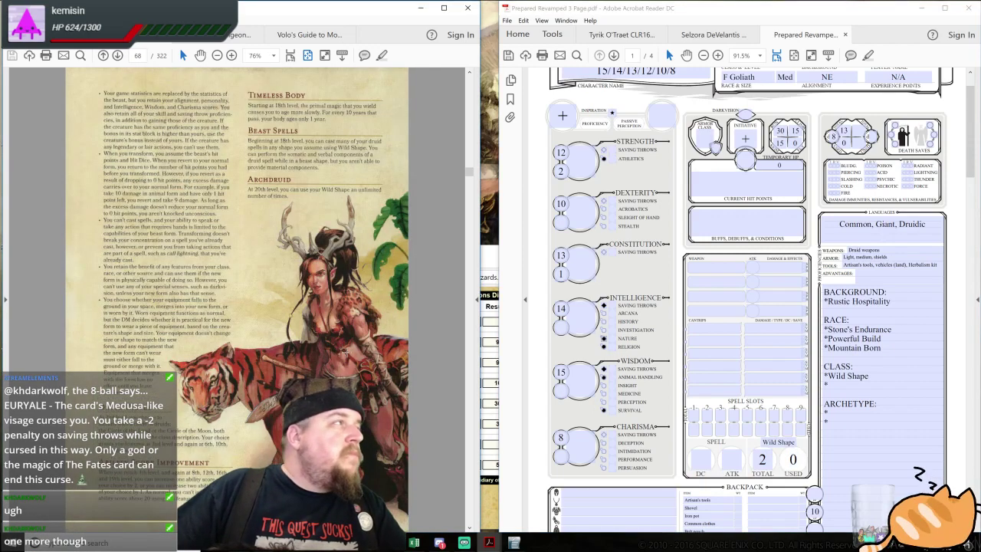
{"action": "left_click_drag", "start_coordinate": [91, 83], "coordinate": [247, 420]}
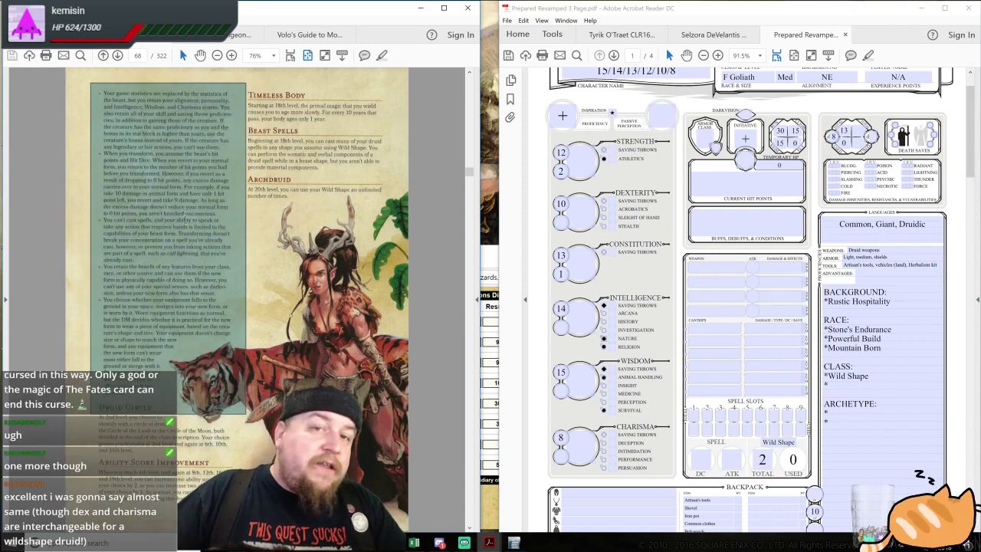
{"action": "left_click", "coordinate": [185, 220]}
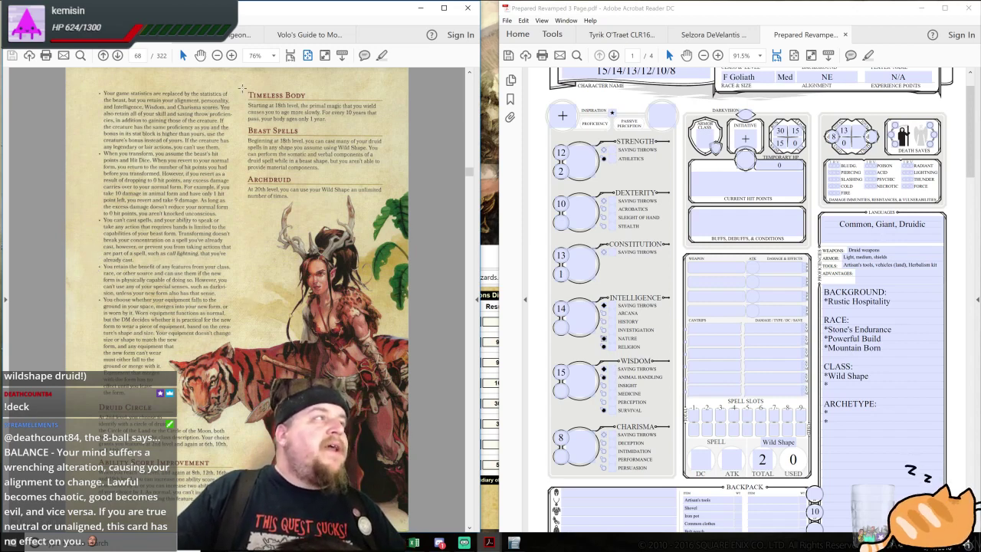
{"action": "left_click_drag", "start_coordinate": [242, 83], "coordinate": [399, 129]}
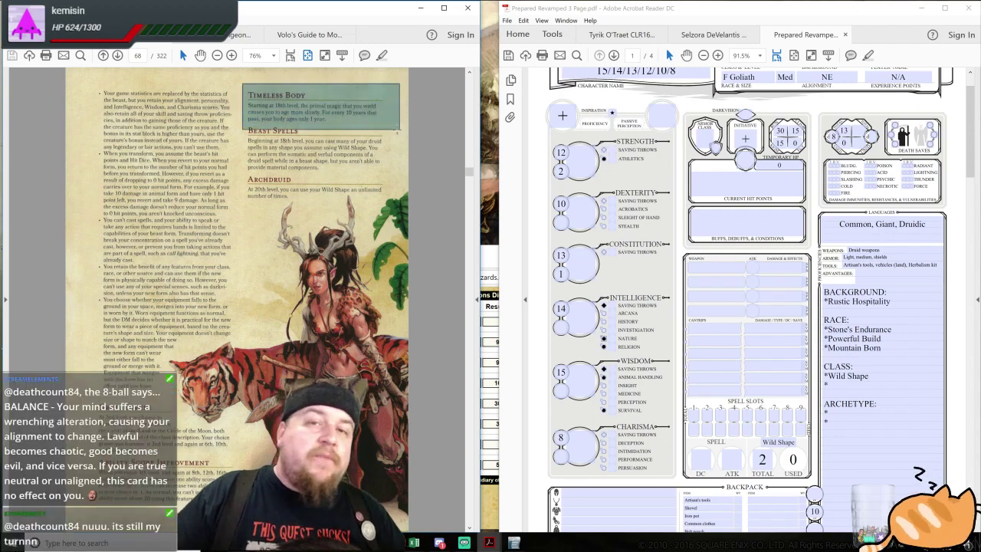
{"action": "left_click", "coordinate": [219, 199]}
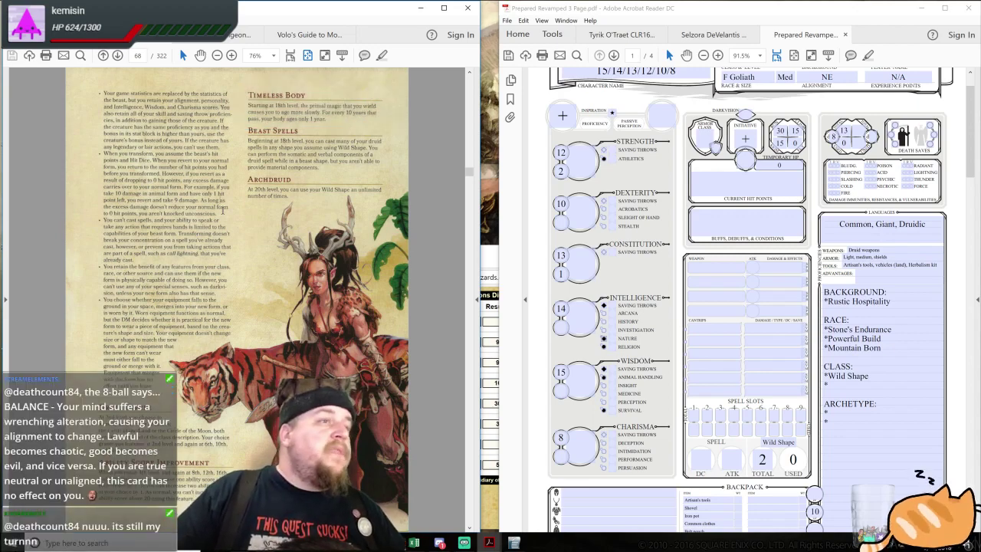
Scroll to page 69 and mark, then clear, the Druid Circles text block
{"action": "scroll", "coordinate": [222, 208], "scroll_direction": "down", "scroll_amount": 3}
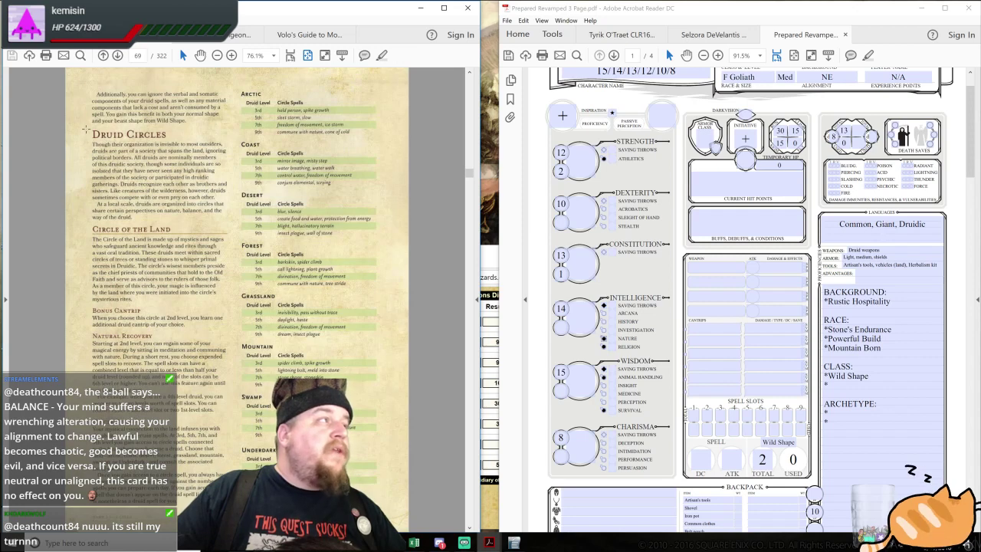
{"action": "left_click_drag", "start_coordinate": [83, 127], "coordinate": [221, 240]}
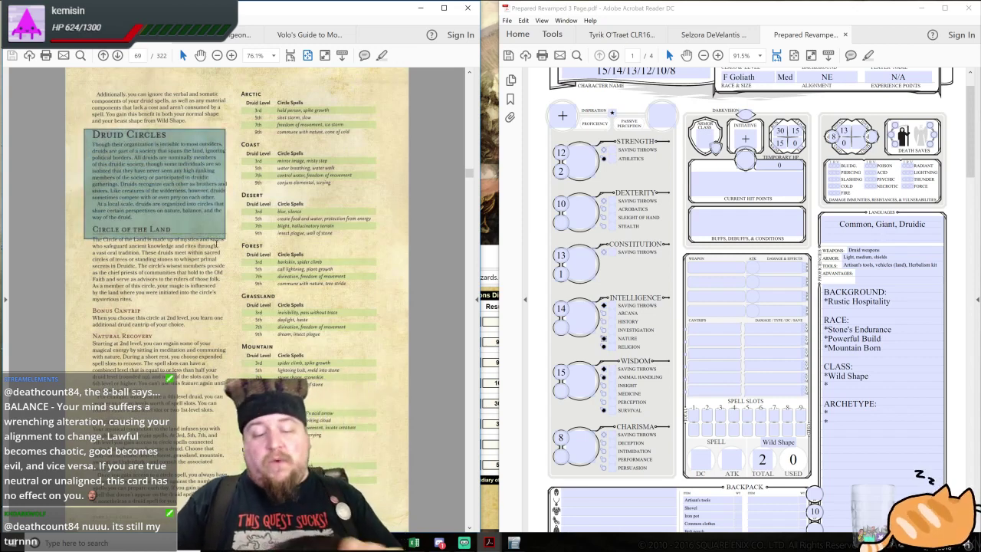
{"action": "left_click", "coordinate": [219, 247]}
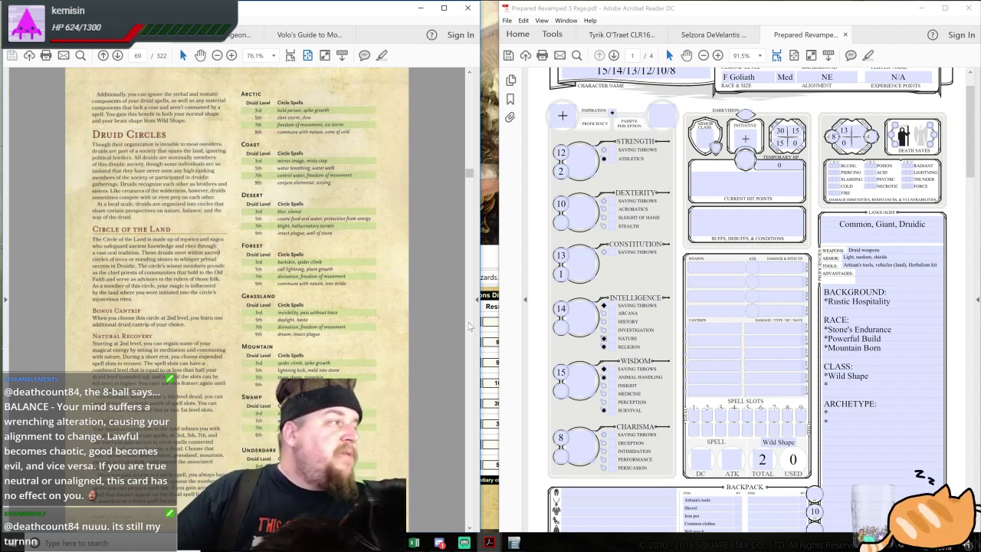
Remove the mistakenly typed 'Col.' from the first Weapons field
{"action": "left_click", "coordinate": [710, 265]}
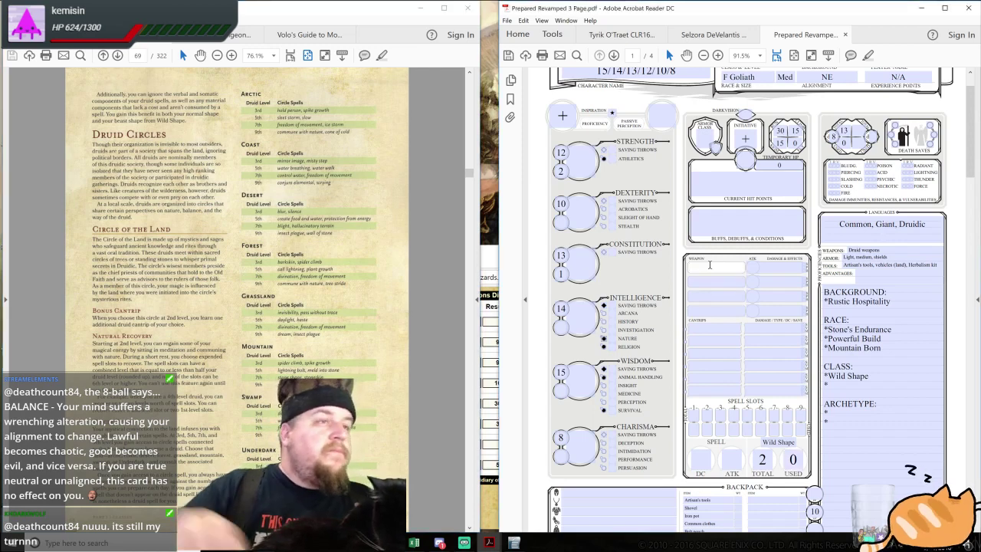
{"action": "type", "text": "Col:"}
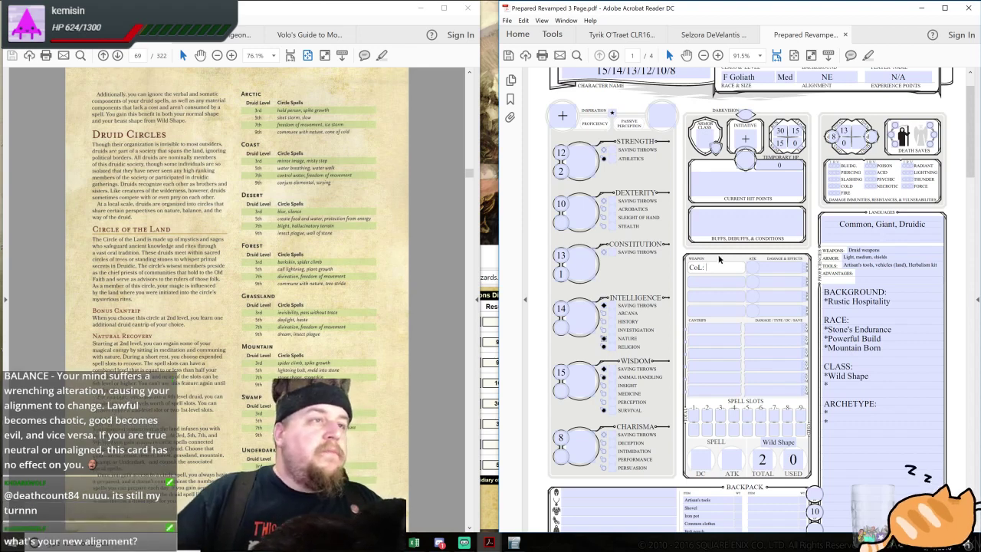
{"action": "type", "text": "."}
{"action": "left_click_drag", "start_coordinate": [714, 267], "coordinate": [682, 271]}
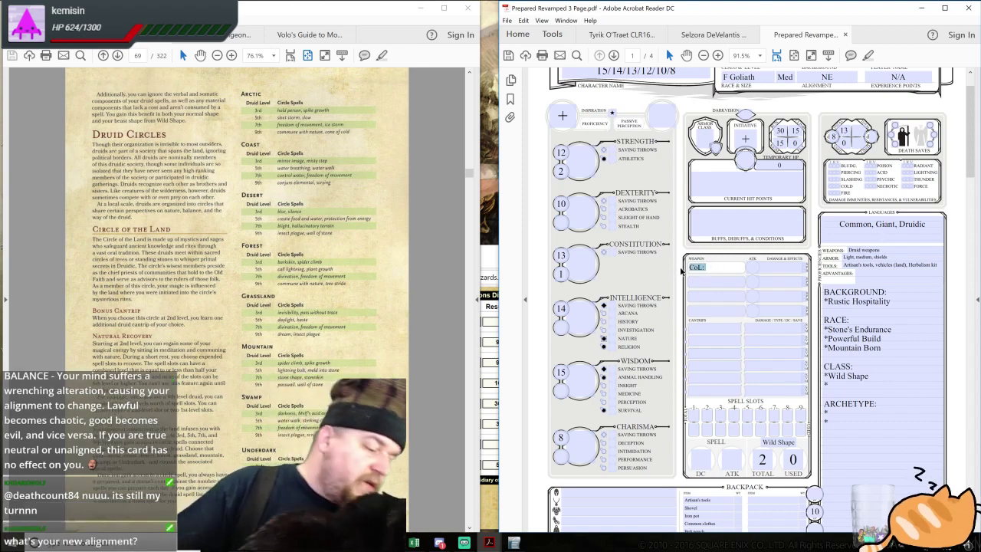
{"action": "key", "text": "BackSpace"}
Enter 'CoL:' in the first Cantrips field and check the druid table in the rulebook
{"action": "left_click", "coordinate": [711, 333]}
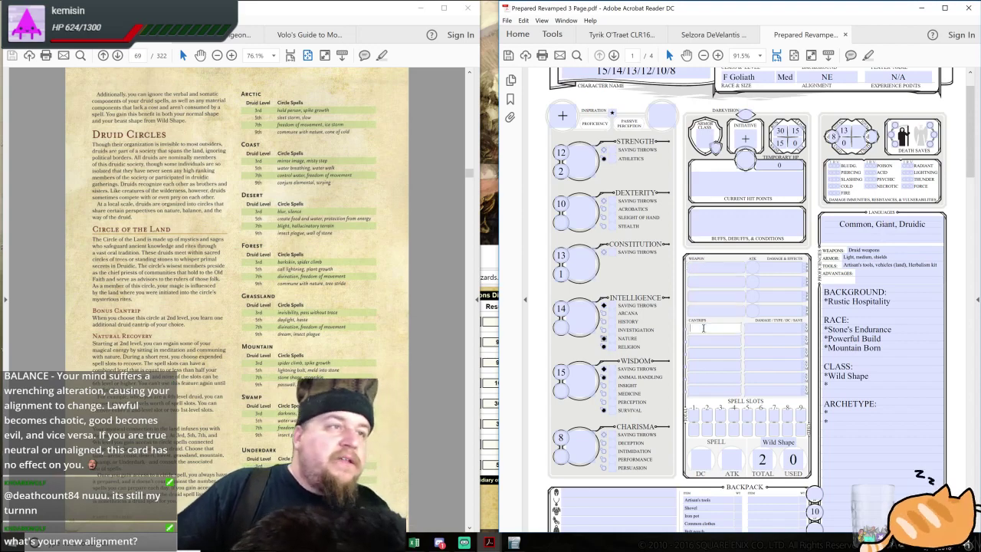
{"action": "type", "text": "CoL:"}
{"action": "left_click", "coordinate": [194, 273]}
{"action": "scroll", "coordinate": [194, 273], "scroll_direction": "up", "scroll_amount": 3}
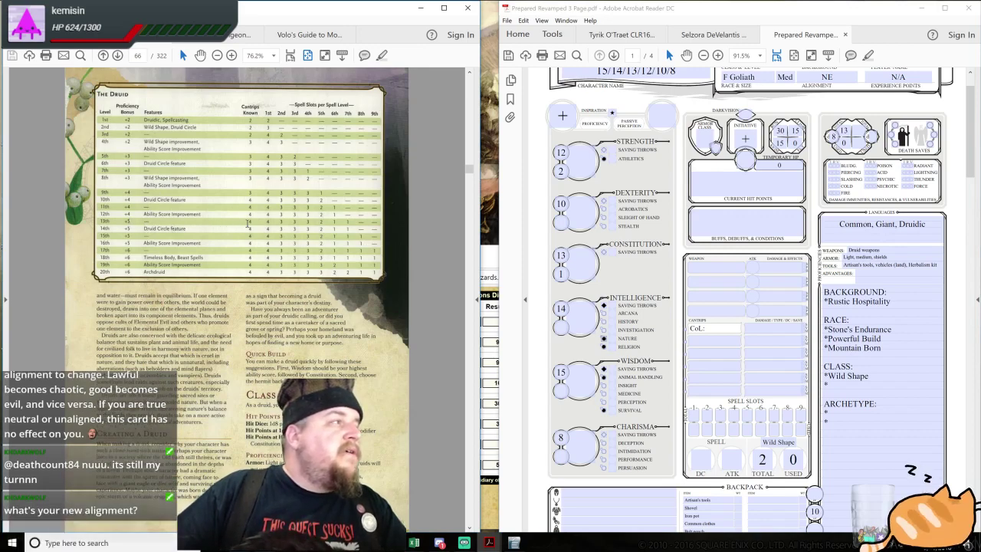
{"action": "scroll", "coordinate": [275, 243], "scroll_direction": "down", "scroll_amount": 1}
{"action": "scroll", "coordinate": [294, 249], "scroll_direction": "down", "scroll_amount": 1}
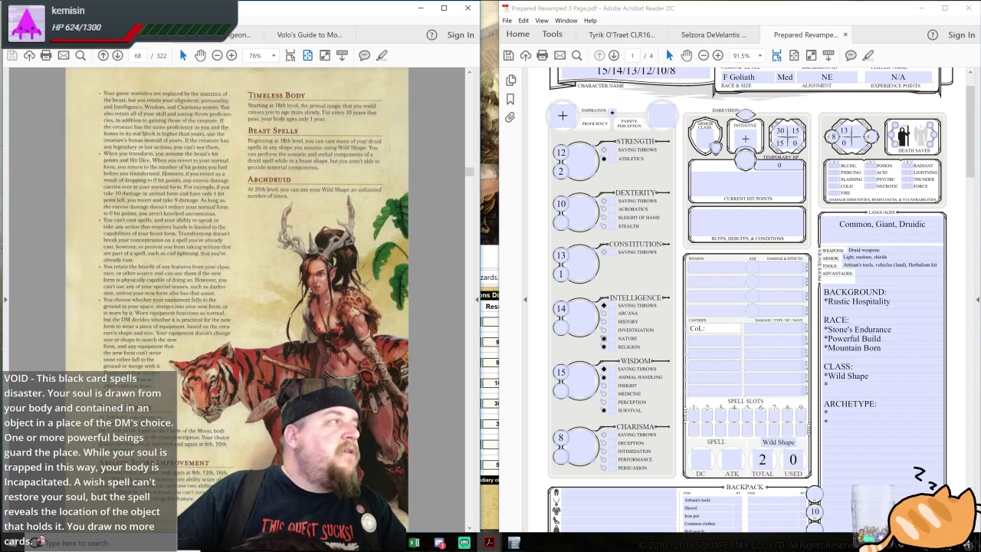
Number the cantrip rows under CoL: as 1. through 4
{"action": "left_click", "coordinate": [702, 339]}
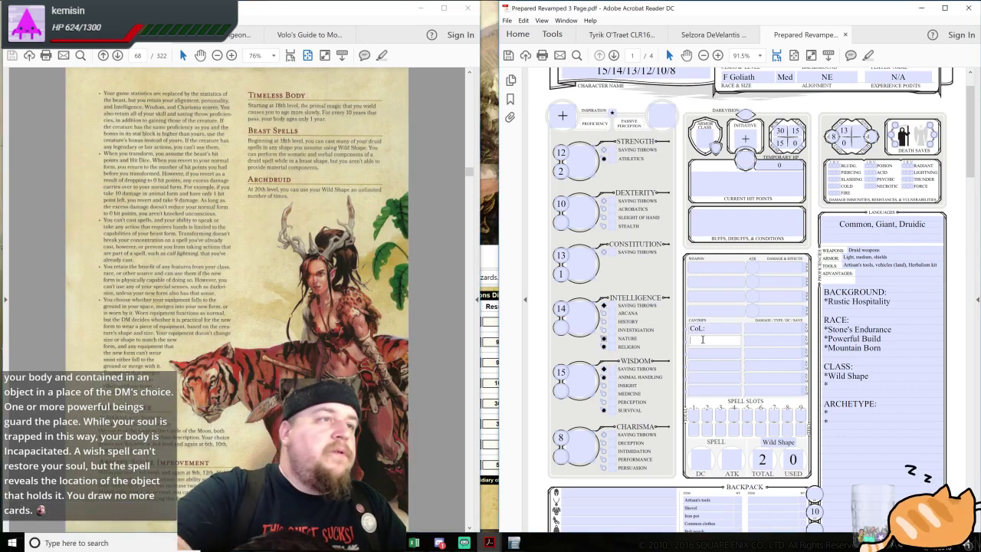
{"action": "type", "text": "1."}
{"action": "left_click", "coordinate": [709, 354]}
{"action": "type", "text": "2"}
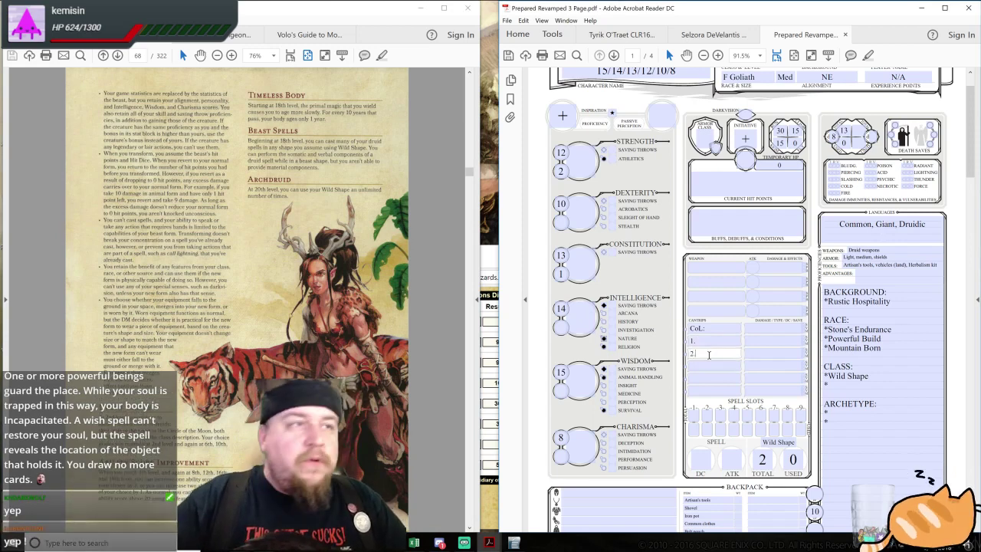
{"action": "type", "text": "."}
{"action": "left_click", "coordinate": [708, 365]}
{"action": "type", "text": "3"}
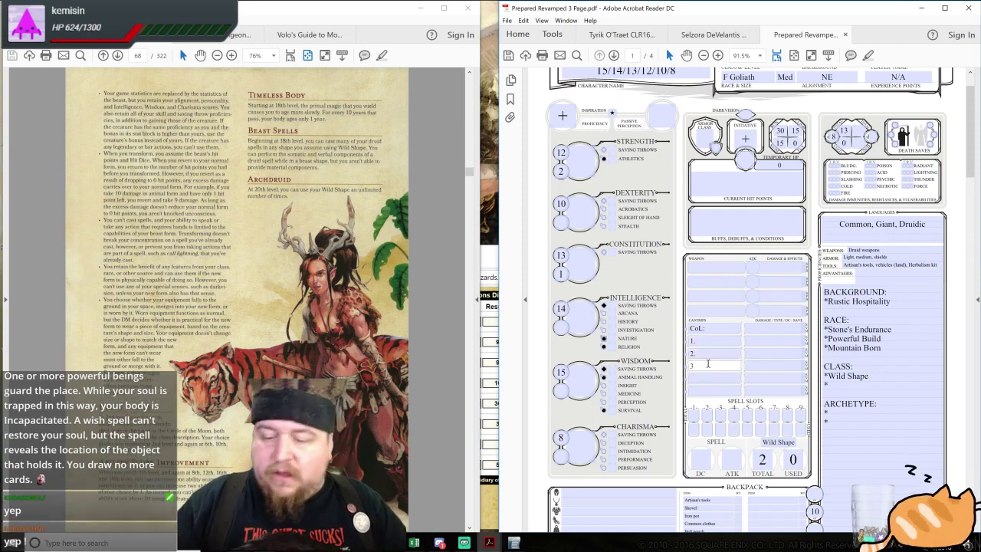
{"action": "left_click", "coordinate": [709, 378]}
{"action": "type", "text": "4"}
{"action": "left_click", "coordinate": [713, 390]}
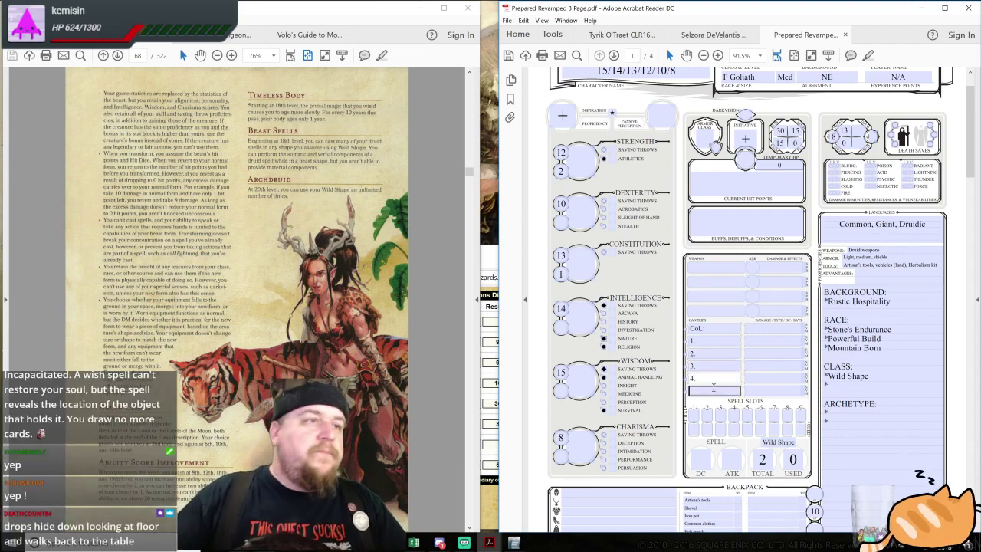
{"action": "left_click", "coordinate": [135, 207]}
{"action": "scroll", "coordinate": [189, 204], "scroll_direction": "down", "scroll_amount": 3}
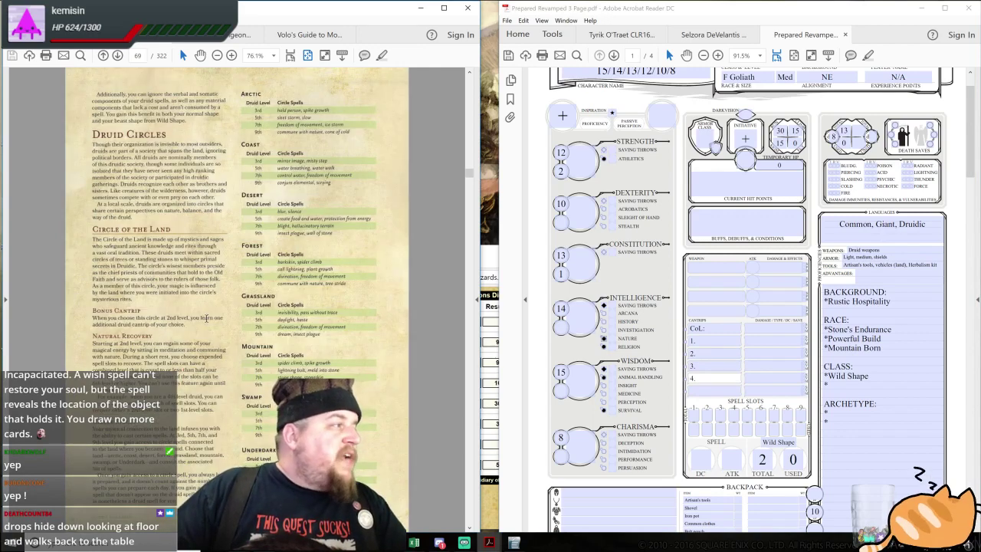
Type 'Natural Recovery' and '*Circle Spells' after the asterisk under ARCHETYPE in the notes box
{"action": "left_click", "coordinate": [843, 379]}
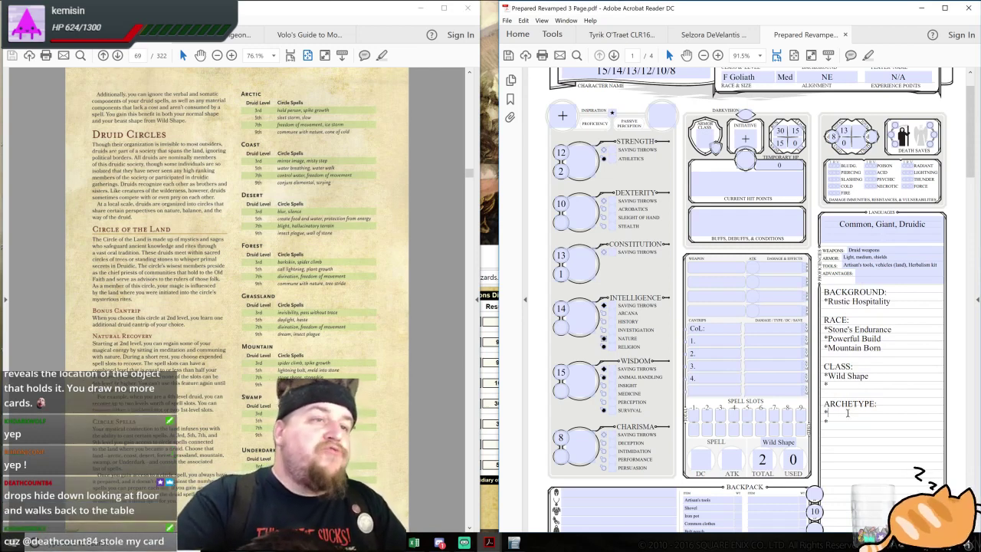
{"action": "left_click", "coordinate": [848, 412]}
{"action": "type", "text": "Natural Recov"}
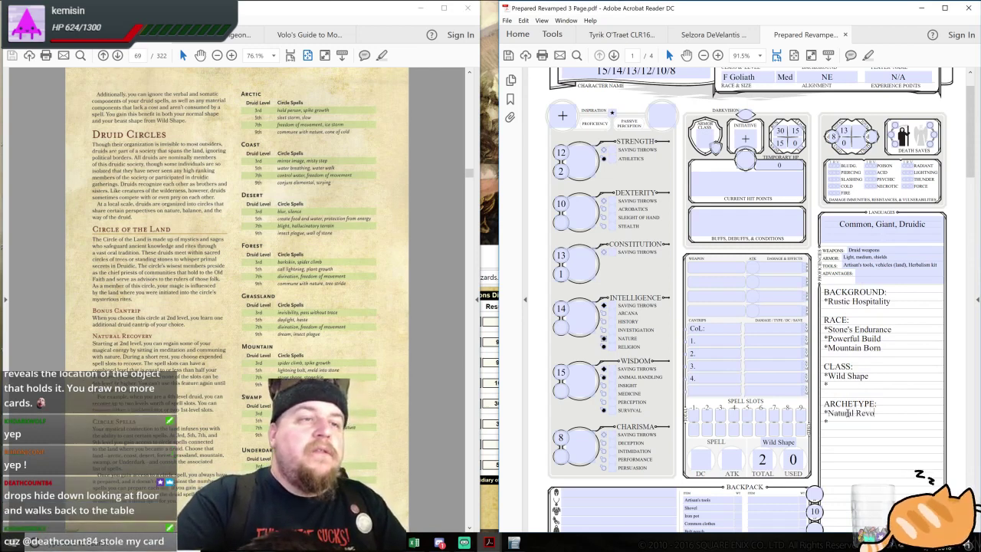
{"action": "type", "text": "ery "}
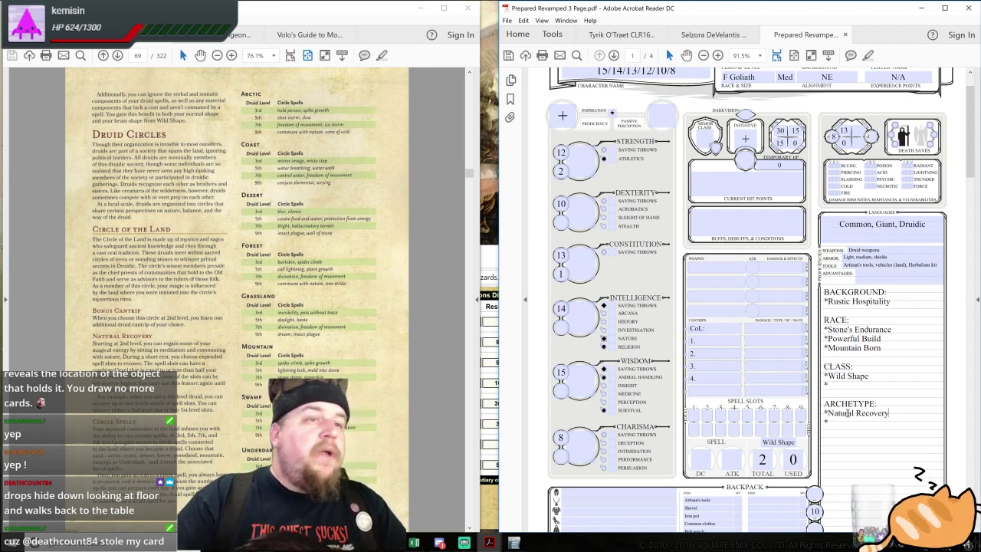
{"action": "type", "text": "*Circle Spells"}
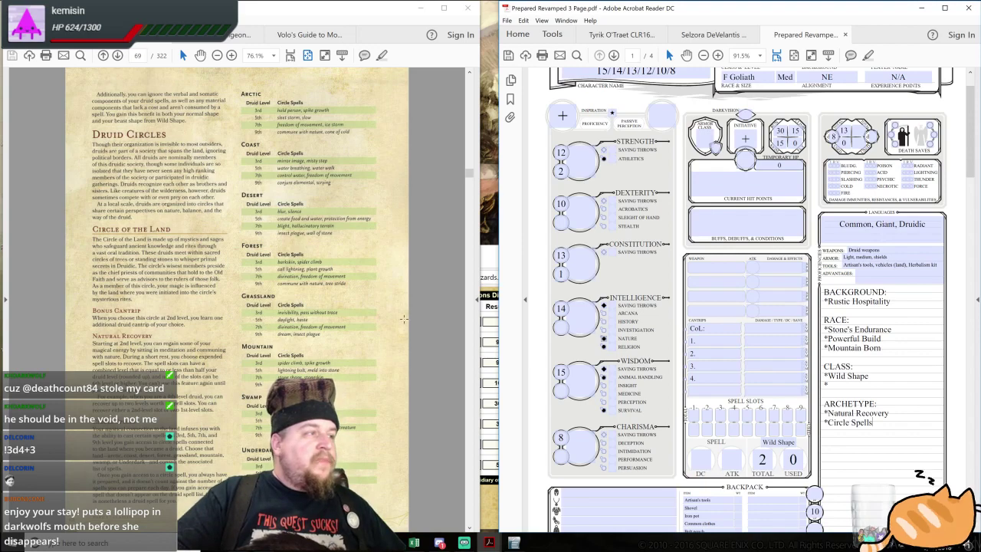
Roll one d8 in the Dice Roller, getting a 2
{"action": "left_click", "coordinate": [495, 256]}
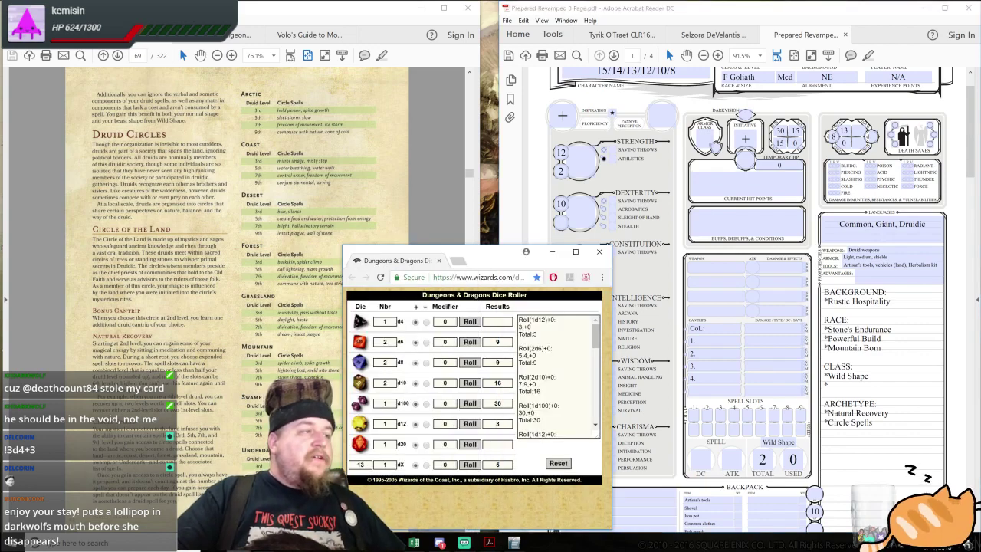
{"action": "type", "text": "1"}
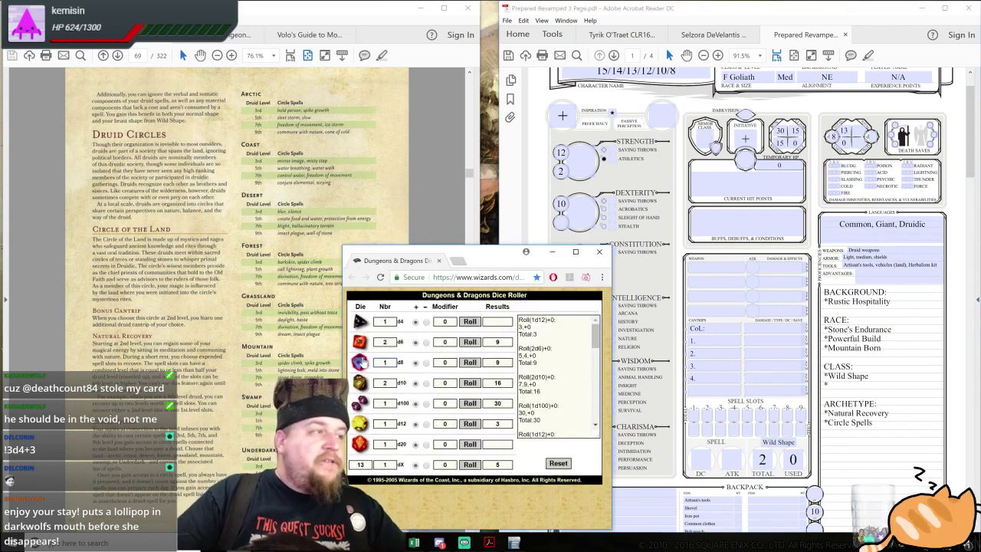
{"action": "left_click", "coordinate": [362, 360]}
{"action": "left_click", "coordinate": [263, 231]}
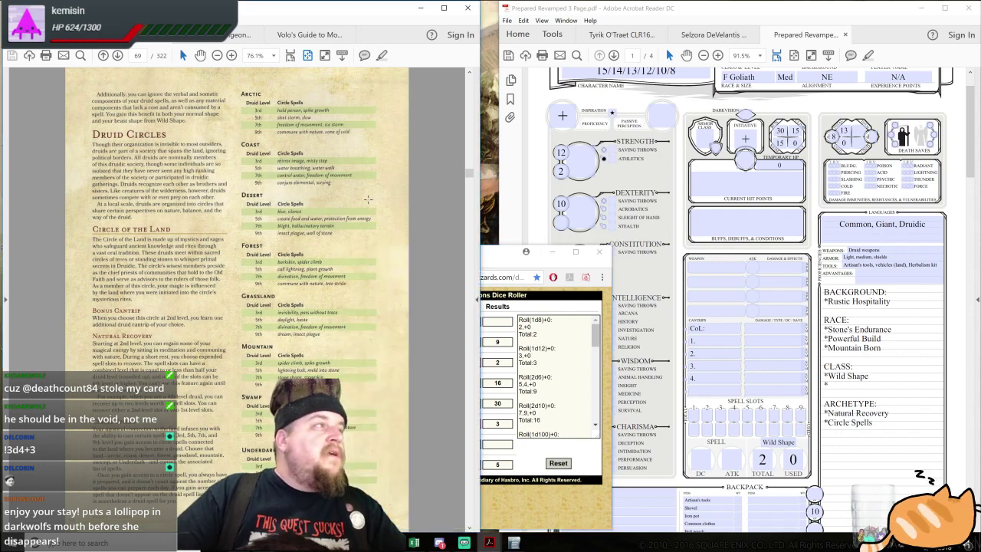
{"action": "left_click", "coordinate": [883, 424]}
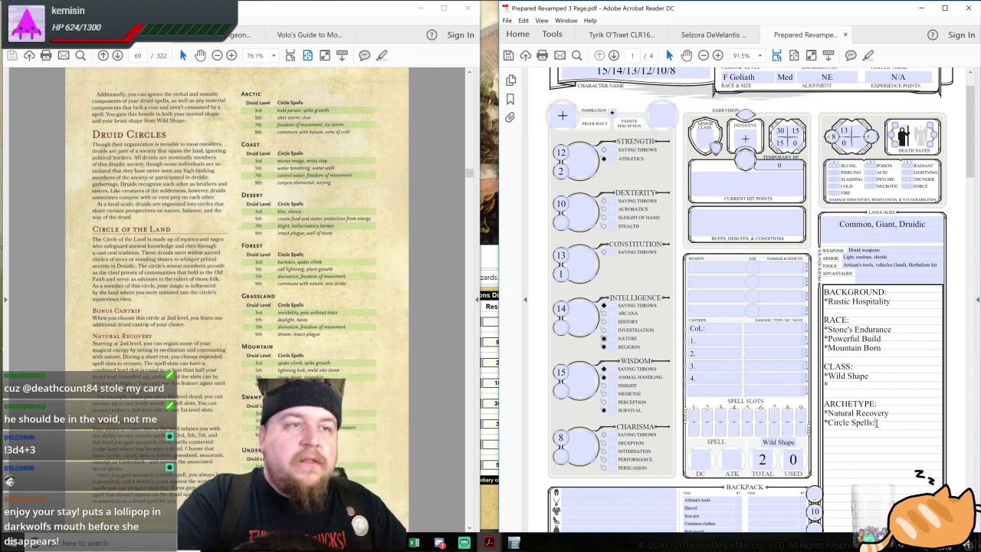
Add 'Coast' after Circle Spells: and list '*Land's Stride' and '*Nature's Ward' under ARCHETYPE
{"action": "type", "text": "Coast"}
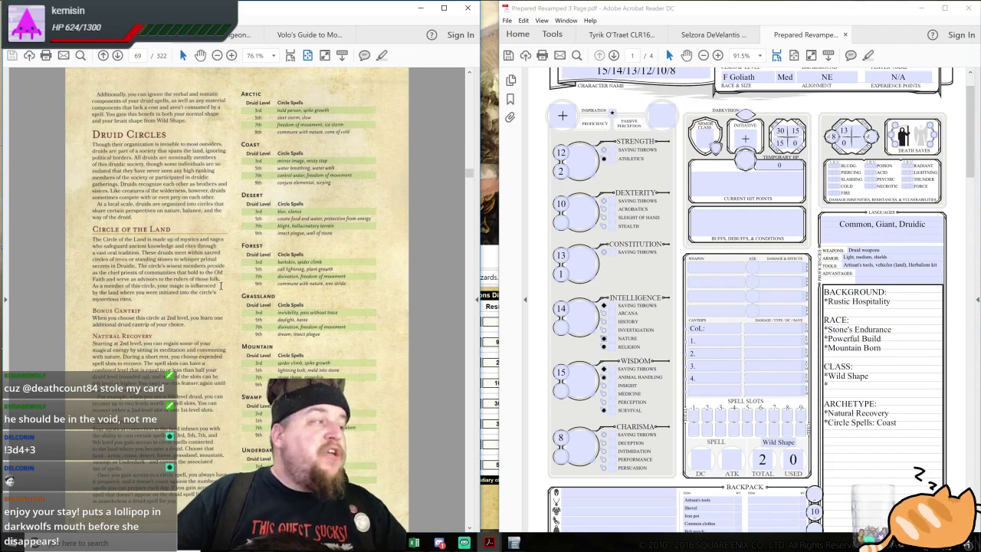
{"action": "scroll", "coordinate": [215, 286], "scroll_direction": "down", "scroll_amount": 3}
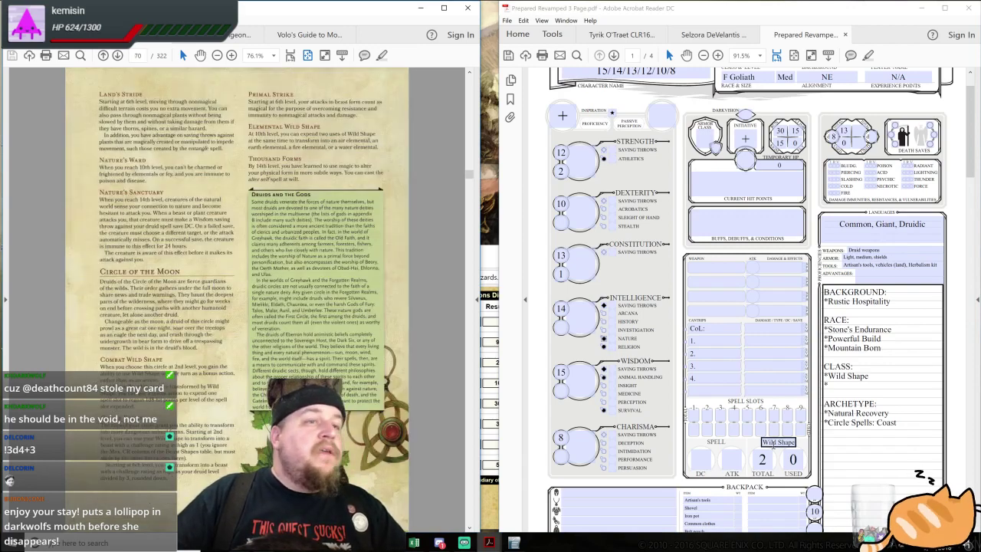
{"action": "left_click", "coordinate": [922, 419]}
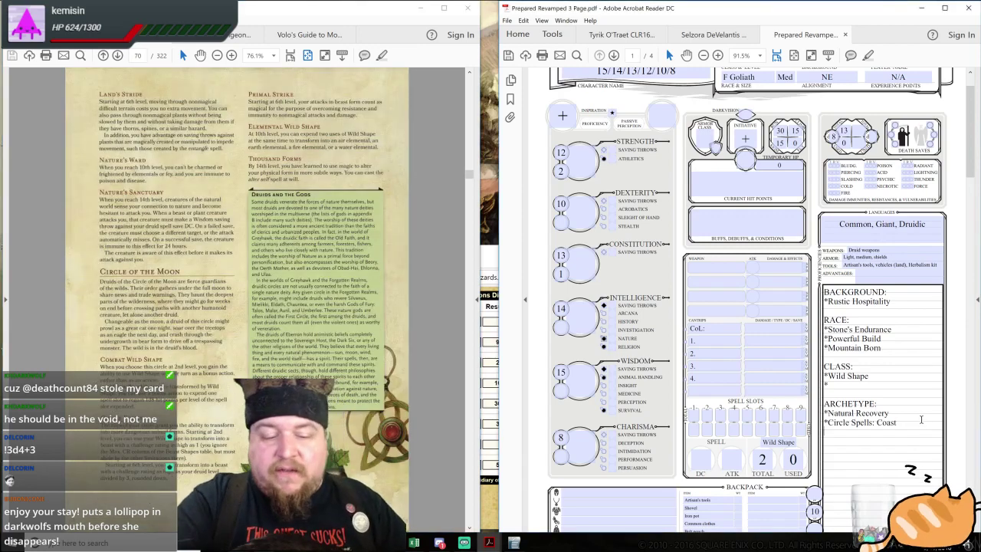
{"action": "type", "text": "*Lan"}
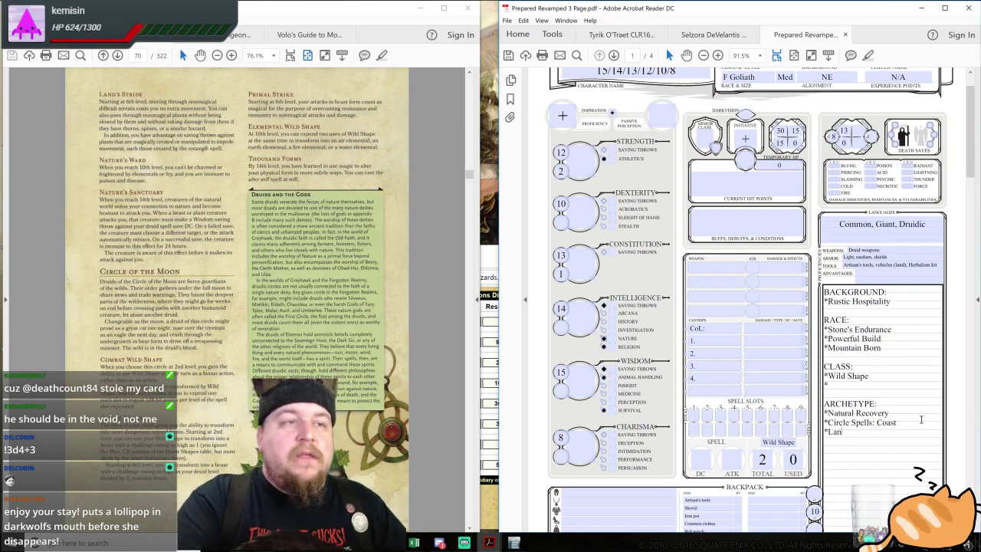
{"action": "type", "text": "d's Stride"}
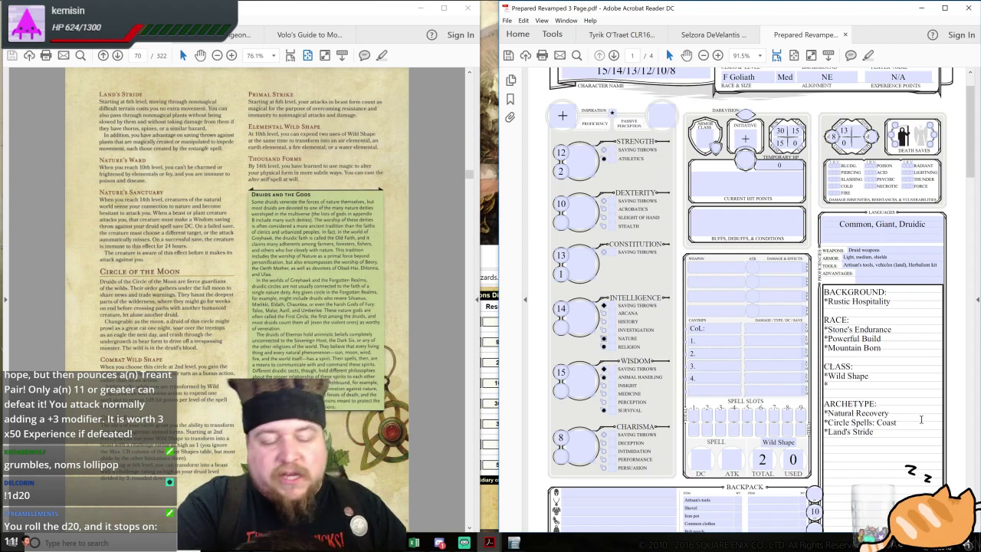
{"action": "key", "text": "Return"}
{"action": "type", "text": "*Nature's Wa"}
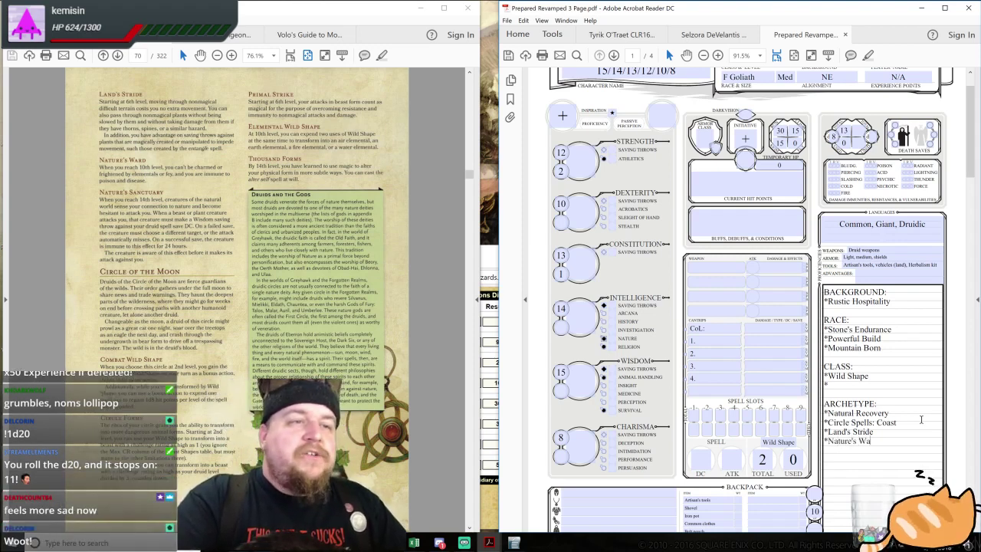
{"action": "type", "text": "rd"}
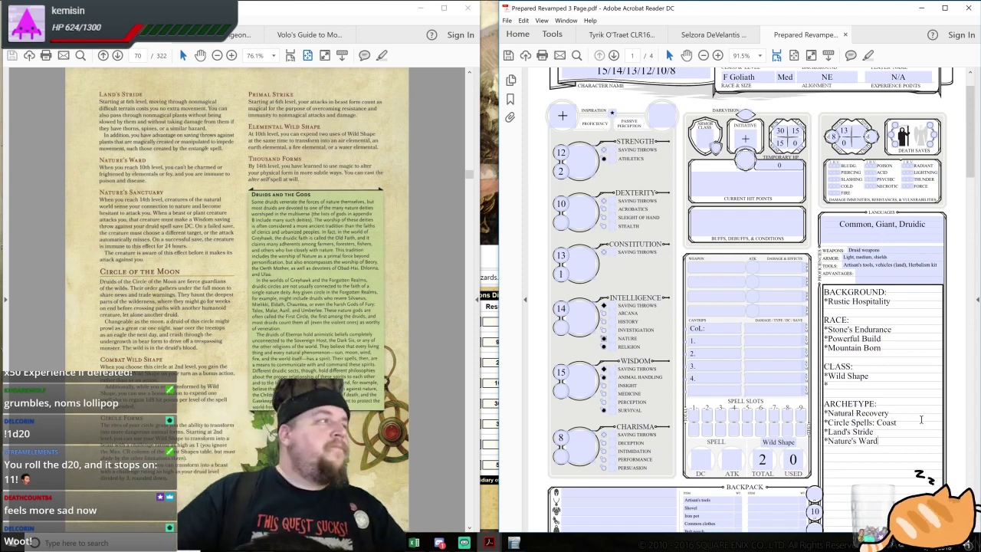
{"action": "left_click", "coordinate": [172, 227]}
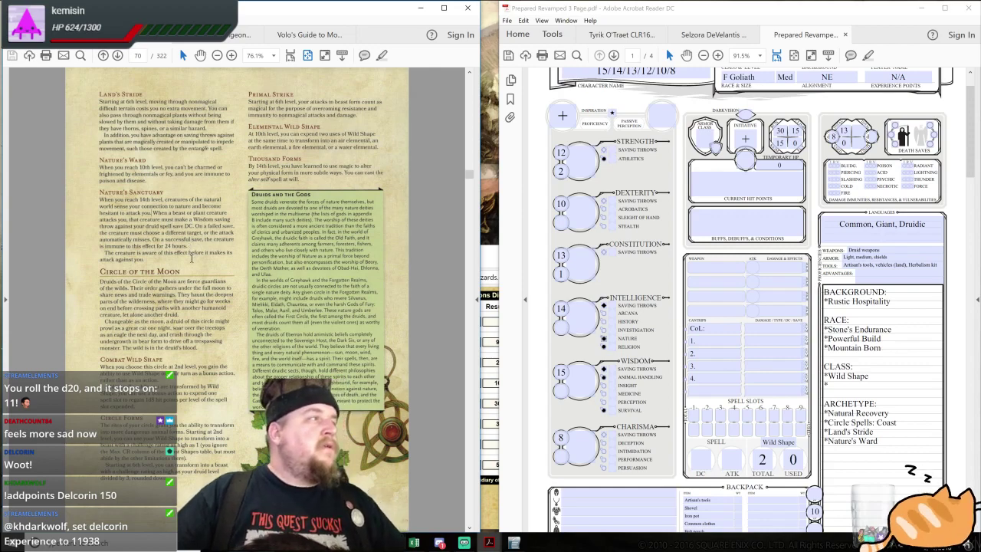
Scroll to the Spells page and type the 'CoL' heading in the first cantrip line
{"action": "scroll", "coordinate": [193, 260], "scroll_direction": "up", "scroll_amount": 3}
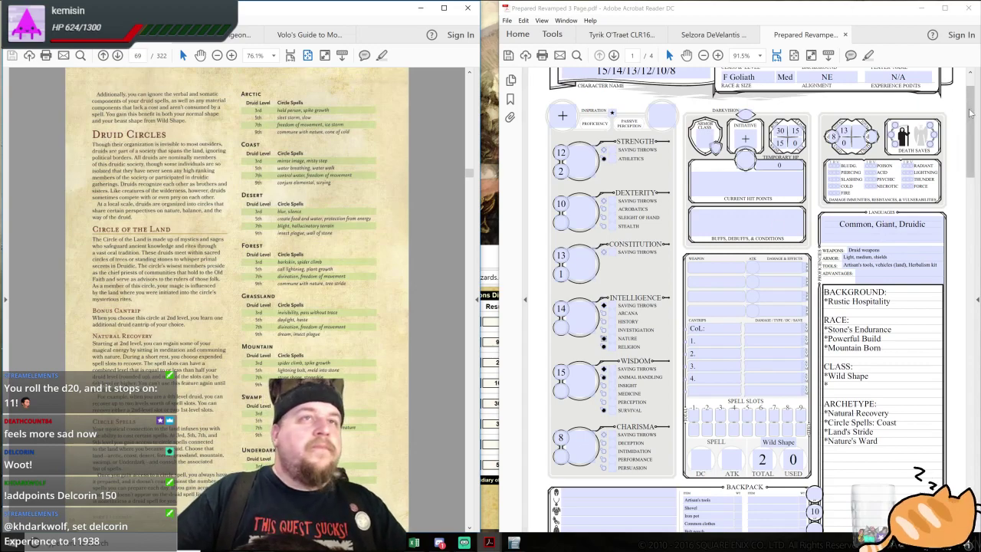
{"action": "left_click_drag", "start_coordinate": [970, 114], "coordinate": [949, 323]}
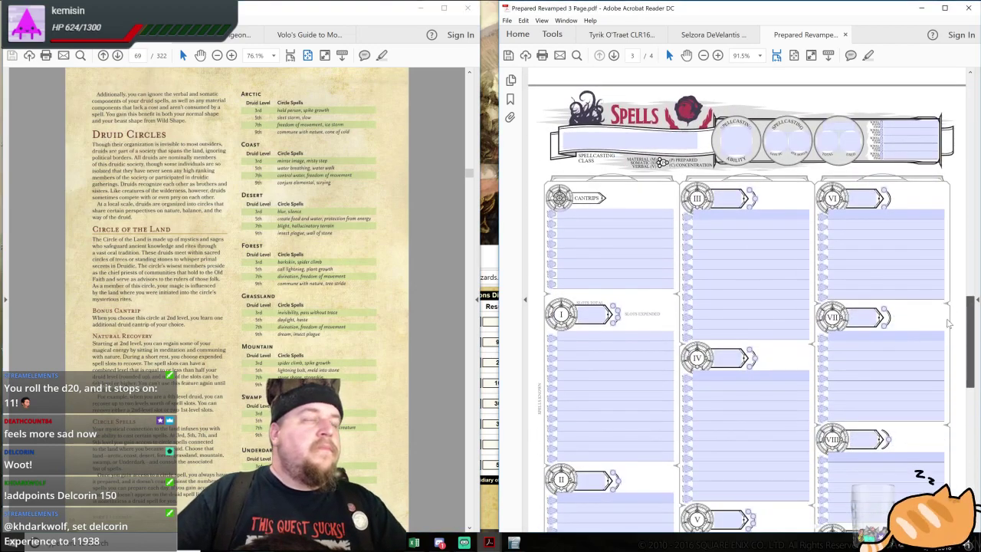
{"action": "left_click", "coordinate": [614, 221]}
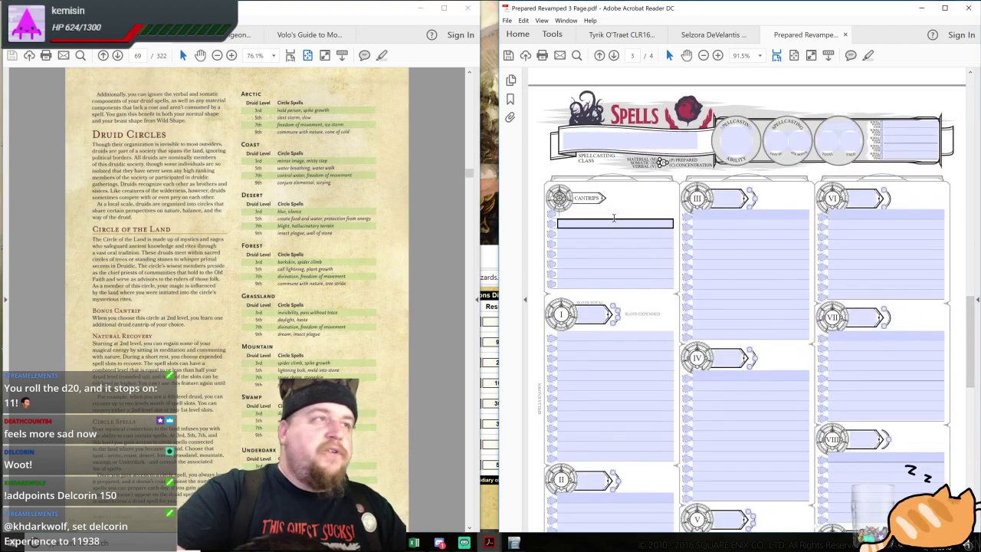
{"action": "type", "text": "Col"}
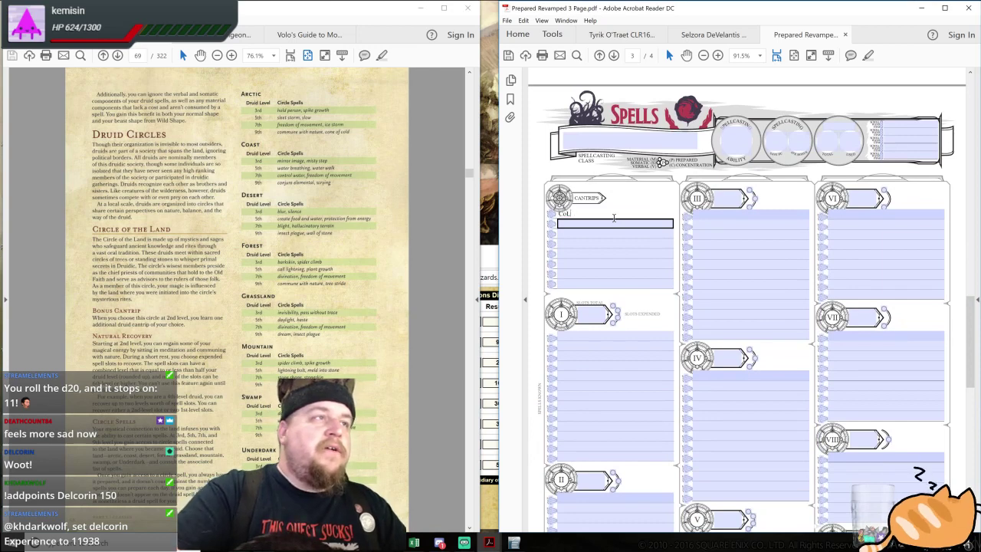
Number the following cantrip lines 1. through 4
{"action": "left_click", "coordinate": [643, 224]}
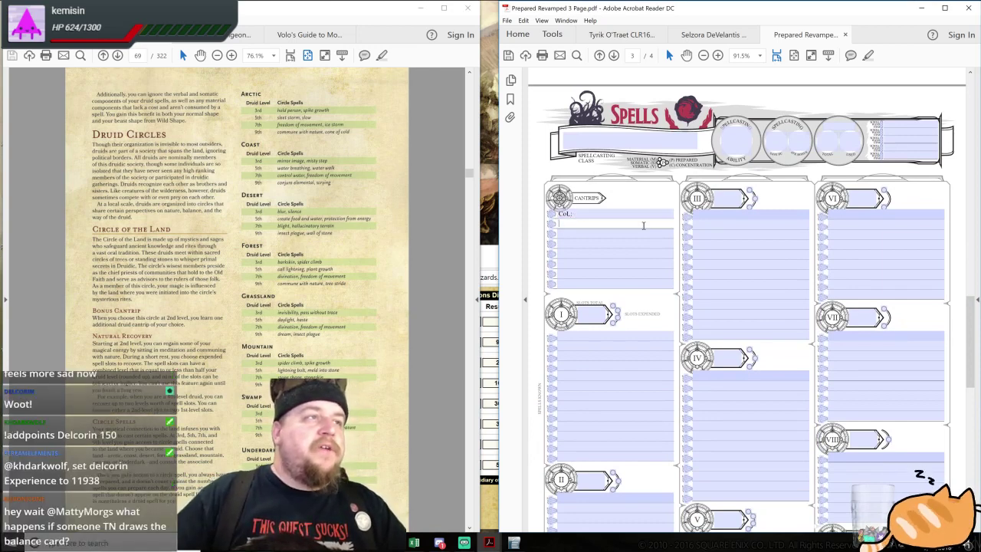
{"action": "type", "text": "1."}
{"action": "left_click", "coordinate": [647, 234]}
{"action": "type", "text": "2."}
{"action": "left_click", "coordinate": [657, 247]}
{"action": "type", "text": "3"}
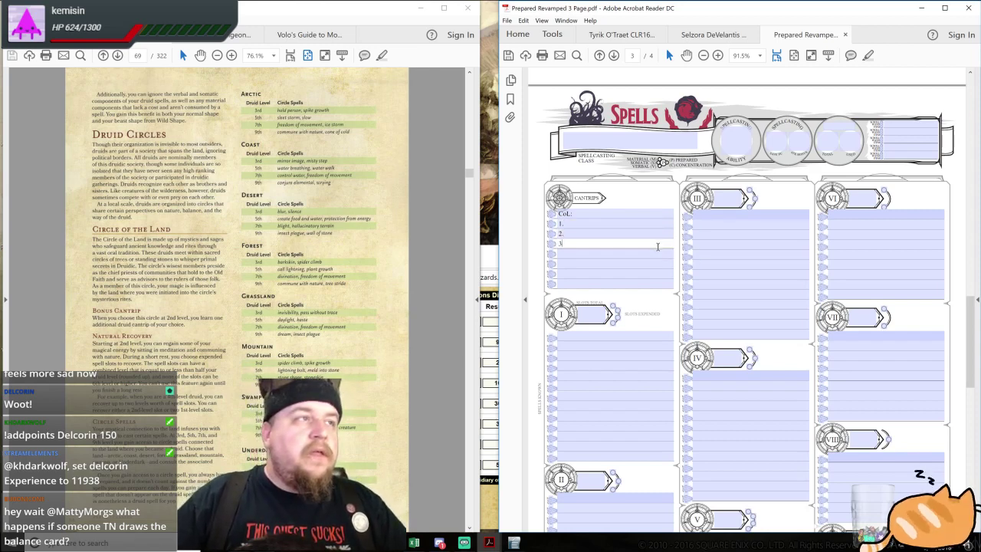
{"action": "type", "text": "."}
{"action": "left_click", "coordinate": [645, 254]}
{"action": "type", "text": "4"}
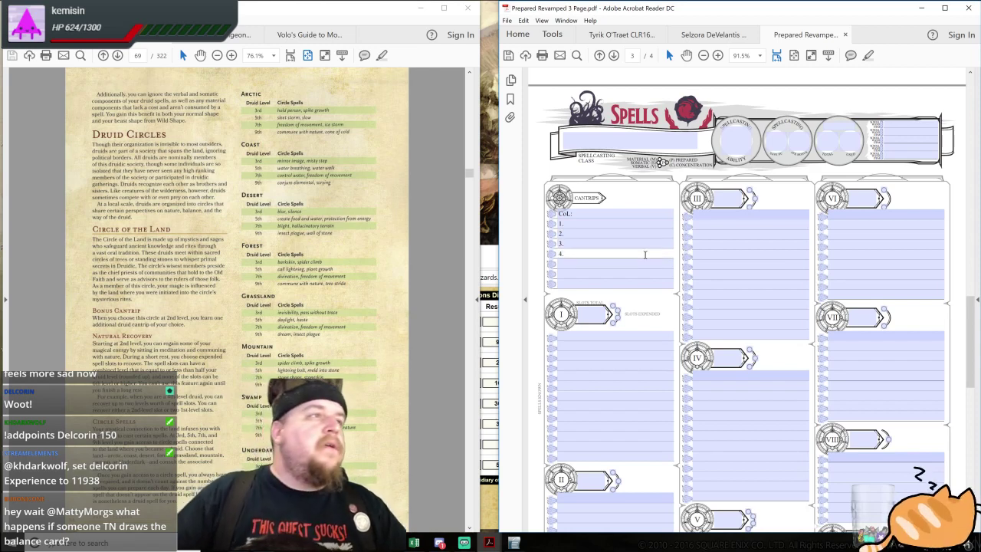
{"action": "left_click", "coordinate": [660, 264]}
{"action": "scroll", "coordinate": [666, 265], "scroll_direction": "down", "scroll_amount": 1}
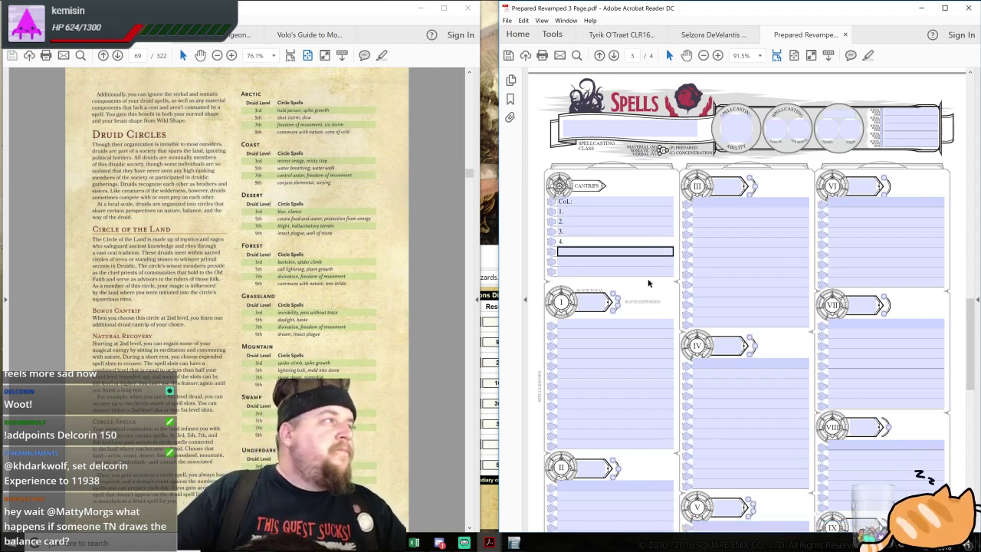
{"action": "scroll", "coordinate": [666, 265], "scroll_direction": "down", "scroll_amount": 4}
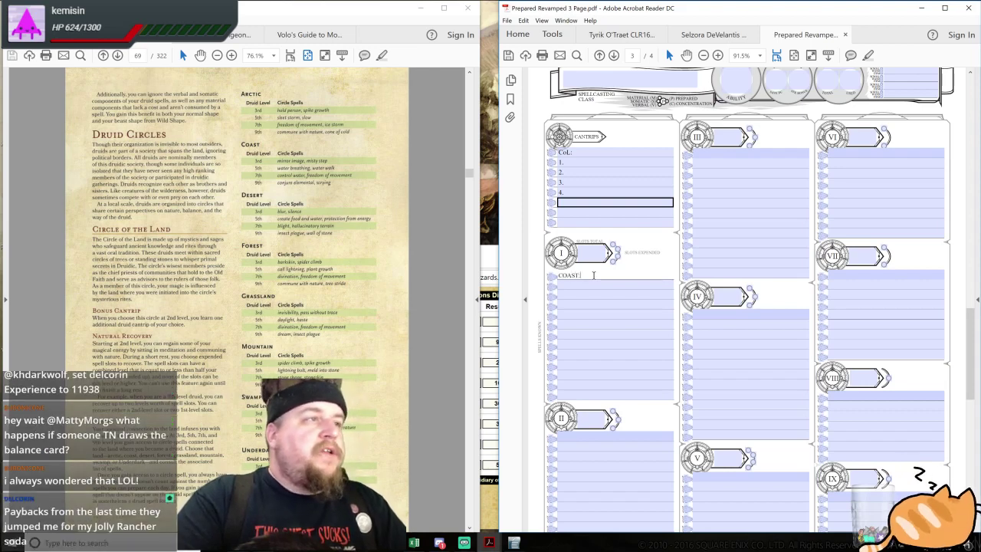
Copy the level I 'COAST:' label and paste it onto a second level I line
{"action": "scroll", "coordinate": [593, 275], "scroll_direction": "up", "scroll_amount": 1}
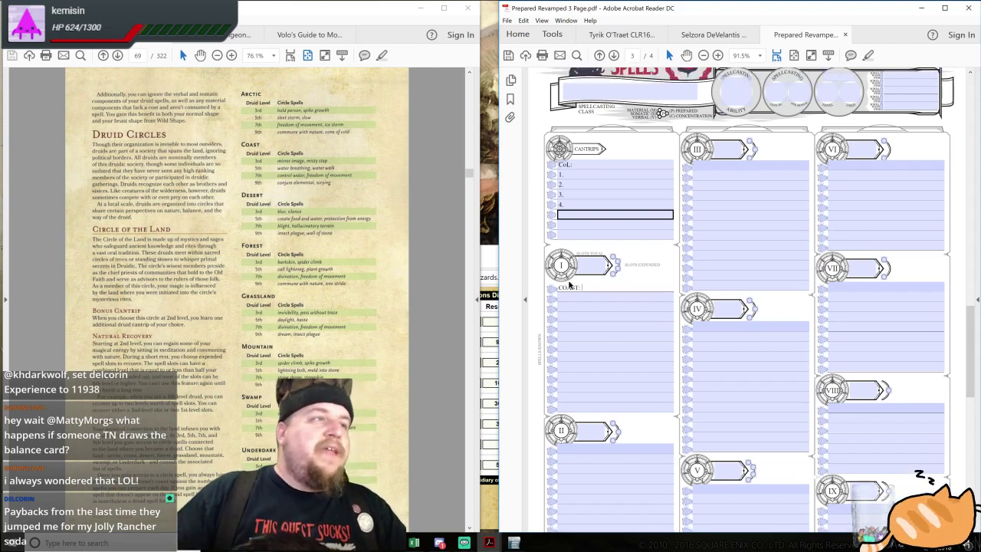
{"action": "triple_click", "coordinate": [596, 288]}
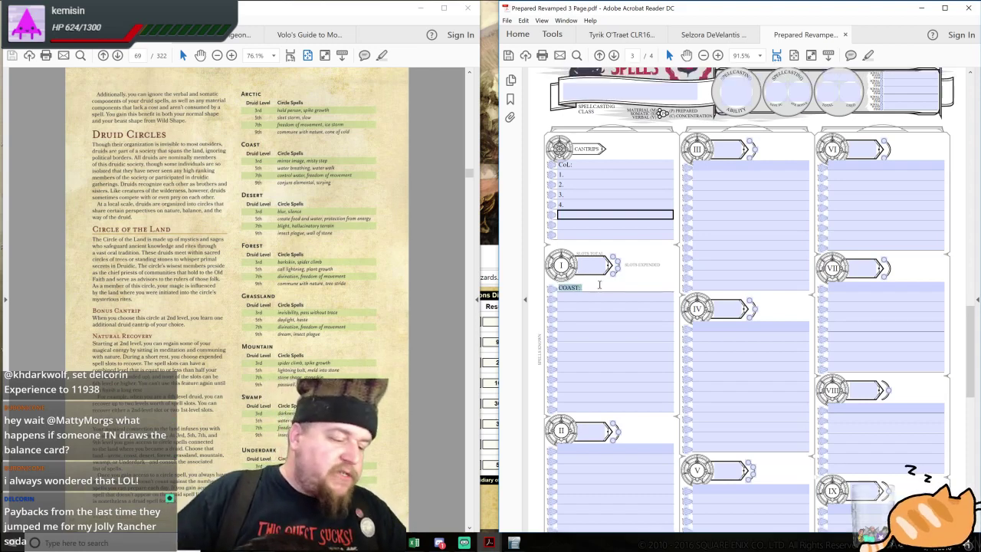
{"action": "key", "text": "ctrl+c"}
{"action": "key", "text": "End"}
{"action": "key", "text": "Return"}
{"action": "key", "text": "ctrl+v"}
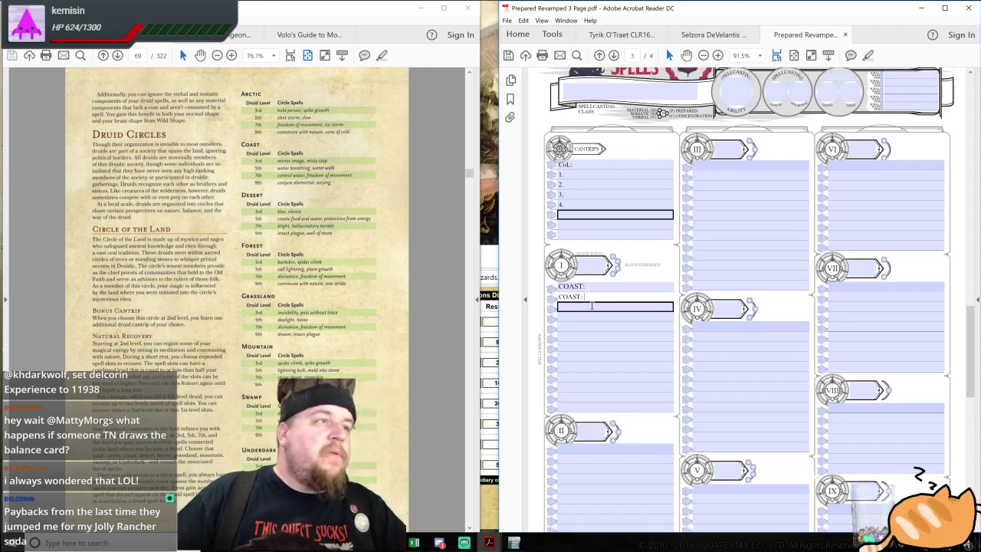
Paste 'COAST:' into the two level II lines and two level III lines
{"action": "scroll", "coordinate": [654, 341], "scroll_direction": "down", "scroll_amount": 1}
{"action": "scroll", "coordinate": [654, 341], "scroll_direction": "down", "scroll_amount": 1}
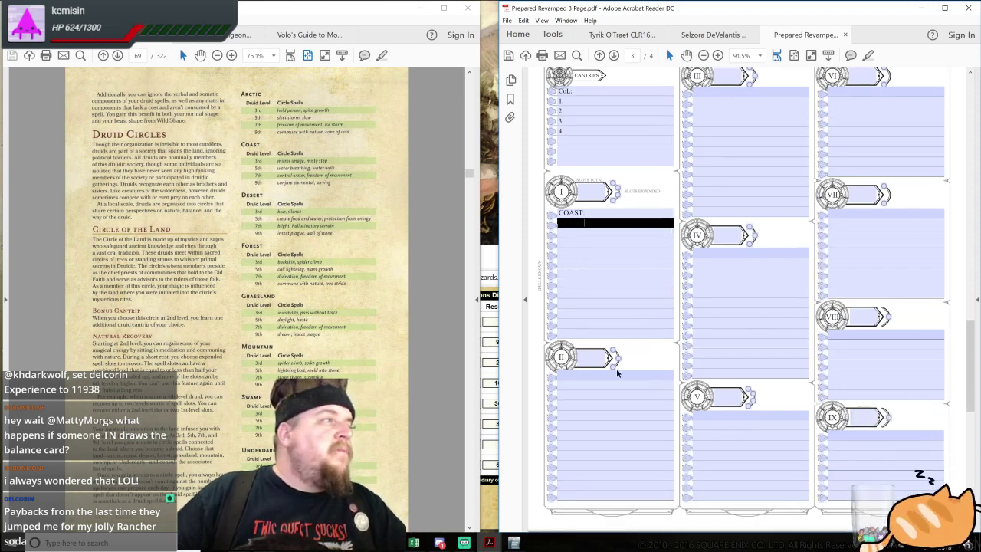
{"action": "left_click", "coordinate": [587, 374]}
{"action": "key", "text": "ctrl+v"}
{"action": "left_click", "coordinate": [587, 387]}
{"action": "key", "text": "ctrl+v"}
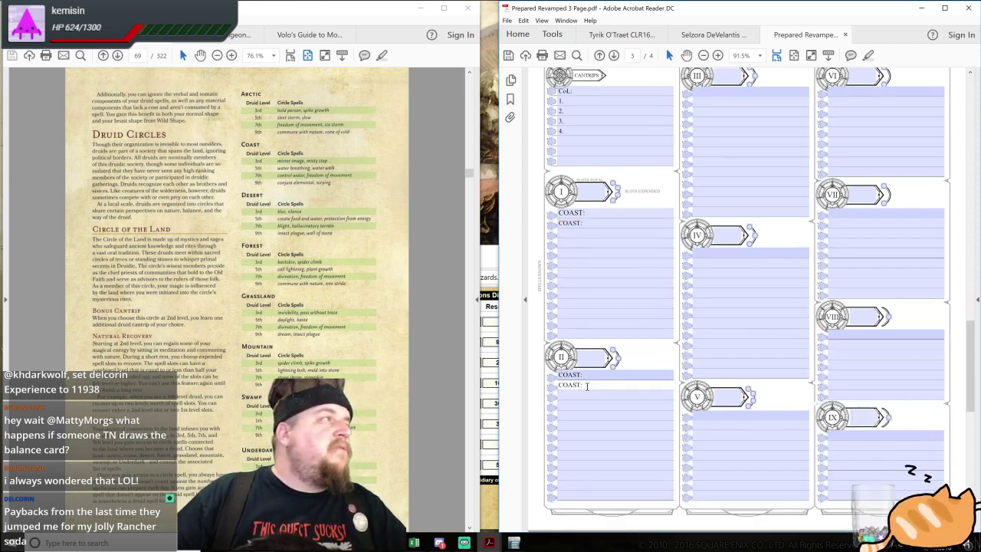
{"action": "left_click", "coordinate": [720, 91]}
{"action": "key", "text": "ctrl+v"}
{"action": "left_click", "coordinate": [720, 101]}
{"action": "key", "text": "ctrl+v"}
{"action": "left_click", "coordinate": [722, 112]}
{"action": "left_click", "coordinate": [716, 211]}
{"action": "left_click", "coordinate": [713, 253]}
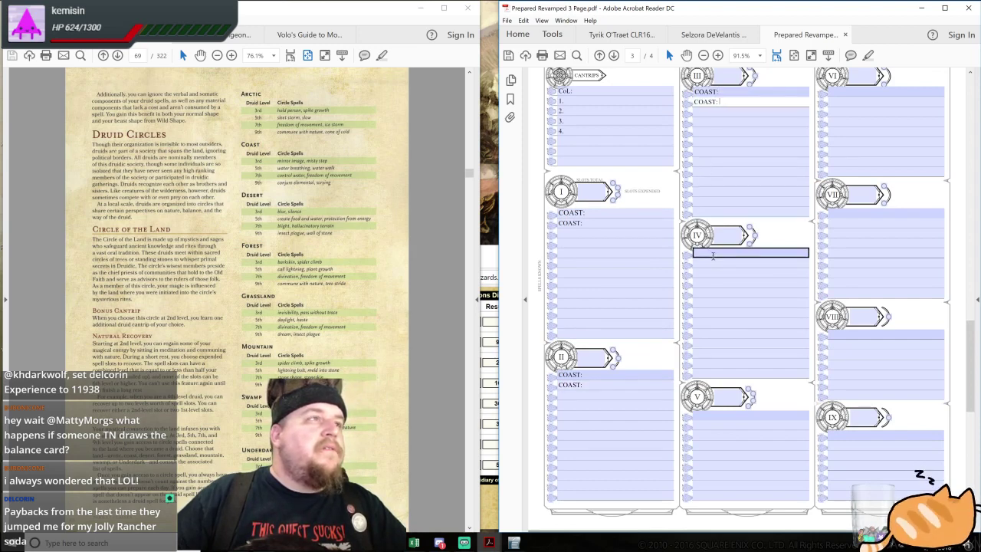
{"action": "left_click", "coordinate": [720, 235]}
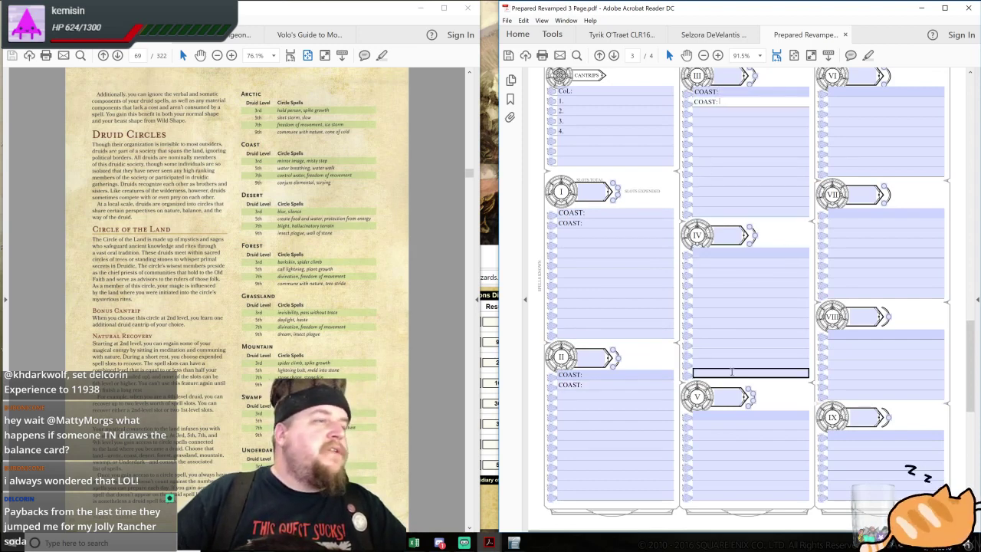
Jump to Chapter 11 - Spells via the rulebook's bookmarks to view the Druid spell list
{"action": "left_click", "coordinate": [6, 301]}
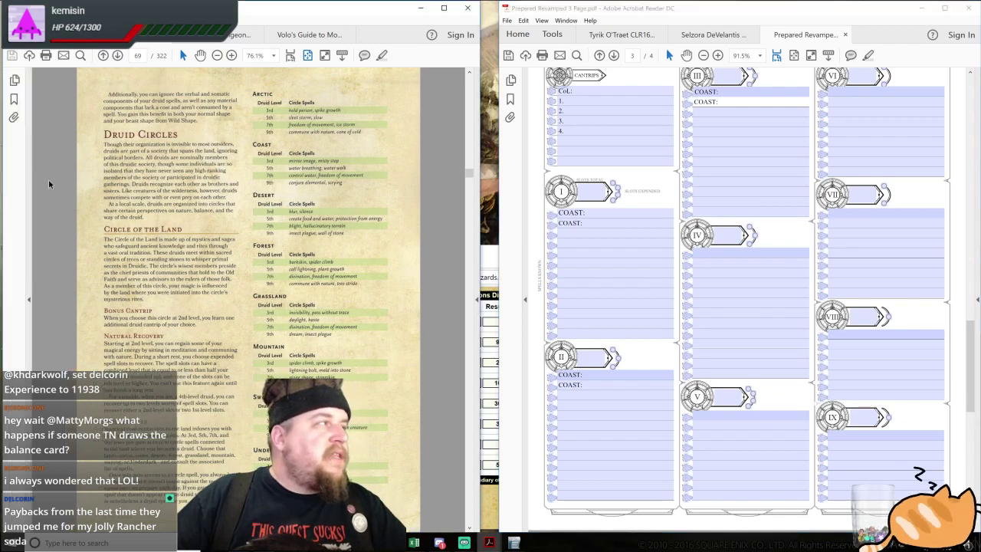
{"action": "left_click", "coordinate": [14, 101]}
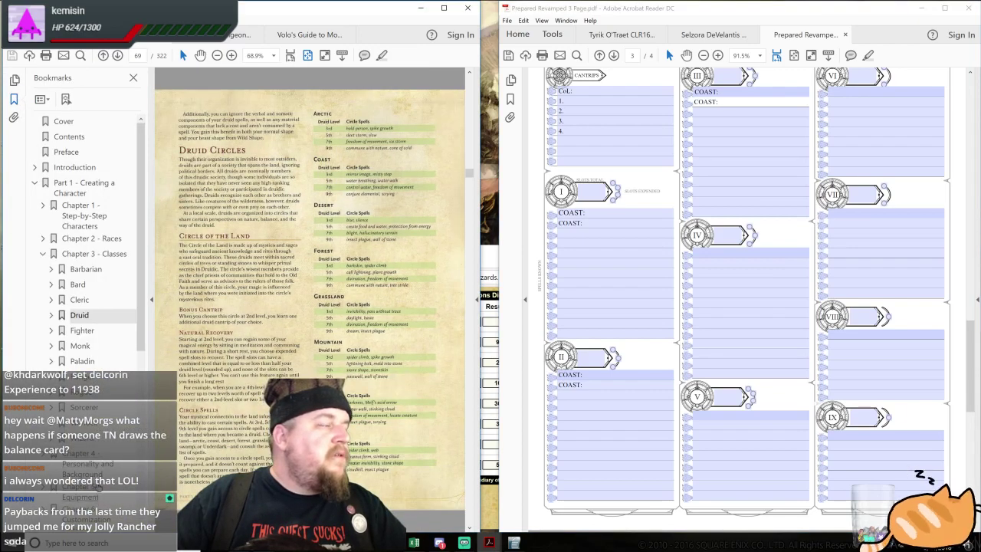
{"action": "scroll", "coordinate": [93, 509], "scroll_direction": "down", "scroll_amount": 4}
{"action": "left_click", "coordinate": [107, 497]}
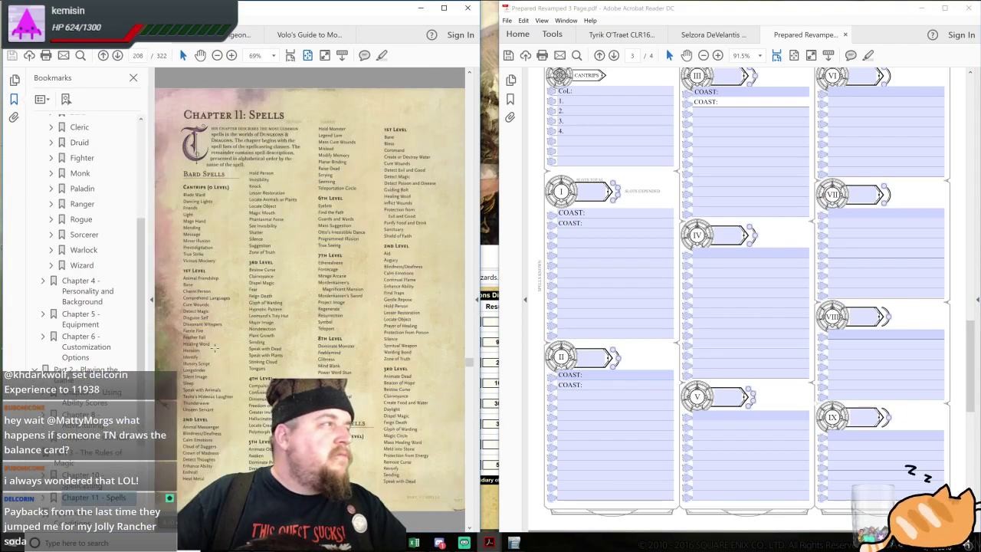
{"action": "scroll", "coordinate": [309, 335], "scroll_direction": "down", "scroll_amount": 1}
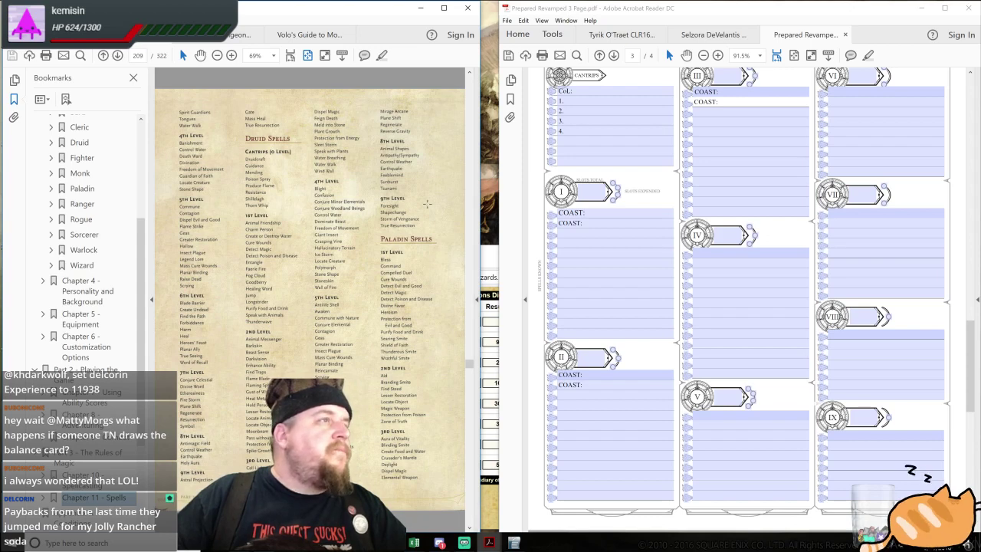
{"action": "scroll", "coordinate": [91, 166], "scroll_direction": "up", "scroll_amount": 1}
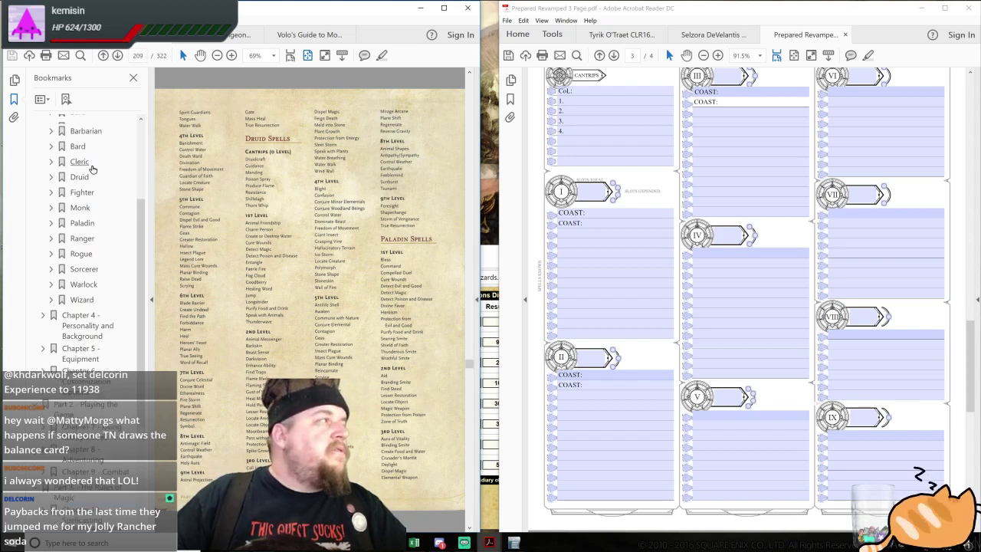
Jump to the Druid section of the rulebook
{"action": "left_click", "coordinate": [79, 163]}
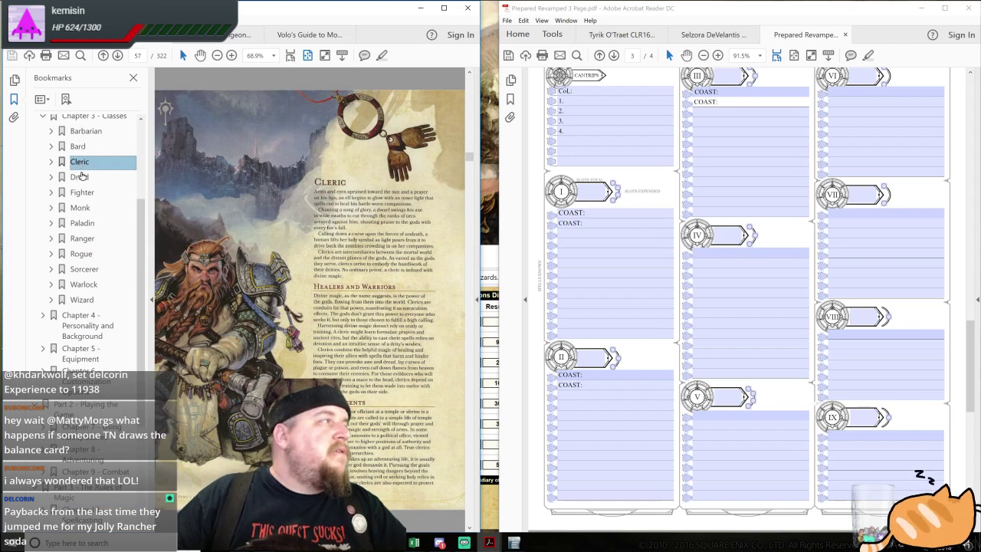
{"action": "left_click", "coordinate": [80, 177]}
{"action": "scroll", "coordinate": [311, 252], "scroll_direction": "down", "scroll_amount": 4}
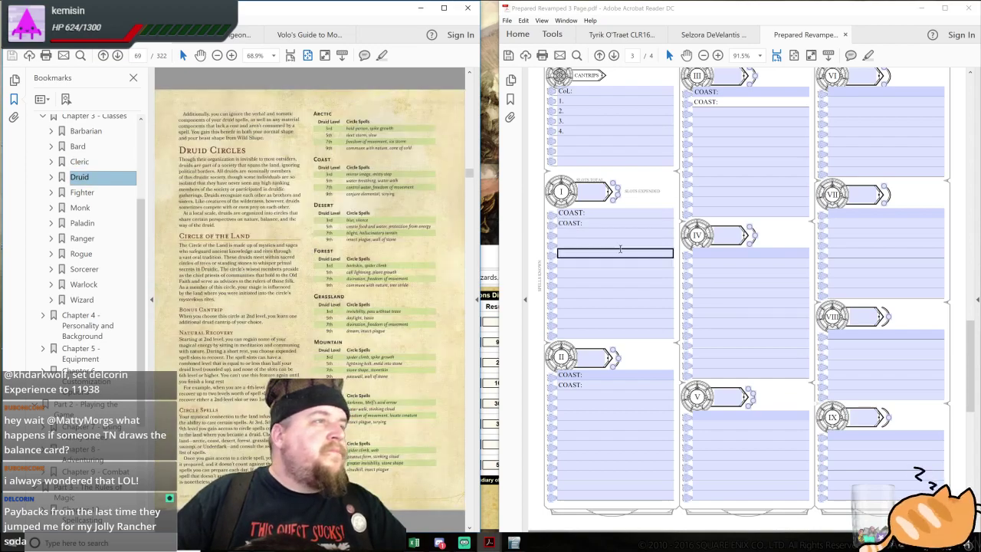
{"action": "scroll", "coordinate": [613, 252], "scroll_direction": "up", "scroll_amount": 1}
Move both 'COAST:' labels from the level I lines to the two level IV lines
{"action": "left_click_drag", "start_coordinate": [590, 237], "coordinate": [528, 236]}
{"action": "key", "text": "ctrl+x"}
{"action": "left_click", "coordinate": [695, 279]}
{"action": "key", "text": "ctrl+v"}
{"action": "left_click_drag", "start_coordinate": [592, 246], "coordinate": [542, 245]}
{"action": "key", "text": "ctrl+x"}
{"action": "key", "text": "Tab"}
{"action": "left_click", "coordinate": [725, 286]}
{"action": "key", "text": "ctrl+v"}
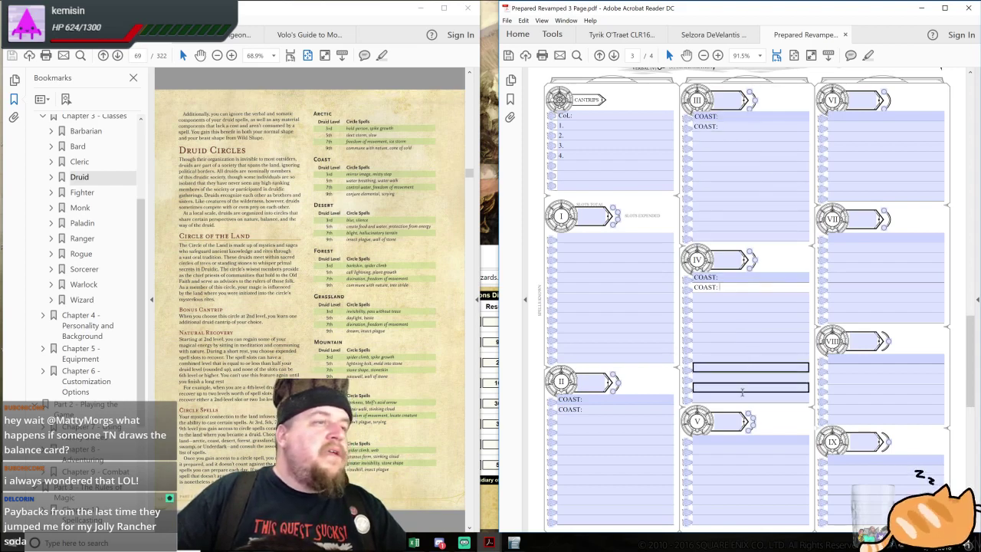
Paste 'COAST:' into both level V spell lines
{"action": "scroll", "coordinate": [736, 396], "scroll_direction": "down", "scroll_amount": 1}
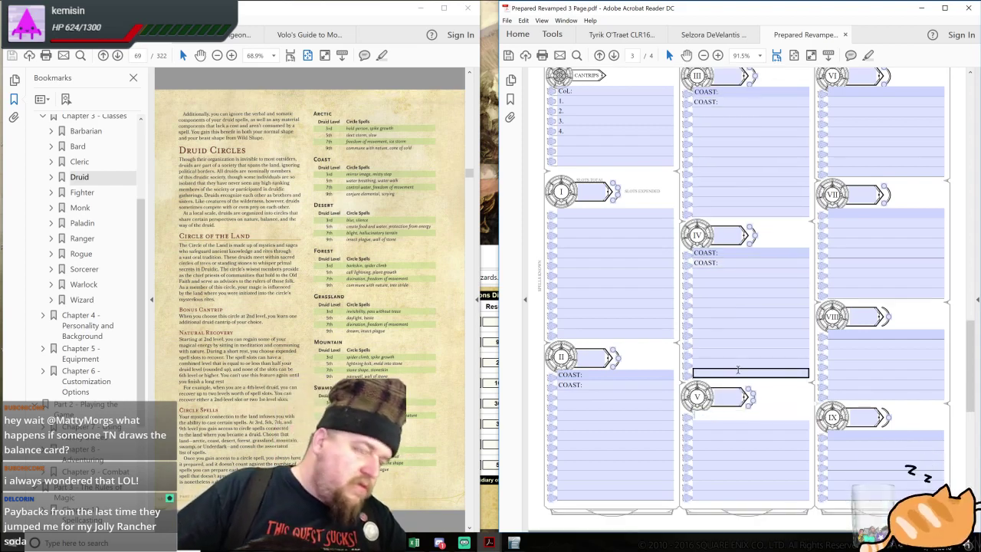
{"action": "left_click", "coordinate": [732, 415]}
{"action": "key", "text": "ctrl+v"}
{"action": "left_click", "coordinate": [727, 427]}
{"action": "key", "text": "ctrl+v"}
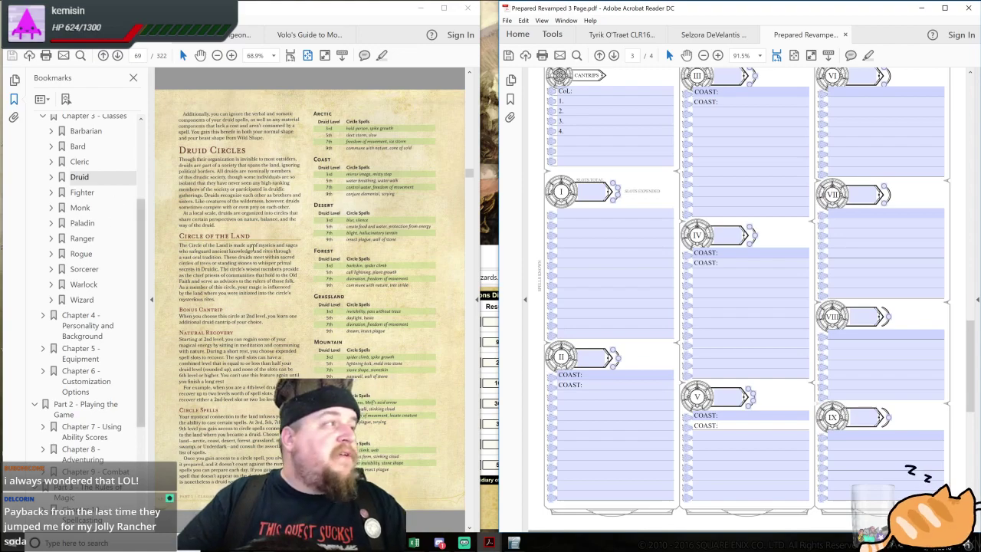
Enter spell slot totals 4, 3, 3 and 3 for levels I through IV
{"action": "scroll", "coordinate": [295, 247], "scroll_direction": "up", "scroll_amount": 3}
{"action": "scroll", "coordinate": [294, 247], "scroll_direction": "up", "scroll_amount": 6}
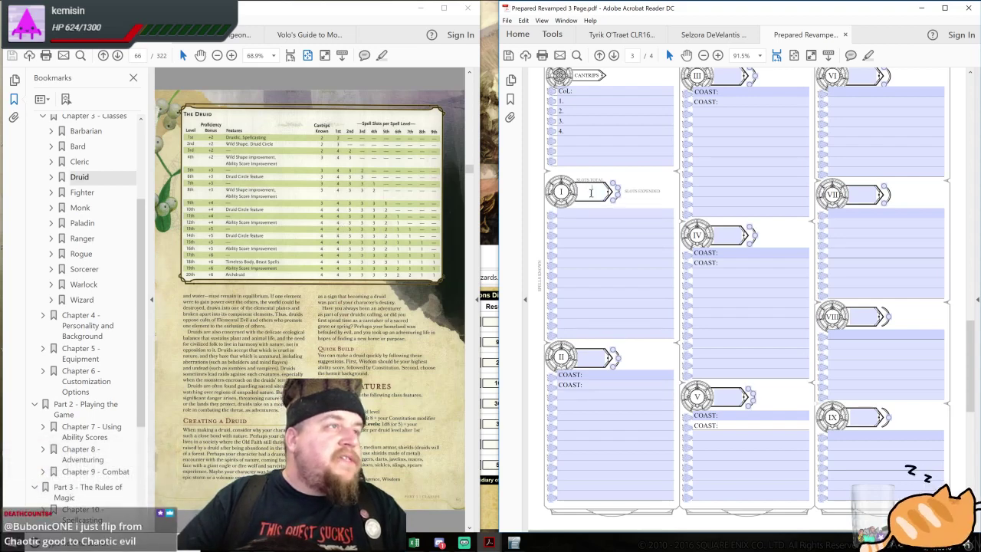
{"action": "left_click", "coordinate": [592, 194]}
{"action": "type", "text": "4"}
{"action": "key", "text": "Tab"}
{"action": "left_click", "coordinate": [650, 261]}
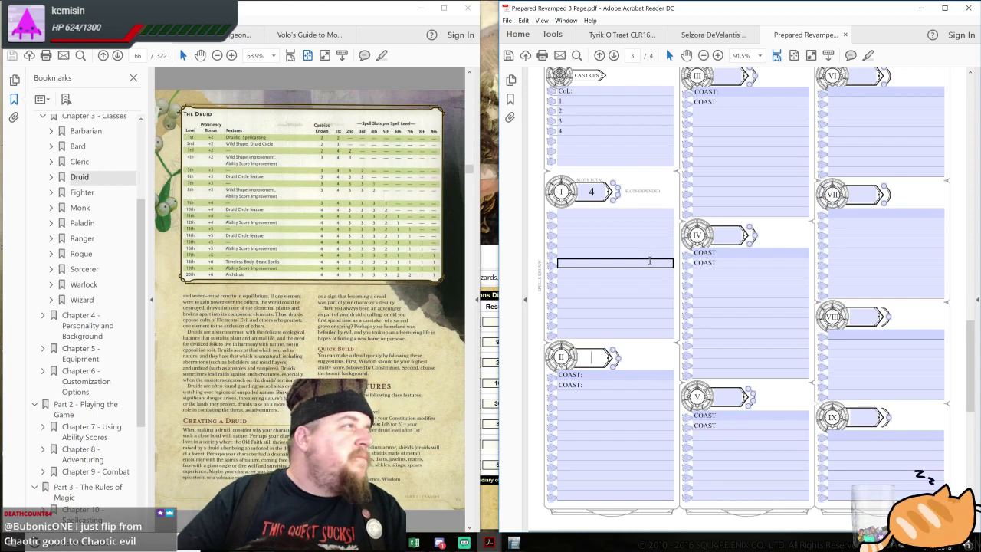
{"action": "type", "text": "3"}
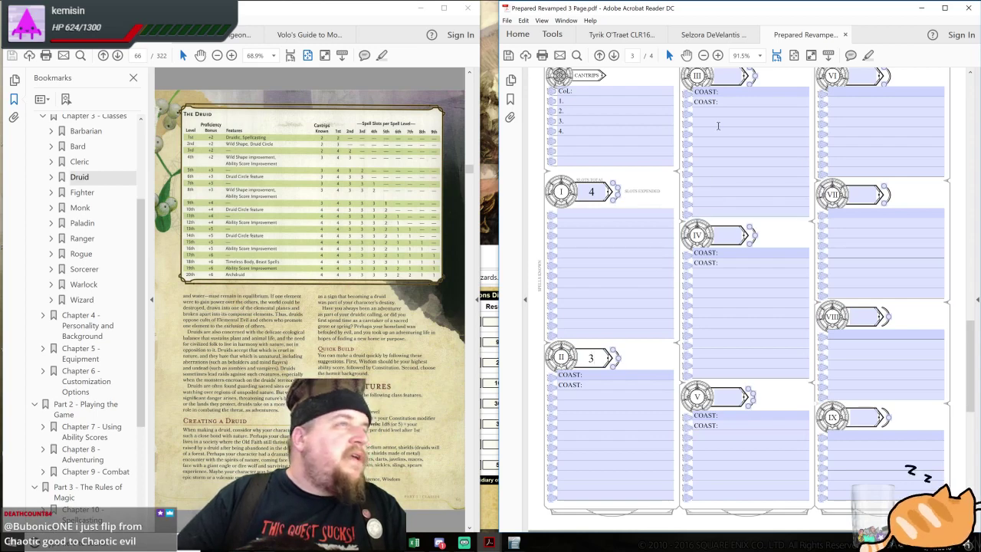
{"action": "left_click", "coordinate": [727, 75]}
{"action": "type", "text": "3"}
{"action": "left_click", "coordinate": [728, 234]}
{"action": "type", "text": "3"}
Enter spell slot totals 2, 1 and 1 for levels V, VI and VII
{"action": "left_click", "coordinate": [730, 397]}
{"action": "type", "text": "2"}
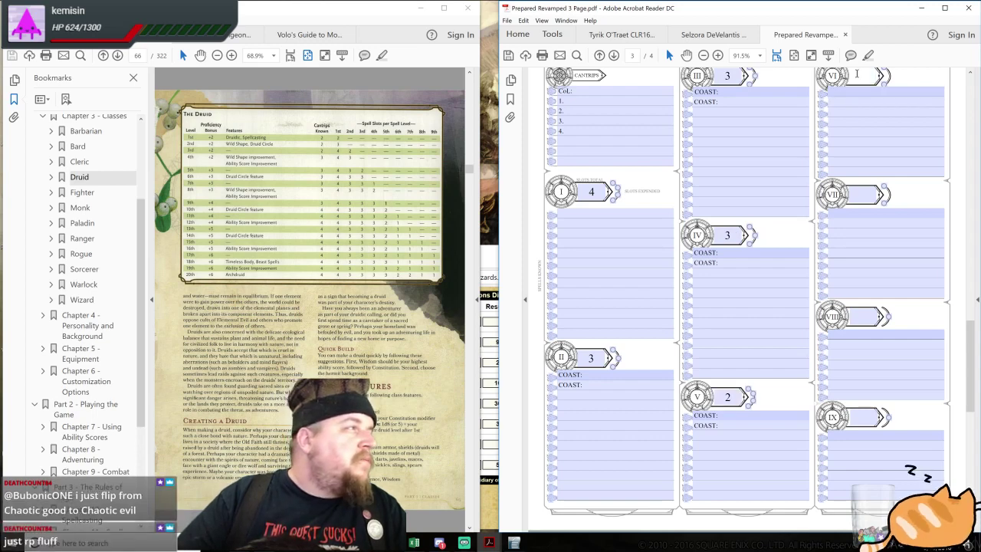
{"action": "left_click", "coordinate": [857, 74]}
{"action": "type", "text": "1"}
{"action": "key", "text": "Tab"}
{"action": "key", "text": "Tab"}
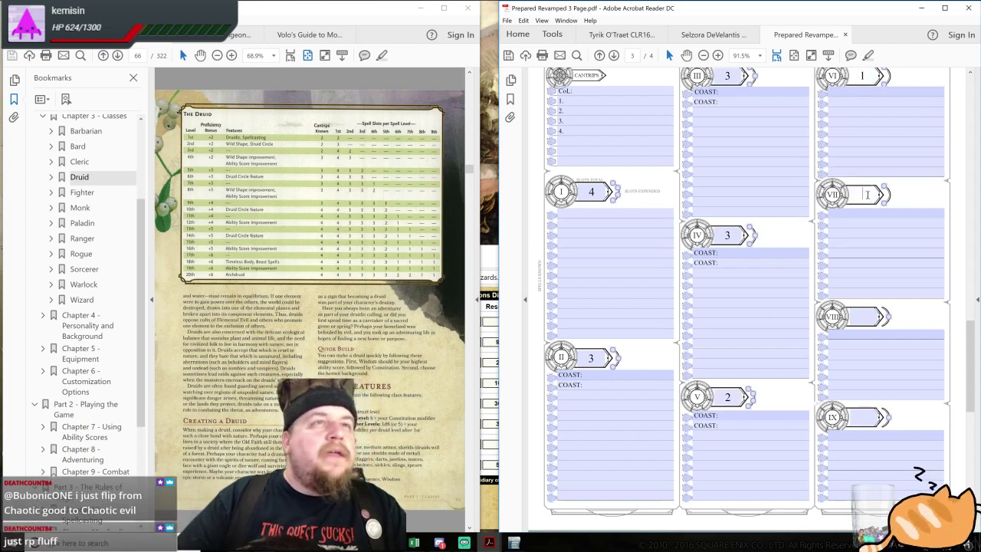
{"action": "type", "text": "1"}
{"action": "key", "text": "Tab"}
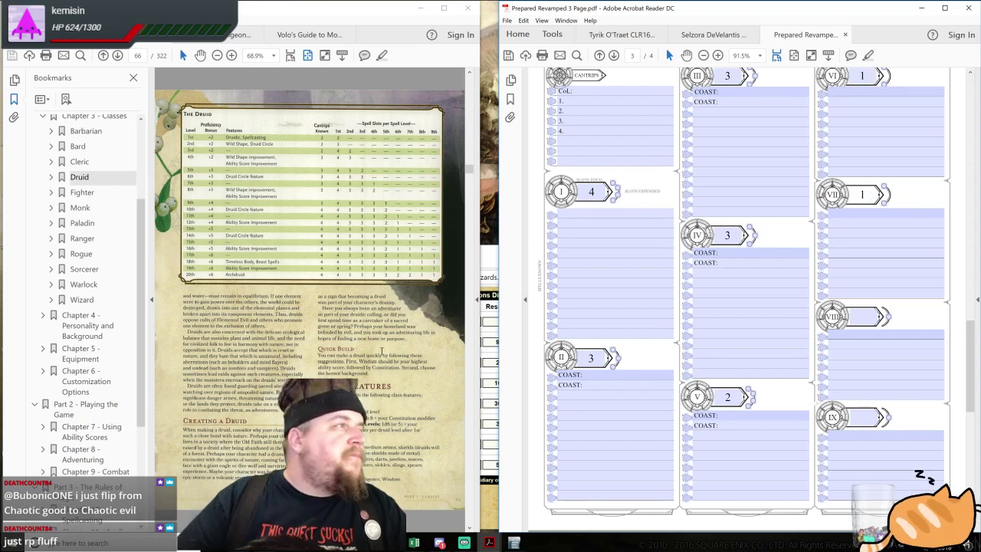
Set spellcasting ability to WIS and class to 'Druid (Cricle of the Land) Spells Prepared:'
{"action": "scroll", "coordinate": [730, 107], "scroll_direction": "up", "scroll_amount": 3}
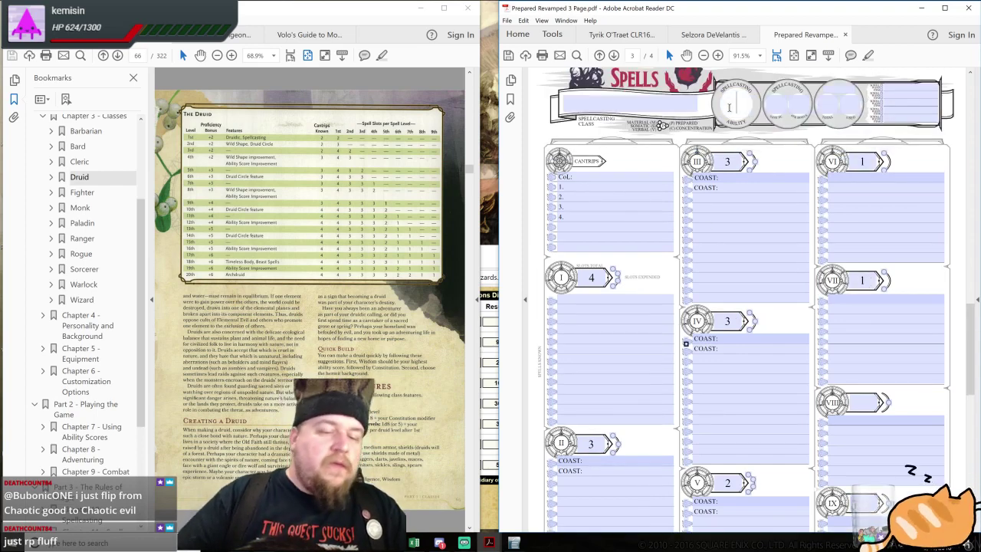
{"action": "type", "text": "WIS"}
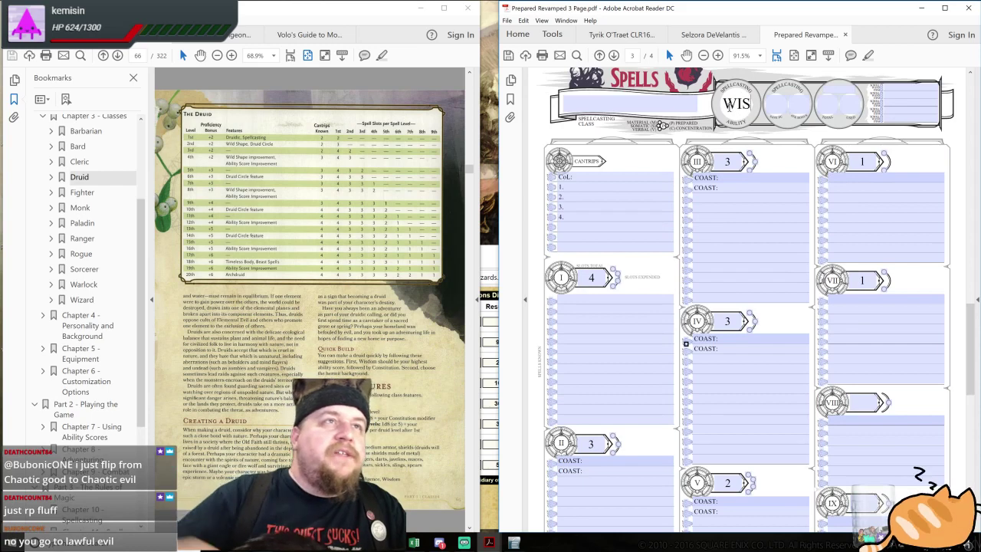
{"action": "left_click", "coordinate": [620, 100]}
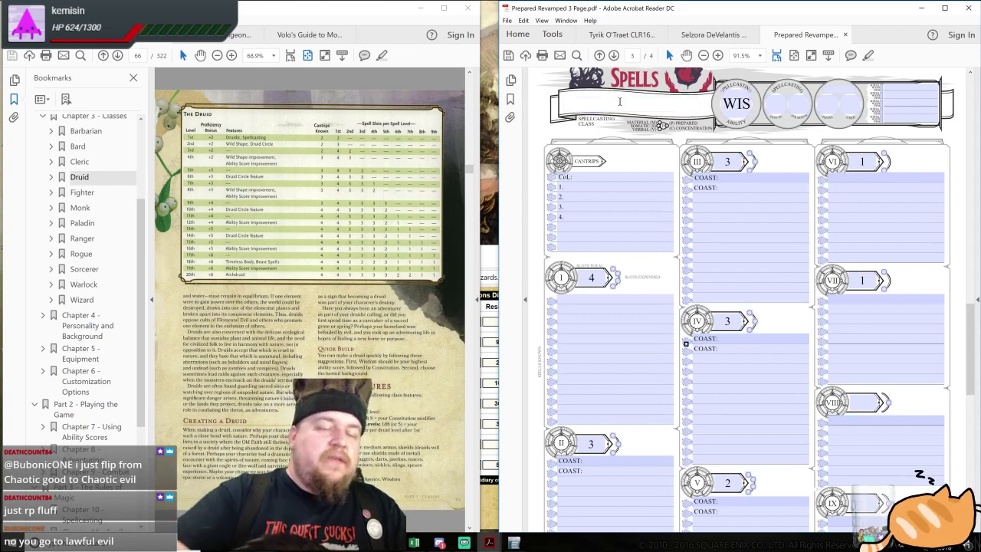
{"action": "type", "text": "Druid (Cric"}
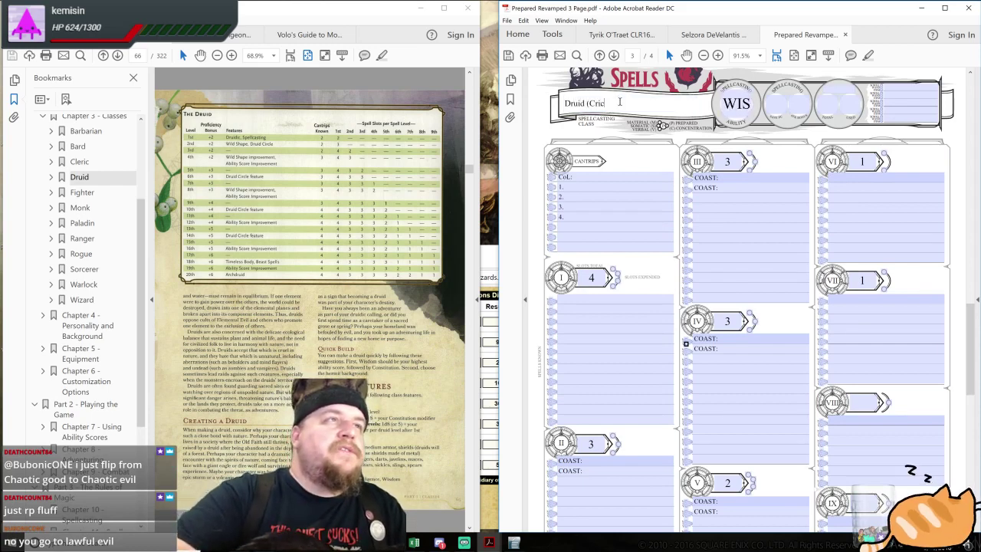
{"action": "type", "text": "le of the Lan"}
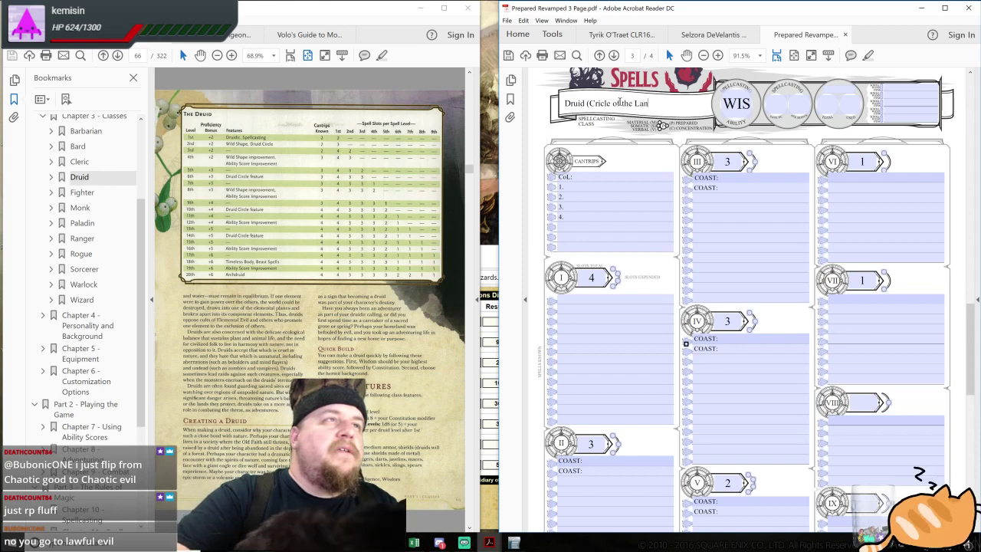
{"action": "type", "text": "d) Spells"}
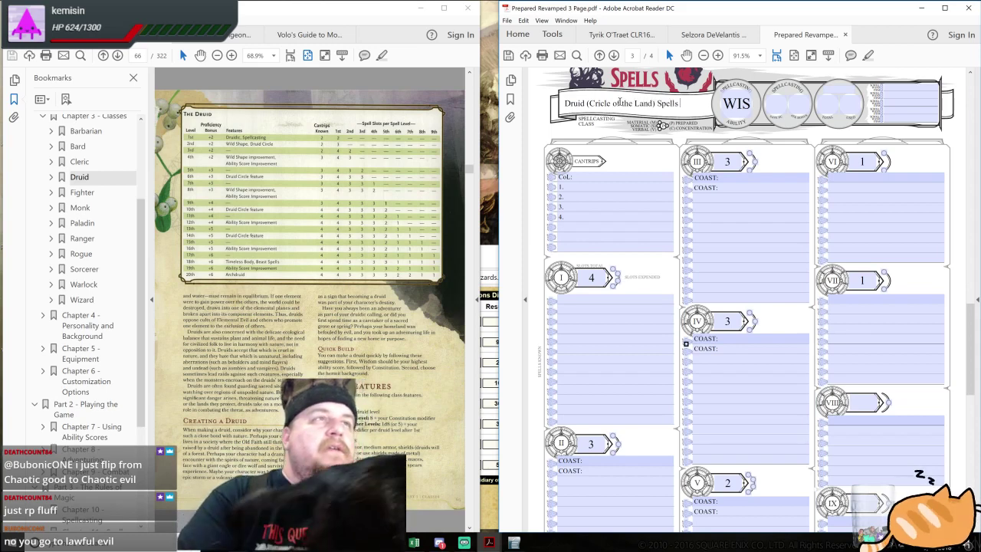
{"action": "type", "text": " Prepared:"}
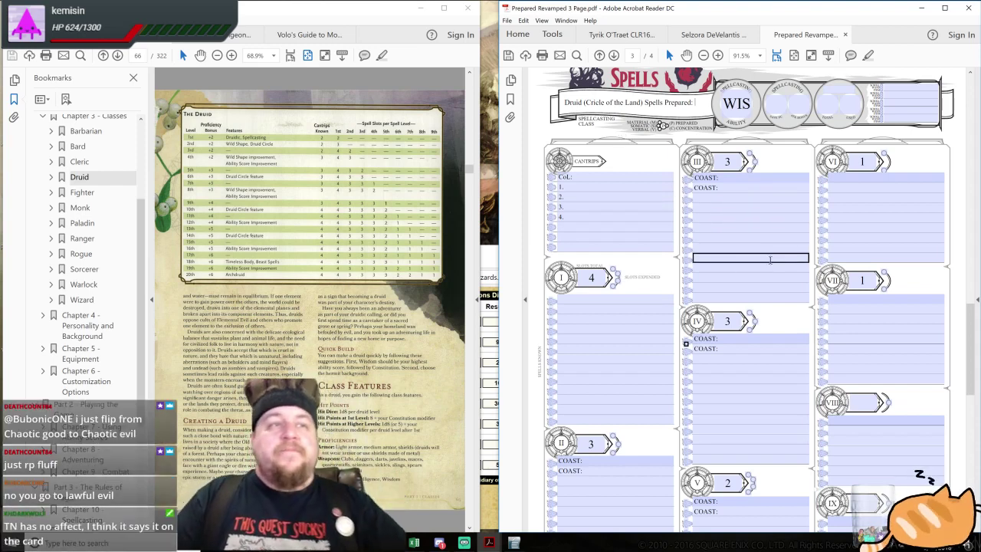
{"action": "scroll", "coordinate": [769, 258], "scroll_direction": "up", "scroll_amount": 15}
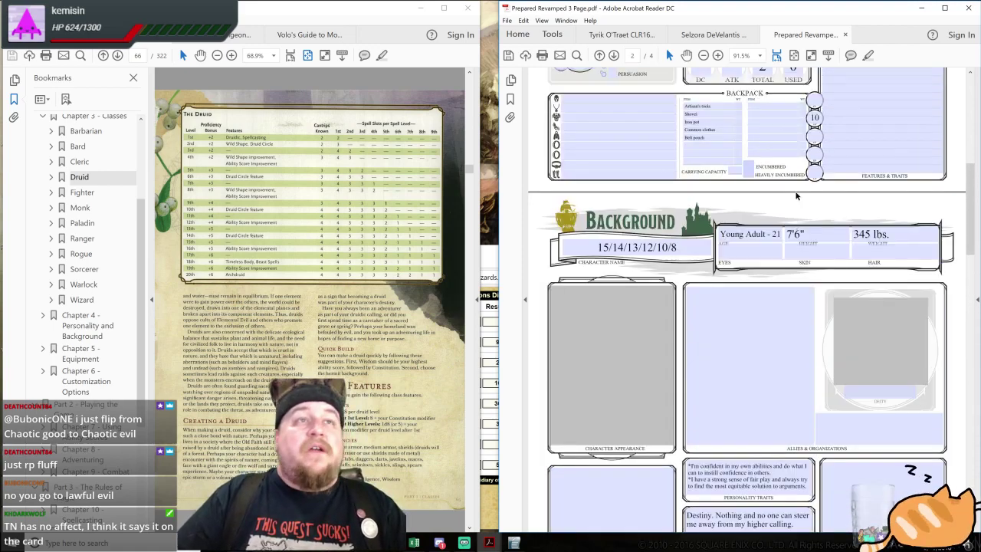
{"action": "scroll", "coordinate": [797, 193], "scroll_direction": "up", "scroll_amount": 12}
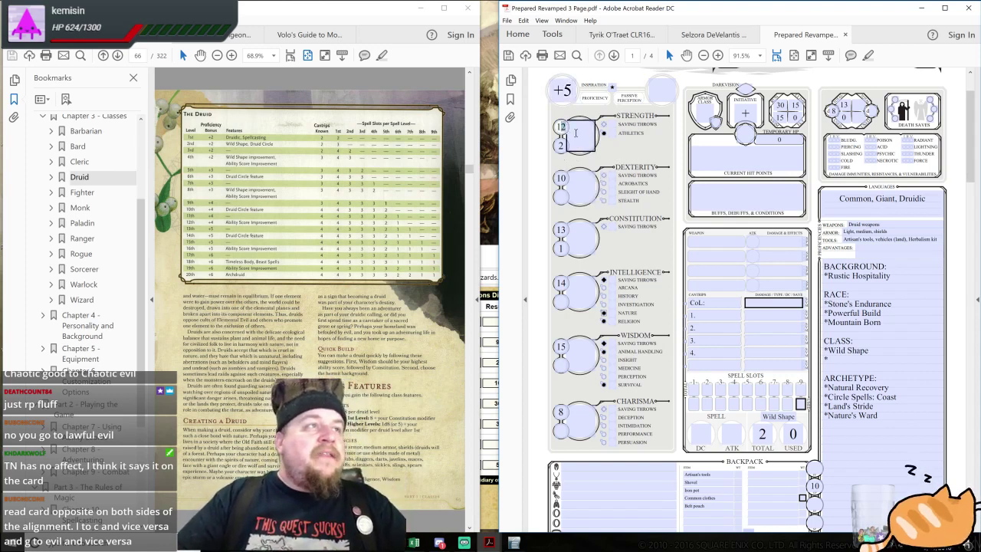
Enter Strength 14, Constitution 14 and Wisdom 19 on page 1
{"action": "type", "text": "14"}
{"action": "key", "text": "Tab"}
{"action": "left_click", "coordinate": [562, 228]}
{"action": "type", "text": "14"}
{"action": "key", "text": "Tab"}
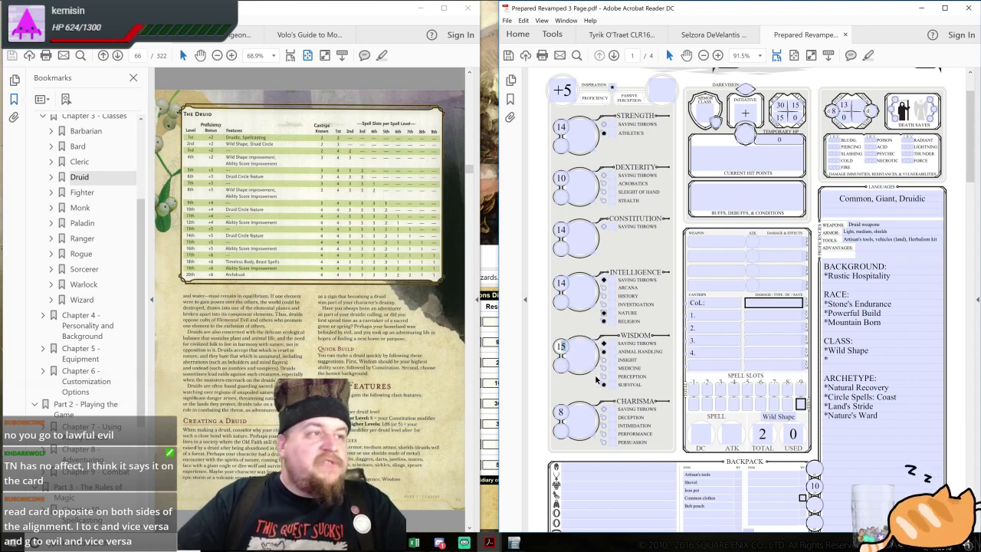
{"action": "key", "text": "BackSpace"}
{"action": "type", "text": "7"}
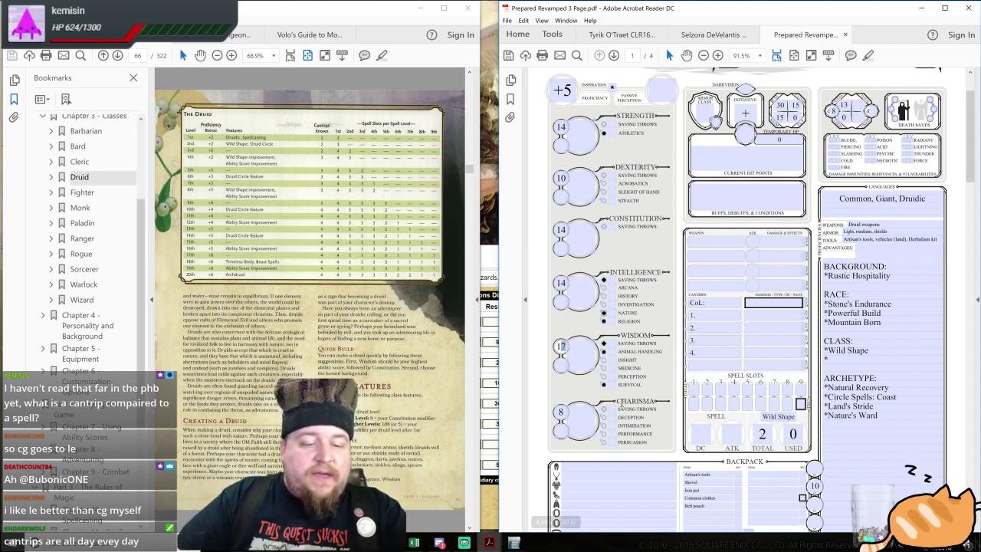
{"action": "key", "text": "Tab"}
{"action": "type", "text": "19"}
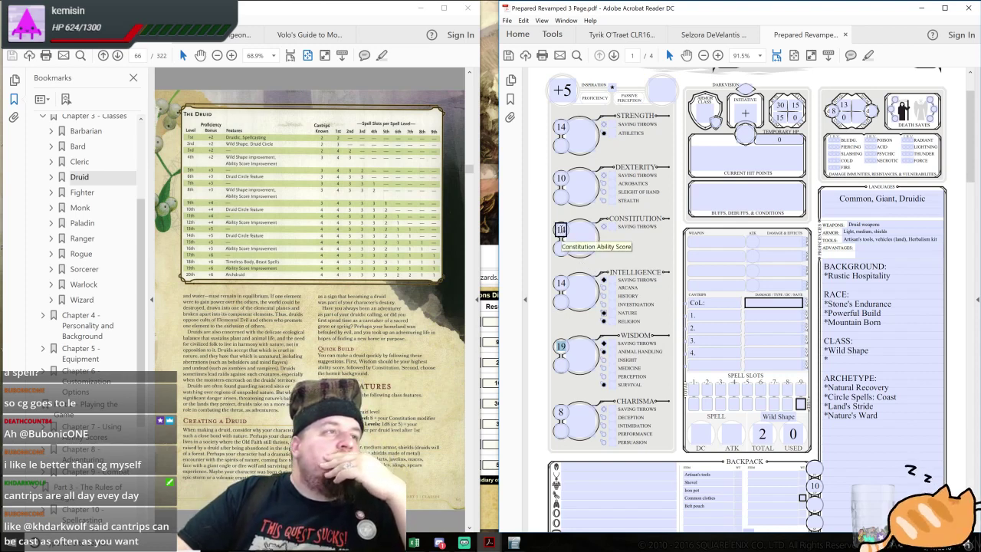
Change the Constitution score from 14 to 16
{"action": "left_click", "coordinate": [580, 238]}
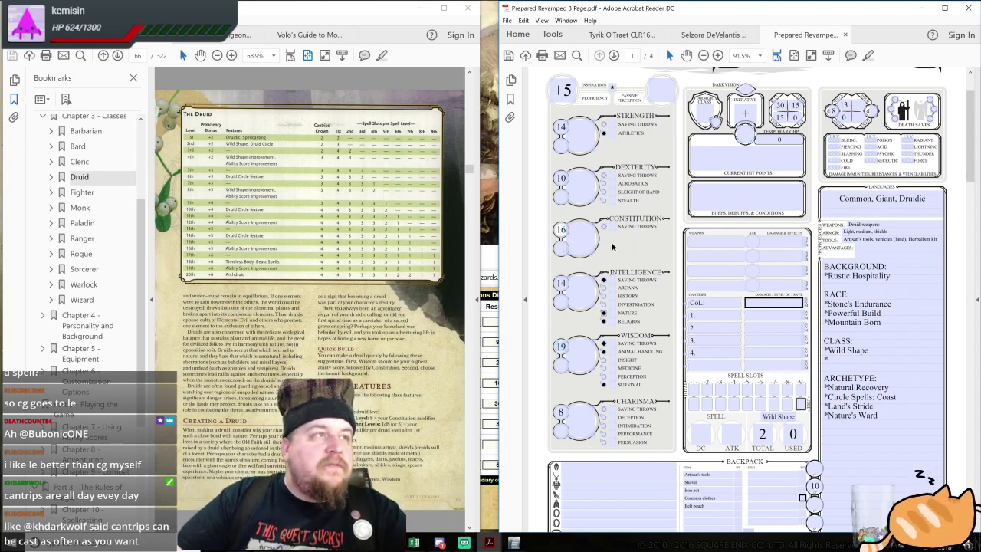
{"action": "type", "text": "16"}
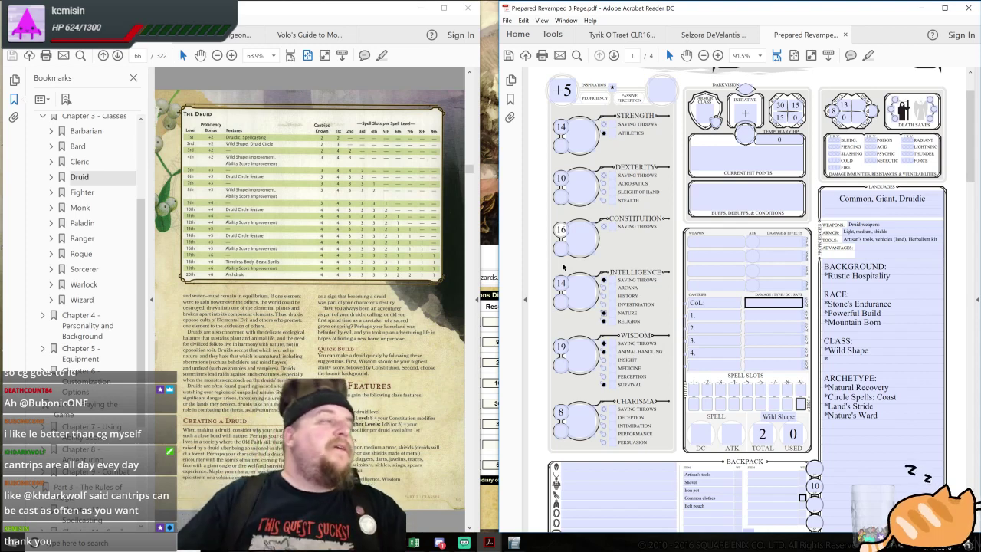
{"action": "left_click", "coordinate": [287, 338]}
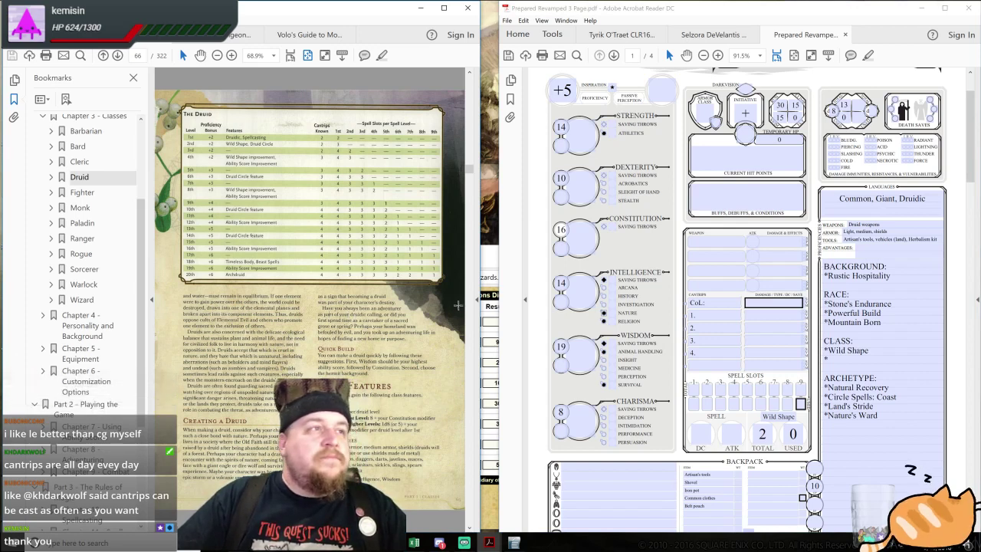
Hide the rulebook's bookmarks pane, then enter Strength 2, Dexterity 0 and Constitution 3 modifiers
{"action": "left_click", "coordinate": [573, 148]}
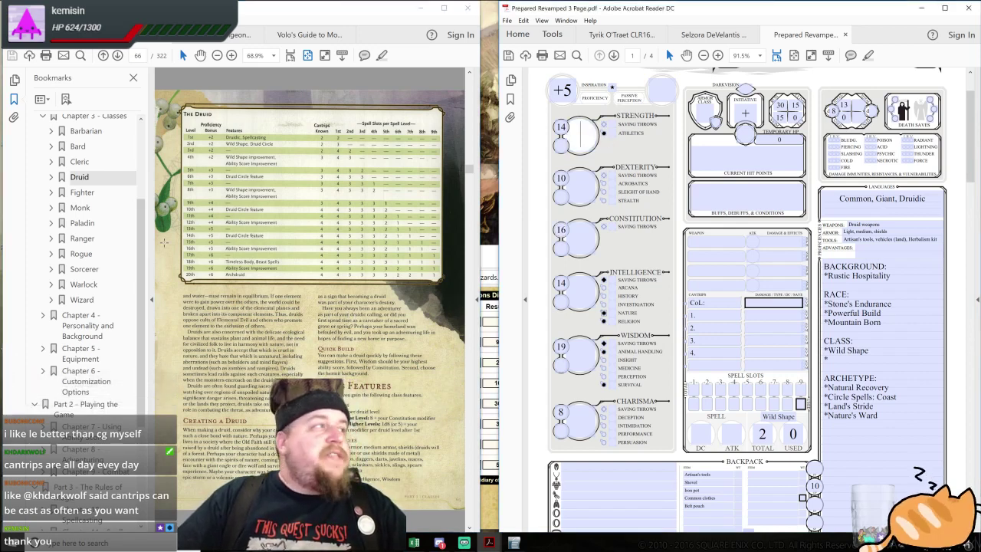
{"action": "left_click", "coordinate": [154, 298]}
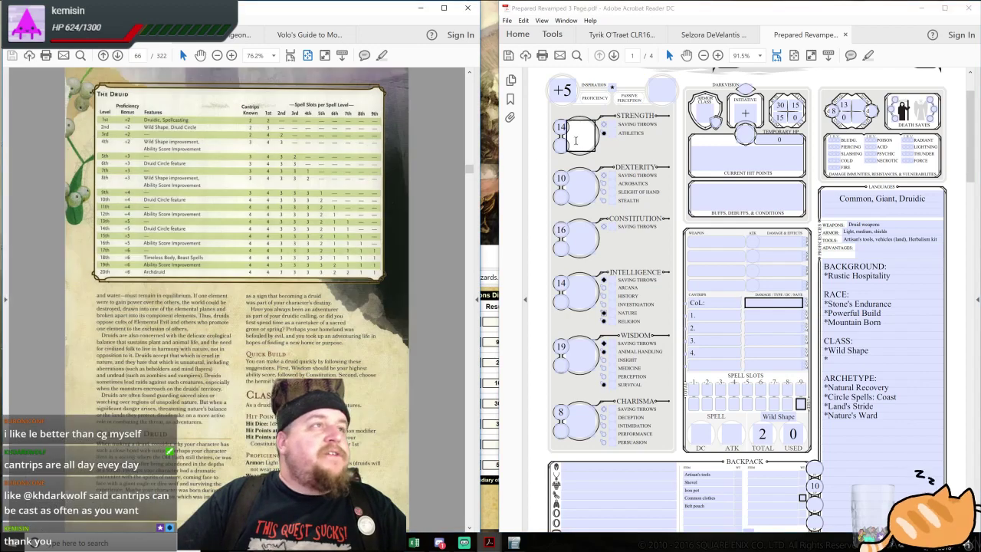
{"action": "left_click", "coordinate": [583, 144]}
{"action": "type", "text": "2"}
{"action": "left_click", "coordinate": [581, 173]}
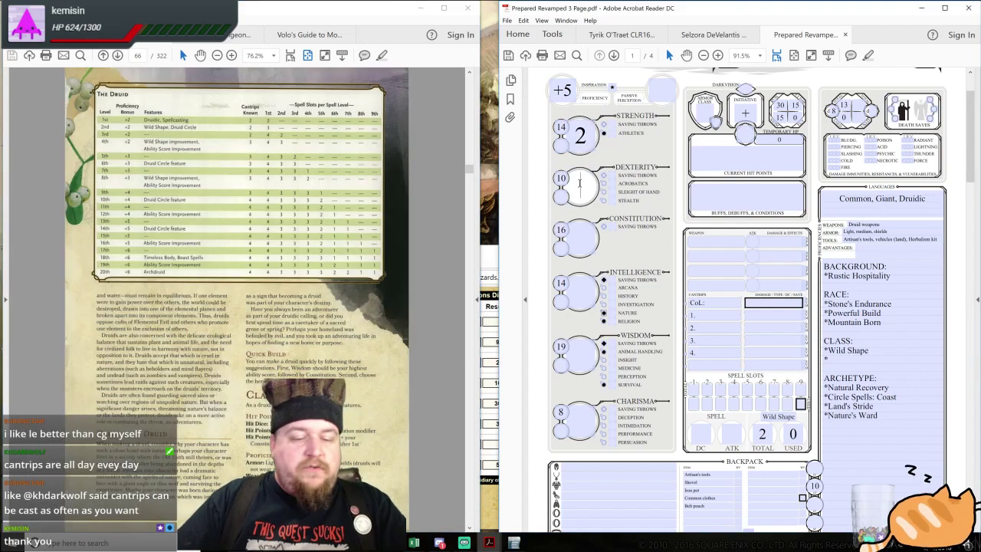
{"action": "type", "text": "0"}
{"action": "left_click", "coordinate": [581, 234]}
{"action": "type", "text": "3"}
Enter Intelligence 2, Wisdom 4 and Charisma -1 modifiers, committing Charisma so its skills update
{"action": "left_click", "coordinate": [576, 290]}
{"action": "type", "text": "2"}
{"action": "left_click", "coordinate": [581, 351]}
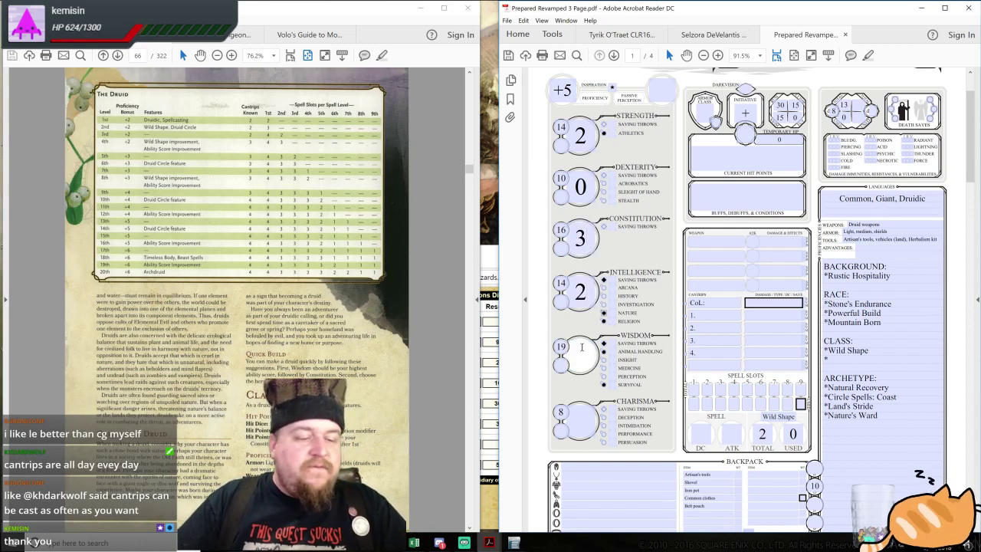
{"action": "type", "text": "4"}
{"action": "left_click", "coordinate": [583, 403]}
{"action": "type", "text": "-1"}
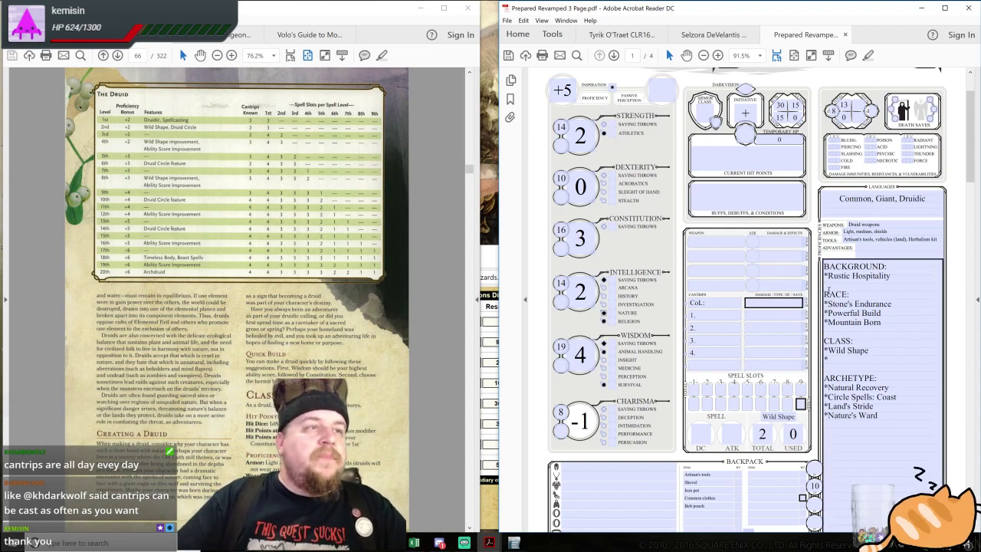
{"action": "left_click", "coordinate": [573, 418]}
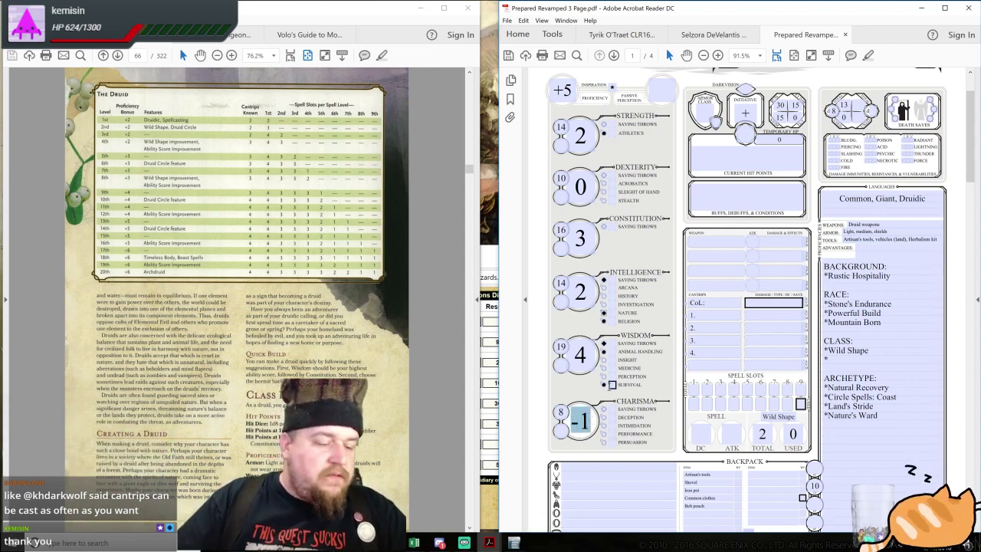
{"action": "left_click", "coordinate": [613, 410]}
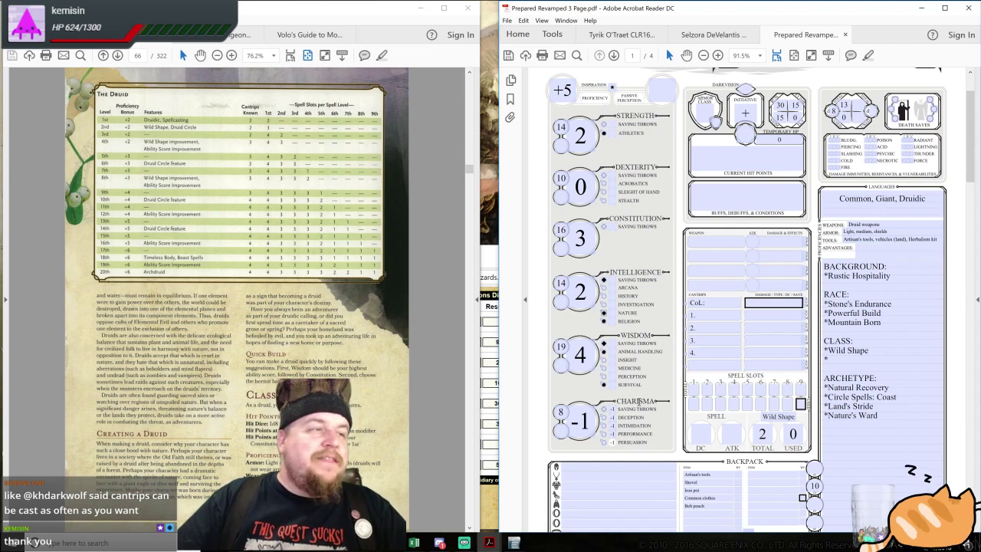
Check the Wisdom modifier and proficiency bonus, then set the Wisdom save and Survival bonuses to 9
{"action": "left_click", "coordinate": [584, 355]}
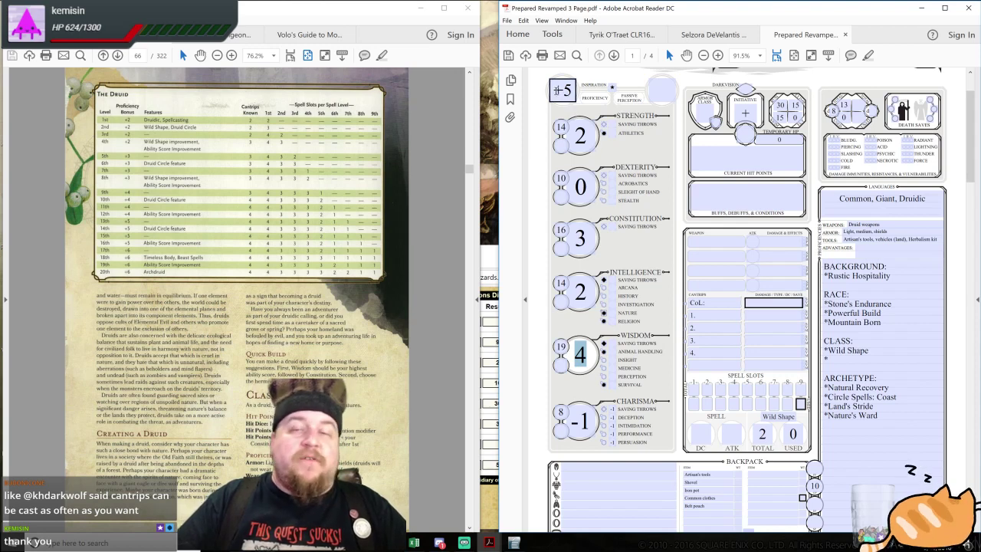
{"action": "left_click", "coordinate": [561, 90]}
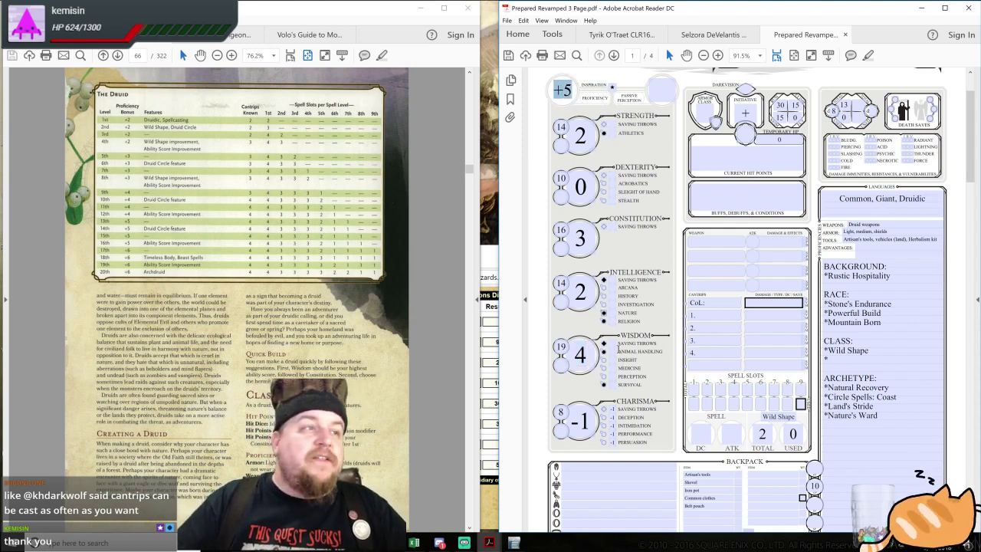
{"action": "left_click", "coordinate": [654, 374]}
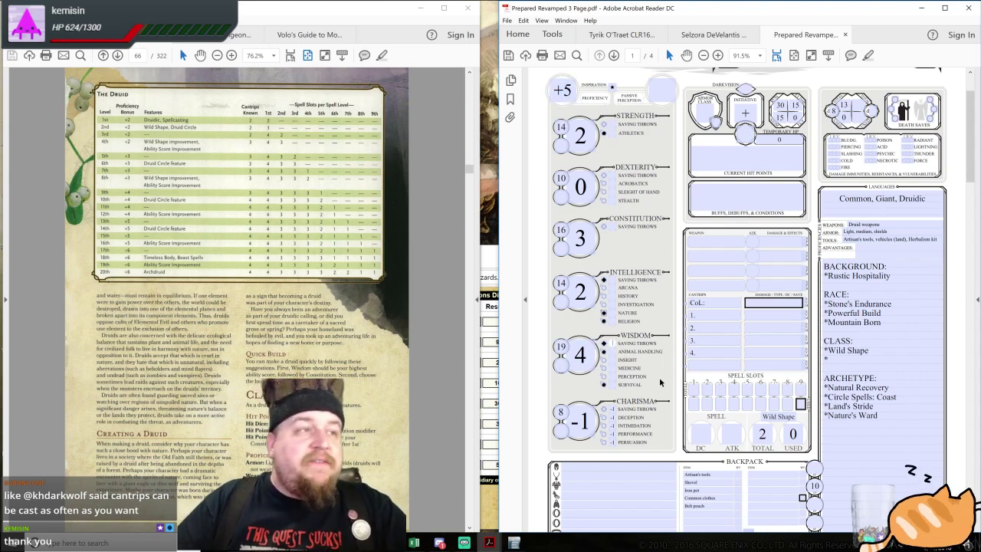
{"action": "left_click", "coordinate": [613, 343]}
{"action": "type", "text": "9"}
{"action": "key", "text": "Tab"}
{"action": "type", "text": "9"}
{"action": "left_click", "coordinate": [613, 385]}
{"action": "type", "text": "9"}
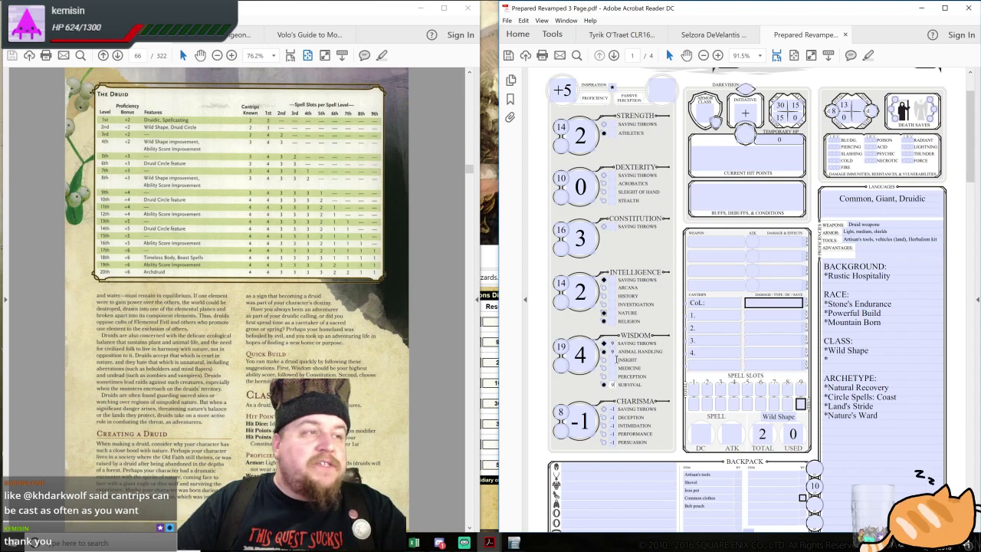
Enter Insight 4, Medicine 4 and Religion 7 bonuses, and a passive perception of 14
{"action": "left_click", "coordinate": [613, 360]}
{"action": "type", "text": "4"}
{"action": "left_click", "coordinate": [613, 368]}
{"action": "type", "text": "4"}
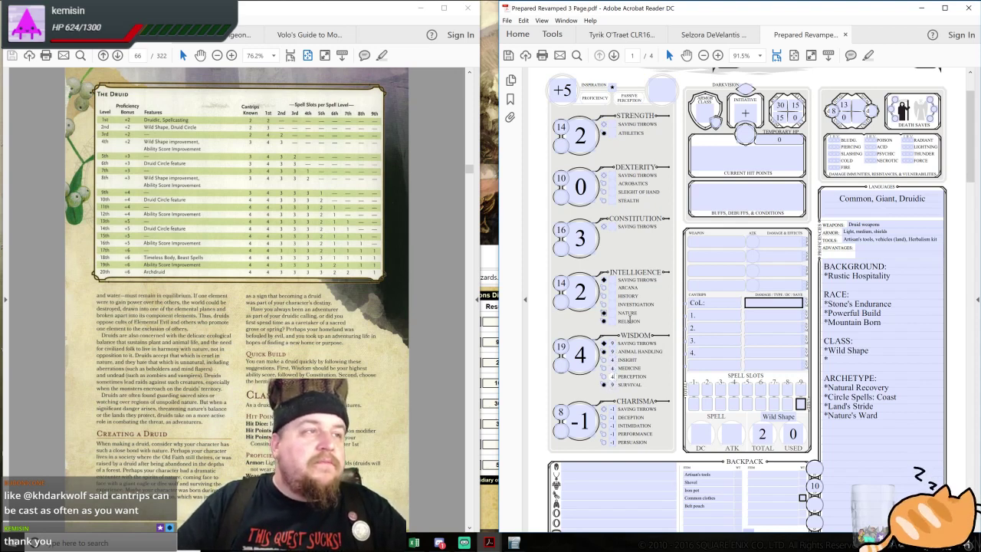
{"action": "left_click", "coordinate": [611, 280]}
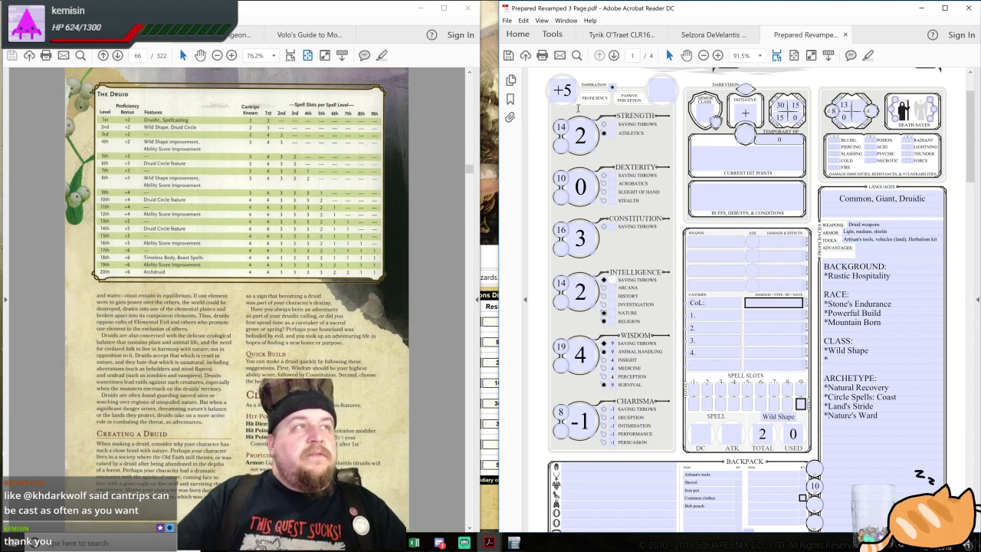
{"action": "left_click", "coordinate": [611, 321]}
{"action": "type", "text": "7"}
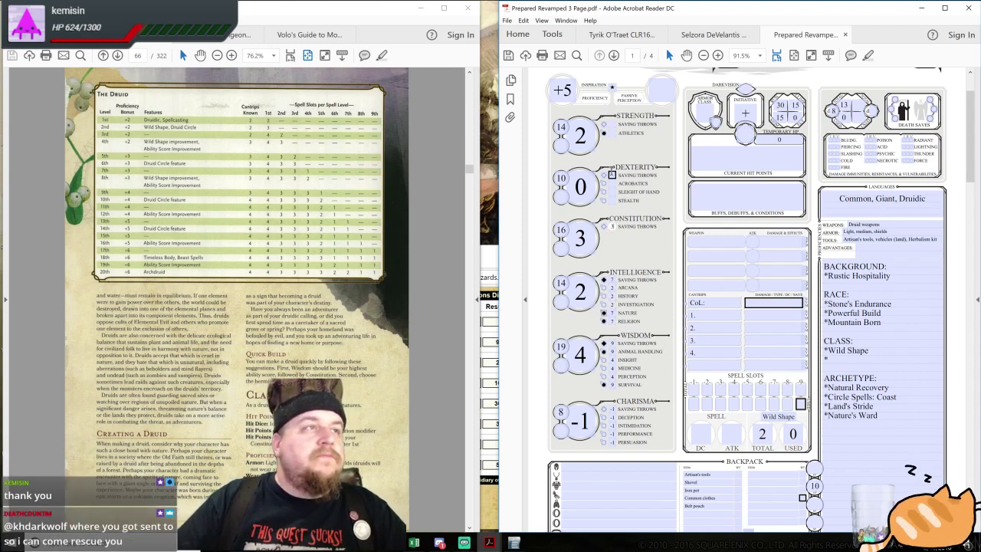
{"action": "type", "text": "3"}
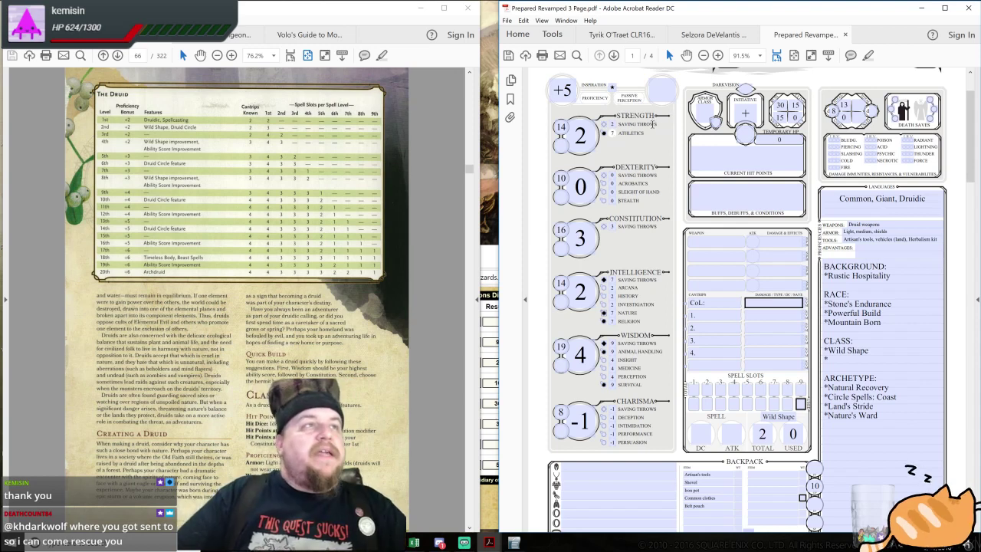
{"action": "left_click", "coordinate": [660, 87]}
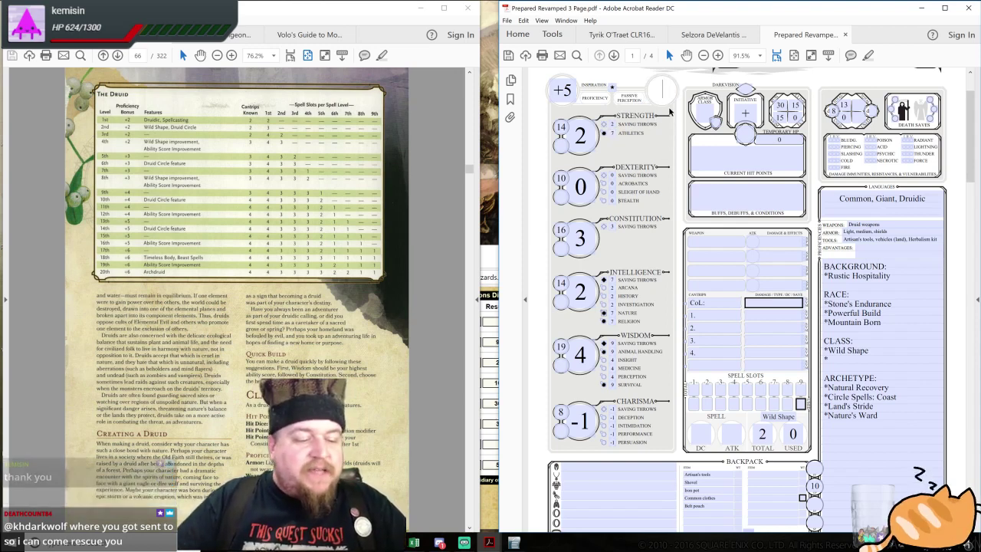
{"action": "type", "text": "14"}
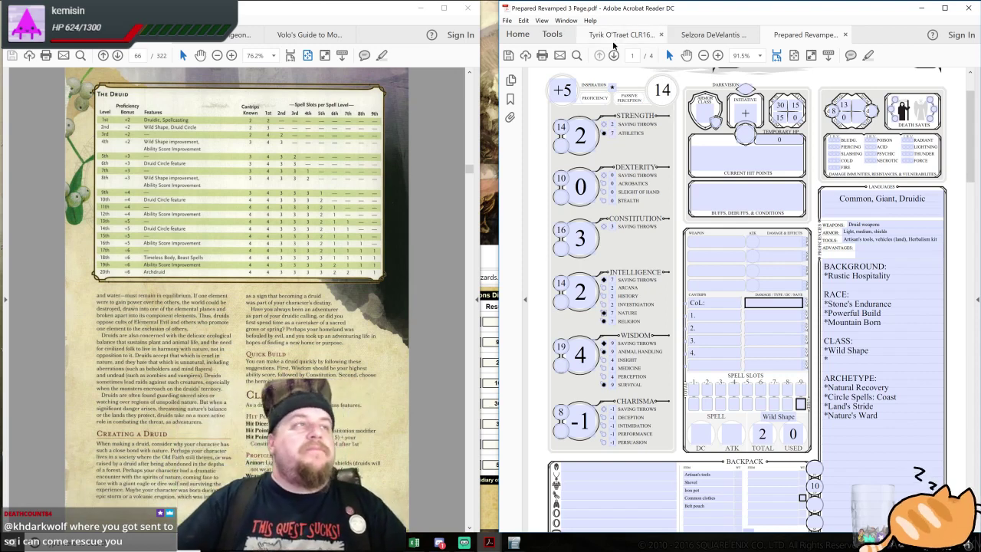
Add Leather to the first backpack row and Scimitar as the first weapon
{"action": "scroll", "coordinate": [700, 277], "scroll_direction": "up", "scroll_amount": 1}
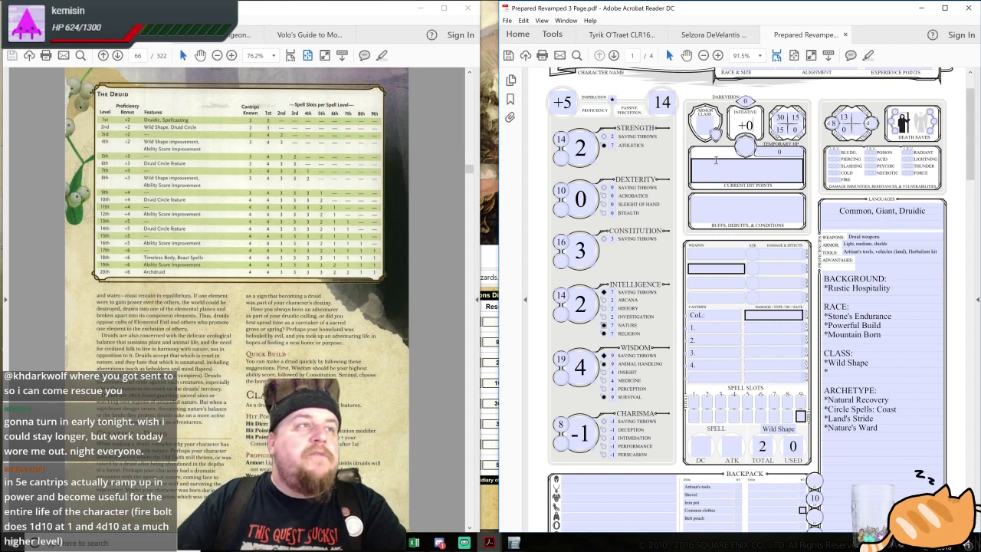
{"action": "scroll", "coordinate": [663, 422], "scroll_direction": "down", "scroll_amount": 1}
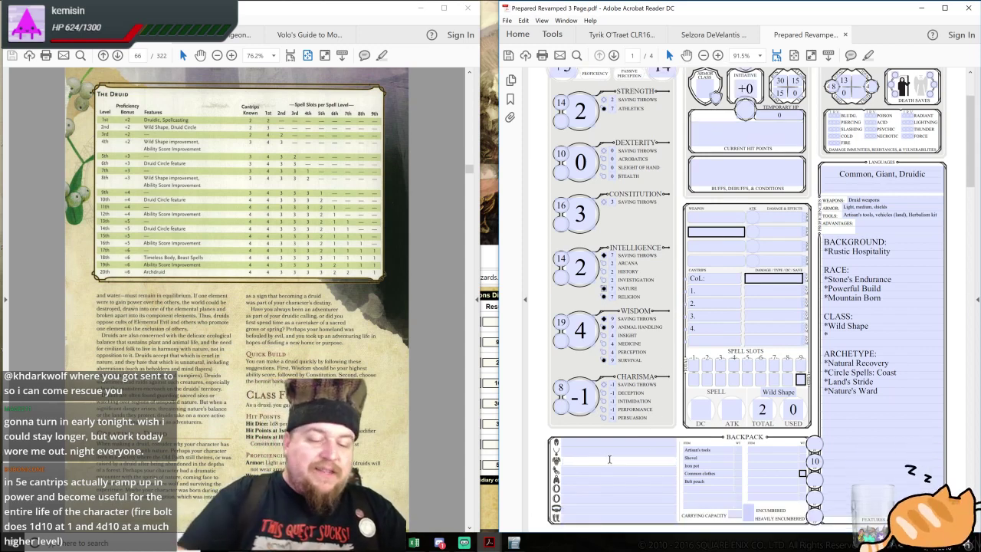
{"action": "type", "text": "Leather"}
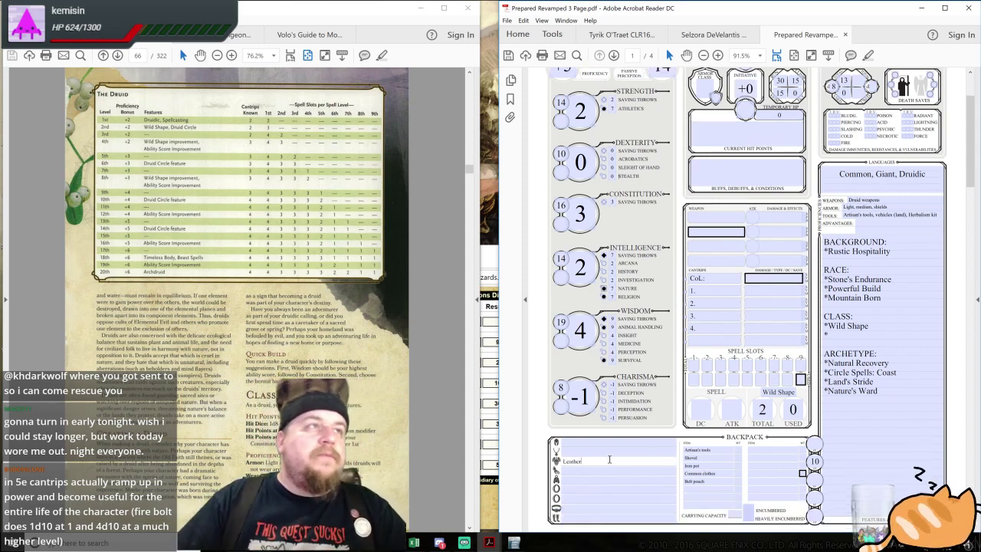
{"action": "key", "text": "Tab"}
{"action": "key", "text": "Tab"}
{"action": "scroll", "coordinate": [693, 268], "scroll_direction": "up", "scroll_amount": 1}
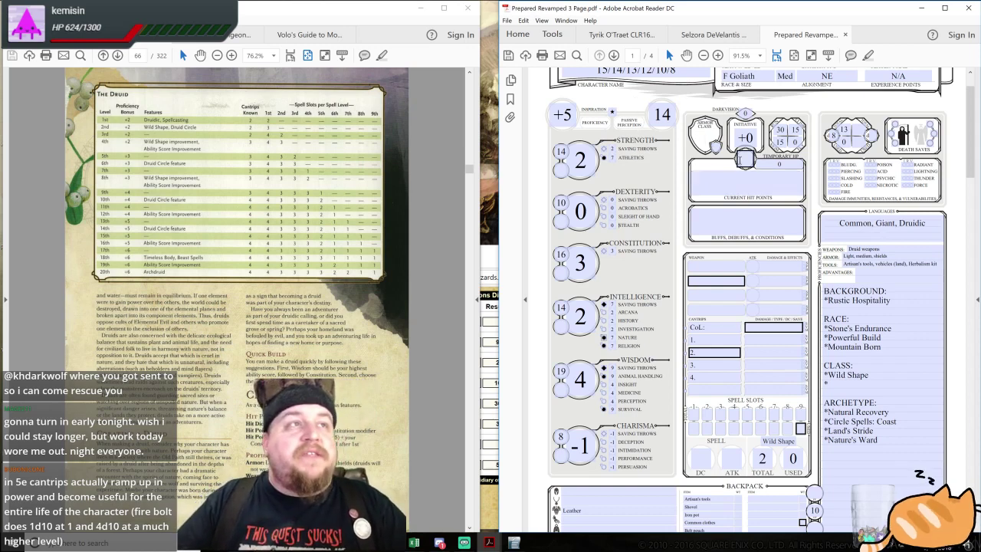
{"action": "scroll", "coordinate": [722, 369], "scroll_direction": "down", "scroll_amount": 1}
{"action": "left_click", "coordinate": [716, 241]}
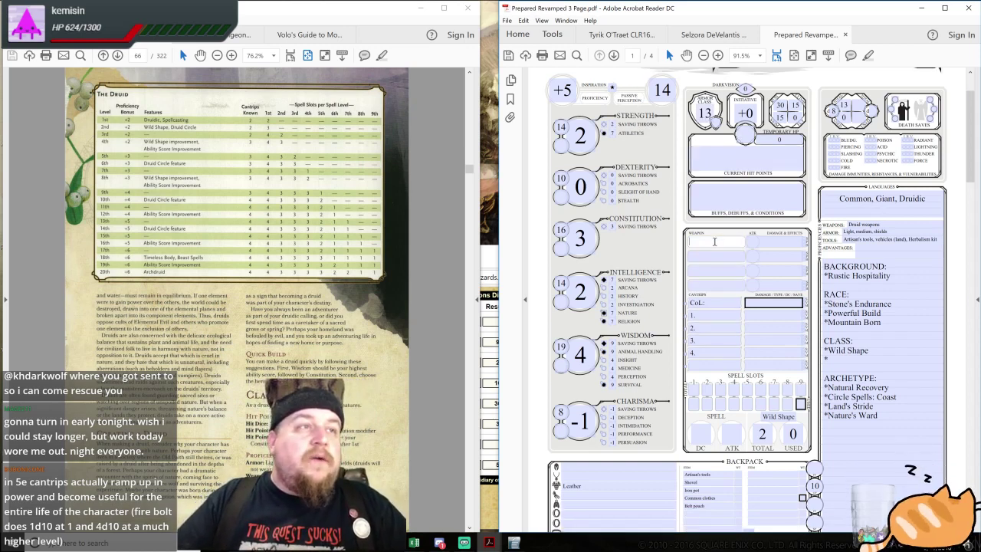
{"action": "type", "text": "Scimitar"}
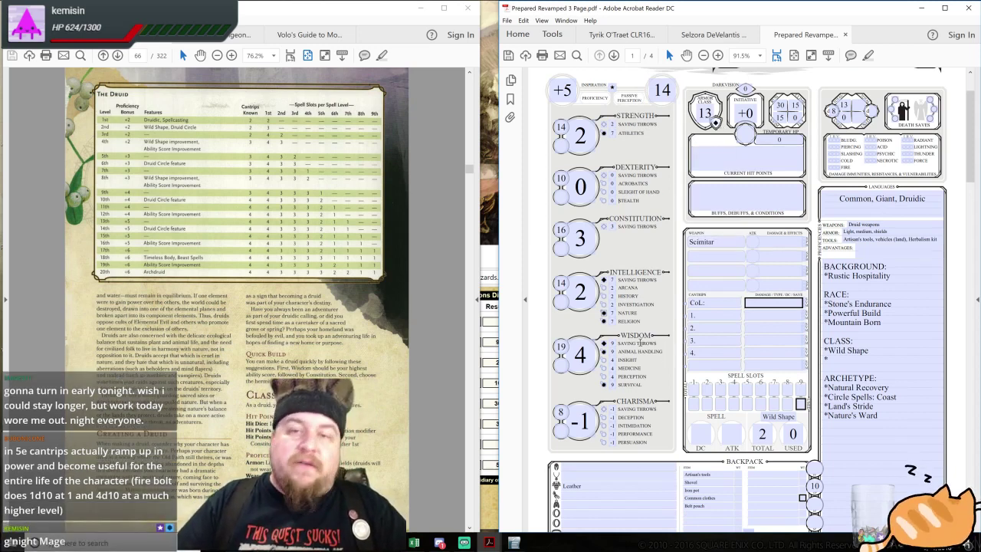
List Explorer's pack and Druidic focus in the next empty backpack rows
{"action": "left_click", "coordinate": [302, 341]}
{"action": "scroll", "coordinate": [302, 341], "scroll_direction": "down", "scroll_amount": 1}
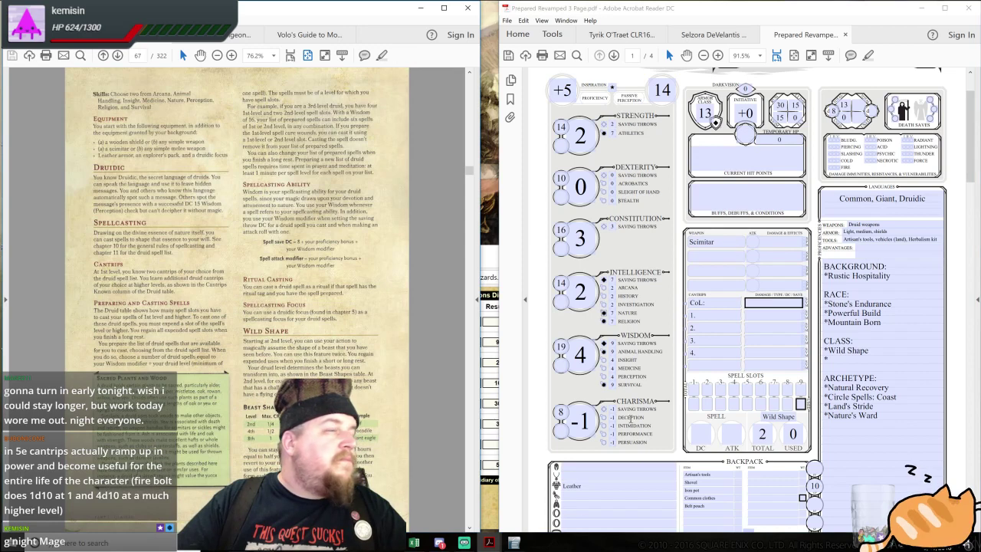
{"action": "scroll", "coordinate": [700, 460], "scroll_direction": "down", "scroll_amount": 1}
{"action": "left_click", "coordinate": [700, 464]}
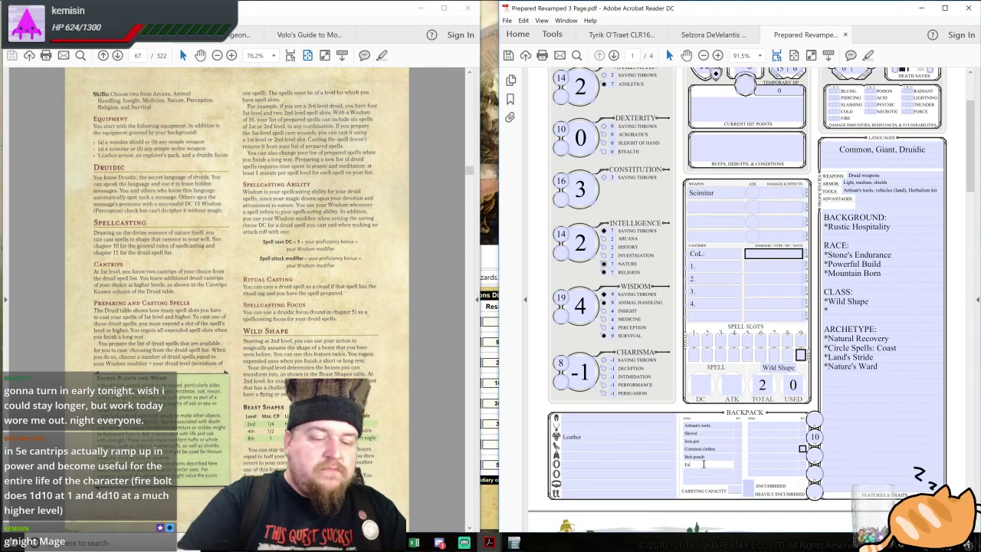
{"action": "type", "text": "Explorer's pack"}
{"action": "left_click", "coordinate": [698, 472]}
{"action": "type", "text": "Dr"}
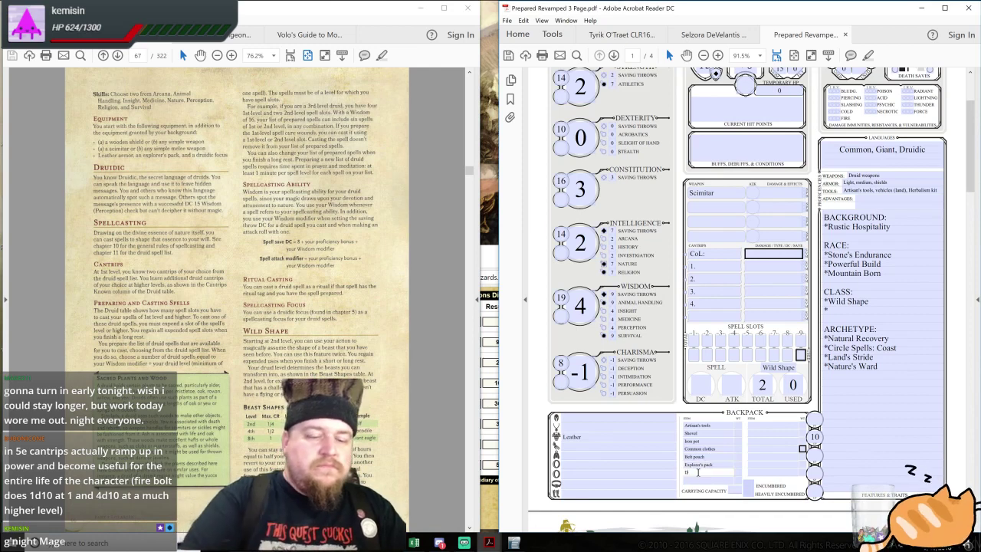
{"action": "type", "text": "uidic focus"}
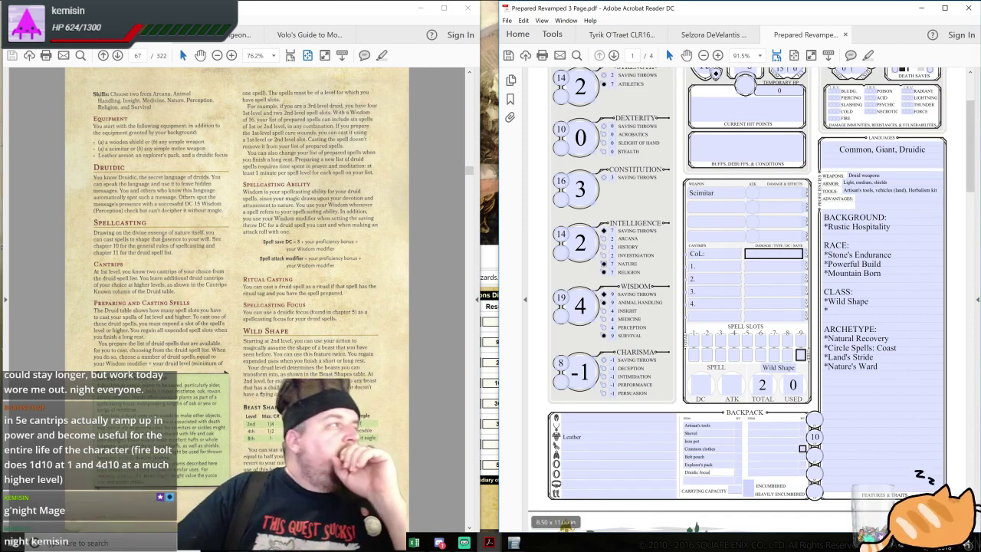
Write the hit point formula 8+(12x5)+(13x3) into the Current Hit Points field
{"action": "scroll", "coordinate": [752, 206], "scroll_direction": "up", "scroll_amount": 3}
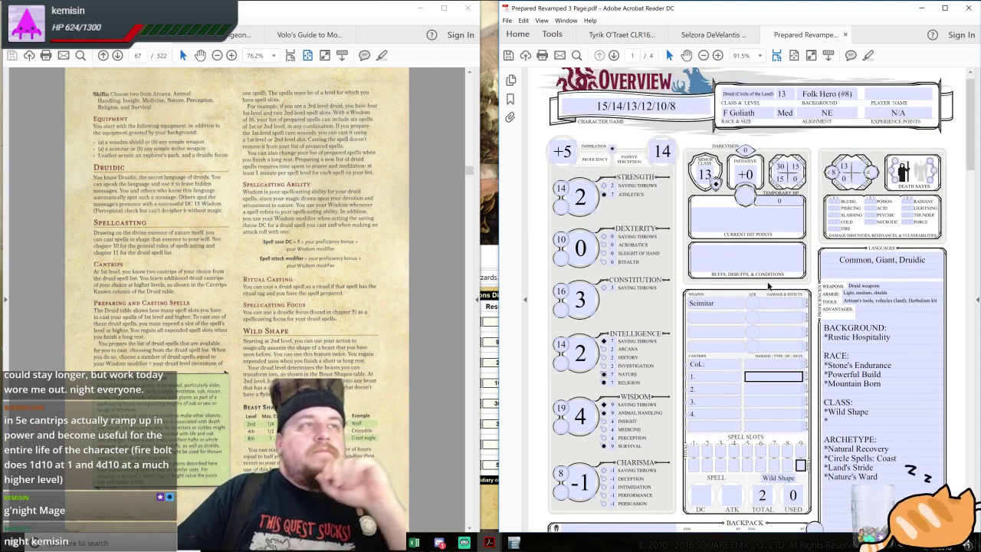
{"action": "left_click", "coordinate": [752, 206]}
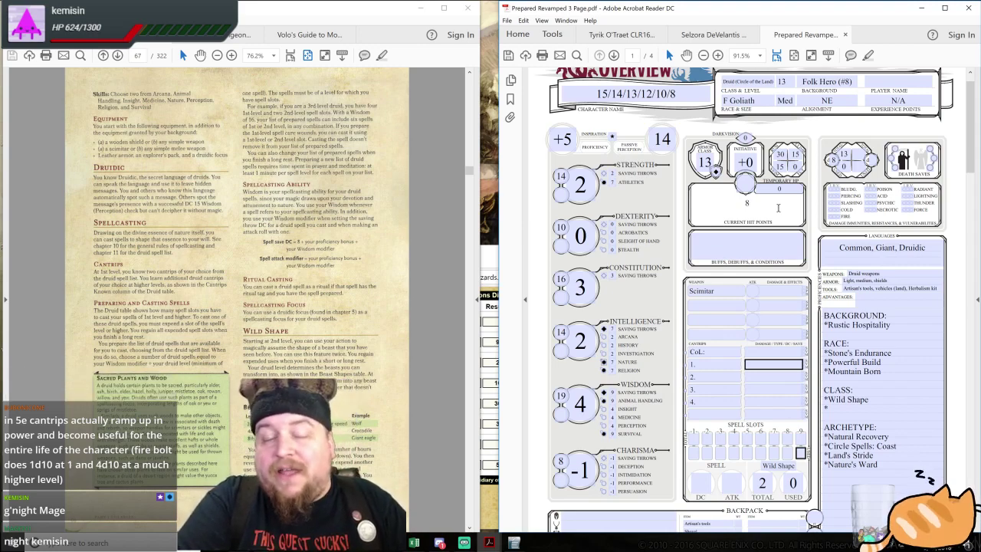
{"action": "type", "text": "-("}
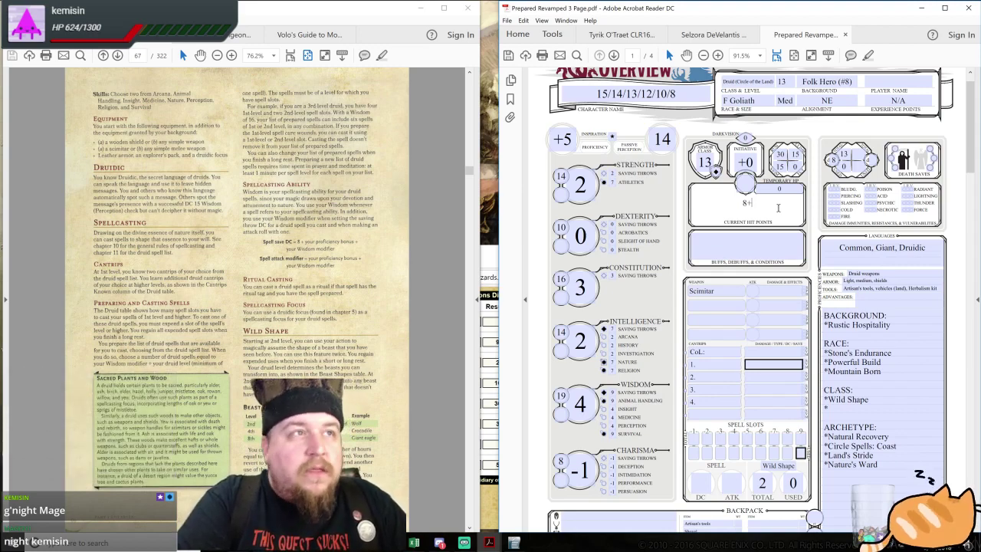
{"action": "type", "text": "(12"}
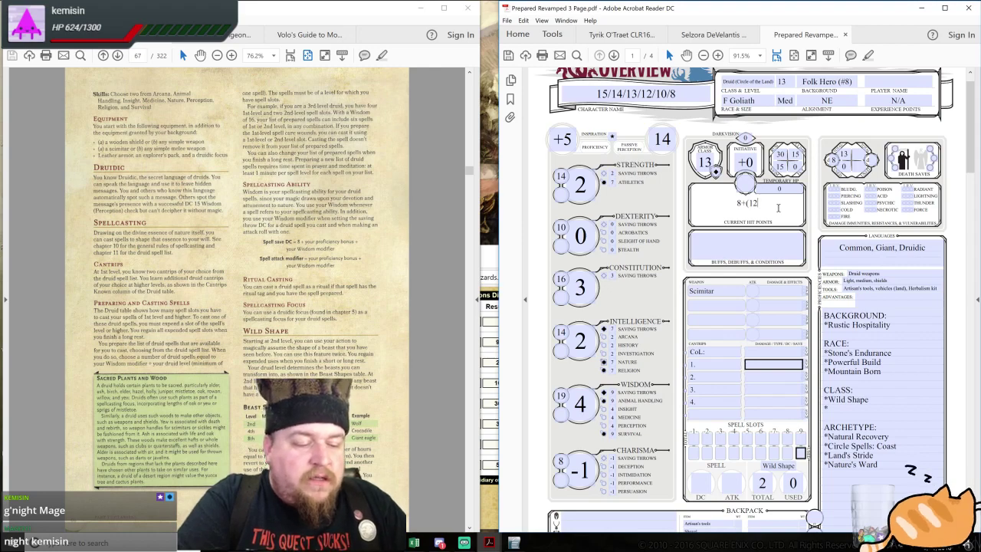
{"action": "type", "text": "x5)"}
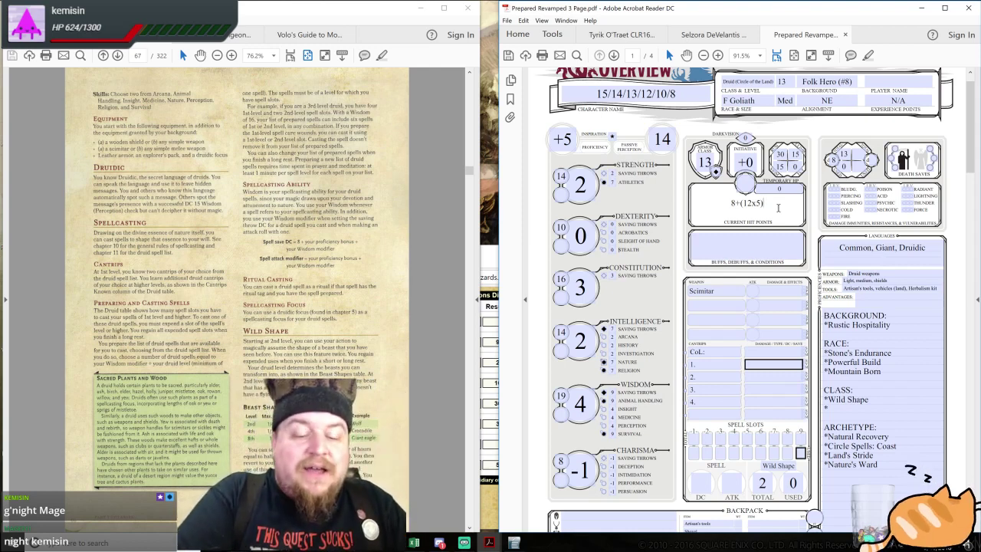
{"action": "type", "text": "+("}
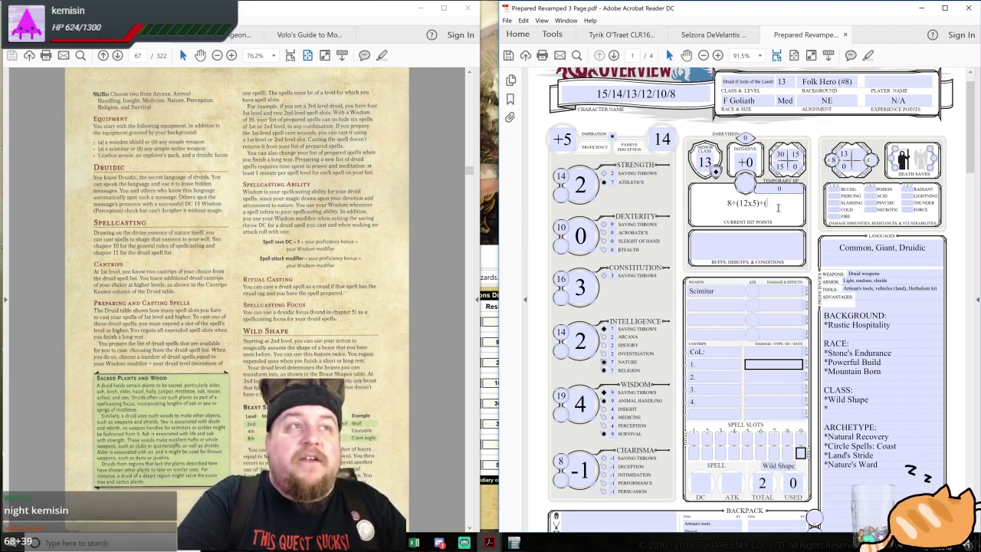
{"action": "type", "text": "13x32"}
{"action": "key", "text": "BackSpace"}
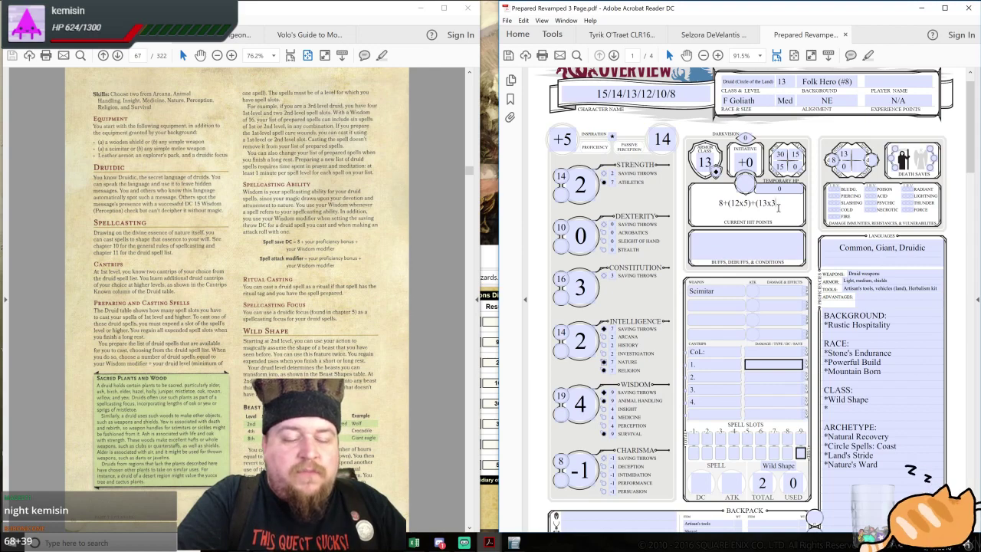
{"action": "type", "text": ")"}
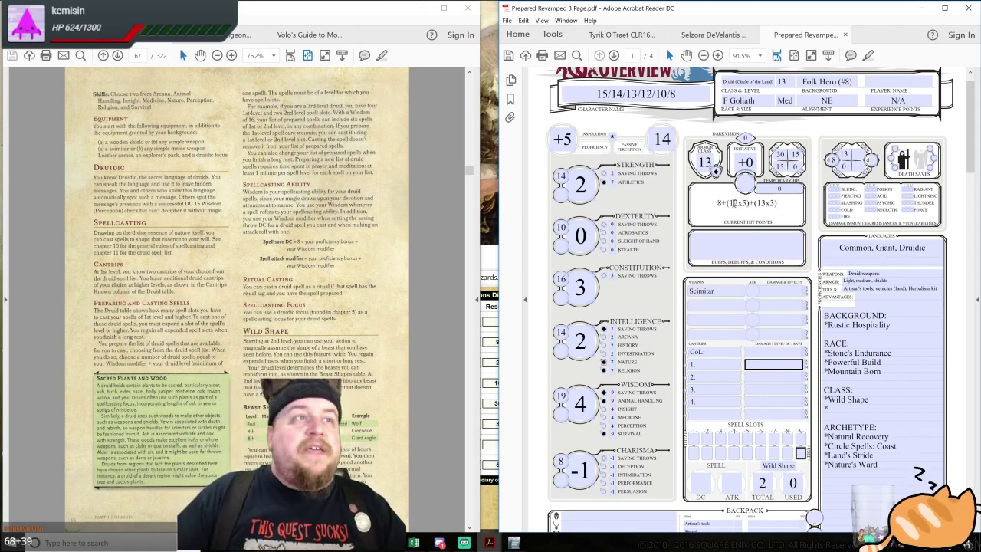
Simplify the formula to 68+39, then replace it with 107 current hit points
{"action": "left_click_drag", "start_coordinate": [715, 203], "coordinate": [749, 203]}
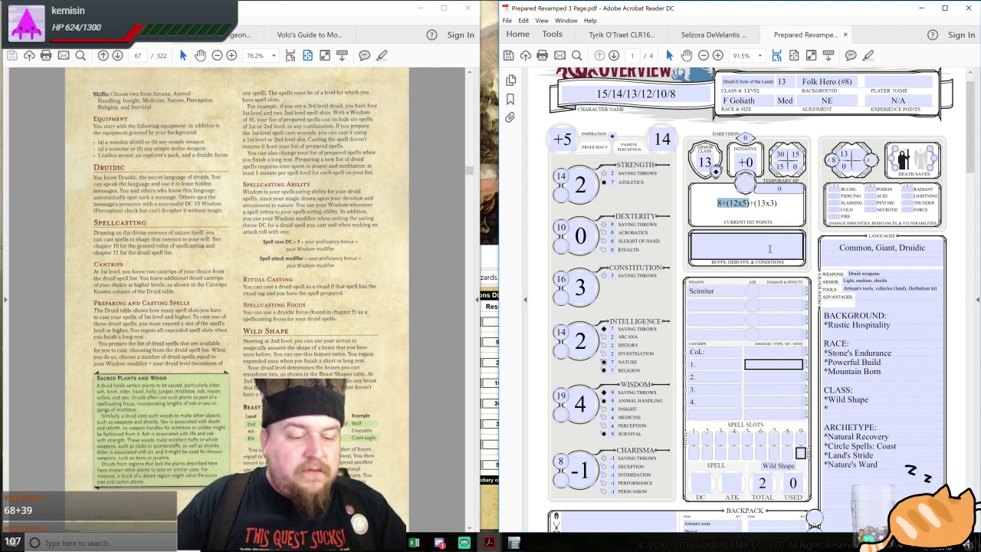
{"action": "type", "text": "68"}
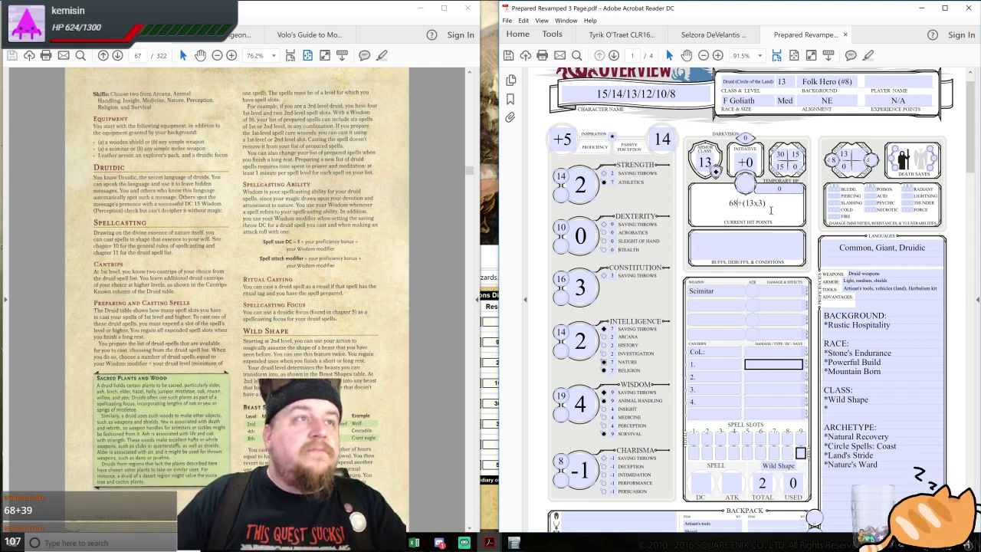
{"action": "left_click_drag", "start_coordinate": [742, 203], "coordinate": [764, 203]}
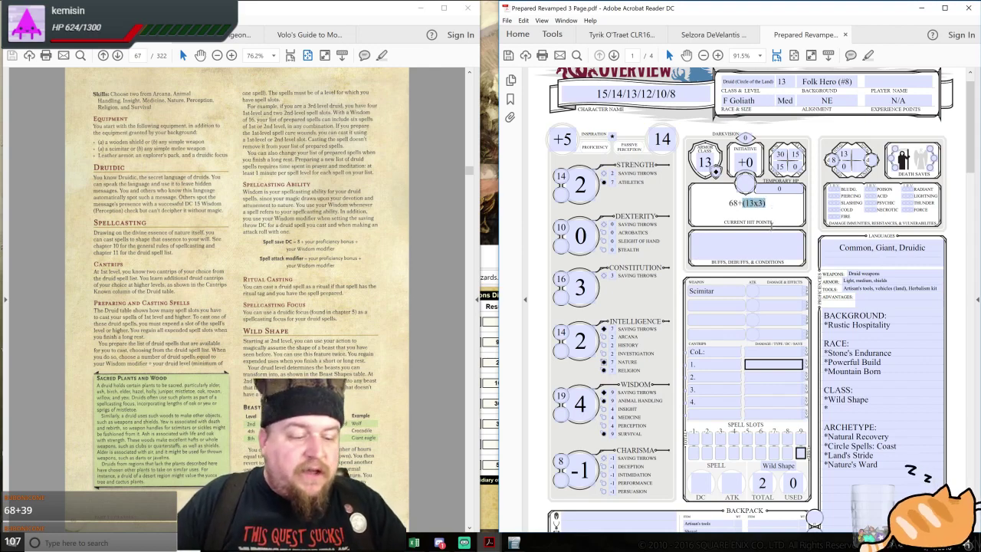
{"action": "type", "text": "39"}
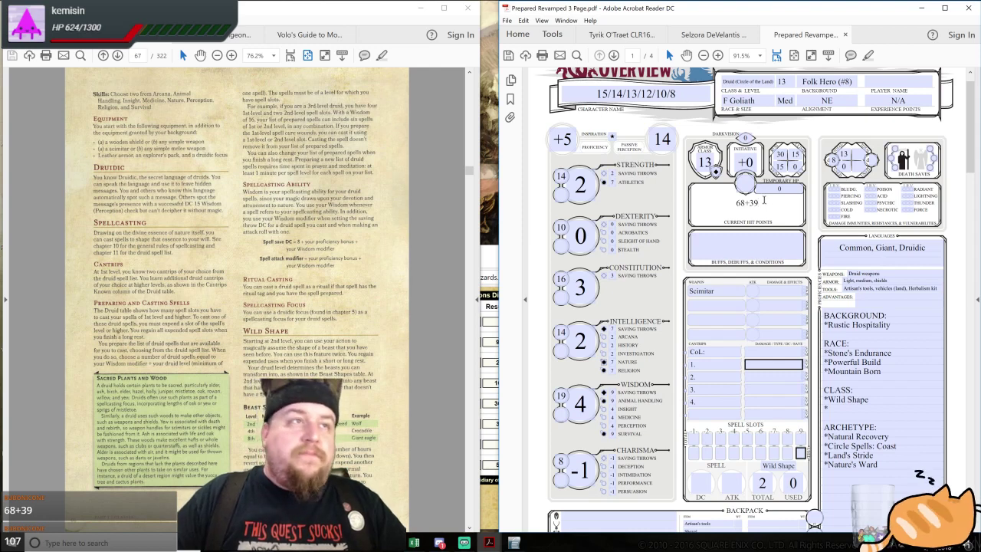
{"action": "key", "text": "ctrl+a"}
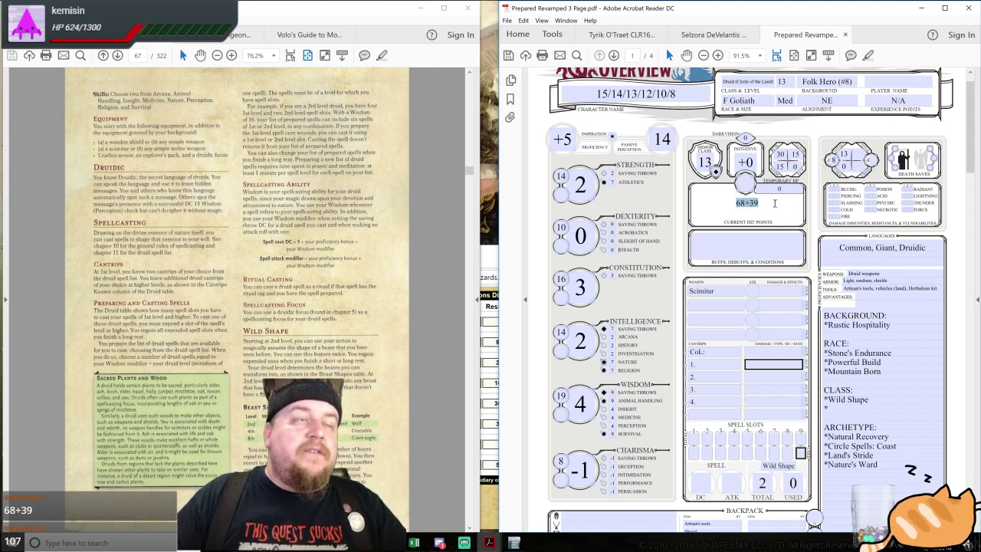
{"action": "type", "text": "107"}
{"action": "left_click", "coordinate": [752, 185]}
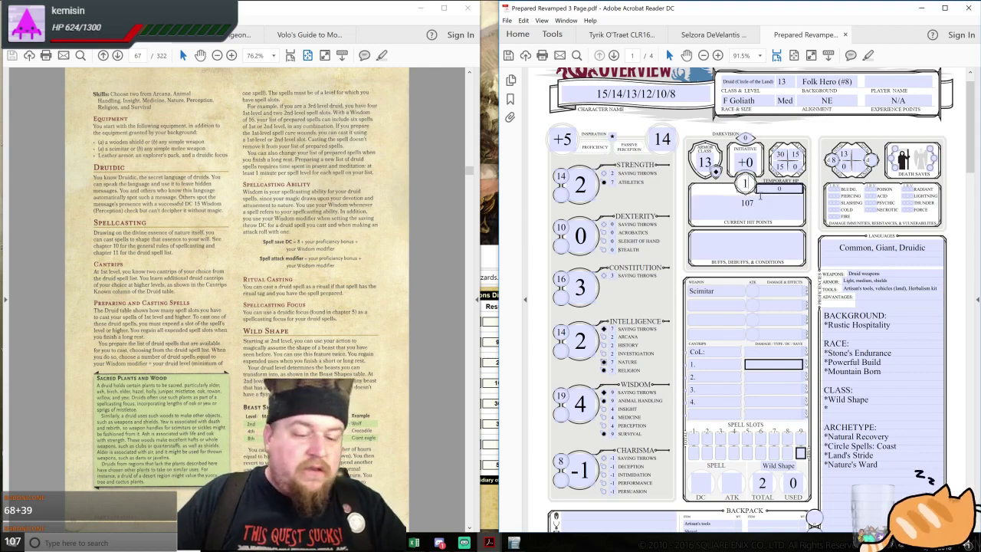
{"action": "left_click", "coordinate": [761, 199]}
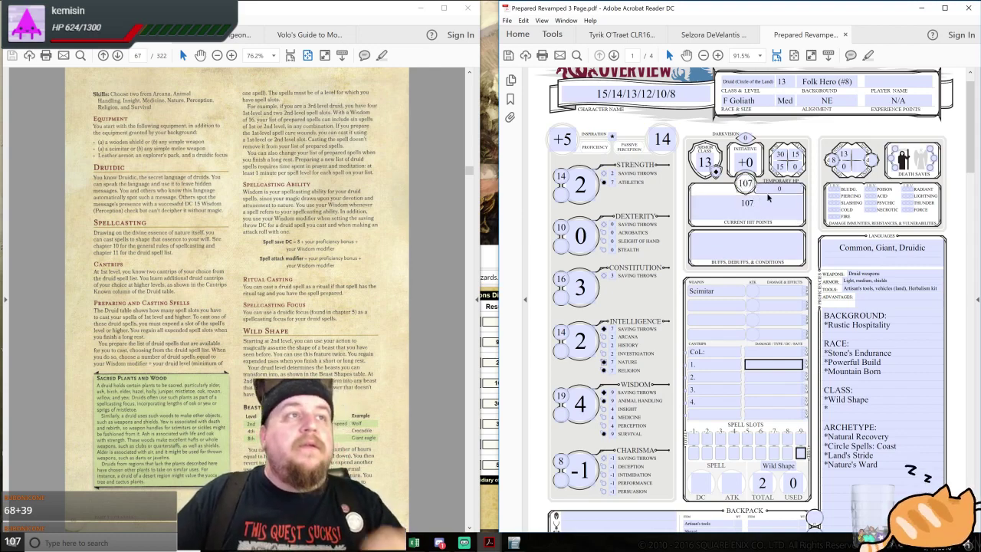
Delete the 15/14/13/12/10/8 ability score text from the character name field
{"action": "left_click", "coordinate": [696, 92]}
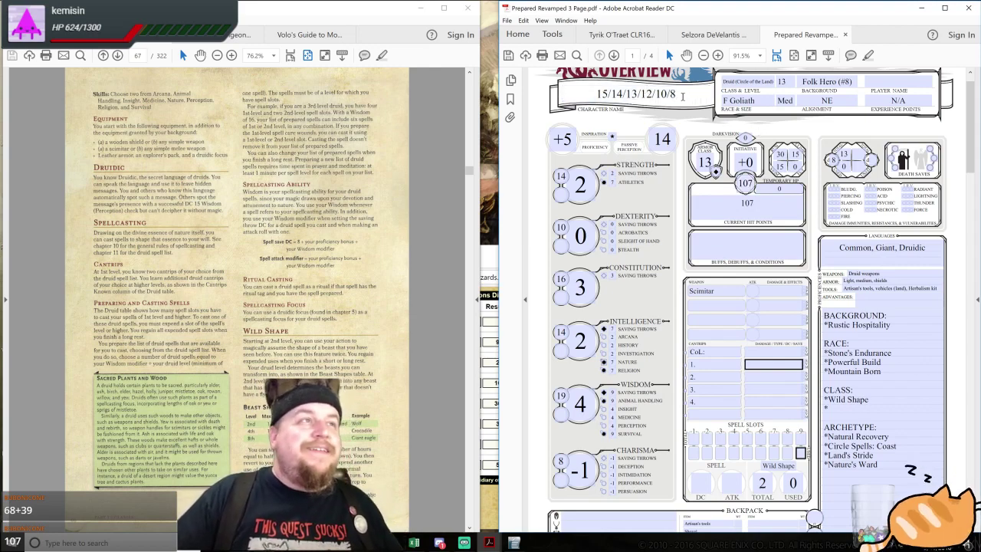
{"action": "left_click_drag", "start_coordinate": [680, 94], "coordinate": [553, 123]}
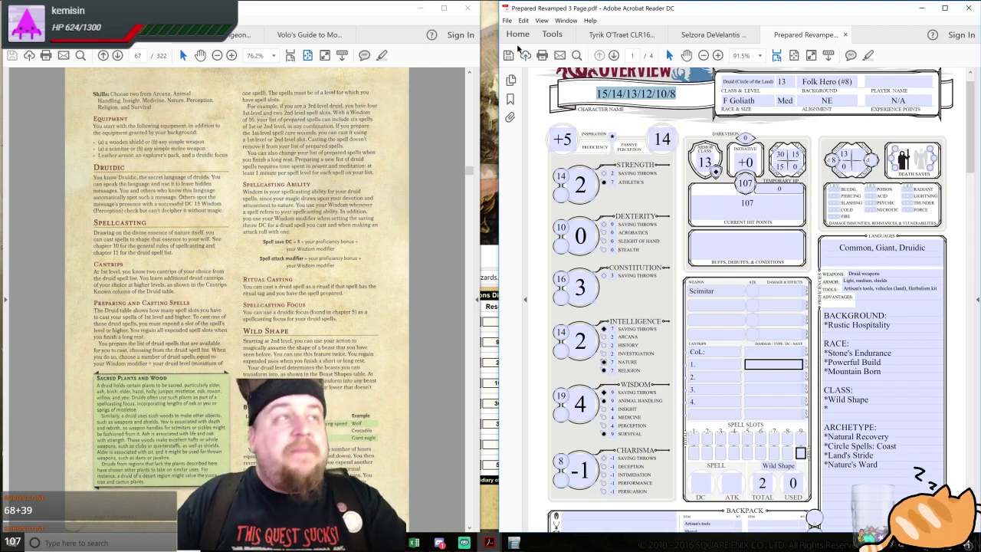
{"action": "key", "text": "ctrl+x"}
Enter a +7 attack bonus for the Scimitar
{"action": "scroll", "coordinate": [705, 223], "scroll_direction": "down", "scroll_amount": 1}
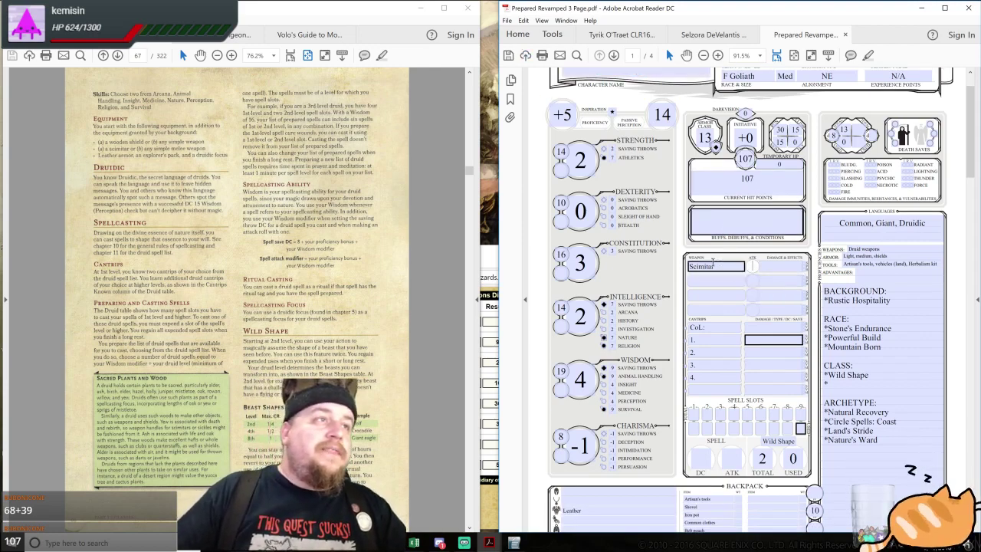
{"action": "double_click", "coordinate": [581, 159]}
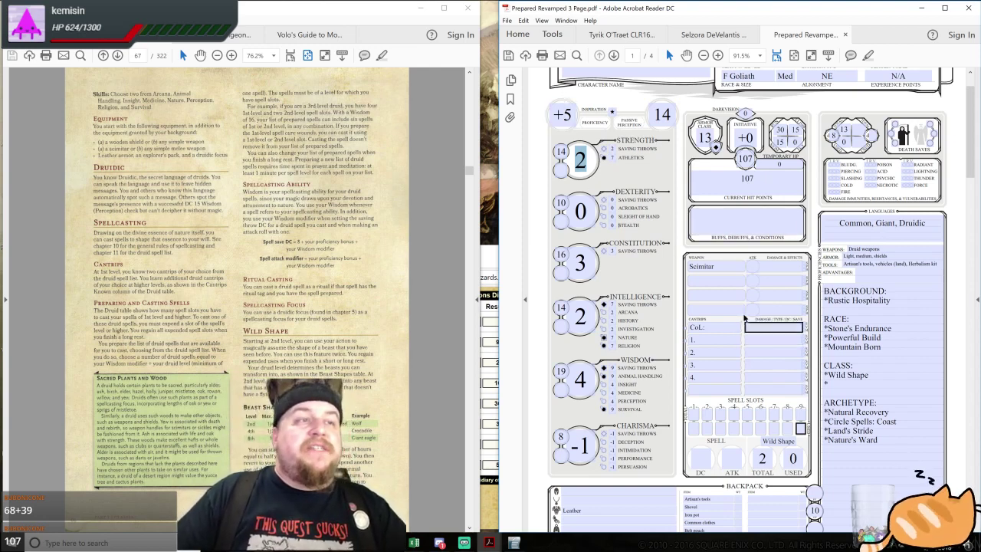
{"action": "left_click", "coordinate": [773, 282]}
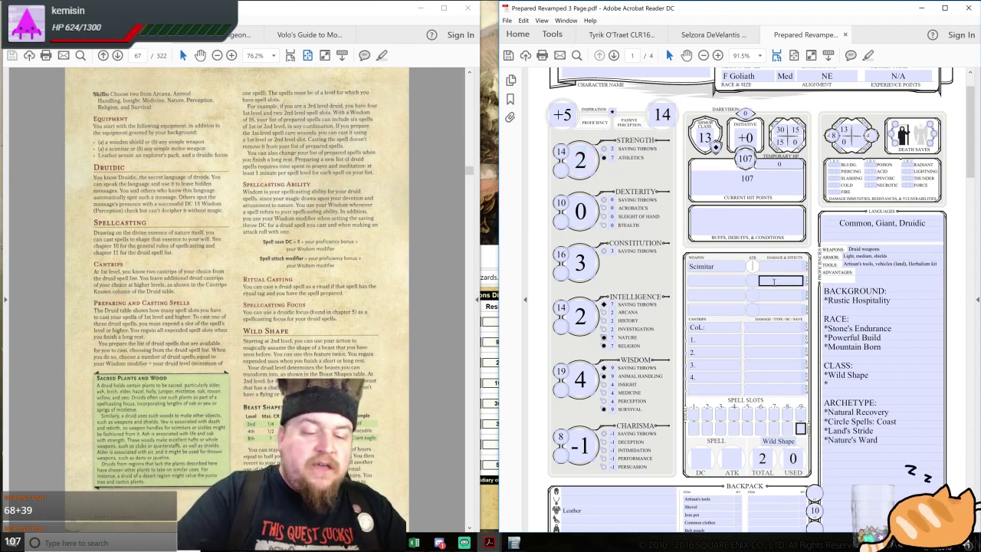
{"action": "type", "text": "+7"}
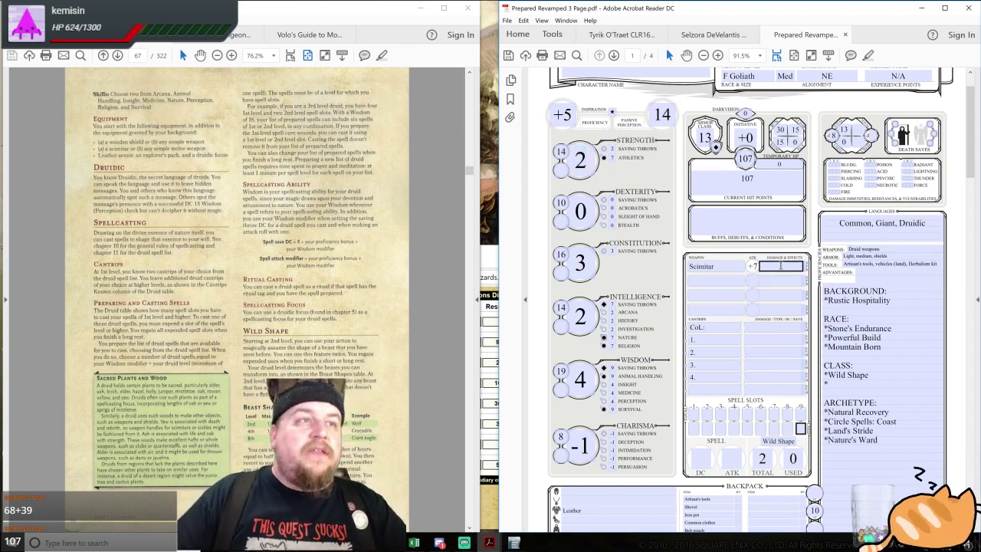
Look up the Weapons table in the rulebook's Equipment chapter and enter 1d6+2 Scimitar damage
{"action": "left_click", "coordinate": [4, 304]}
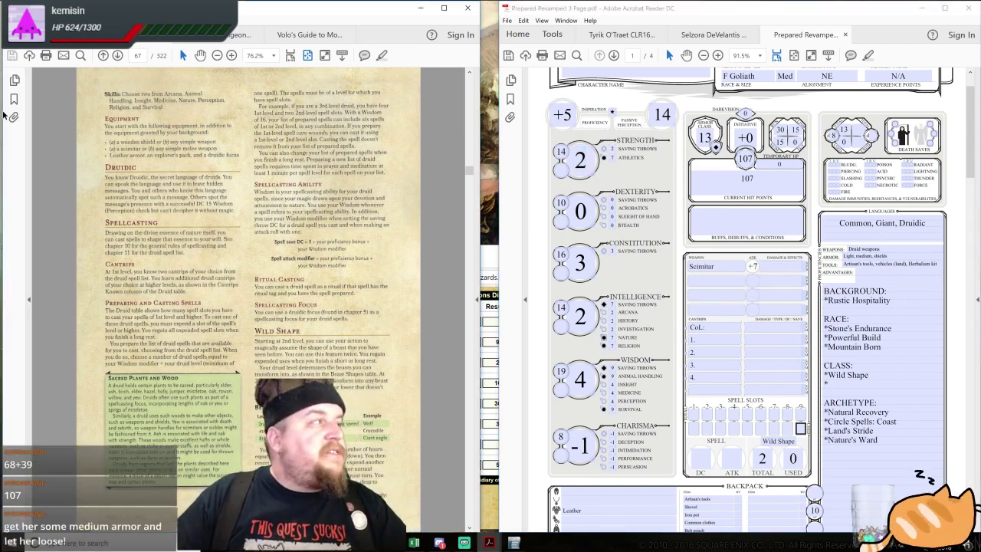
{"action": "left_click", "coordinate": [13, 100]}
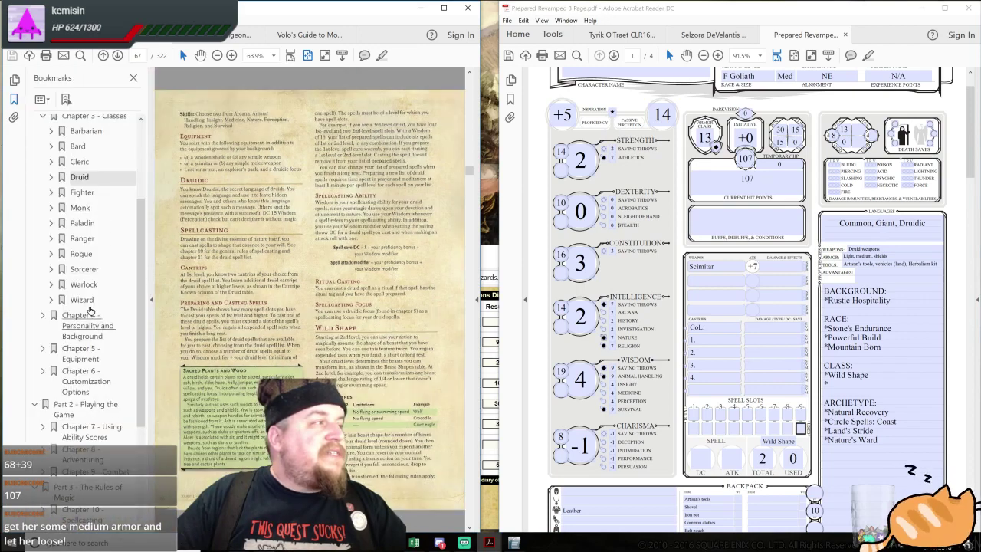
{"action": "left_click", "coordinate": [100, 354]}
{"action": "scroll", "coordinate": [301, 310], "scroll_direction": "down", "scroll_amount": 4}
{"action": "scroll", "coordinate": [301, 309], "scroll_direction": "down", "scroll_amount": 2}
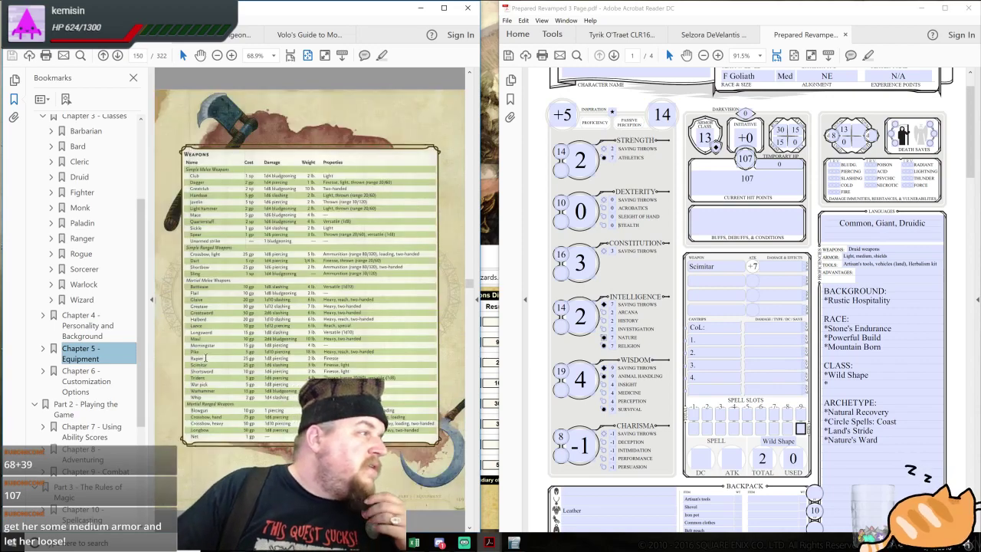
{"action": "left_click", "coordinate": [776, 266]}
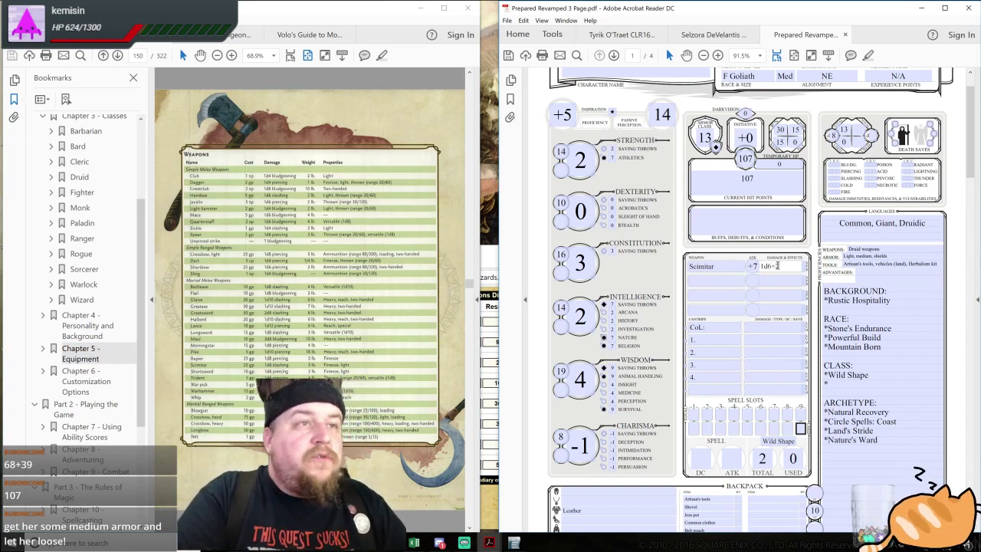
{"action": "type", "text": "1d6+"}
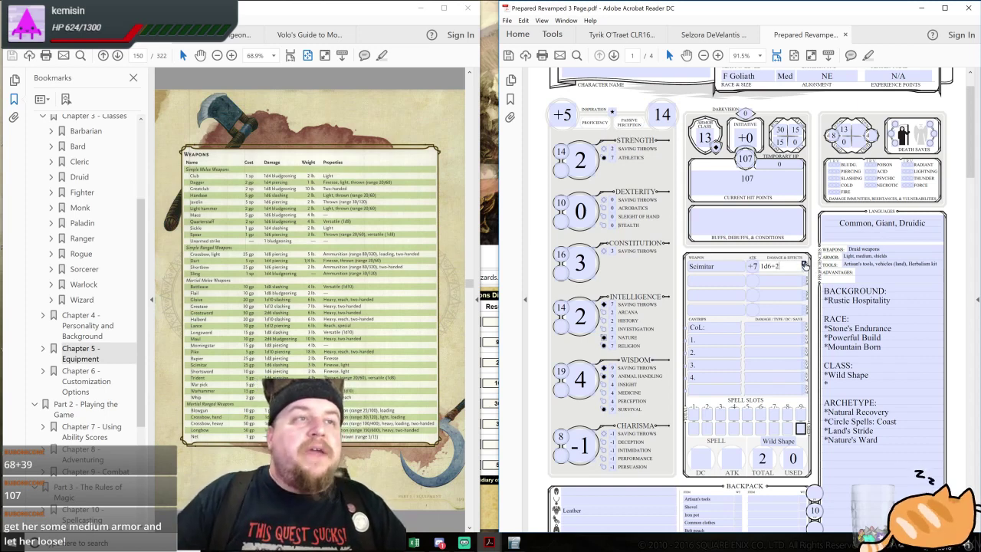
{"action": "type", "text": "2"}
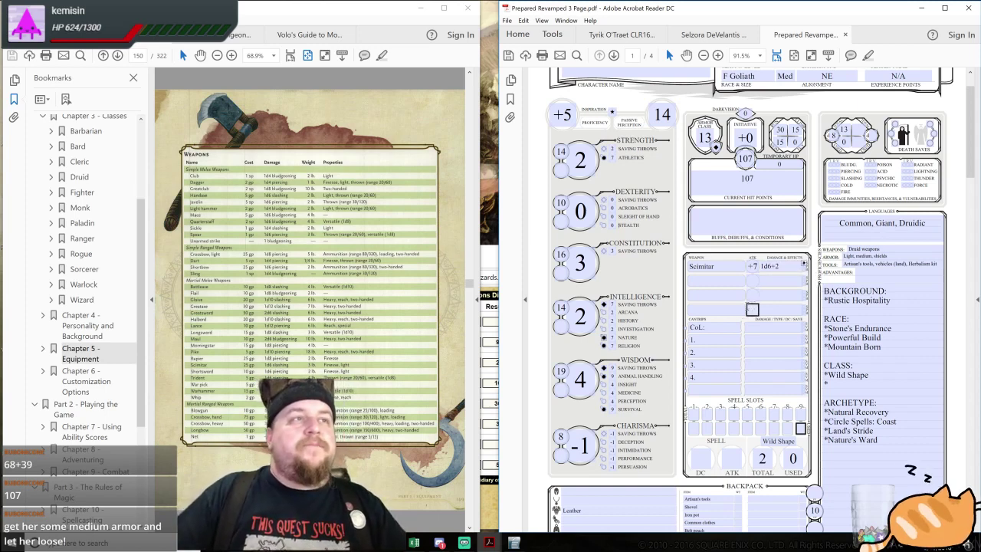
{"action": "left_click", "coordinate": [587, 328]}
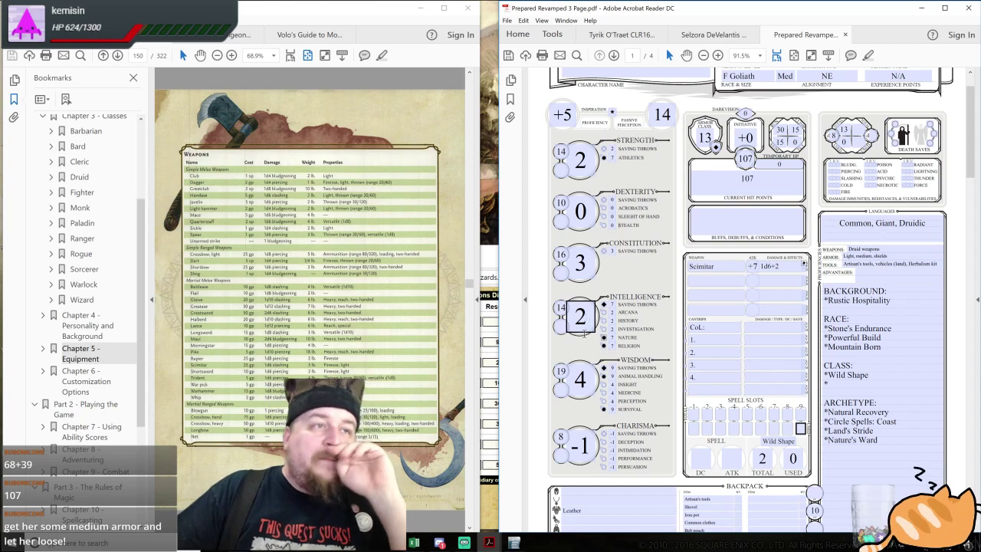
{"action": "left_click", "coordinate": [561, 308]}
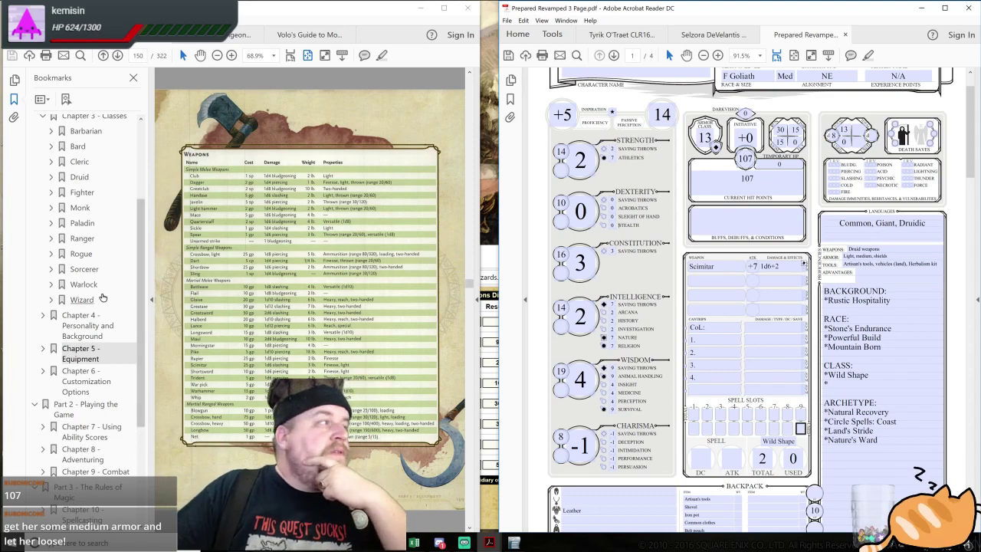
Using the Druid class table, enter spell slot counts 4, 3, 3, 1, 2, 1, 1 by level
{"action": "left_click", "coordinate": [80, 177]}
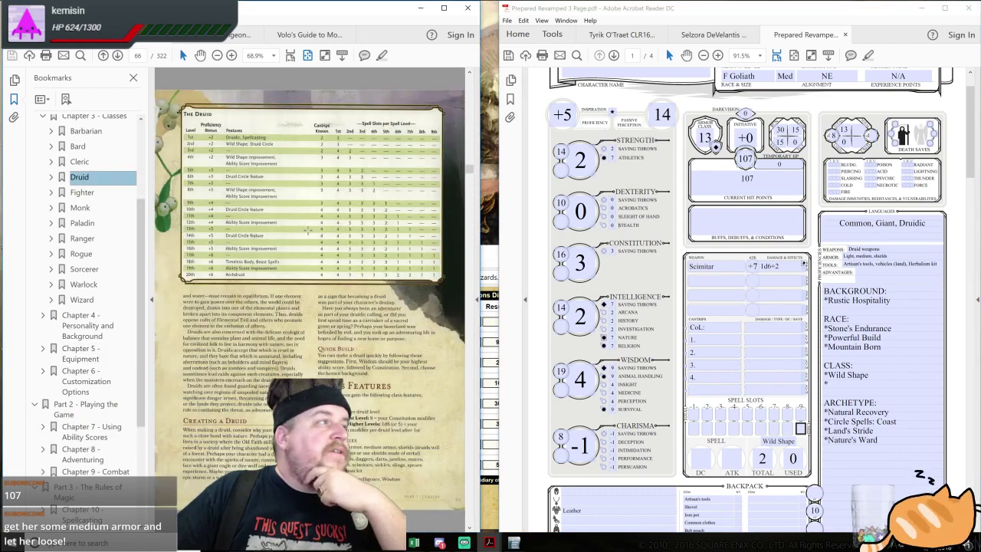
{"action": "left_click", "coordinate": [698, 417]}
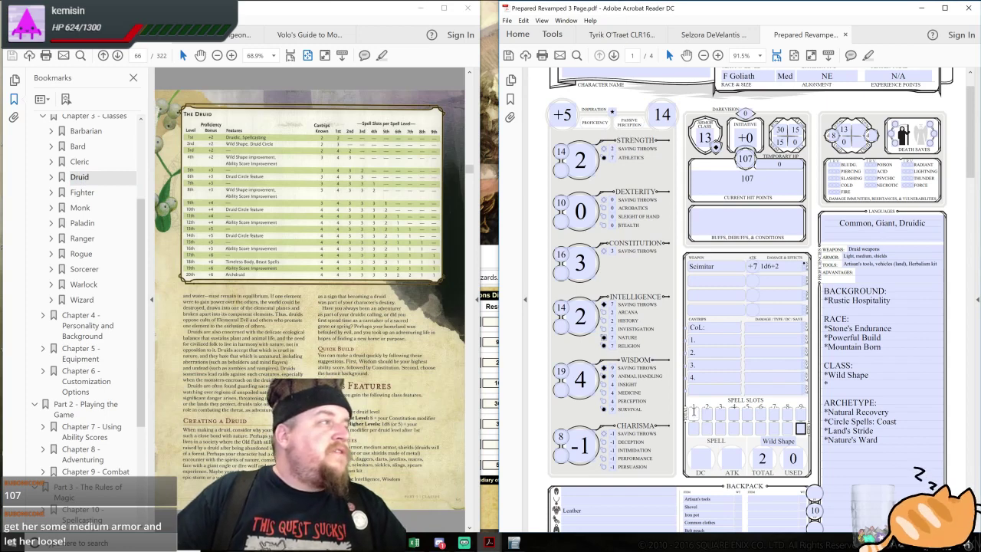
{"action": "type", "text": "4"}
{"action": "key", "text": "Tab"}
{"action": "type", "text": "3"}
{"action": "key", "text": "Tab"}
{"action": "type", "text": "3"}
{"action": "key", "text": "Tab"}
{"action": "type", "text": "1"}
{"action": "key", "text": "Tab"}
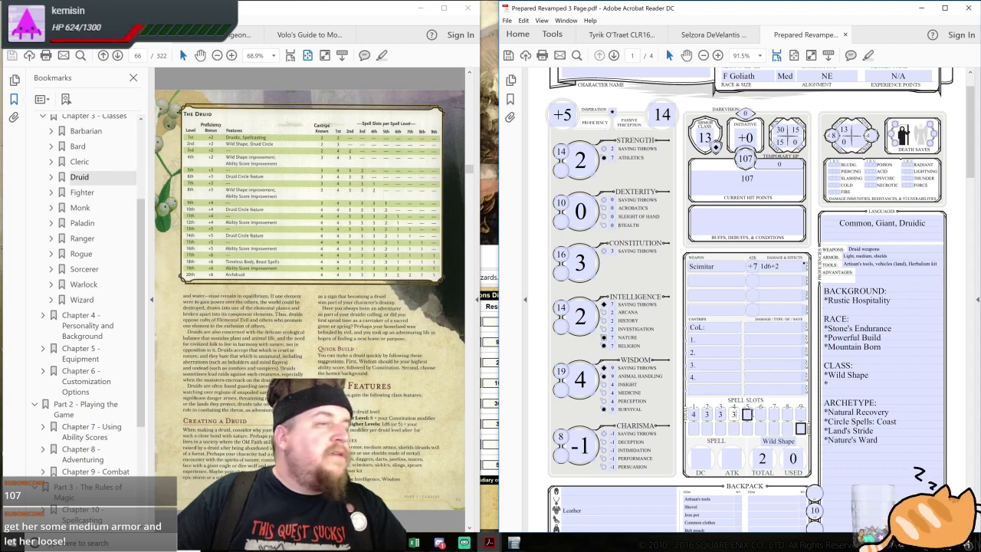
{"action": "type", "text": "2"}
{"action": "key", "text": "Tab"}
{"action": "type", "text": "1"}
{"action": "key", "text": "Tab"}
{"action": "type", "text": "1"}
Fill 0 into each spell level's used-slots box
{"action": "left_click", "coordinate": [698, 429]}
{"action": "type", "text": "0"}
{"action": "key", "text": "Tab"}
{"action": "type", "text": "0"}
{"action": "key", "text": "Tab"}
{"action": "type", "text": "0"}
{"action": "key", "text": "Tab"}
{"action": "type", "text": "0"}
{"action": "key", "text": "Tab"}
{"action": "type", "text": "0"}
{"action": "key", "text": "Tab"}
{"action": "type", "text": "0"}
{"action": "key", "text": "Tab"}
Finish the last used-slot 0, then set spell attack +9 and spell save DC 17 on the main page
{"action": "type", "text": "0"}
{"action": "left_click", "coordinate": [761, 376]}
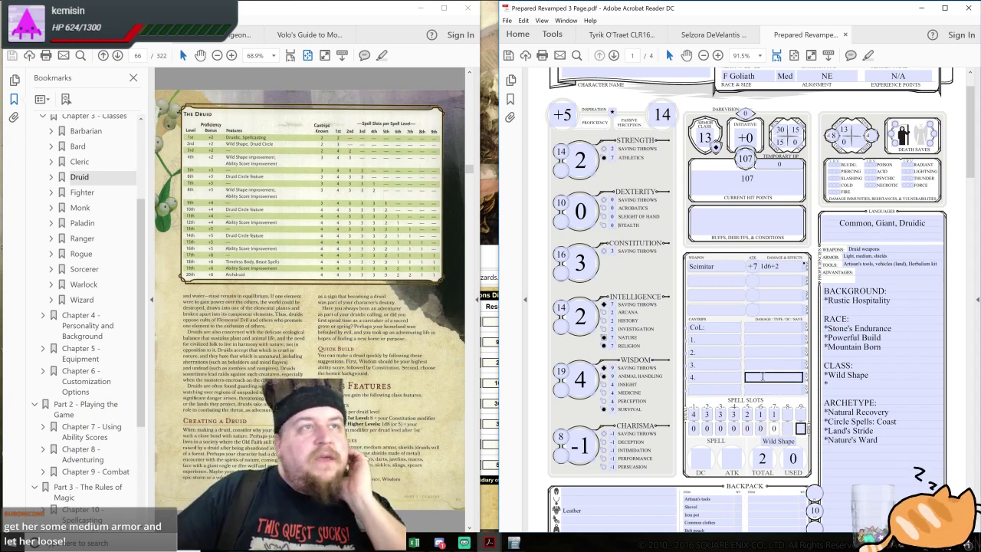
{"action": "scroll", "coordinate": [761, 376], "scroll_direction": "down", "scroll_amount": 1}
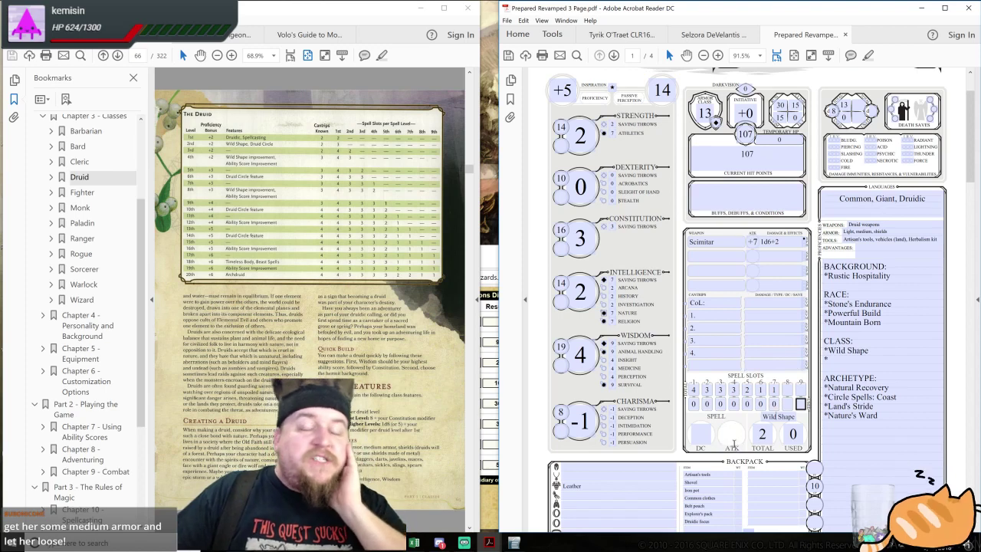
{"action": "left_click", "coordinate": [714, 243]}
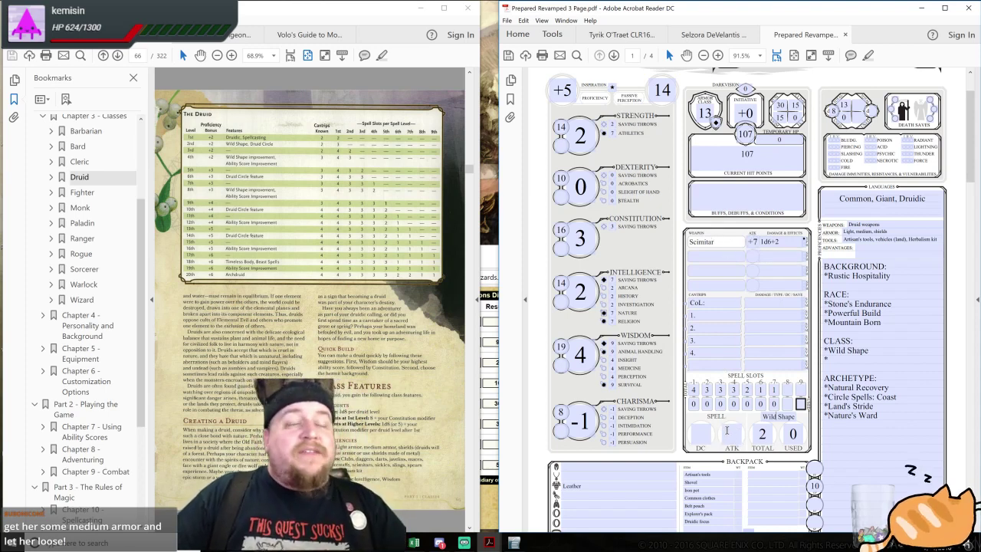
{"action": "left_click", "coordinate": [580, 354]}
{"action": "left_click", "coordinate": [578, 91]}
{"action": "left_click", "coordinate": [734, 432]}
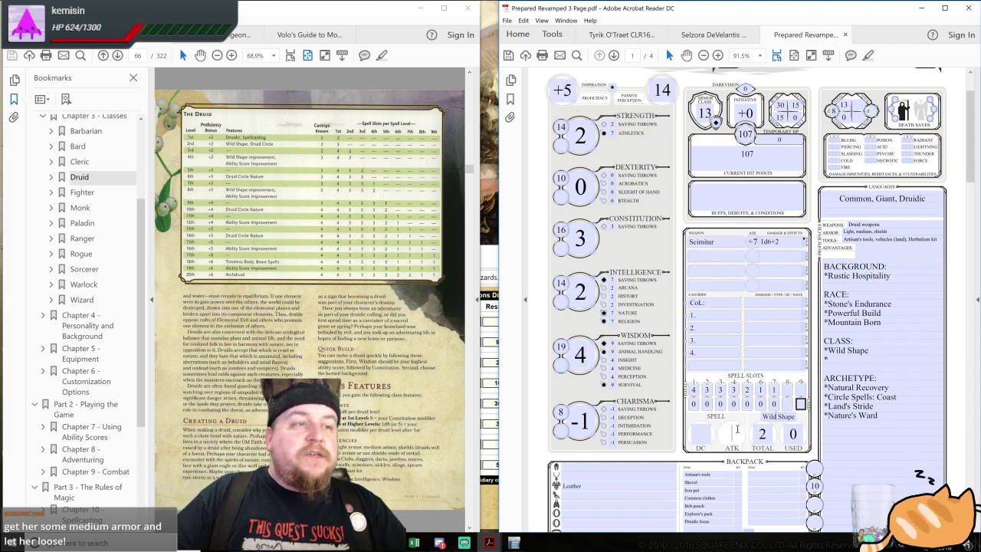
{"action": "type", "text": "+9"}
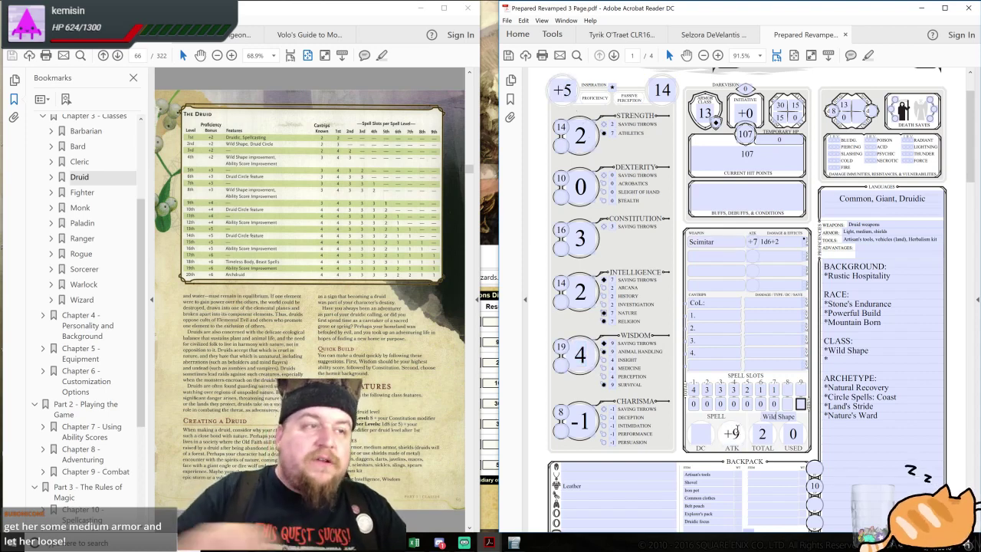
{"action": "left_click", "coordinate": [699, 433]}
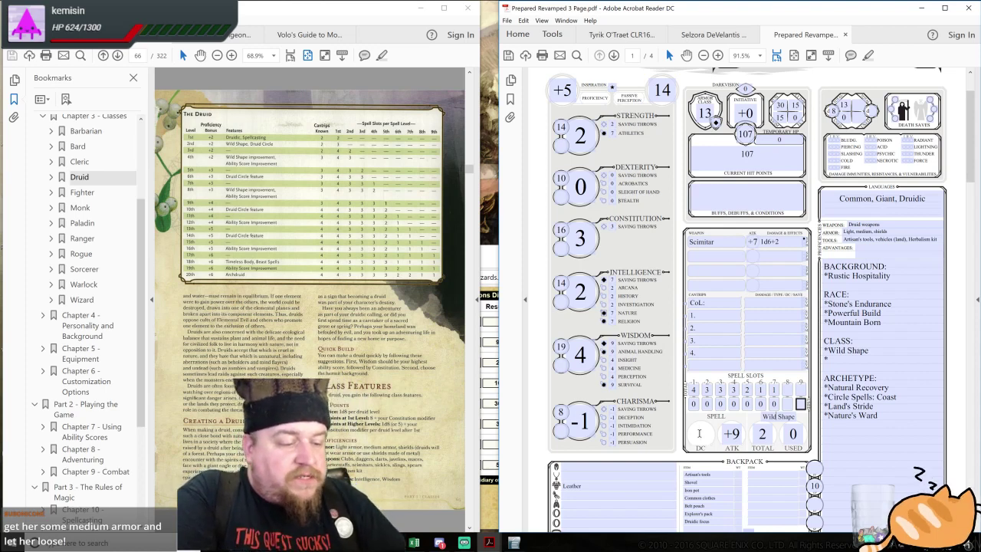
{"action": "type", "text": "17"}
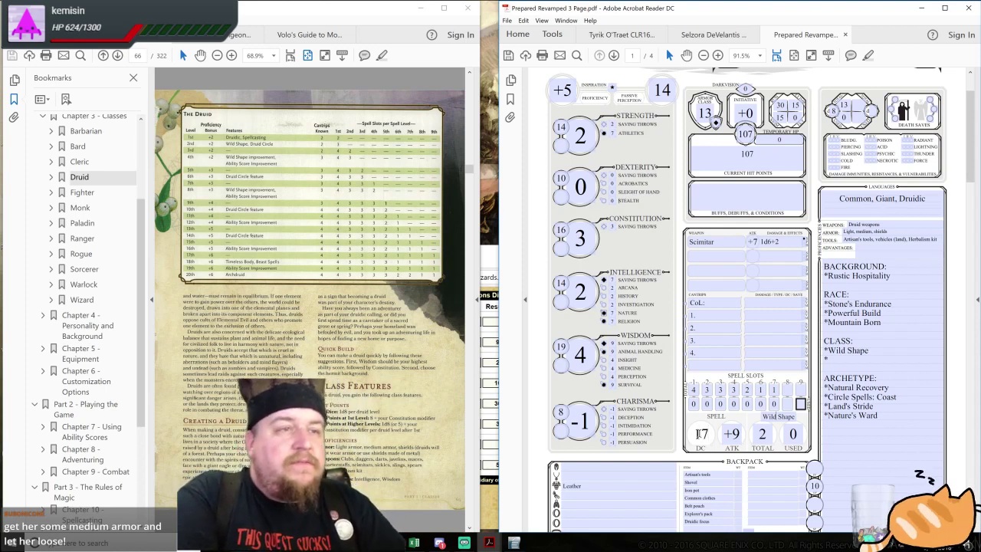
{"action": "key", "text": "Return"}
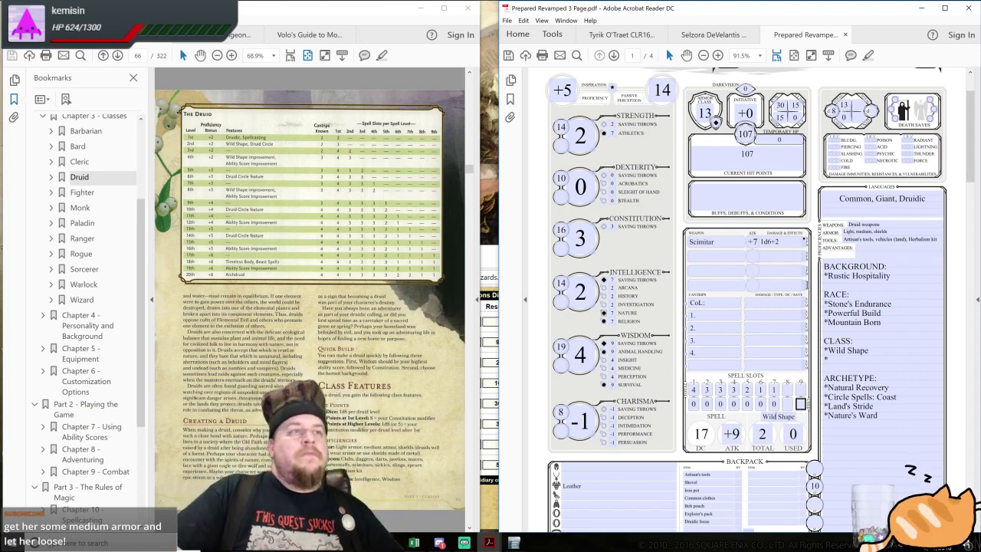
On the Spells page, enter spell save DC 17 and spell attack bonus +9
{"action": "left_click", "coordinate": [755, 315]}
{"action": "scroll", "coordinate": [751, 318], "scroll_direction": "down", "scroll_amount": 1}
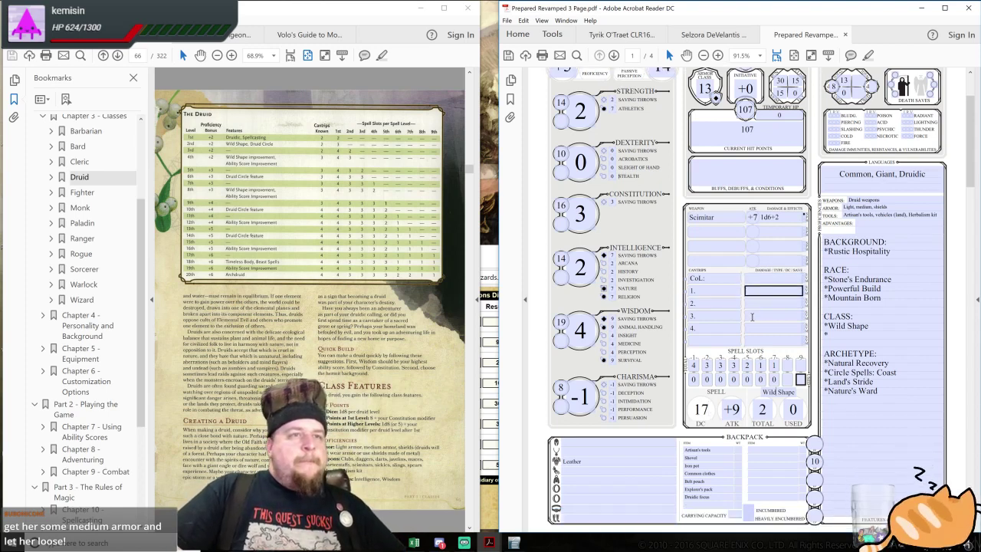
{"action": "scroll", "coordinate": [752, 315], "scroll_direction": "up", "scroll_amount": 3}
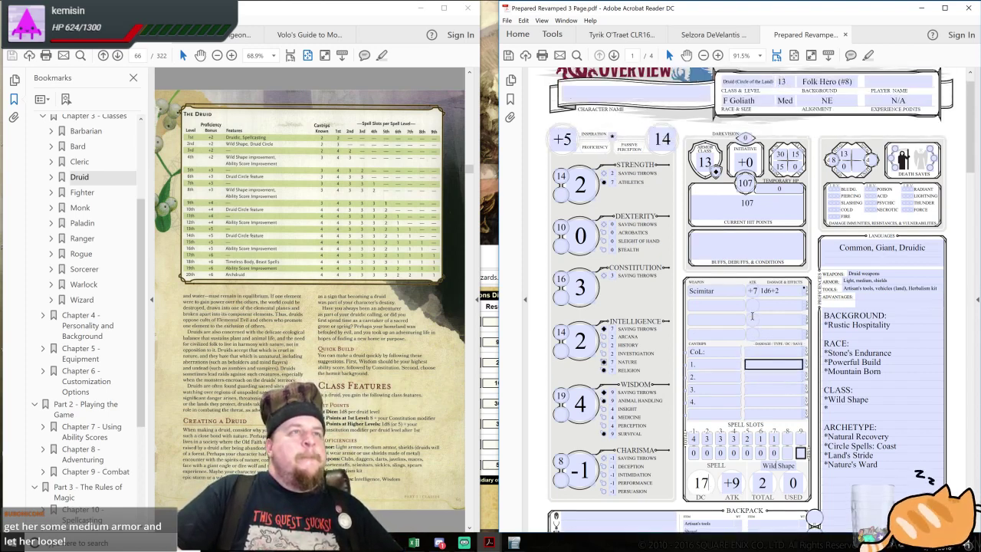
{"action": "scroll", "coordinate": [752, 315], "scroll_direction": "down", "scroll_amount": 16}
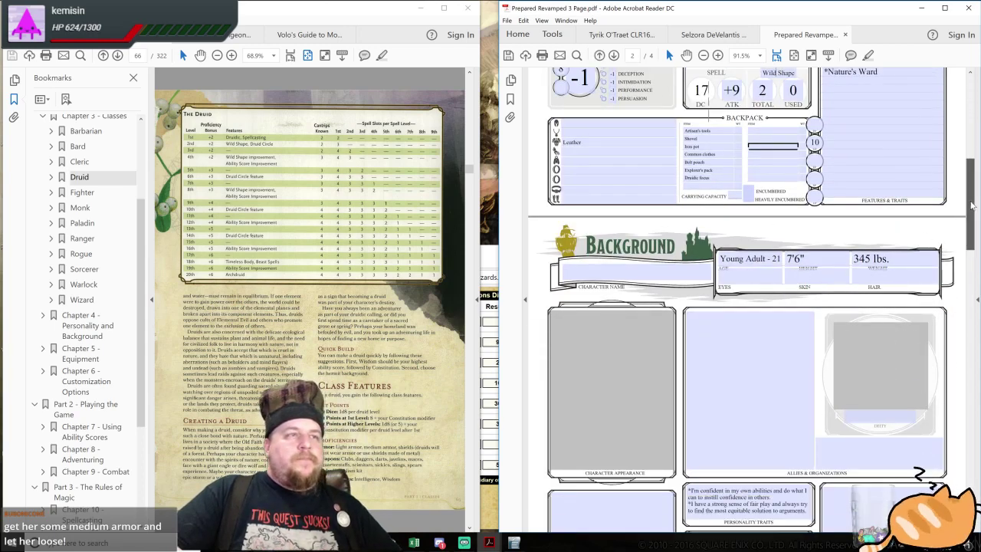
{"action": "left_click_drag", "start_coordinate": [971, 206], "coordinate": [975, 325]}
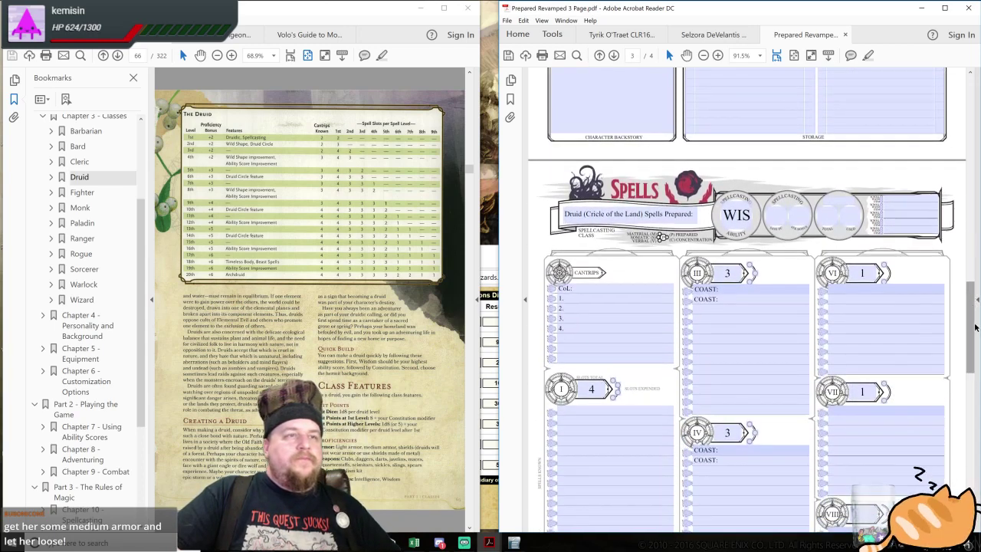
{"action": "left_click", "coordinate": [776, 220]}
{"action": "type", "text": "17"}
{"action": "left_click", "coordinate": [803, 219]}
{"action": "type", "text": "+9"}
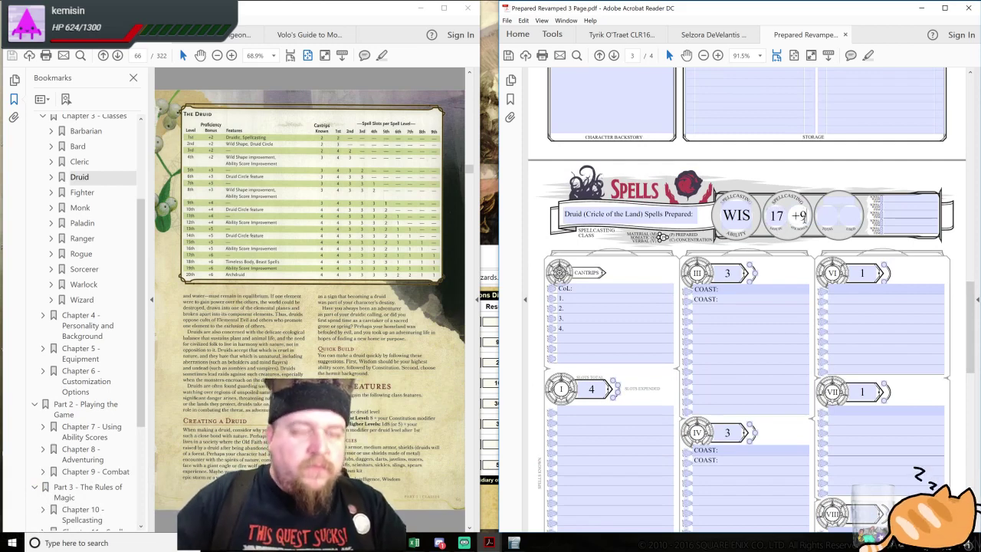
Add Wild Shape with 2 uses and 0 used, and 17 spells prepared
{"action": "key", "text": "Tab"}
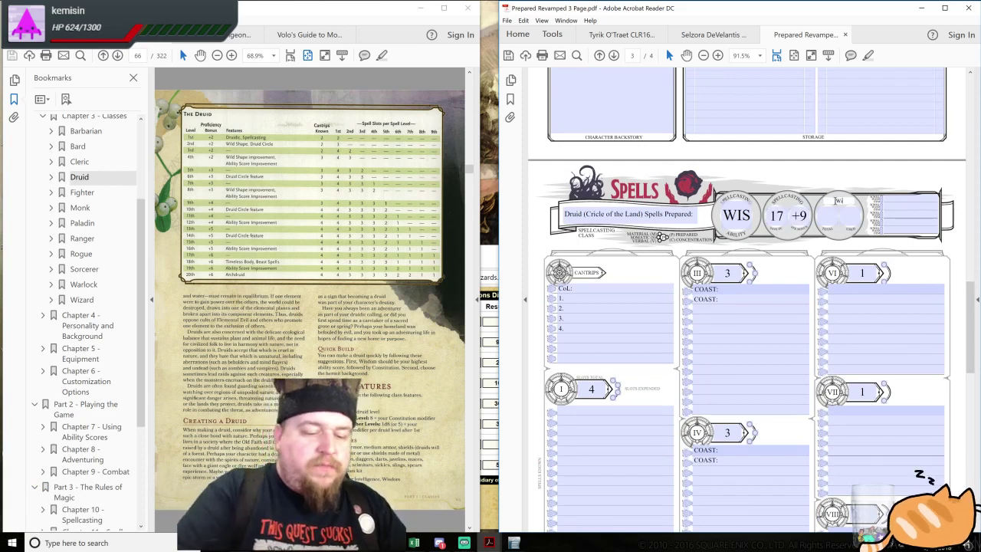
{"action": "type", "text": "Wild Shape!"}
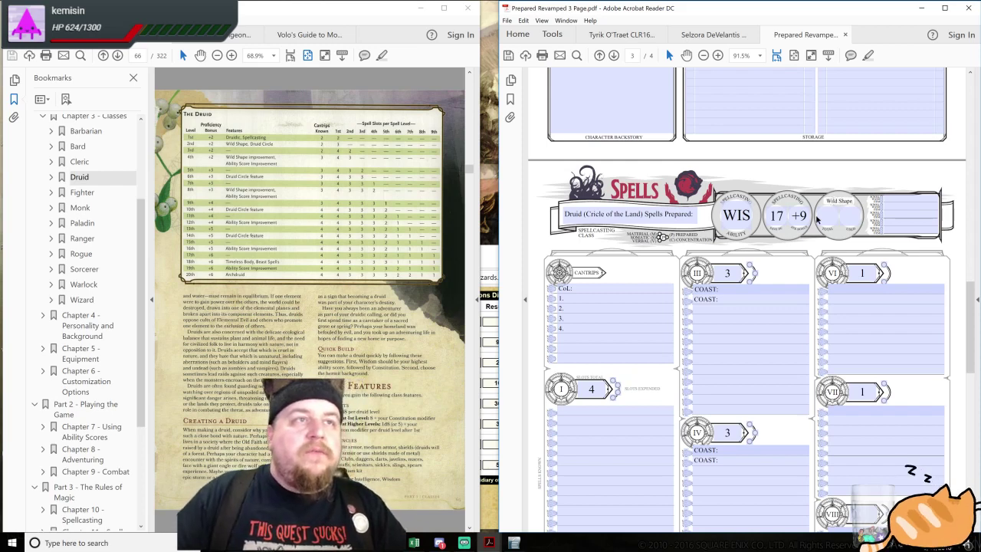
{"action": "key", "text": "Tab"}
{"action": "type", "text": "2"}
{"action": "key", "text": "Tab"}
{"action": "type", "text": "0"}
{"action": "left_click", "coordinate": [697, 215]}
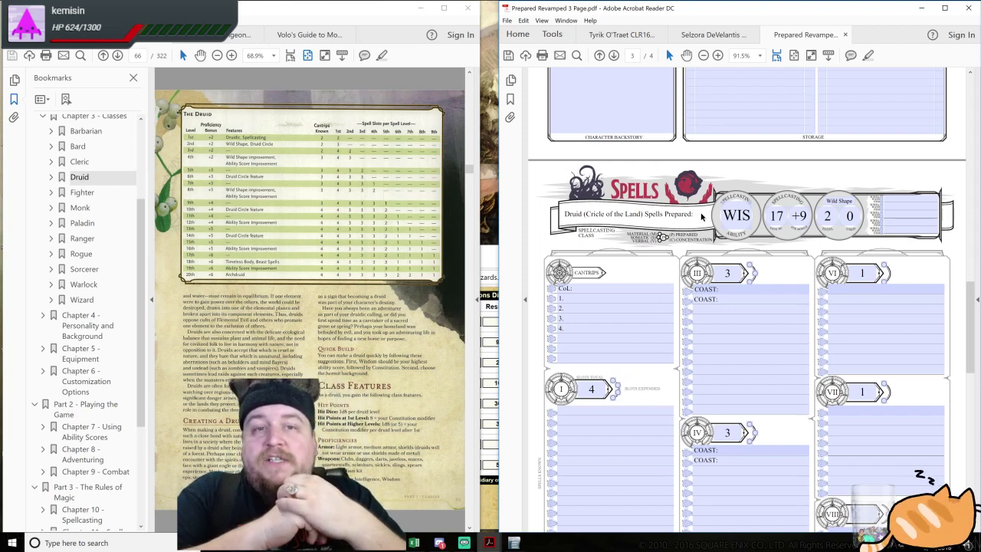
{"action": "type", "text": "1"}
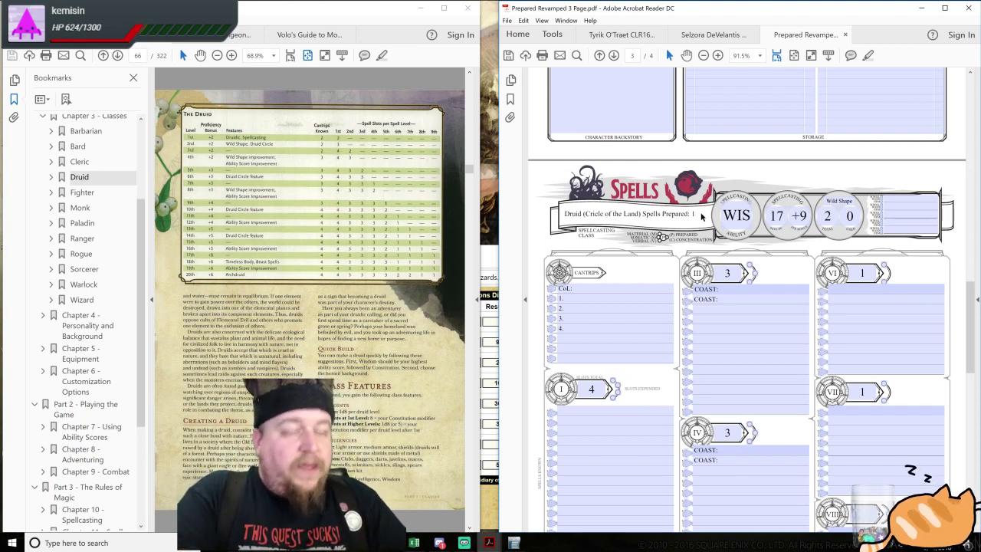
{"action": "type", "text": "7"}
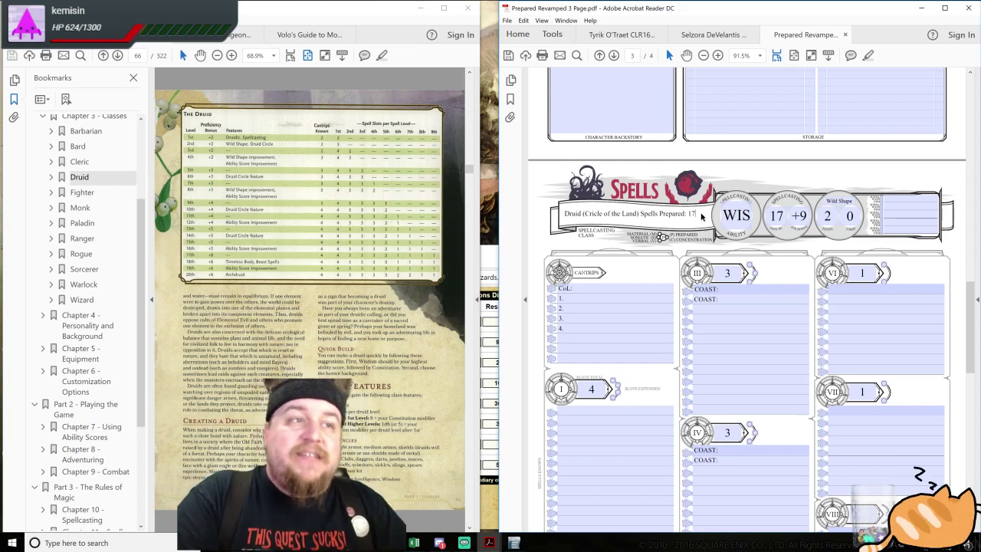
Scroll the Player's Handbook to page 69's Druid Circles tables, then select the first level II Coast slot
{"action": "scroll", "coordinate": [771, 265], "scroll_direction": "down", "scroll_amount": 5}
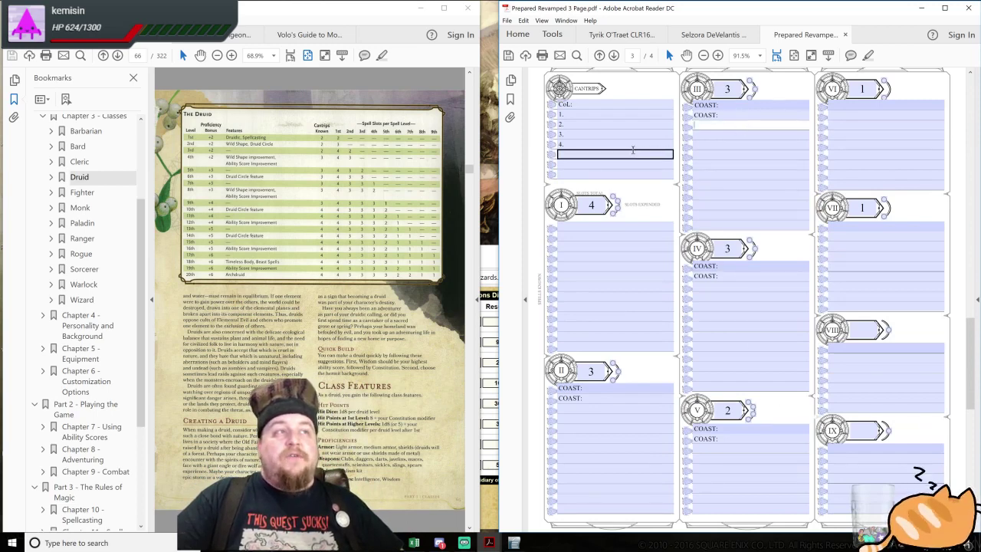
{"action": "left_click", "coordinate": [622, 415]}
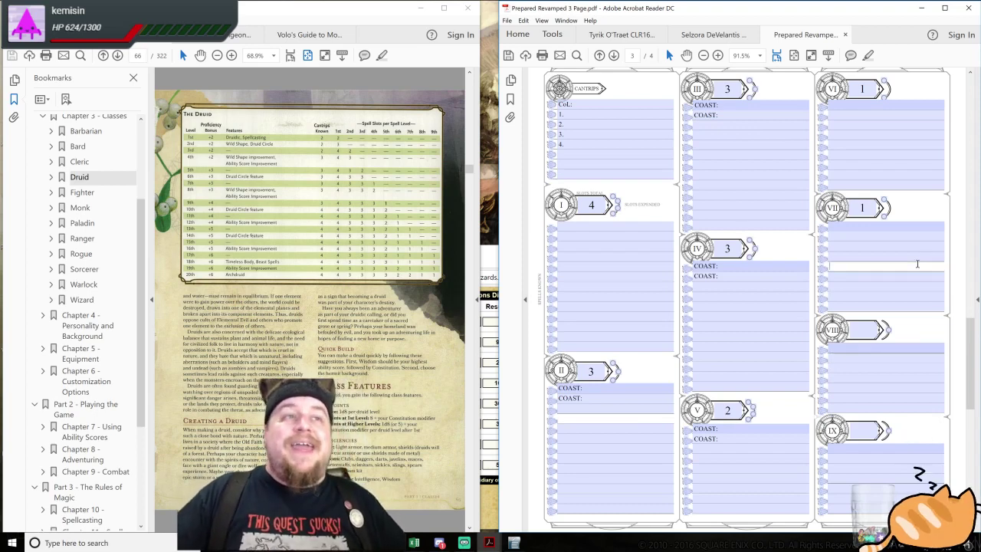
{"action": "left_click", "coordinate": [880, 153]}
{"action": "left_click", "coordinate": [744, 336]}
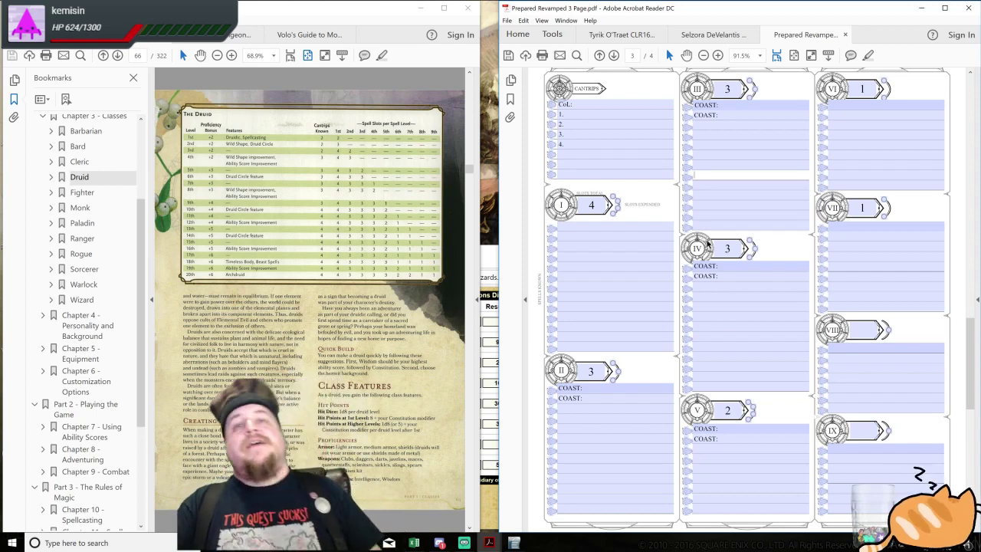
{"action": "left_click", "coordinate": [351, 326]}
{"action": "scroll", "coordinate": [360, 322], "scroll_direction": "down", "scroll_amount": 3}
{"action": "scroll", "coordinate": [362, 323], "scroll_direction": "down", "scroll_amount": 2}
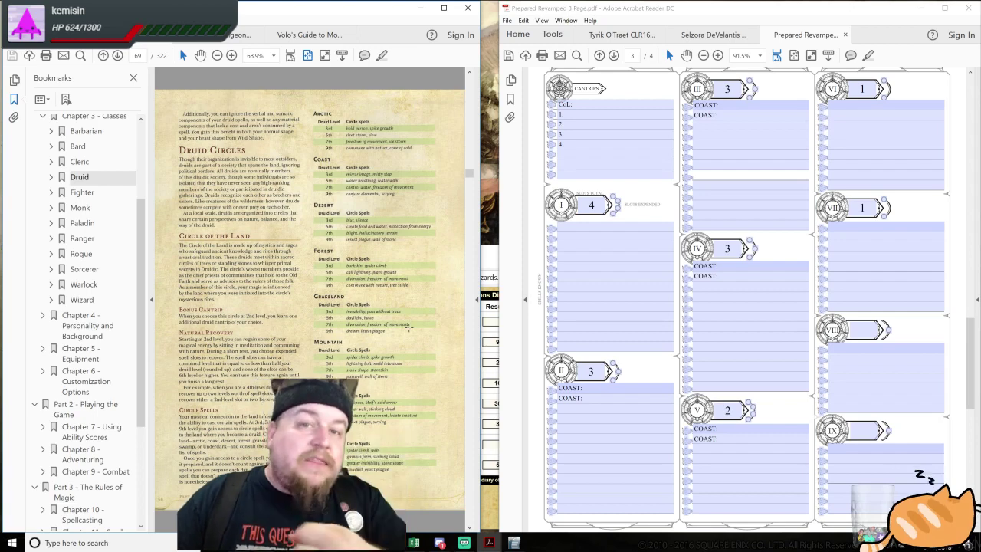
{"action": "left_click", "coordinate": [621, 388]}
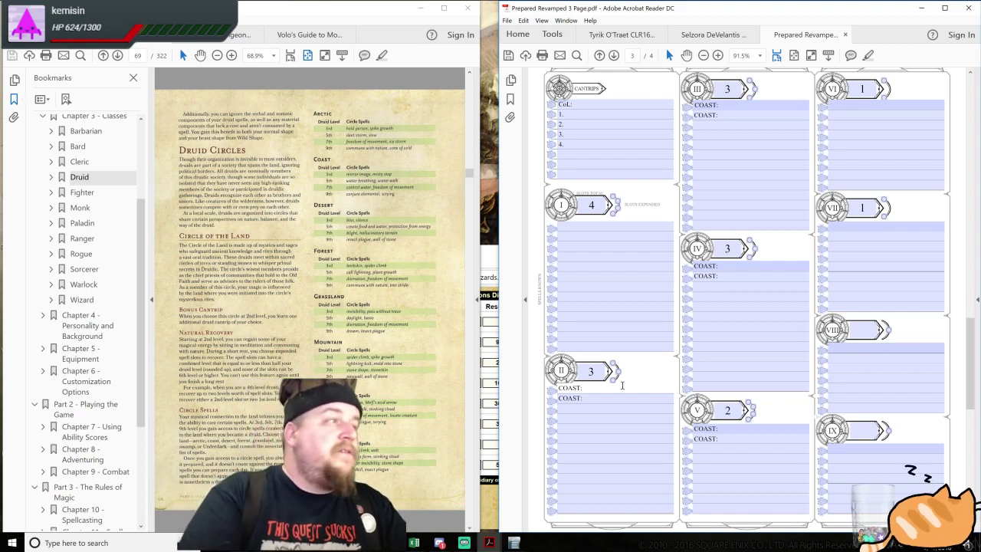
Enter Mirror Image and Misty Step for level II, Water breathing and Water walk for level III
{"action": "type", "text": "Mirror Image"}
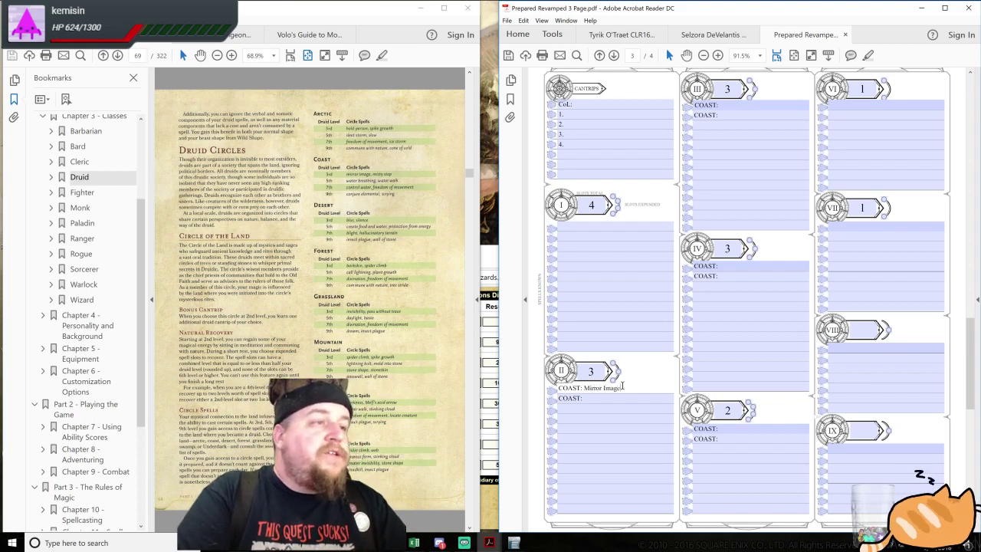
{"action": "left_click", "coordinate": [623, 399]}
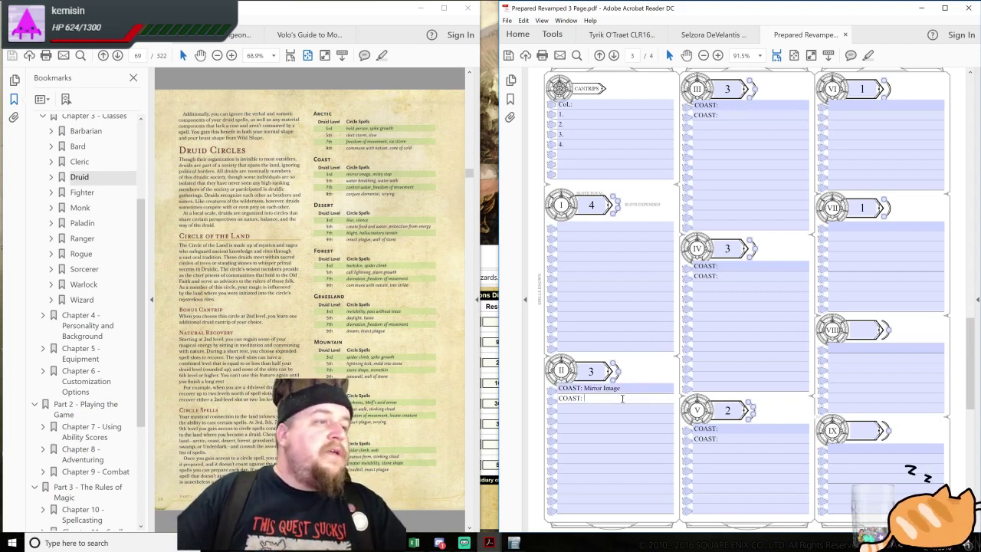
{"action": "type", "text": "Misty Step"}
{"action": "scroll", "coordinate": [743, 230], "scroll_direction": "up", "scroll_amount": 3}
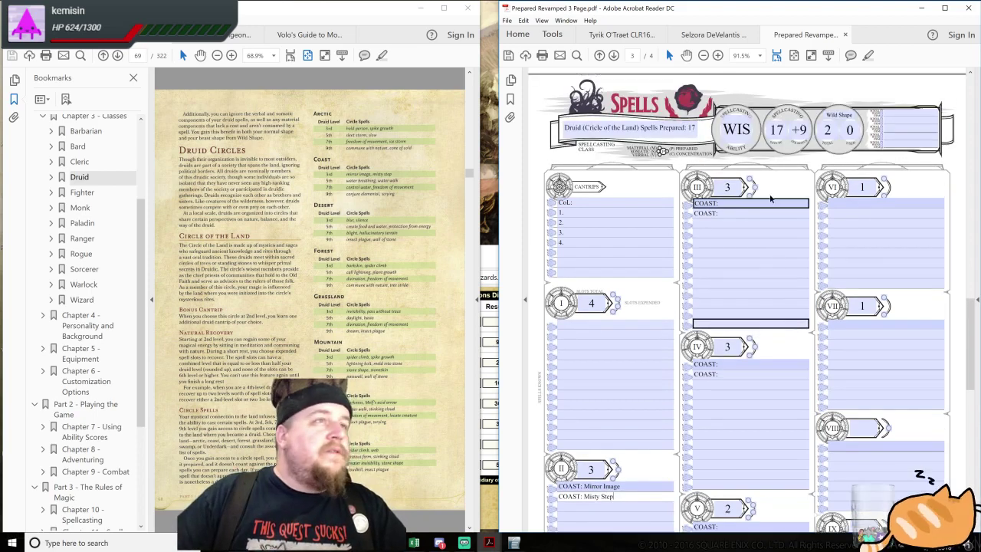
{"action": "left_click", "coordinate": [747, 203]}
{"action": "type", "text": "Water breathing"}
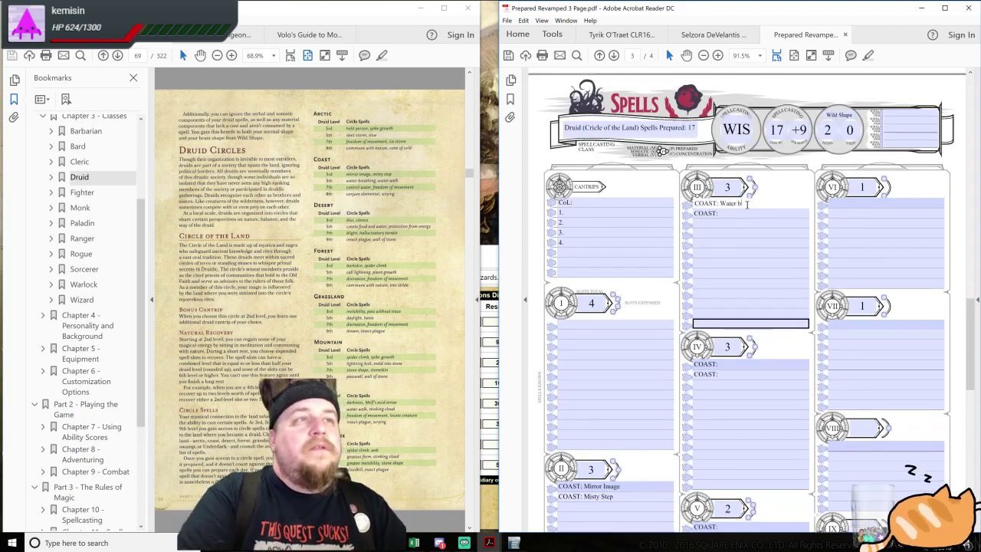
{"action": "left_click", "coordinate": [743, 213]}
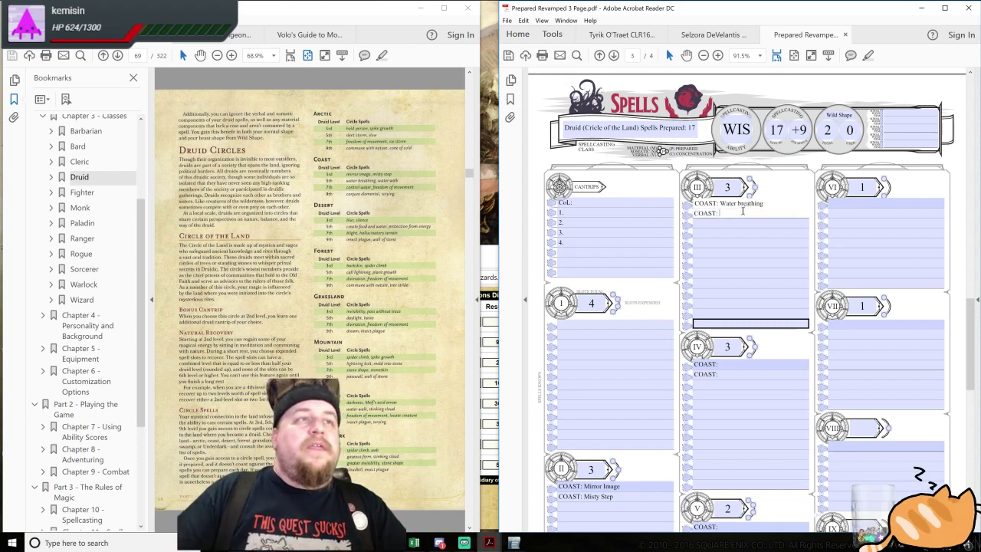
{"action": "type", "text": "Water walk"}
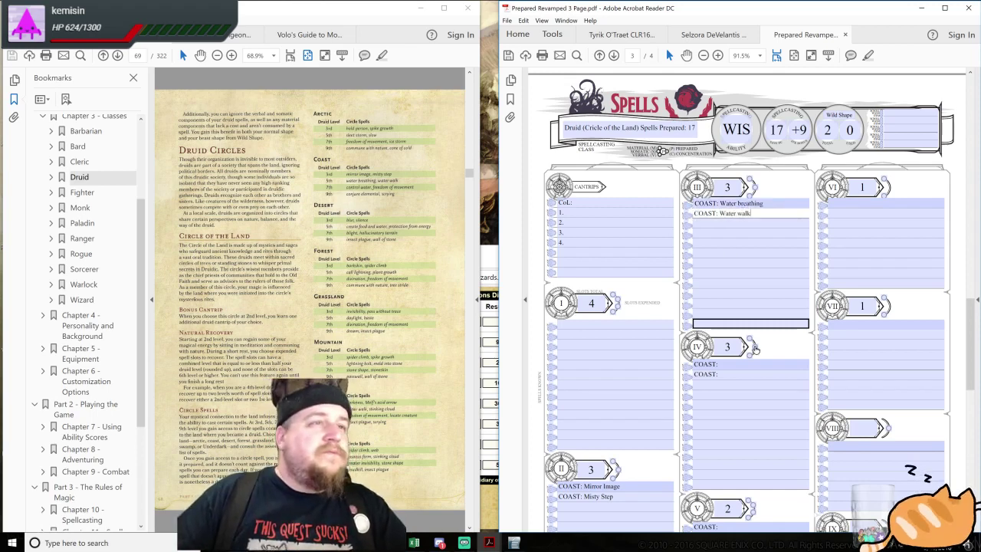
Enter Control Weather and Freedom of Movement for level IV, Conjure Elemental and Scrying for level V
{"action": "left_click", "coordinate": [742, 364]}
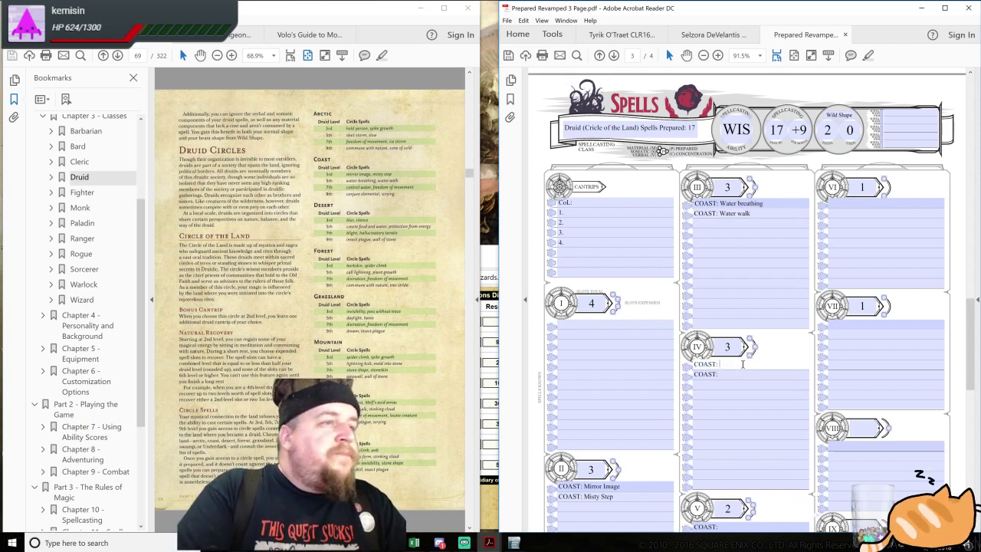
{"action": "type", "text": "Control Weather"}
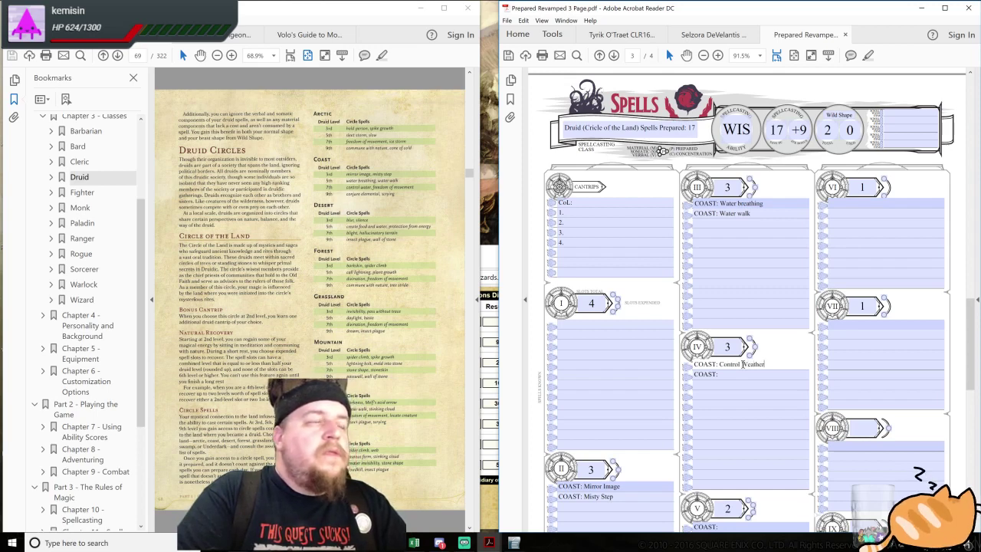
{"action": "left_click", "coordinate": [749, 373]}
{"action": "type", "text": "Freedom of M"}
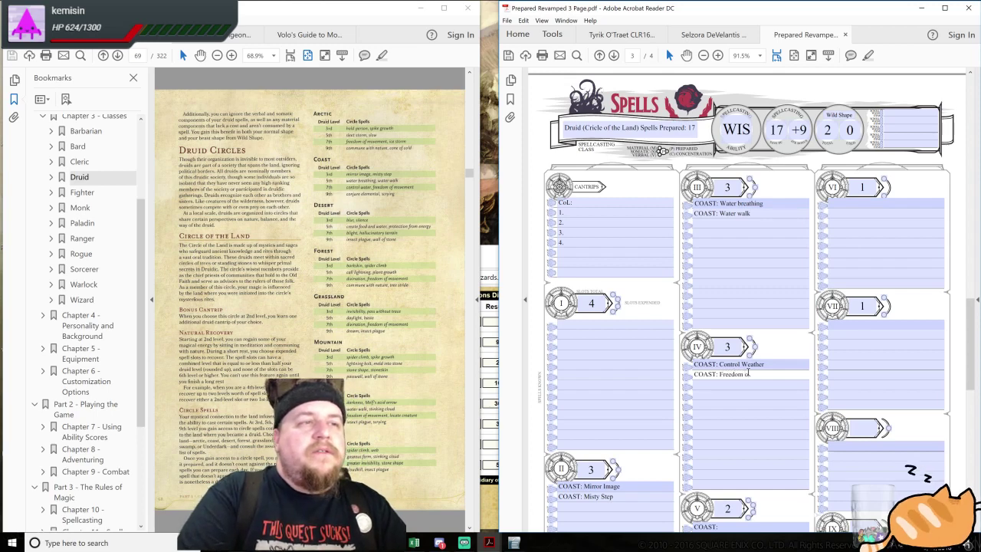
{"action": "type", "text": "ovement"}
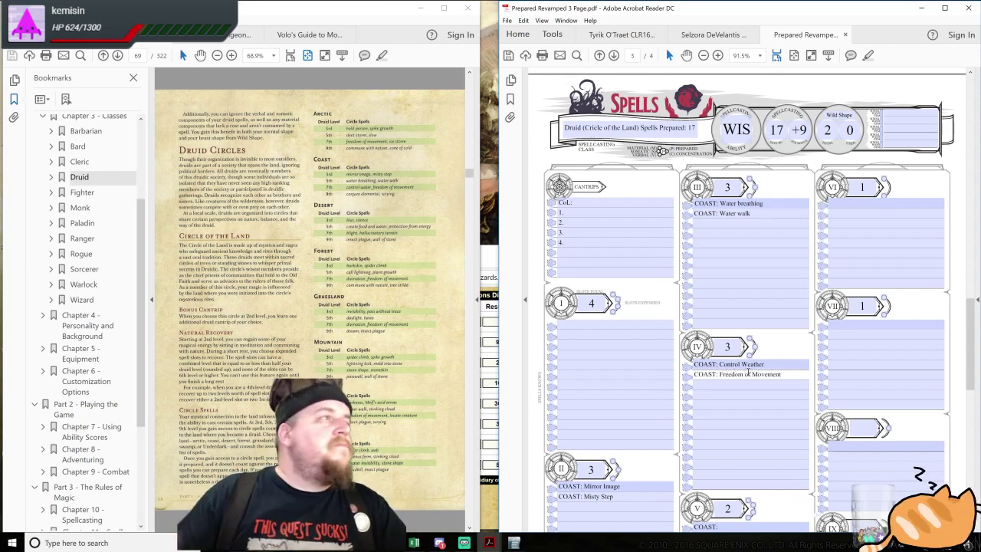
{"action": "scroll", "coordinate": [748, 373], "scroll_direction": "down", "scroll_amount": 2}
{"action": "left_click", "coordinate": [733, 428]}
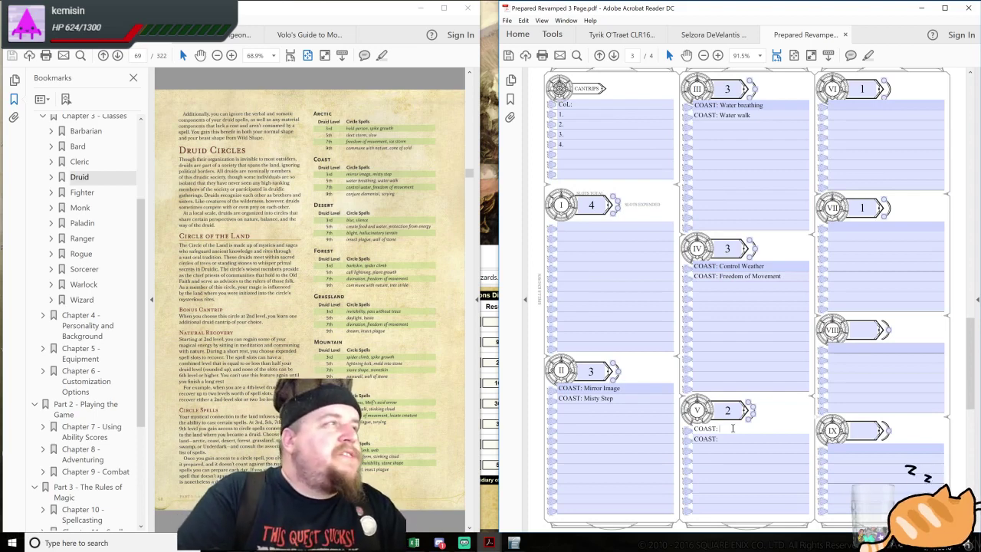
{"action": "type", "text": "Conjure Elemental"}
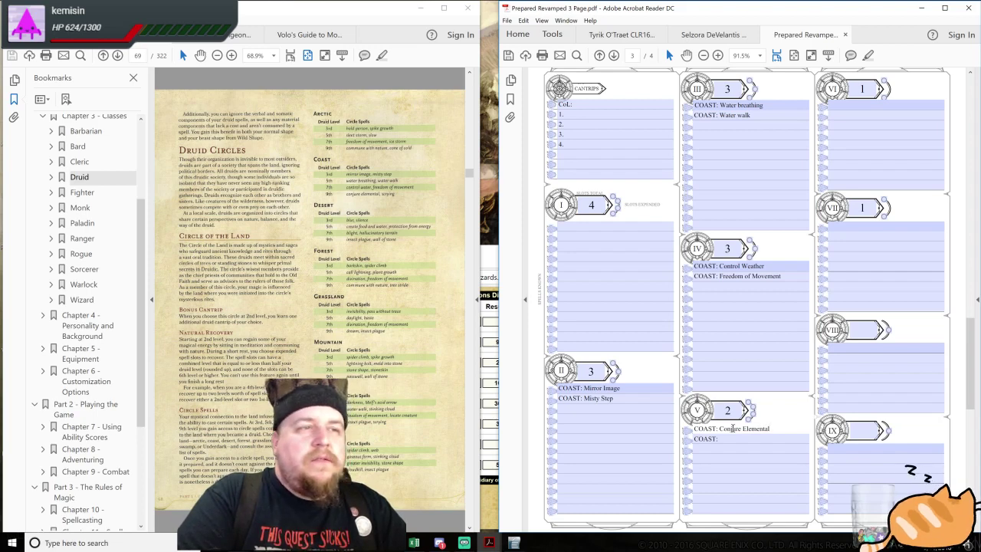
{"action": "left_click", "coordinate": [756, 440]}
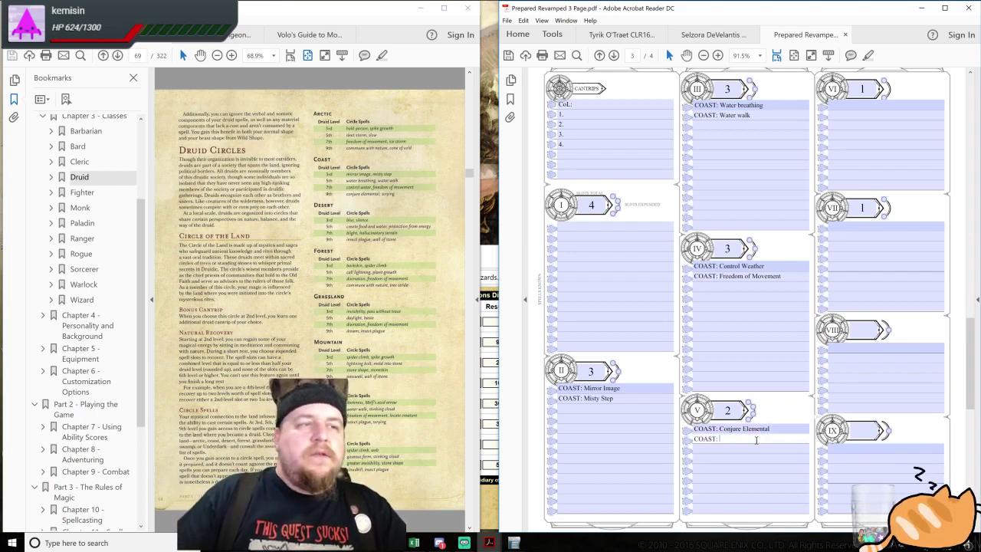
{"action": "type", "text": "COAST: Scrying"}
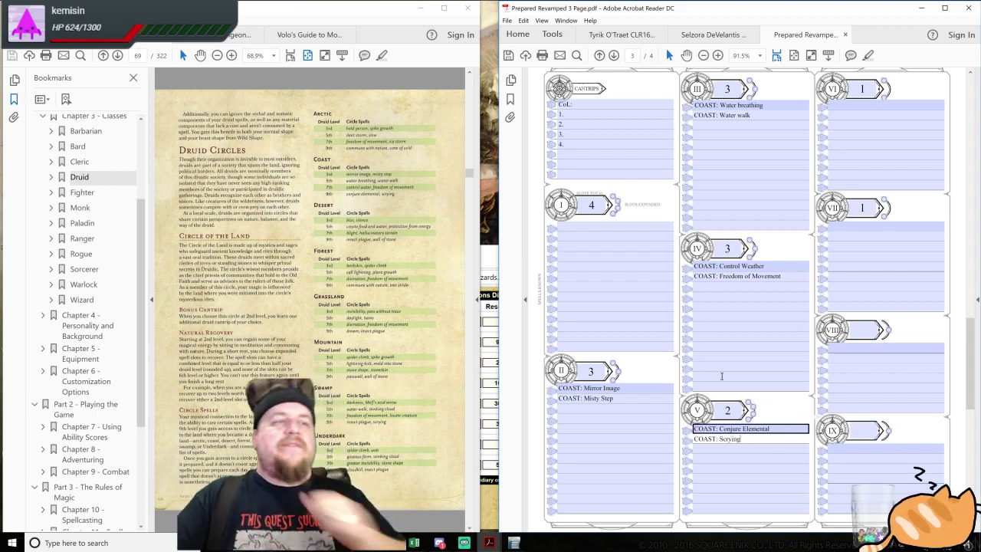
Scroll down to the page 4 Companion page, then back to page 1's Scimitar, DC 17 and +9 spell attack
{"action": "left_click", "coordinate": [747, 307]}
{"action": "scroll", "coordinate": [747, 307], "scroll_direction": "up", "scroll_amount": 2}
{"action": "scroll", "coordinate": [747, 308], "scroll_direction": "up", "scroll_amount": 1}
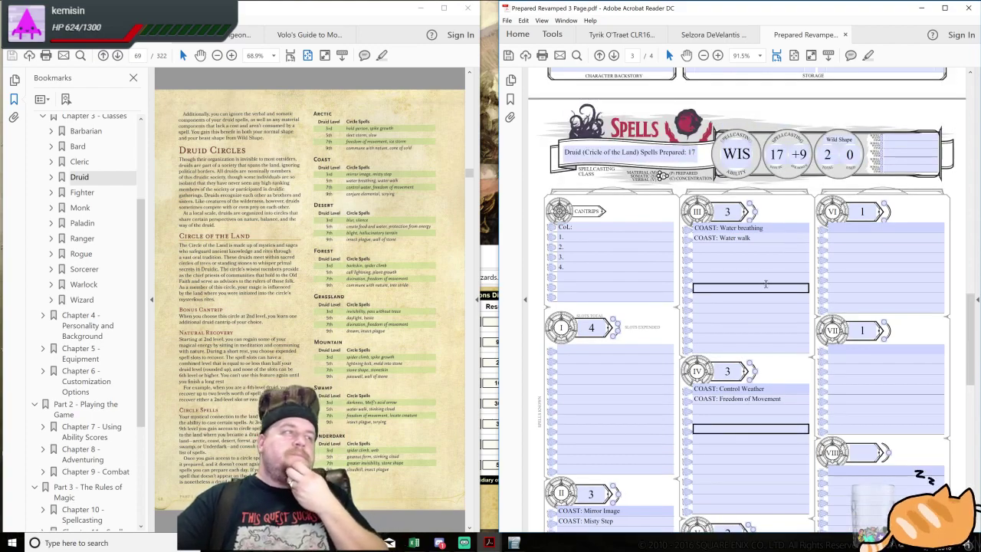
{"action": "scroll", "coordinate": [822, 304], "scroll_direction": "down", "scroll_amount": 1}
{"action": "scroll", "coordinate": [822, 305], "scroll_direction": "down", "scroll_amount": 2}
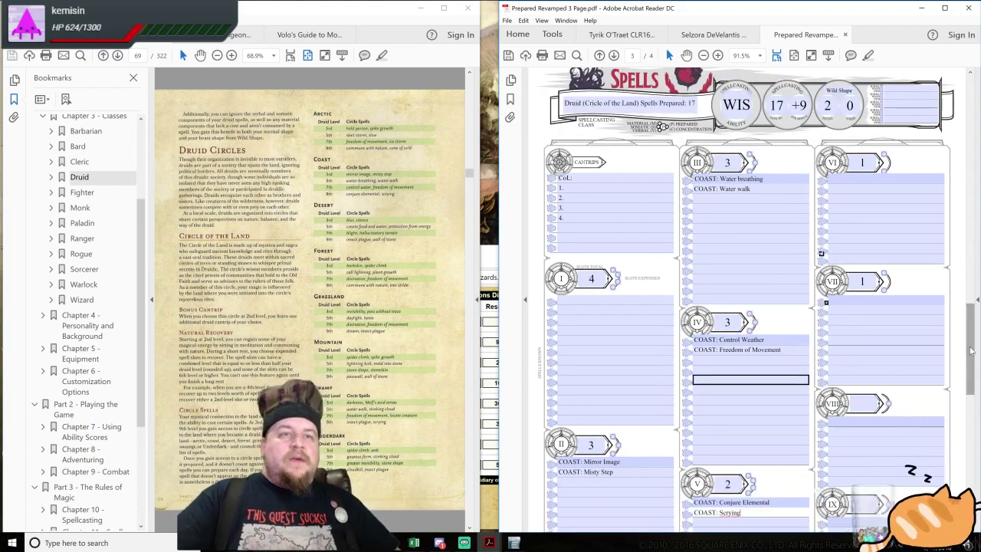
{"action": "left_click_drag", "start_coordinate": [970, 349], "coordinate": [974, 452]}
{"action": "scroll", "coordinate": [964, 447], "scroll_direction": "up", "scroll_amount": 5}
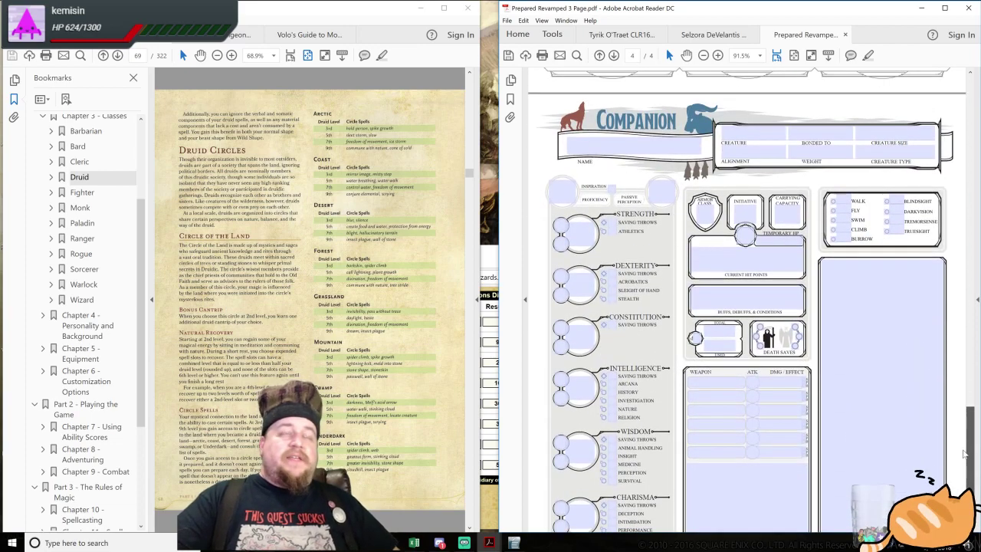
{"action": "scroll", "coordinate": [965, 447], "scroll_direction": "up", "scroll_amount": 1}
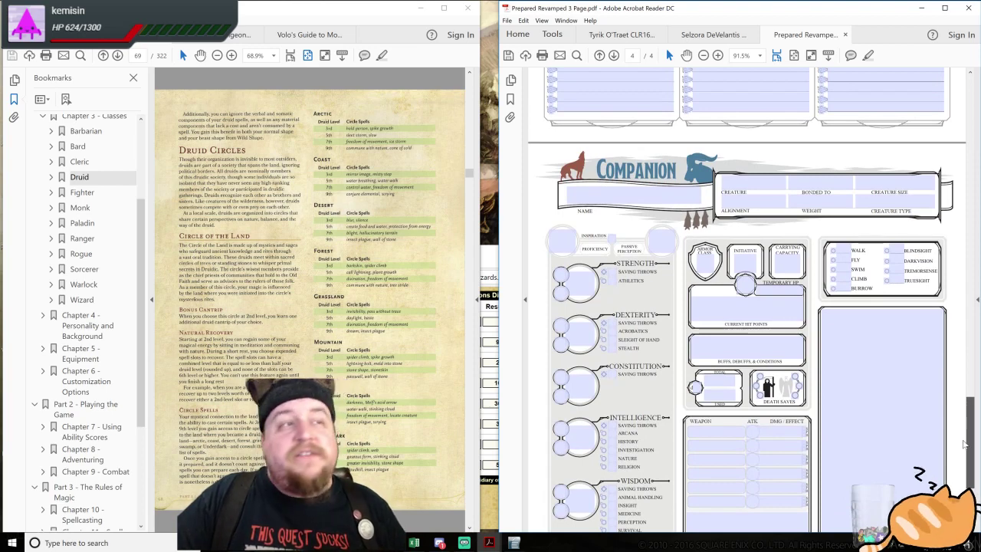
{"action": "scroll", "coordinate": [964, 445], "scroll_direction": "down", "scroll_amount": 2}
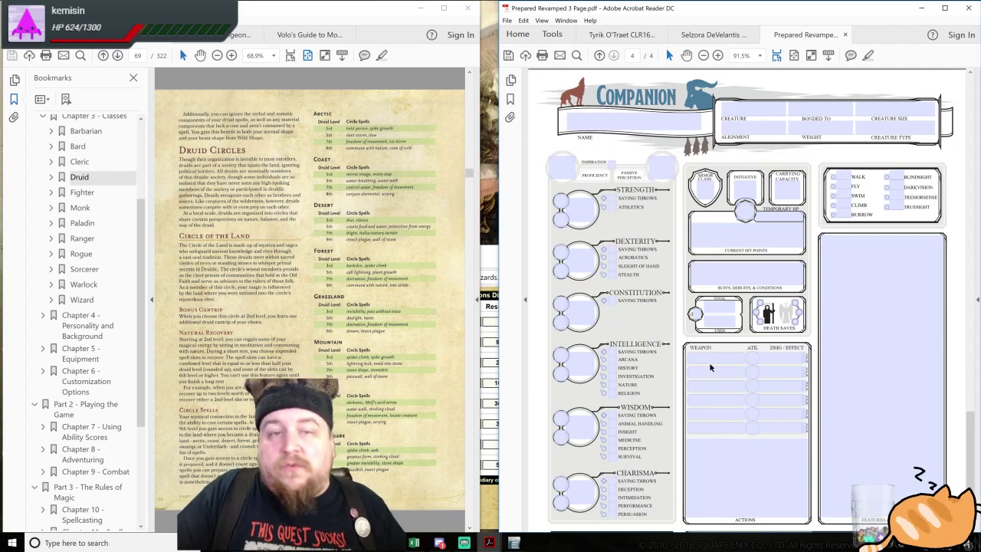
{"action": "left_click_drag", "start_coordinate": [970, 426], "coordinate": [970, 165]}
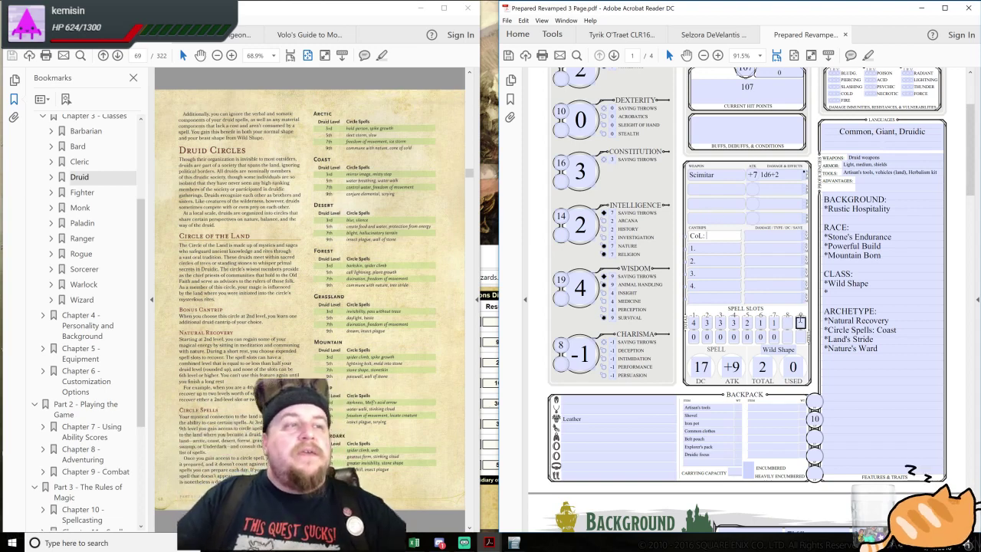
{"action": "scroll", "coordinate": [797, 321], "scroll_direction": "up", "scroll_amount": 3}
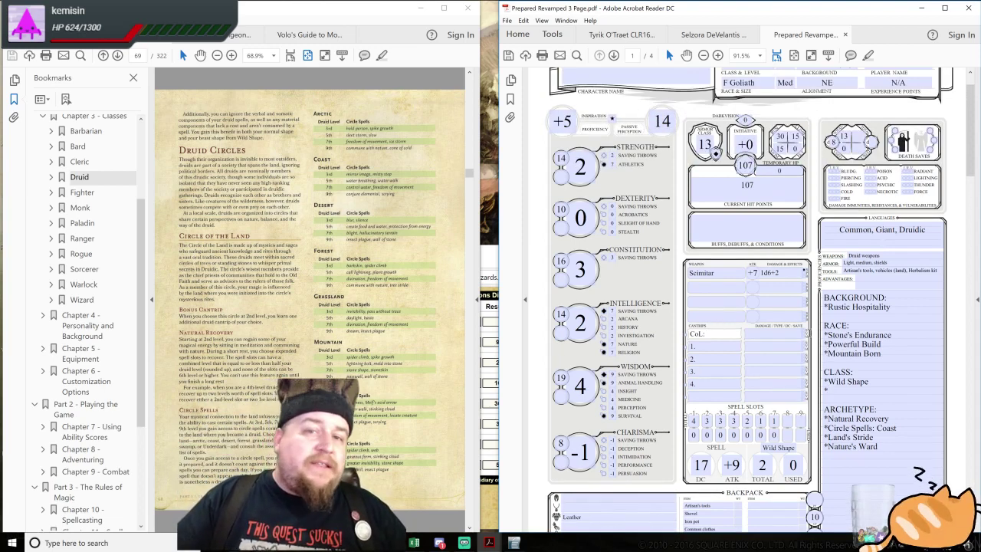
{"action": "left_click", "coordinate": [826, 355]}
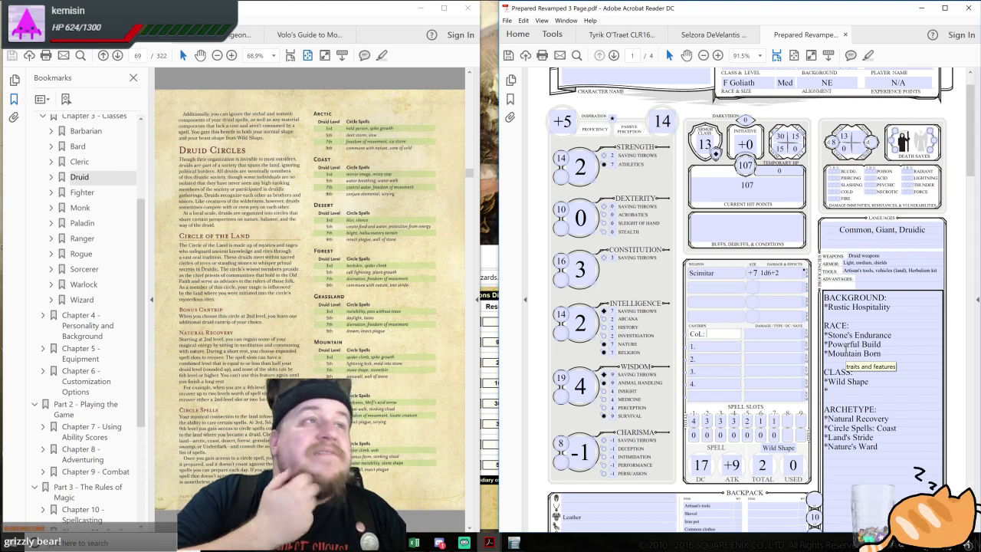
{"action": "scroll", "coordinate": [765, 301], "scroll_direction": "up", "scroll_amount": 2}
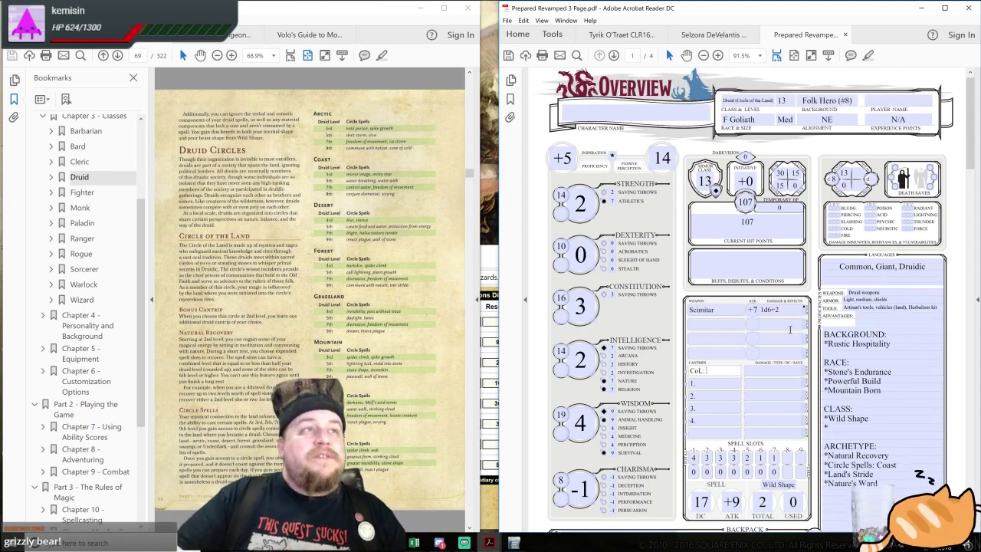
{"action": "scroll", "coordinate": [765, 299], "scroll_direction": "down", "scroll_amount": 1}
{"action": "left_click", "coordinate": [713, 364]}
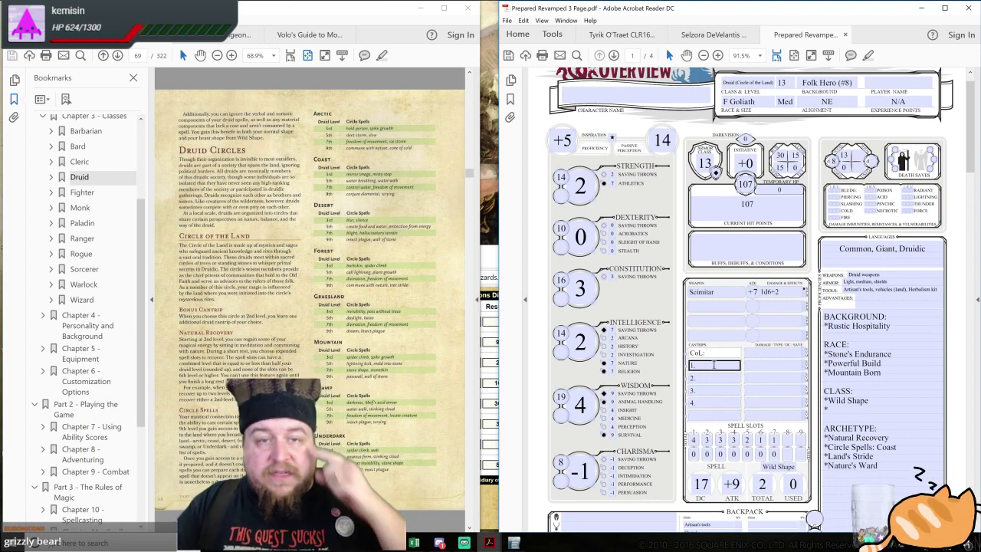